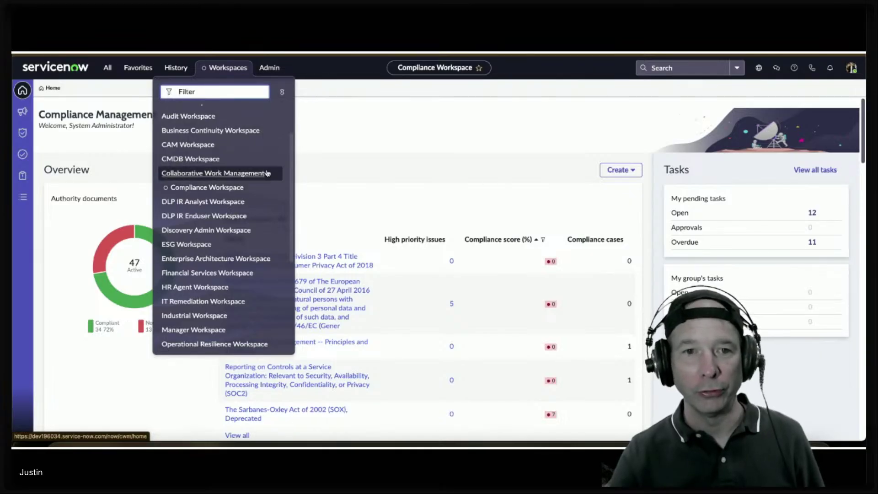
Review the compliance overviews for authority documents, policies and entities on the Compliance Management home page
left_click(341, 143)
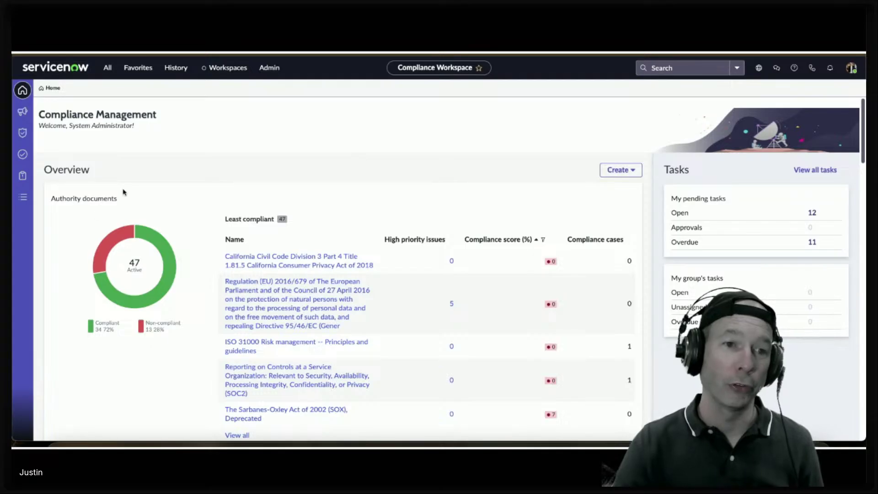
scroll(125, 194, "down", 1)
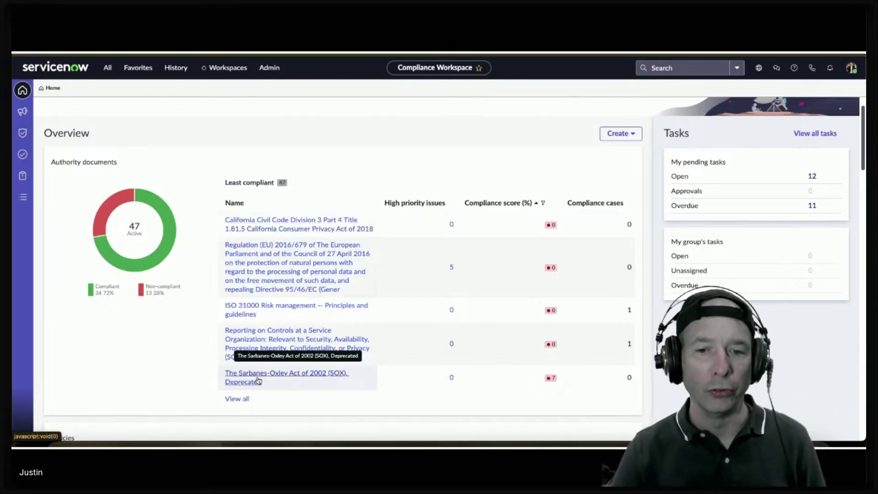
scroll(284, 379, "down", 1)
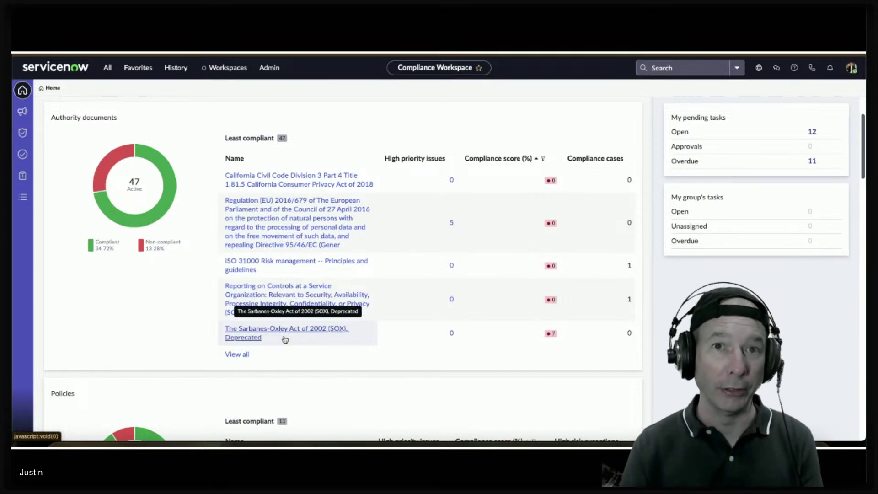
scroll(286, 320, "down", 5)
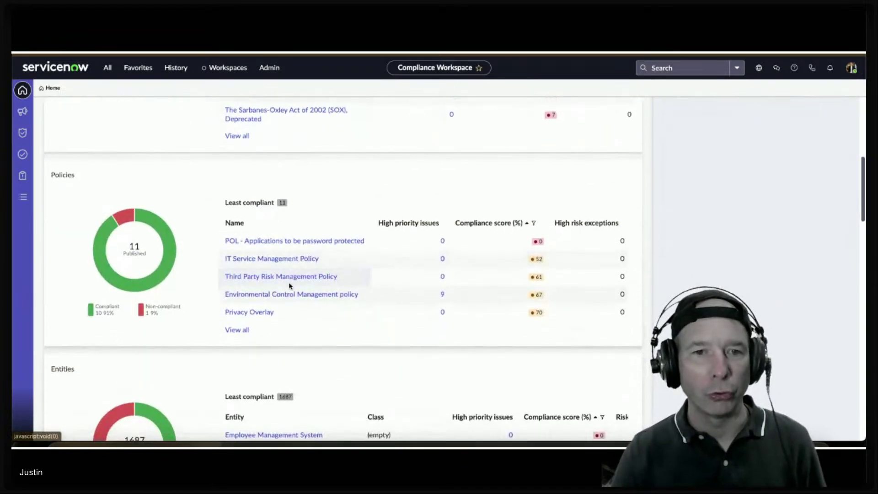
mouse_move(149, 283)
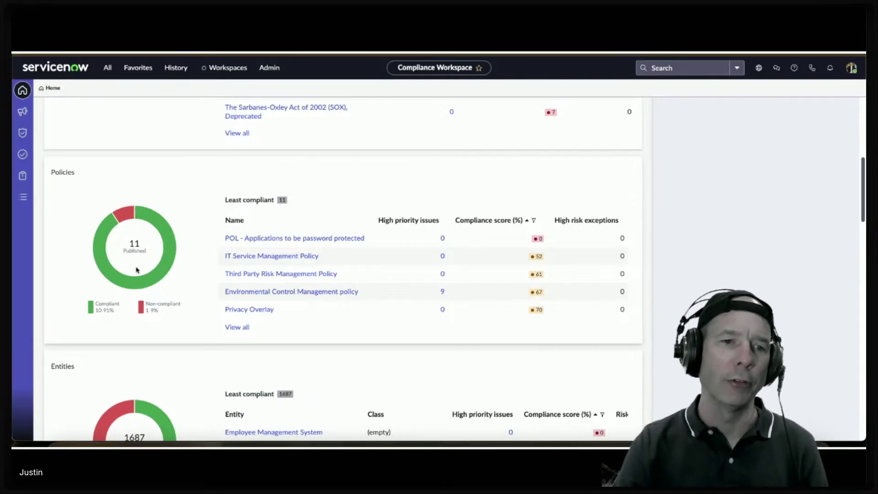
mouse_move(126, 221)
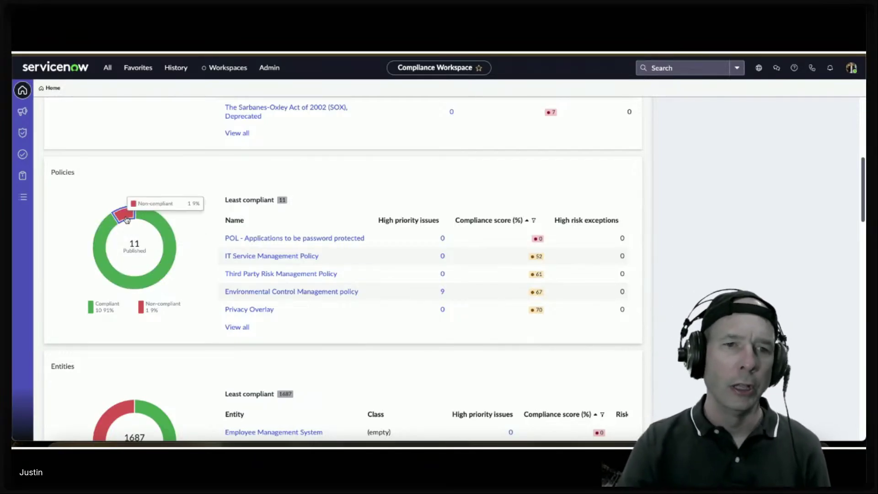
mouse_move(101, 253)
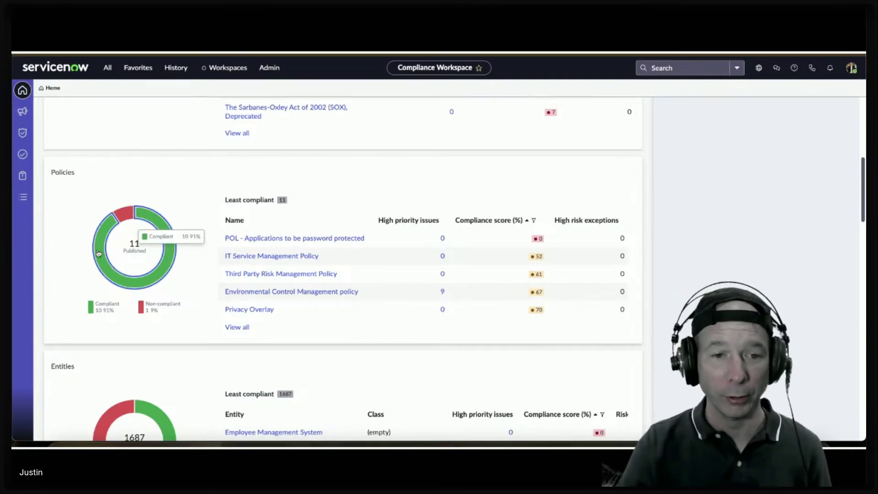
scroll(99, 254, "down", 4)
scroll(97, 255, "down", 1)
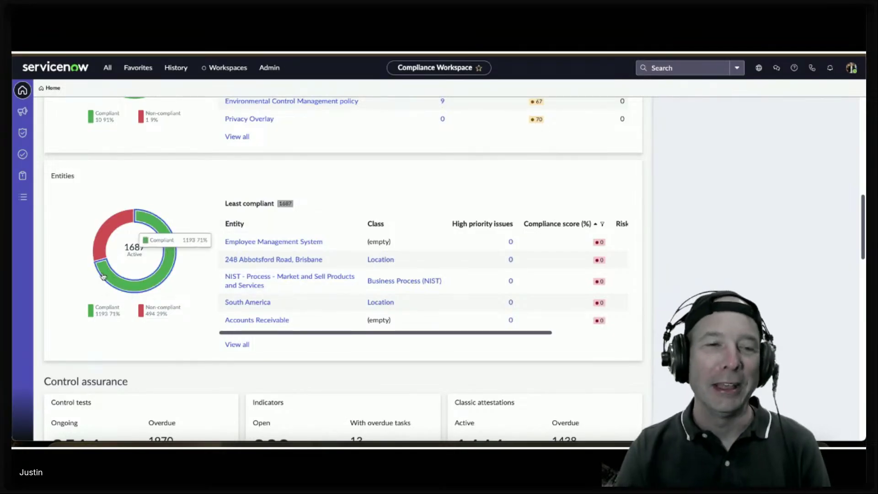
mouse_move(104, 273)
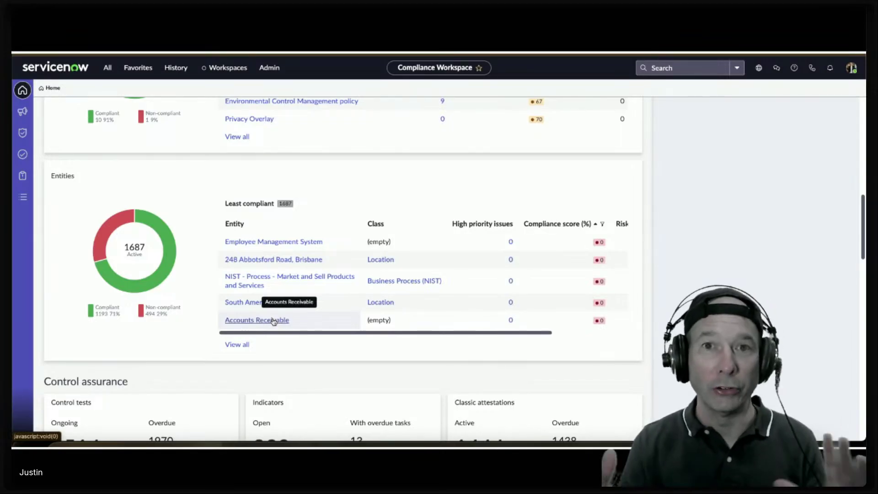
Examine the Control assurance and Tracking sections, including issues, acknowledgement campaigns and policy exceptions
scroll(302, 155, "down", 7)
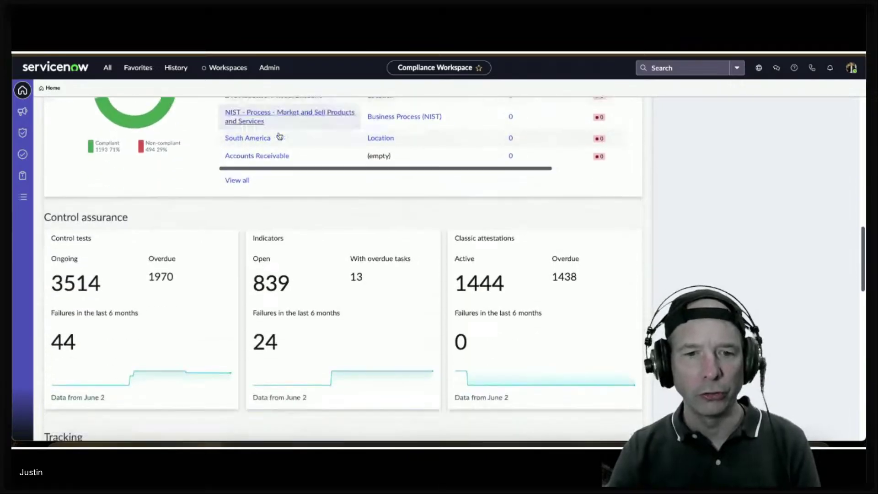
scroll(277, 135, "down", 2)
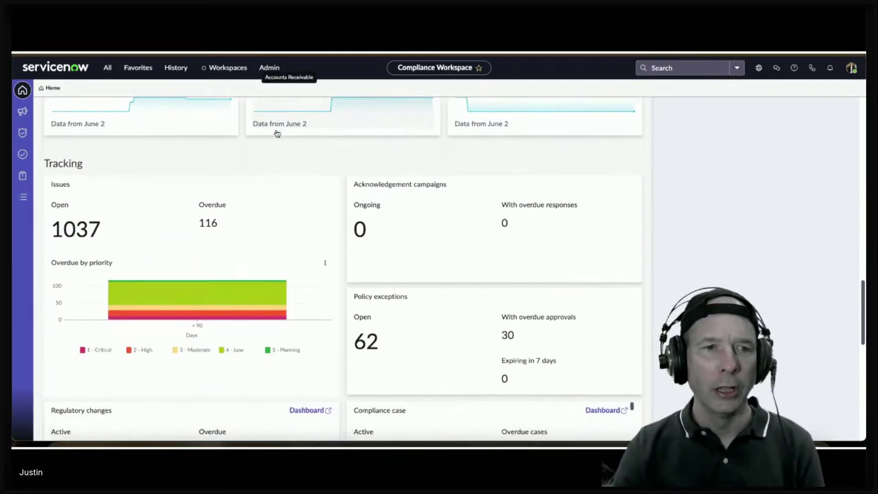
scroll(277, 133, "down", 1)
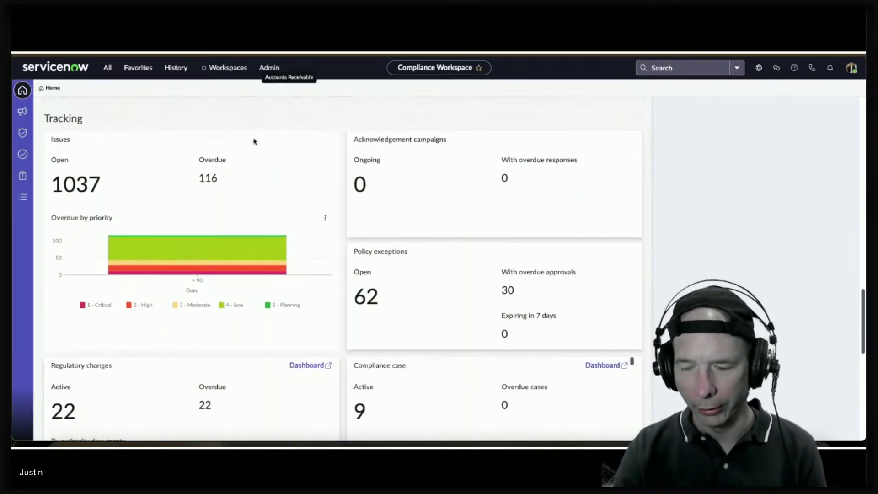
mouse_move(343, 127)
left_mouse_down()
mouse_move(644, 328)
mouse_move(644, 353)
left_mouse_up()
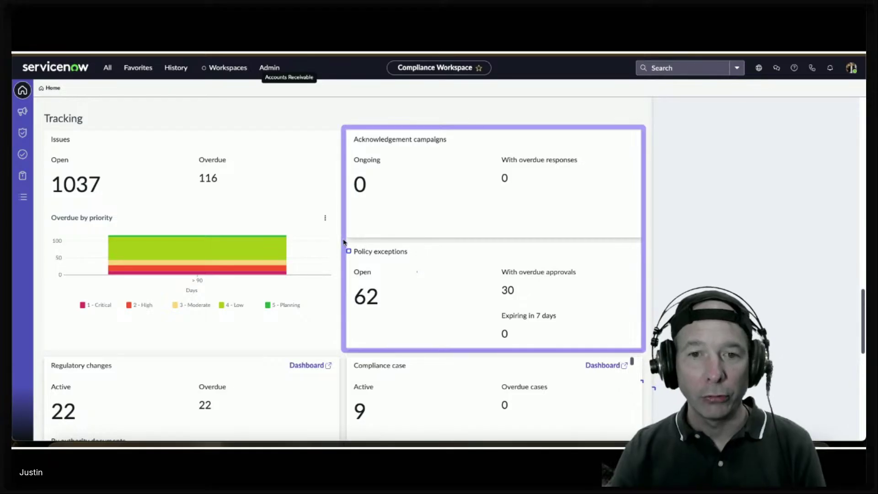
mouse_move(342, 239)
left_mouse_down()
mouse_move(415, 289)
mouse_move(606, 351)
mouse_move(645, 352)
left_mouse_up()
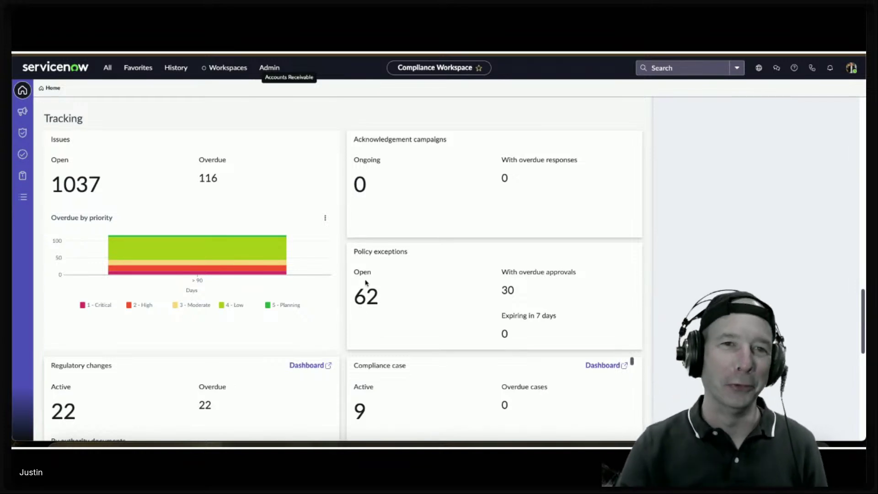
Return to the beginning of the home page and examine the Tasks overview for personal and group tasks
scroll(460, 236, "up", 10)
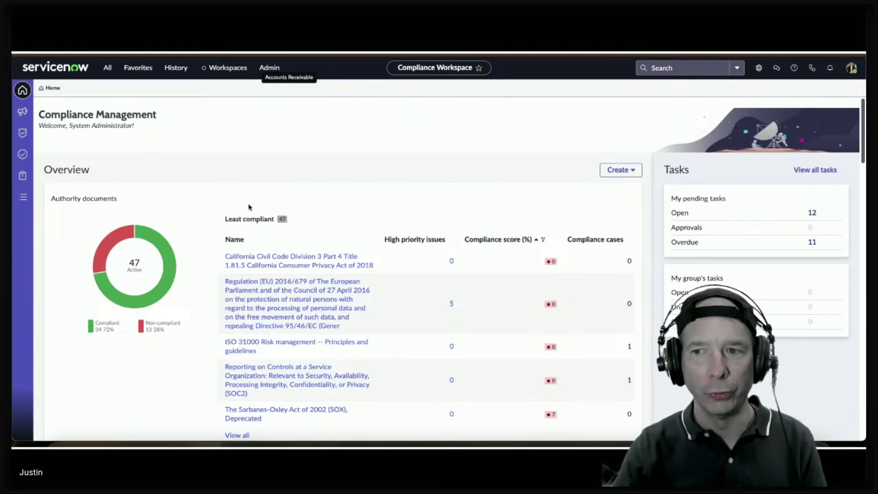
scroll(290, 251, "down", 10)
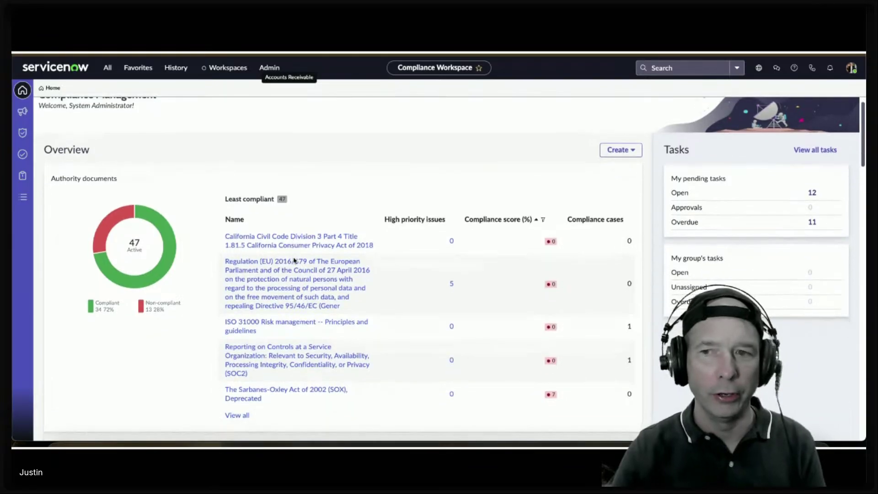
scroll(295, 272, "up", 9)
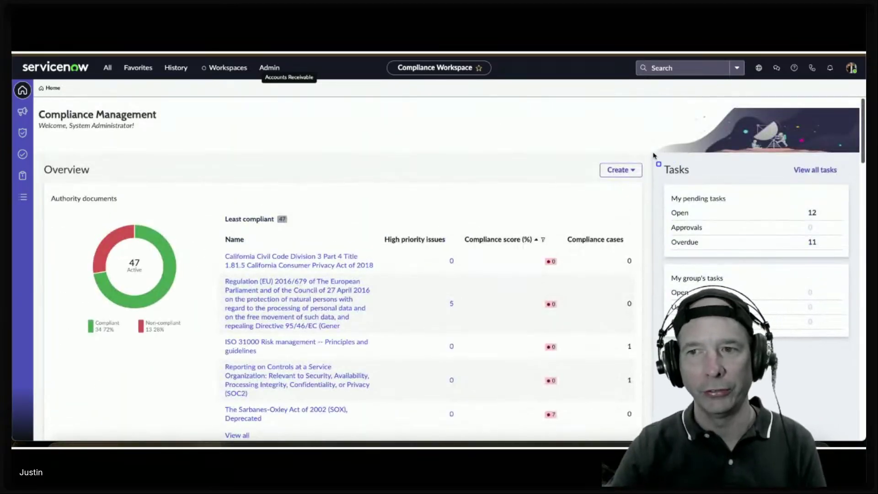
mouse_move(653, 156)
left_mouse_down()
mouse_move(818, 325)
mouse_move(860, 344)
left_mouse_up()
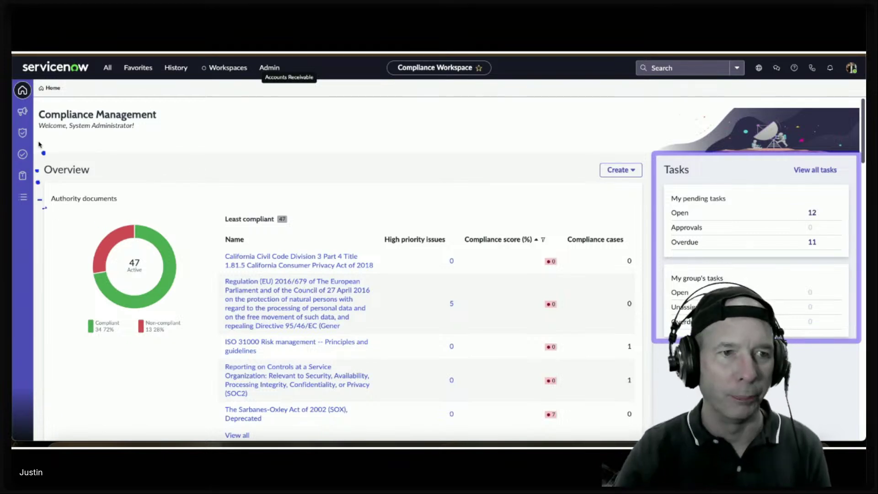
left_click_drag(81, 142, 33, 157)
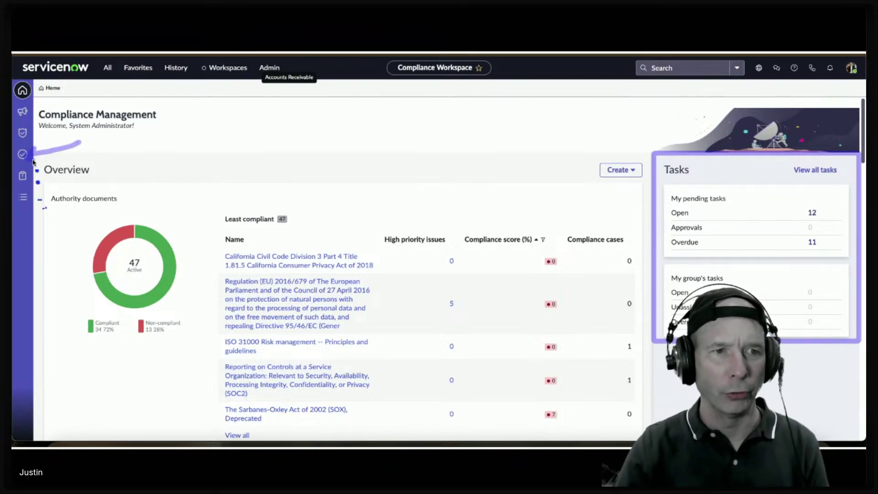
key("Escape")
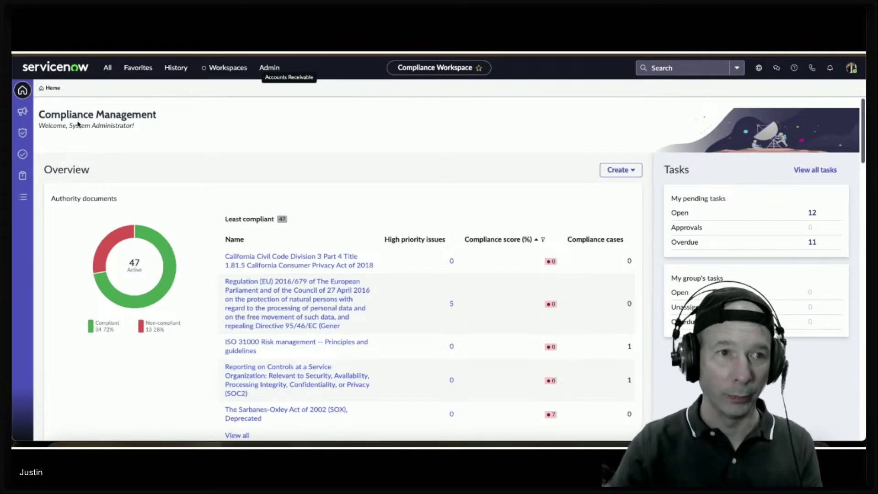
Open the workspace's record lists and review the Compliance library categories and the owners and states in the All policies list
left_click(24, 198)
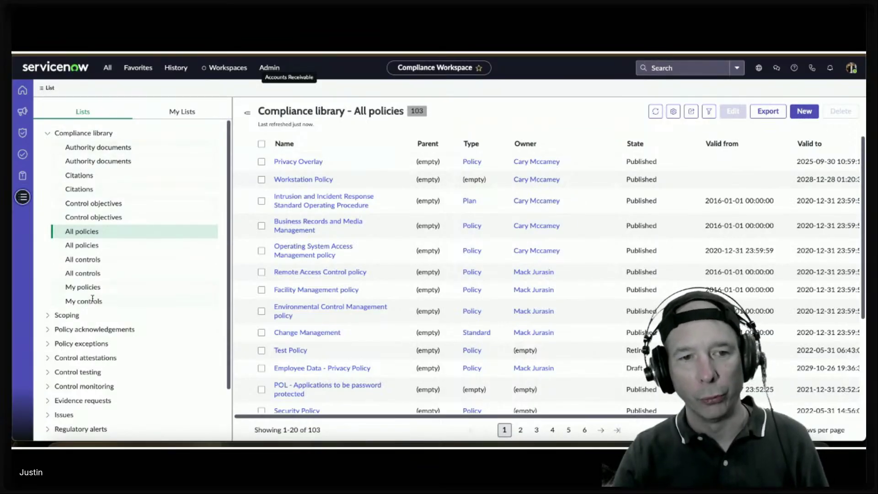
left_click(80, 202)
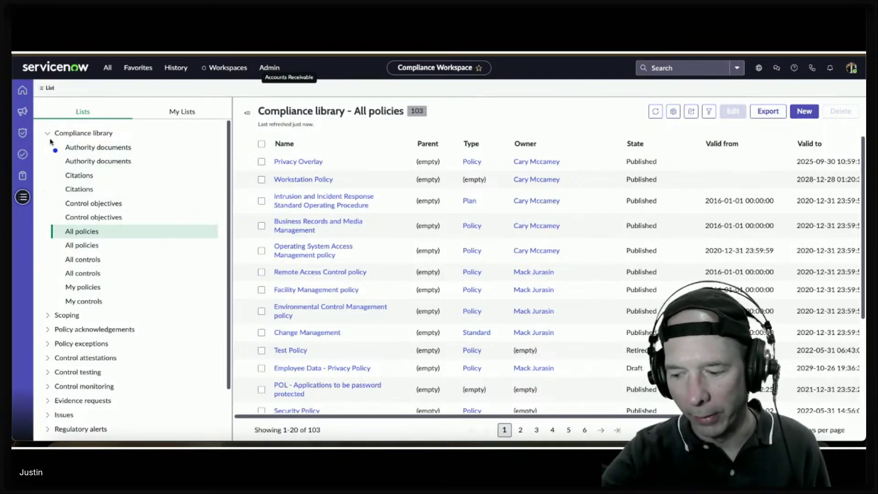
mouse_move(51, 140)
left_mouse_down()
mouse_move(194, 297)
mouse_move(196, 311)
left_mouse_up()
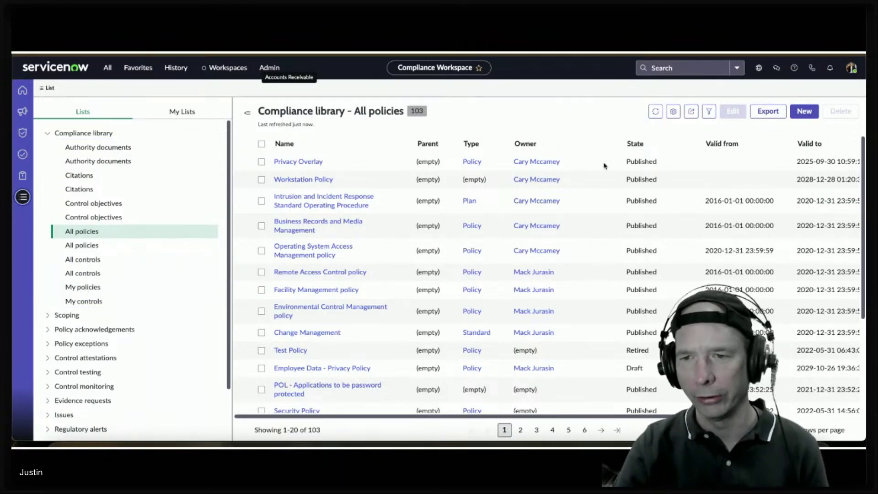
scroll(517, 201, "down", 3)
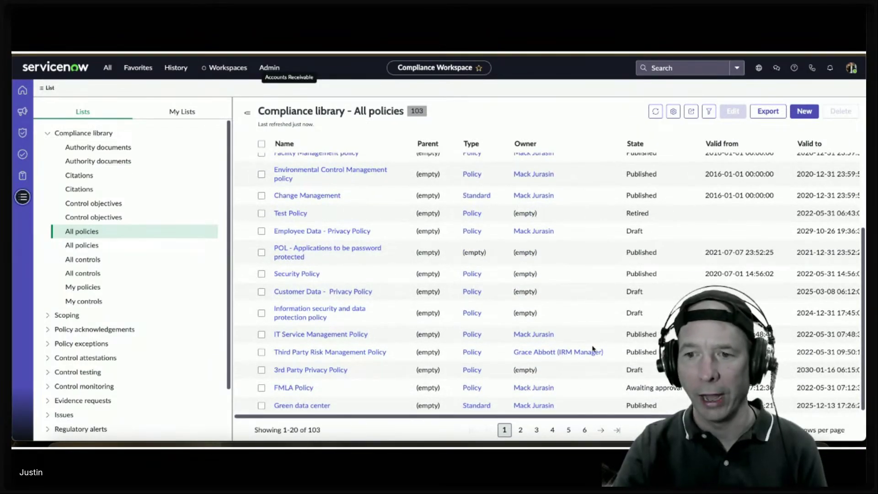
scroll(594, 349, "up", 3)
left_click(851, 71)
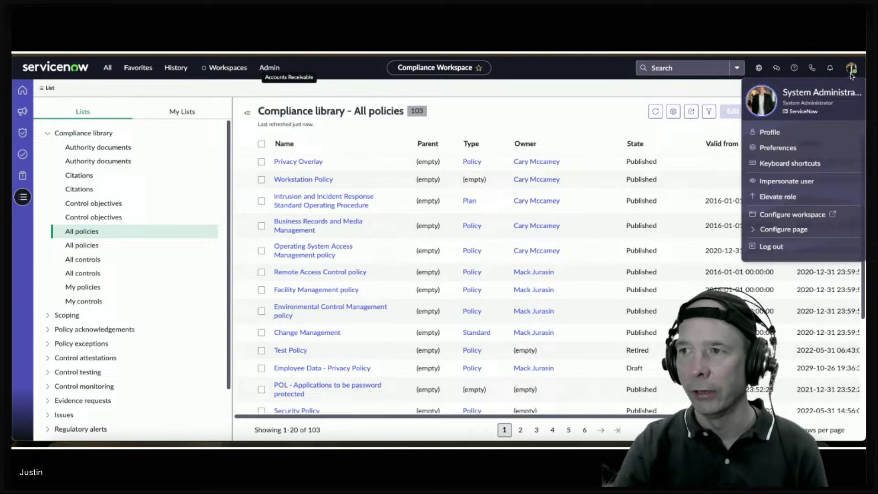
left_click(766, 181)
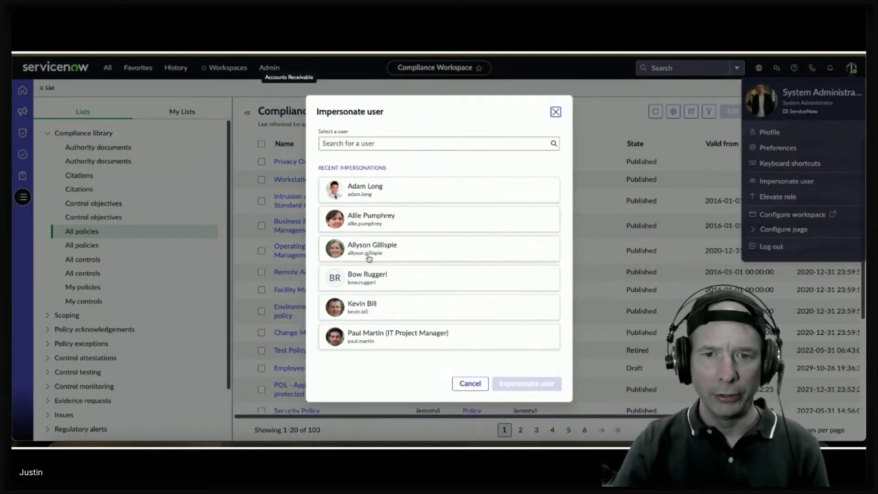
left_click(395, 145)
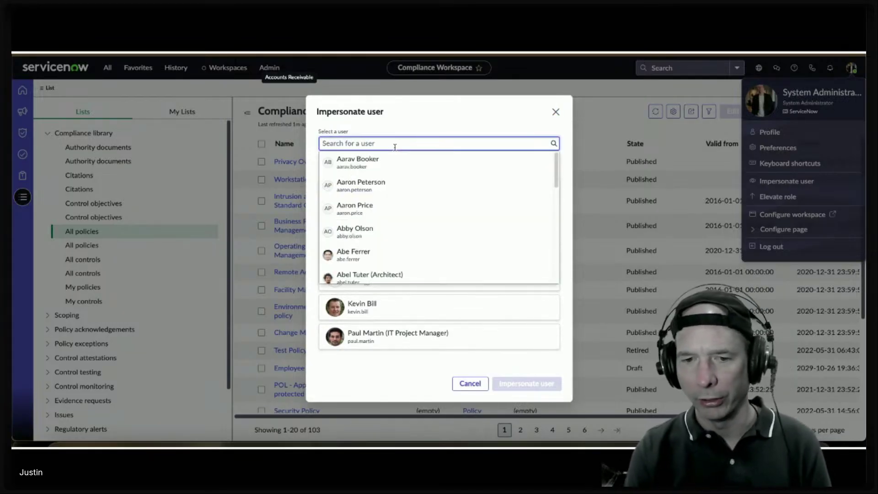
key("Down")
key("Down")
key("Down")
key("Down")
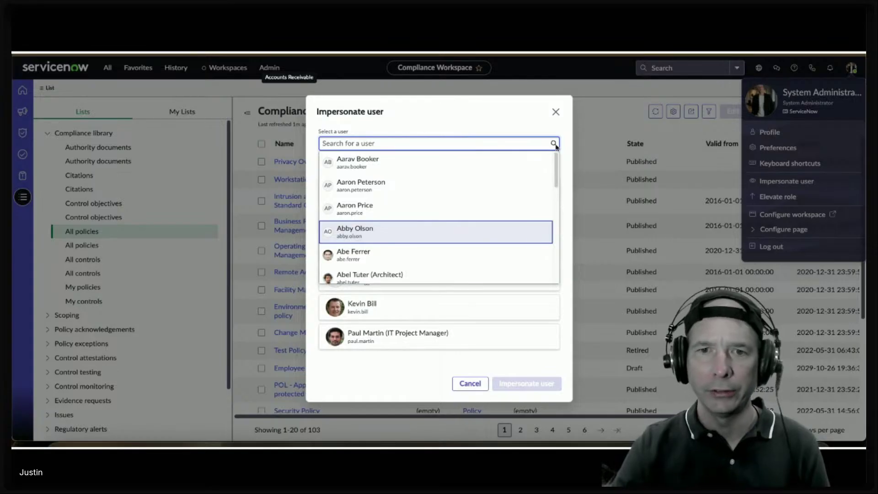
left_click(402, 141)
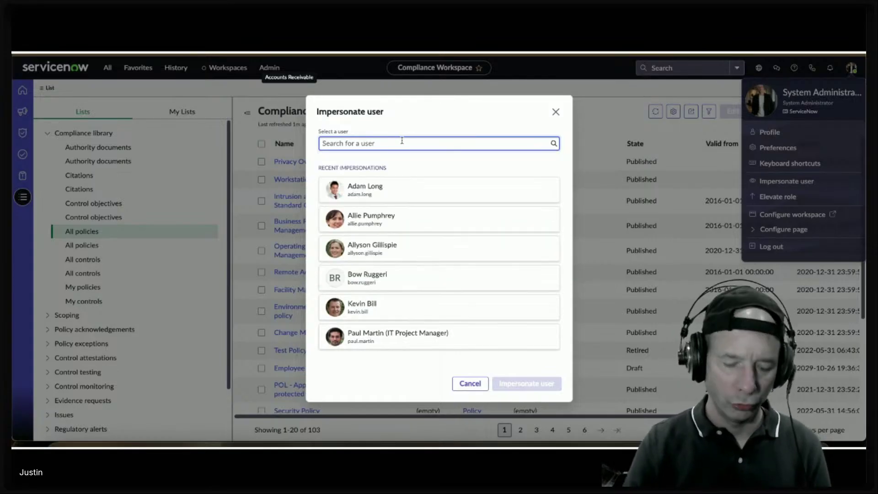
type("allie")
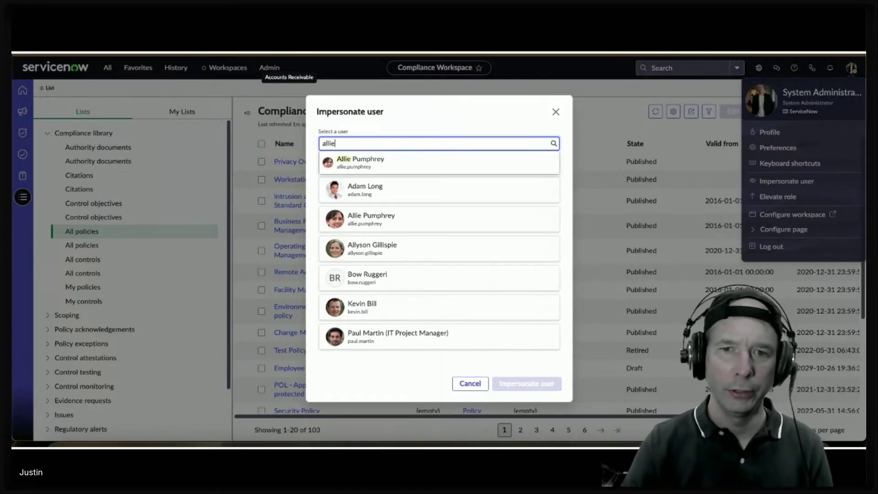
left_click(470, 383)
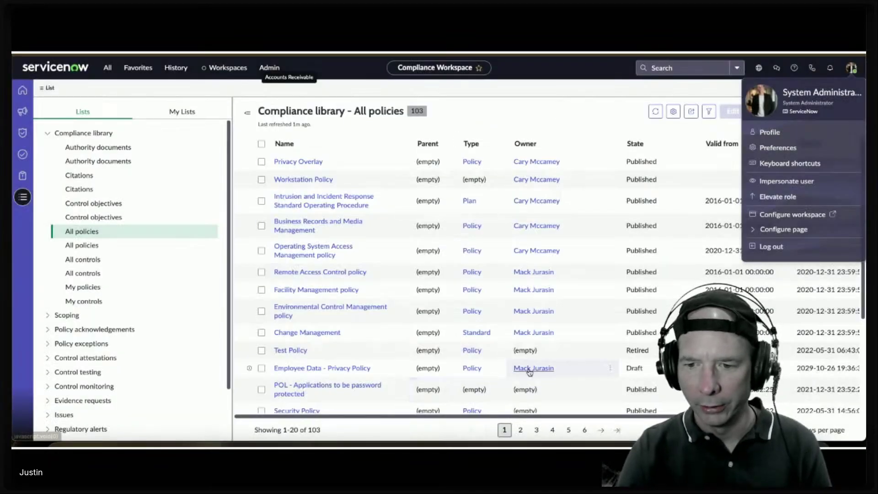
Impersonate the policy owner who holds the IRM Manager role and dismiss the welcome tour
scroll(530, 292, "down", 4)
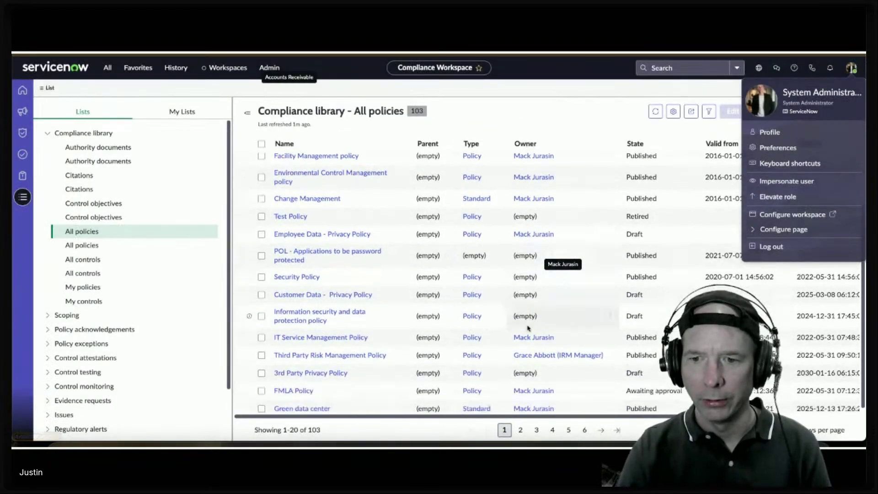
scroll(665, 243, "up", 4)
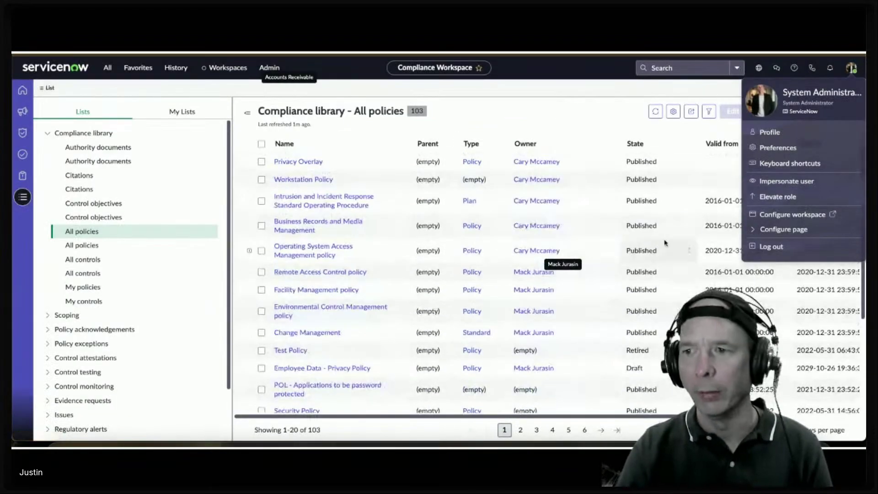
left_click(778, 181)
left_click(356, 143)
type("gra")
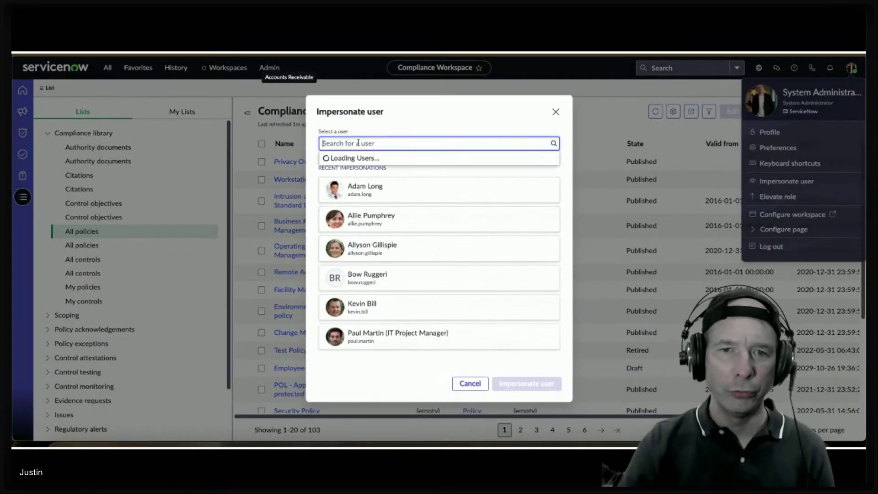
type("ce")
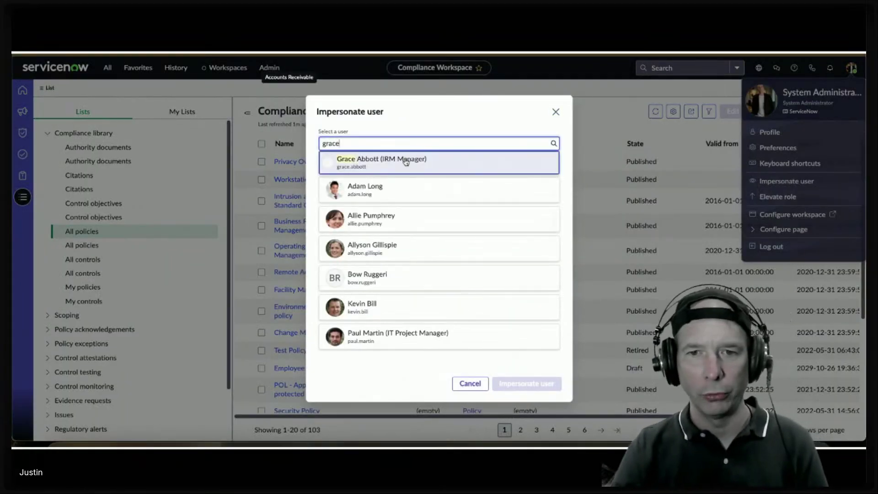
left_click(405, 160)
left_click(509, 394)
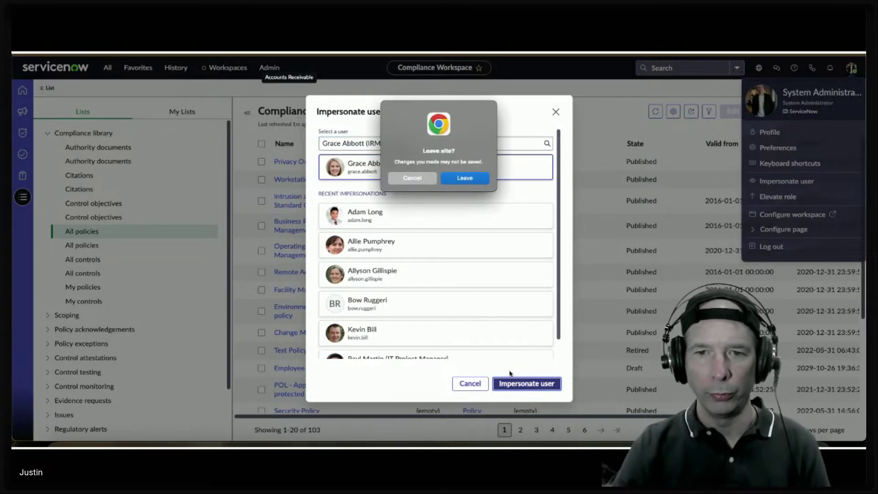
left_click(465, 184)
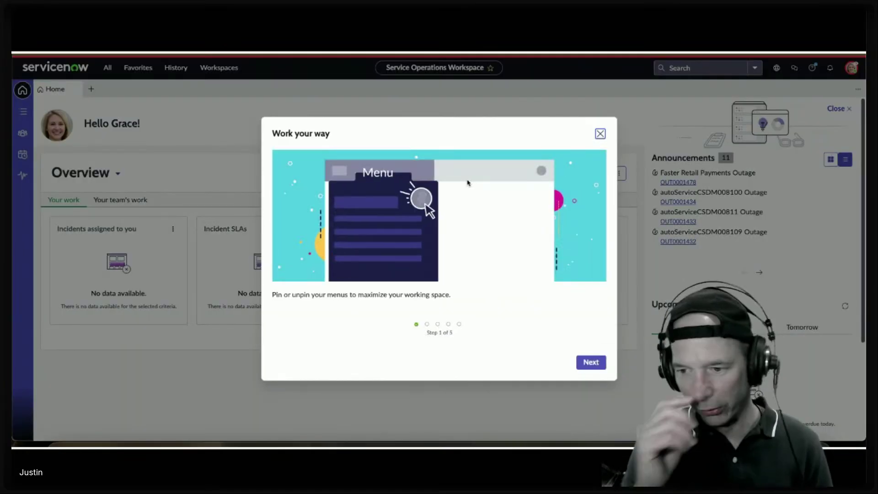
left_click(600, 134)
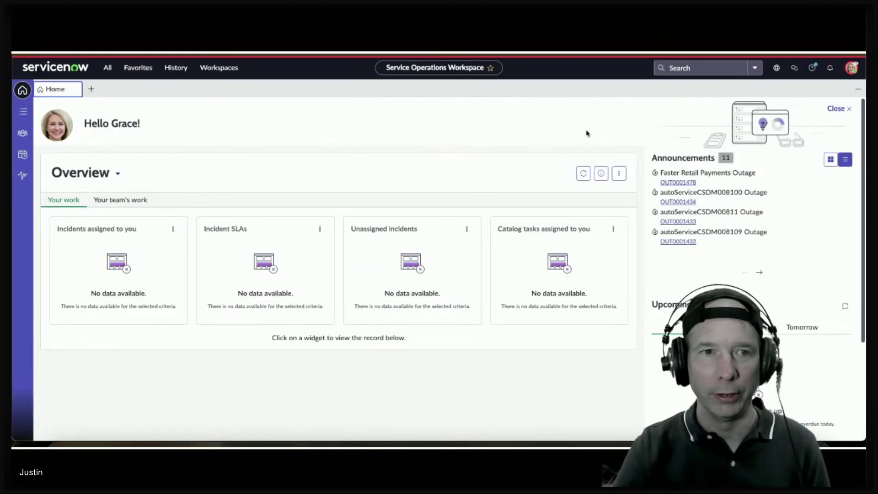
Open the Compliance Workspace as the IRM Manager and view the record lists available to that role
left_click(219, 67)
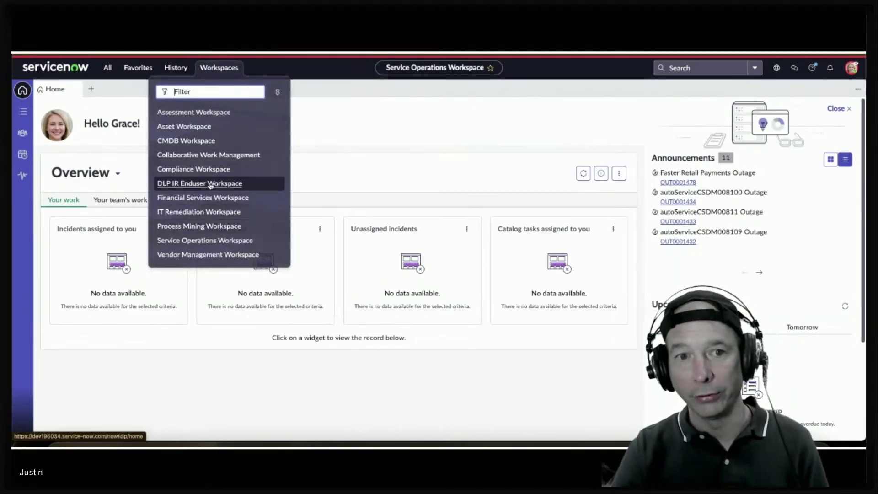
left_click(108, 67)
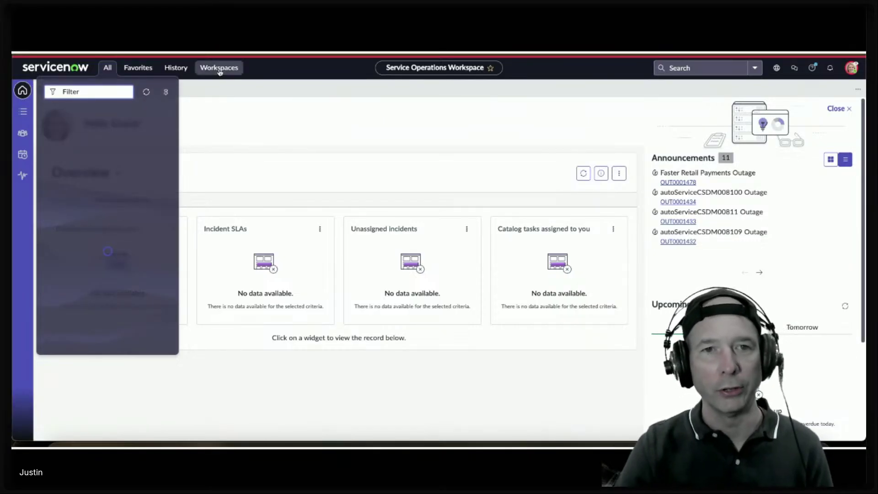
left_click(219, 68)
left_click(202, 171)
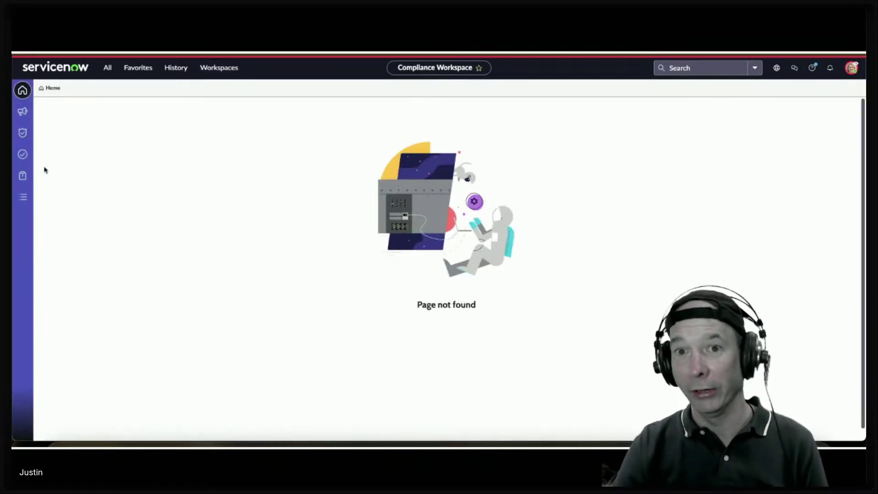
left_click(23, 198)
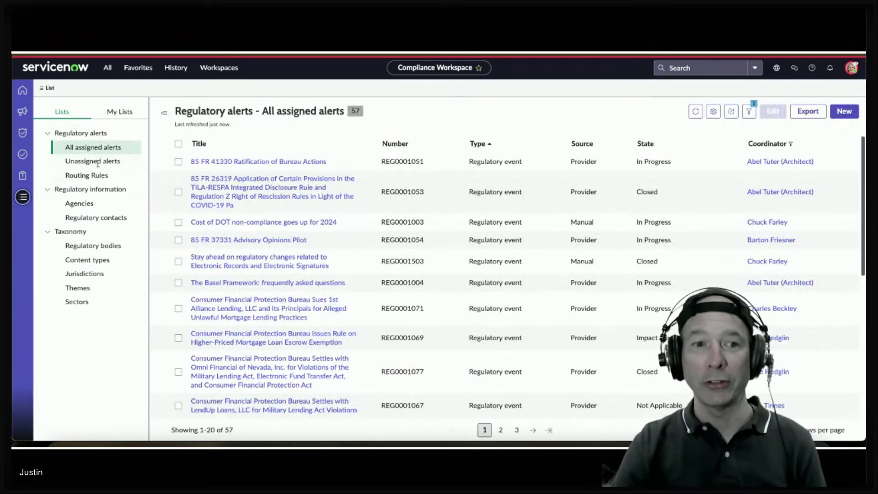
End the impersonation and reopen the standard record lists of the Compliance Workspace as System Administrator
left_click(852, 68)
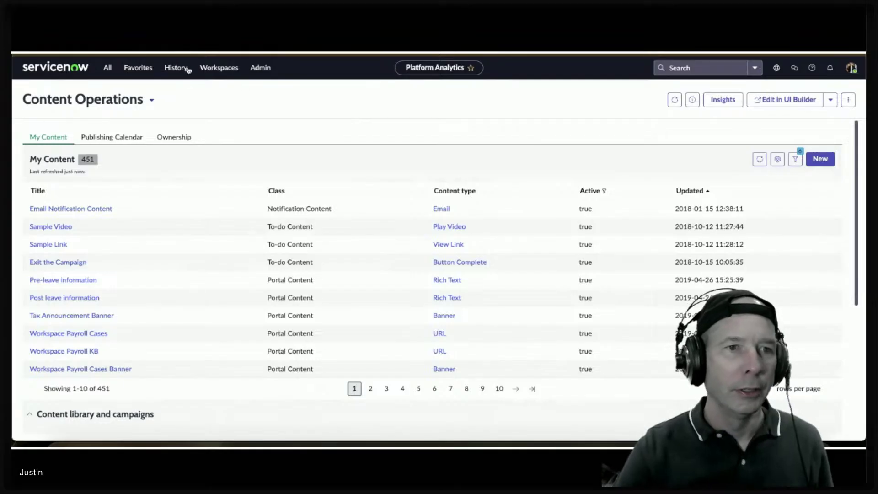
left_click(219, 68)
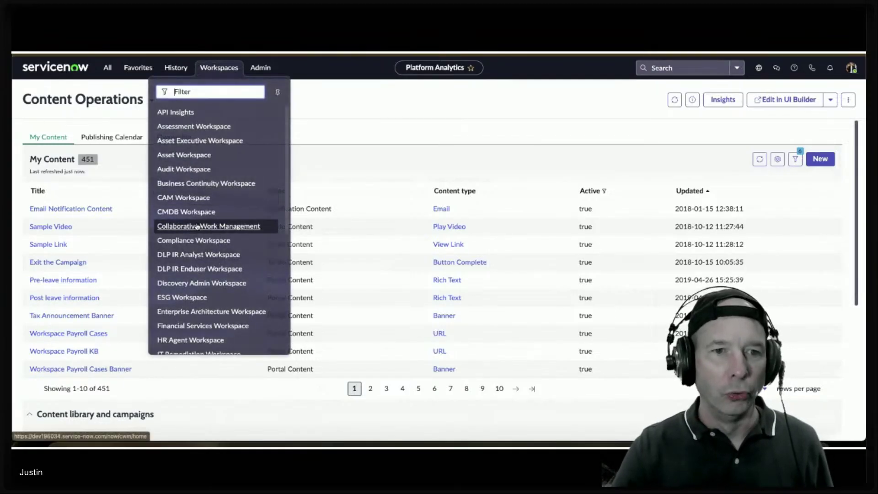
left_click(199, 239)
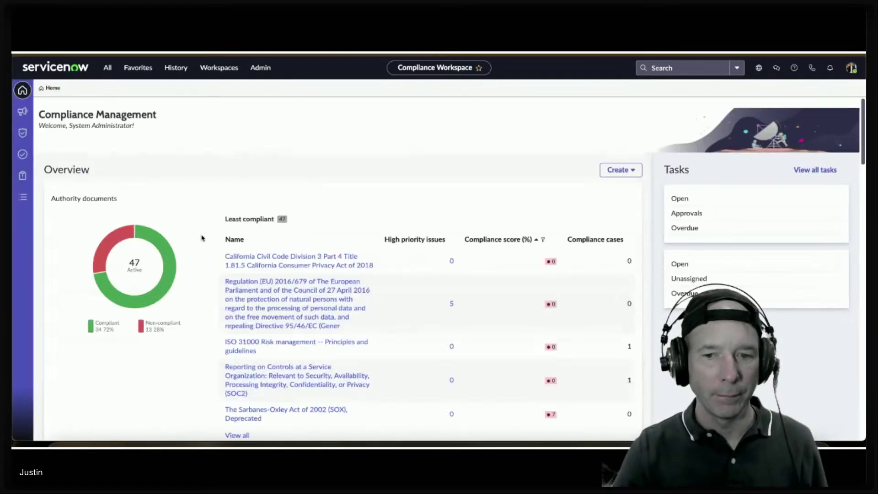
left_click(24, 196)
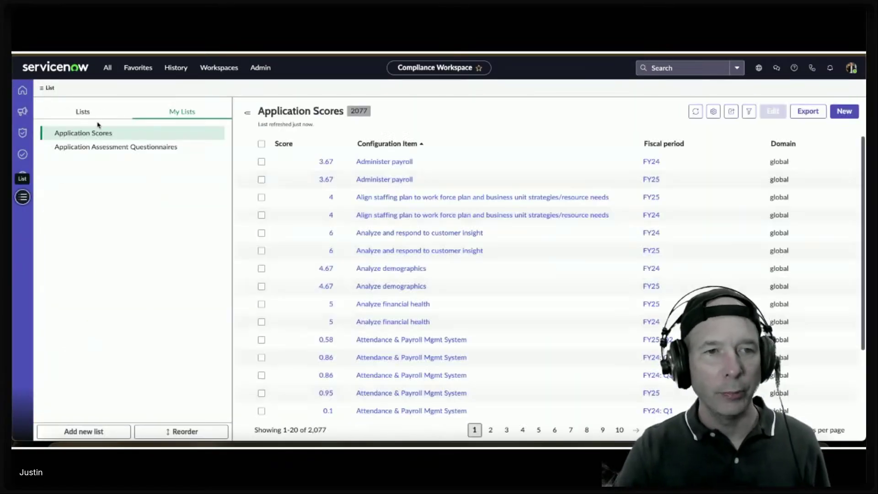
left_click(94, 118)
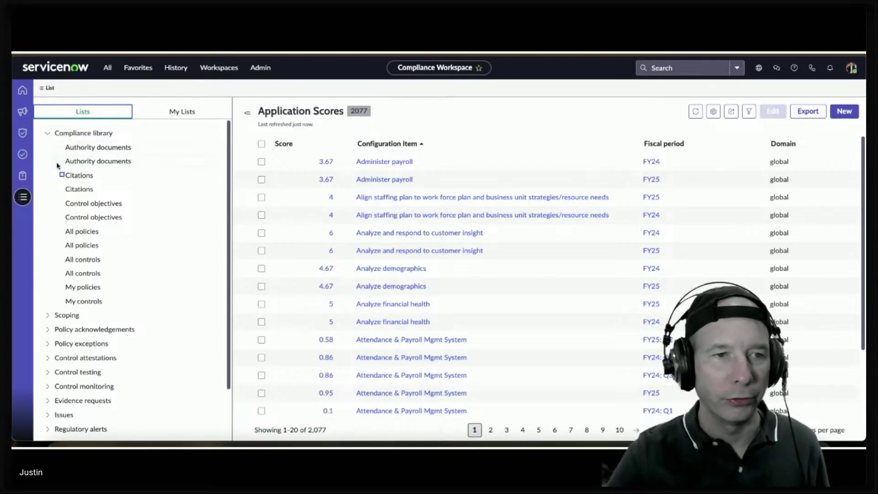
Review the Compliance library categories, pointing out authority documents, citations and control objectives
left_click_drag(45, 139, 186, 313)
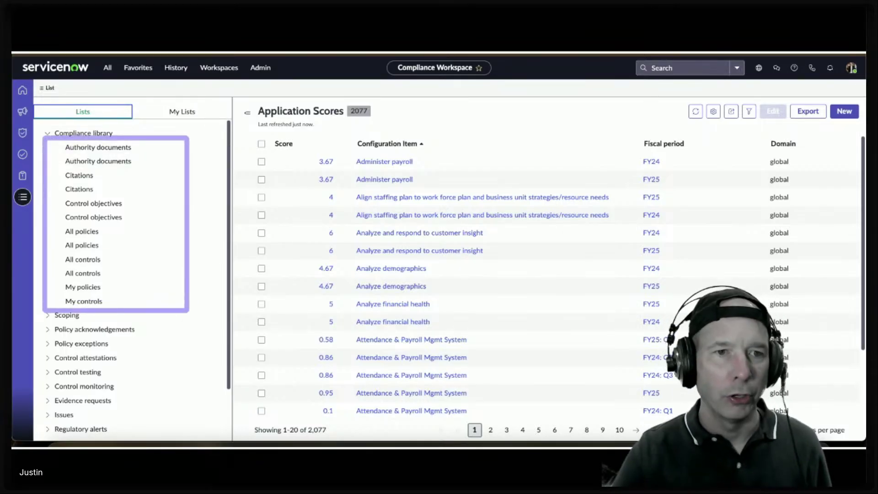
left_click_drag(157, 127, 136, 144)
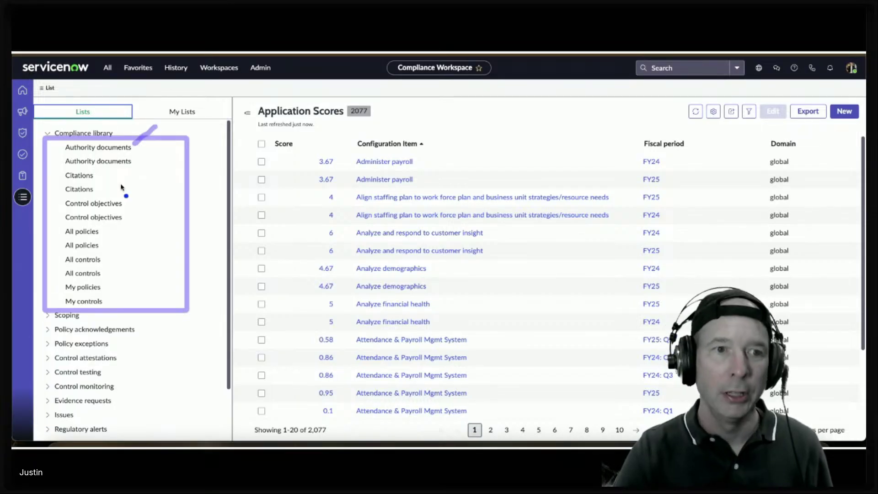
left_click_drag(120, 174, 96, 178)
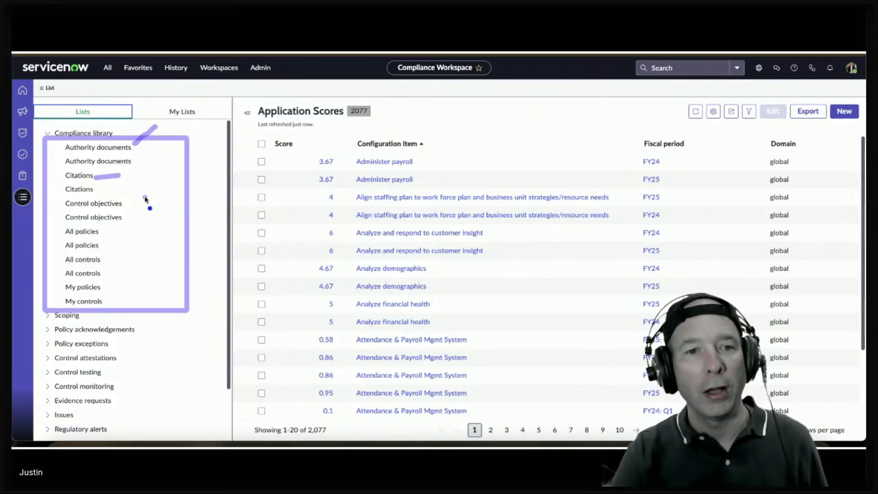
left_click_drag(147, 197, 127, 203)
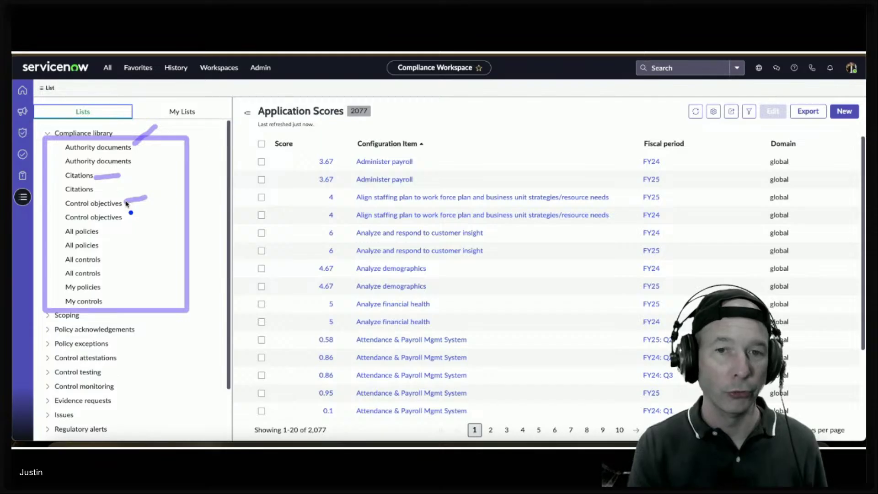
mouse_move(121, 224)
left_mouse_down()
mouse_move(62, 225)
mouse_move(54, 148)
mouse_move(50, 155)
mouse_move(68, 163)
left_mouse_up()
left_click(65, 243)
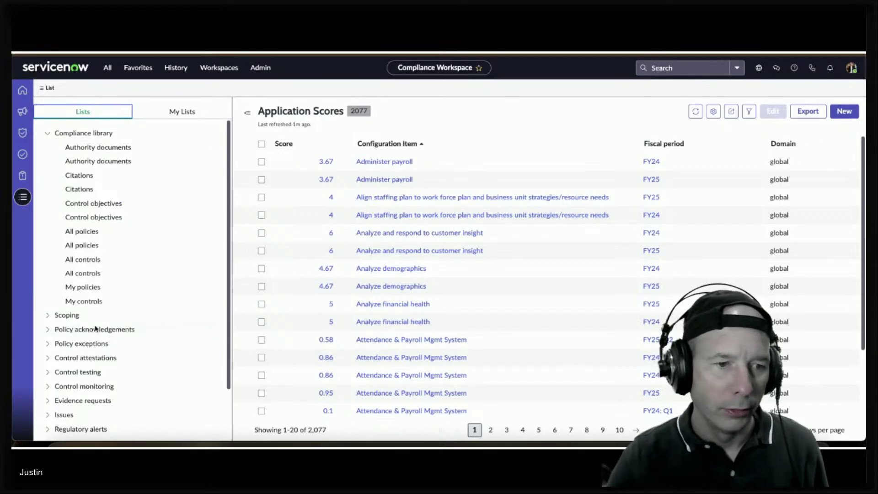
Expand the Scoping category and relate its entity lists to the control objectives and controls in the Compliance library
left_click(47, 317)
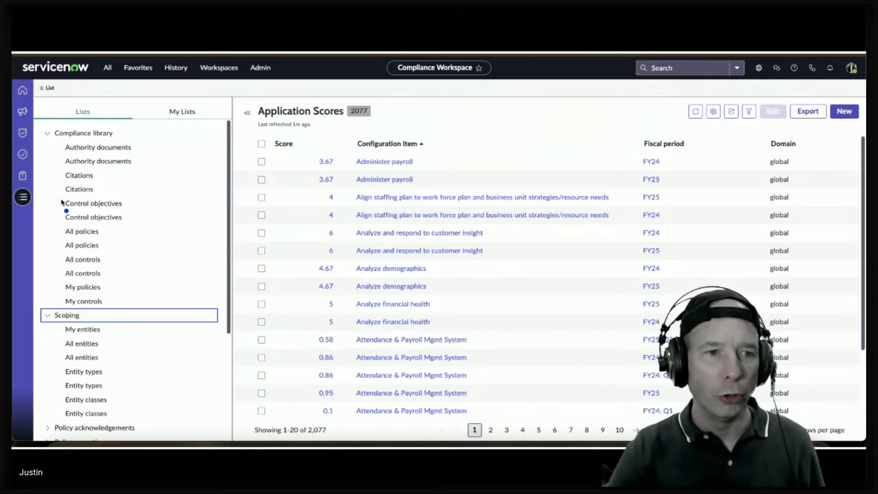
mouse_move(62, 202)
left_mouse_down()
mouse_move(34, 270)
mouse_move(47, 326)
mouse_move(61, 340)
left_mouse_up()
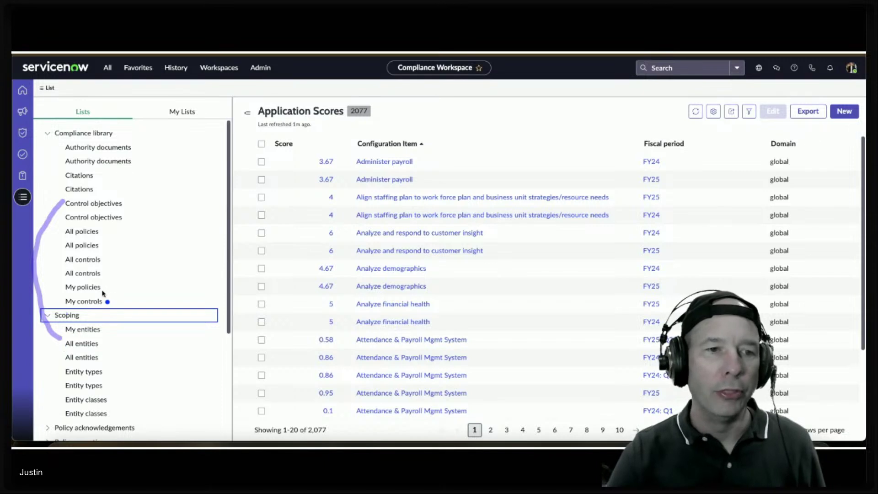
left_click_drag(124, 294, 112, 293)
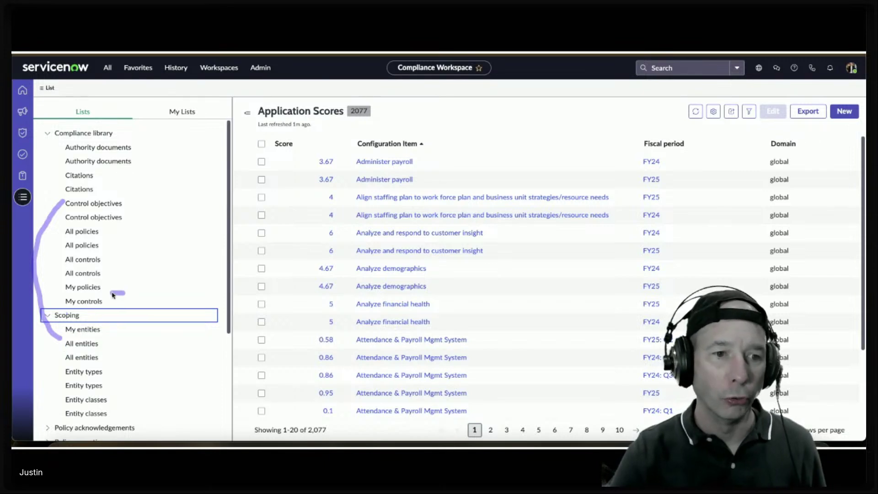
mouse_move(120, 262)
left_mouse_down()
mouse_move(58, 272)
mouse_move(100, 286)
mouse_move(118, 276)
mouse_move(114, 269)
left_mouse_up()
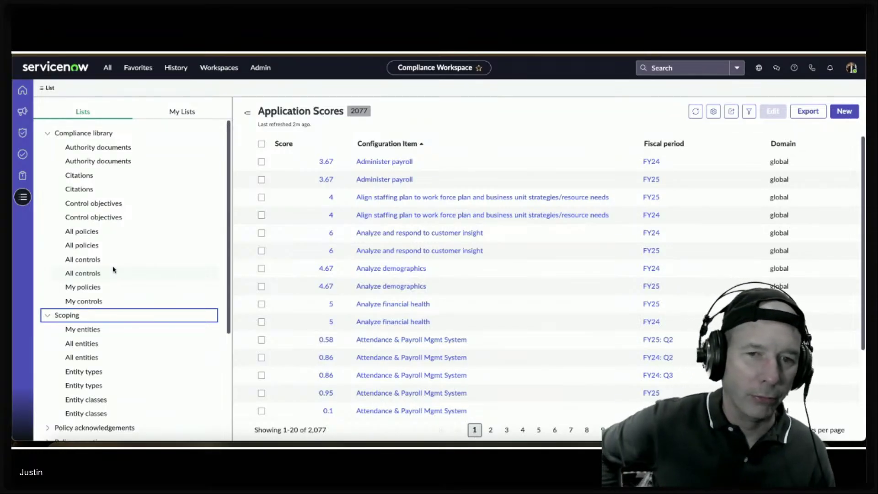
Show the All policies list without the category pane, and look briefly at the Privacy Overlay policy record
left_click(89, 232)
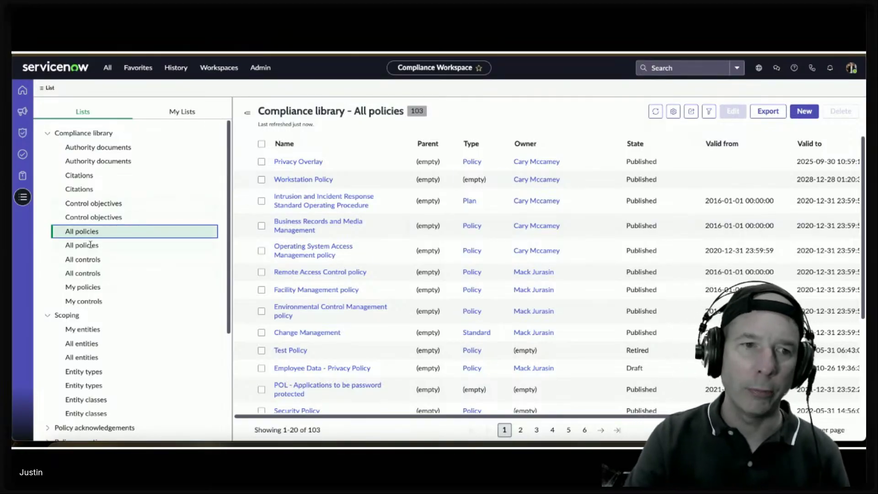
left_click(247, 112)
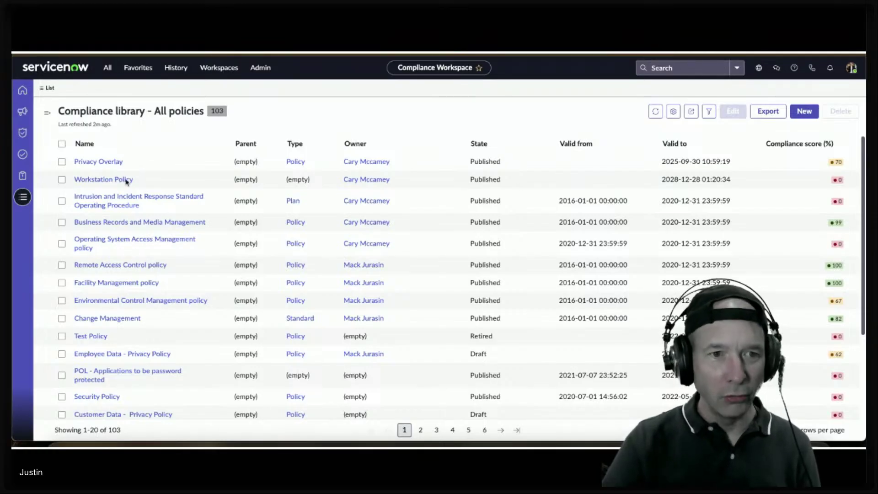
left_click(98, 161)
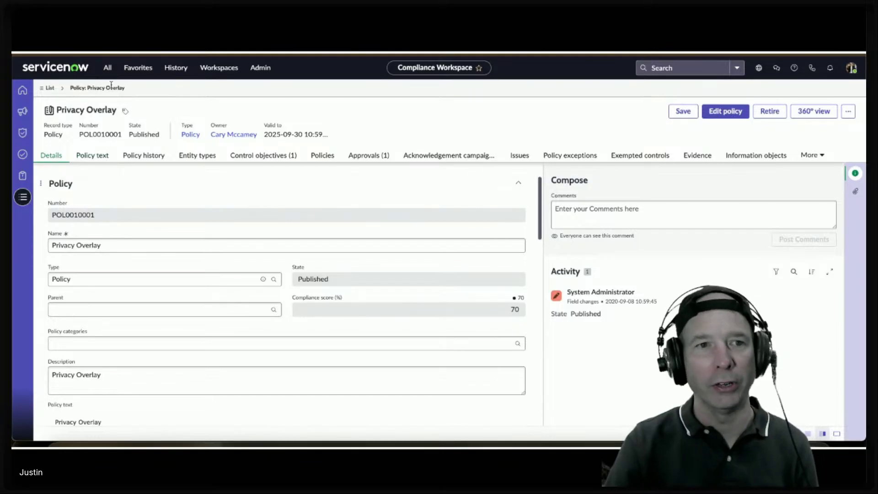
left_click(50, 88)
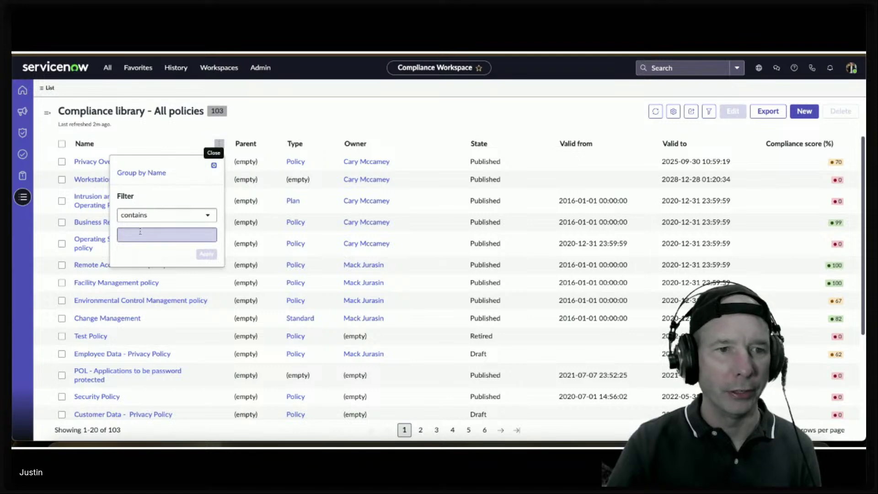
Filter the policies to names containing "change management" and open the Change Management policy
left_click(167, 234)
type("change management")
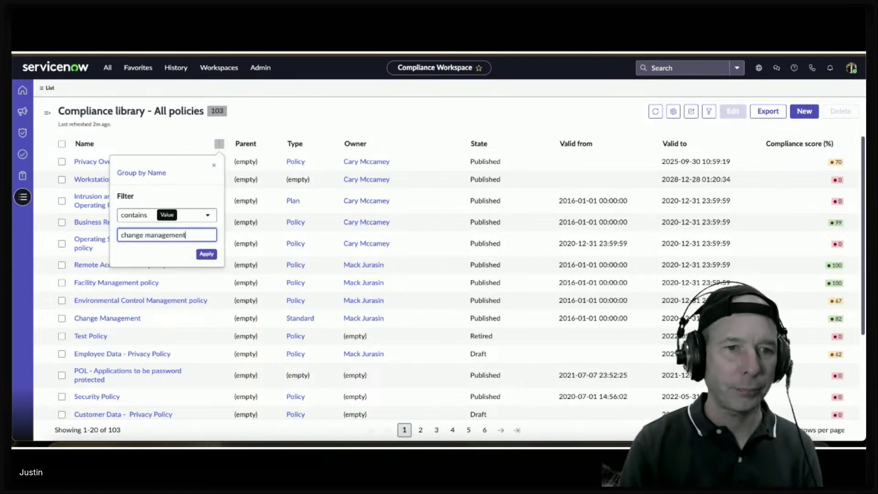
key("Return")
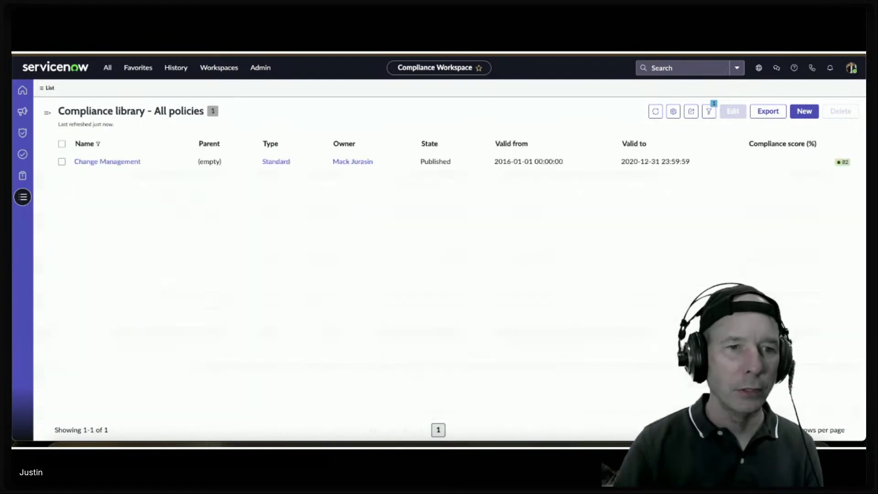
left_click(118, 162)
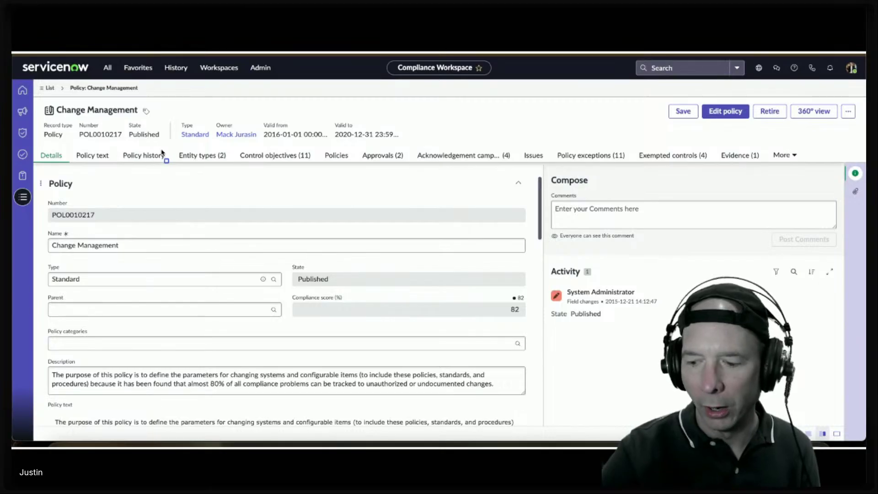
Examine the Change Management policy's related record sections and its name, type, state and description details
mouse_move(168, 143)
left_mouse_down()
mouse_move(588, 166)
mouse_move(810, 166)
left_mouse_up()
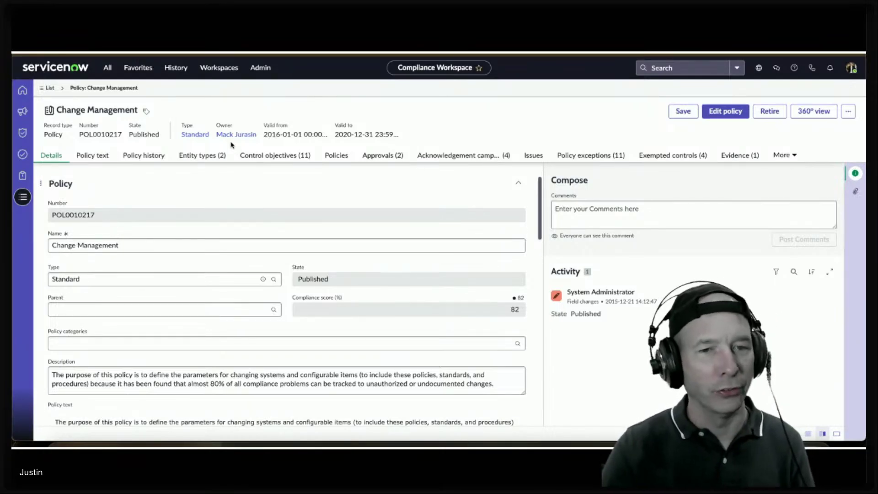
scroll(204, 203, "down", 1)
left_click(144, 220)
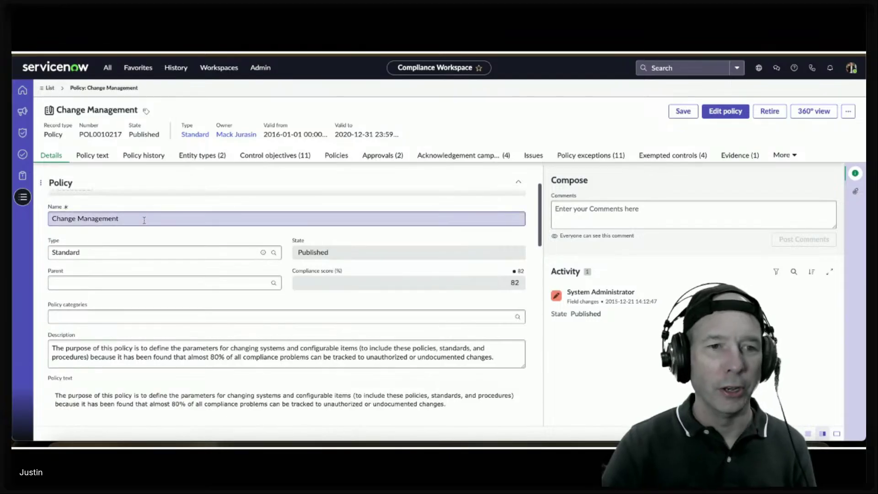
left_click(144, 220)
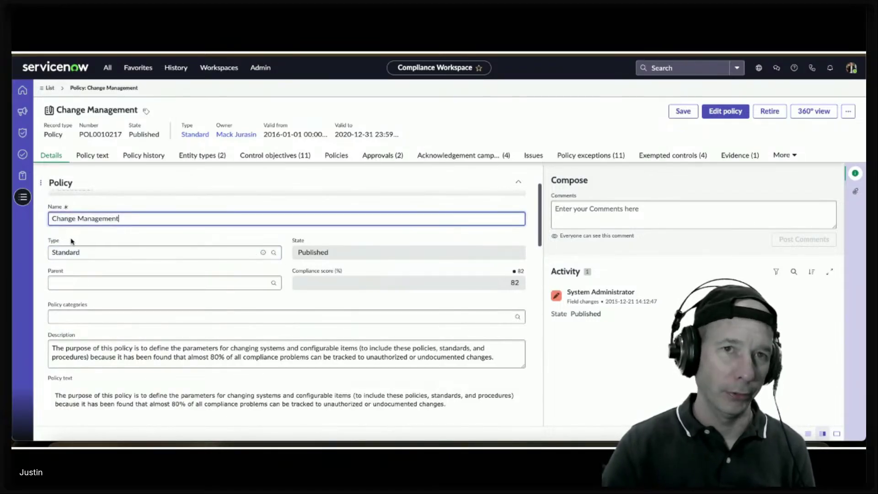
Review the available policy types and set the Change Management policy's type to Policy
left_click(273, 252)
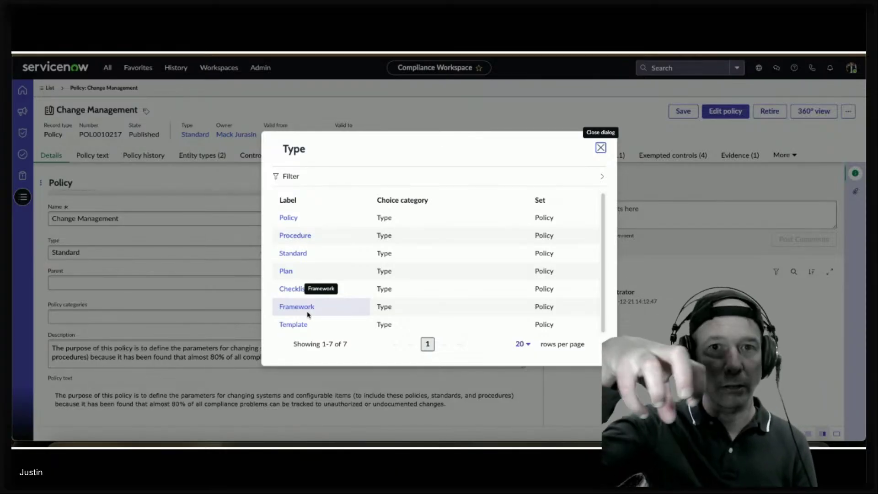
left_click(601, 147)
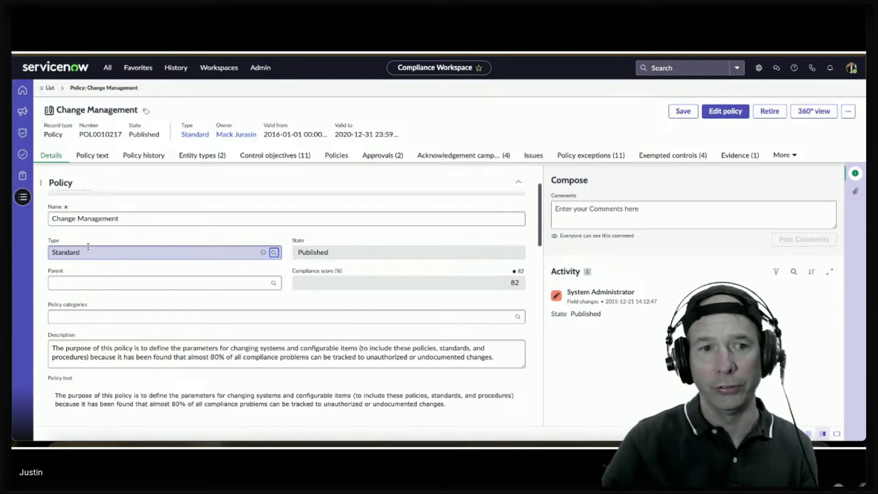
left_click(274, 252)
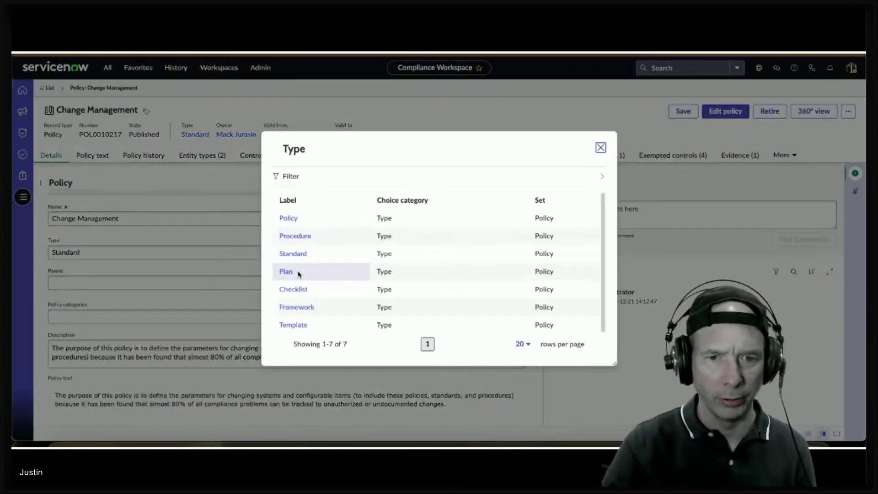
left_click(288, 219)
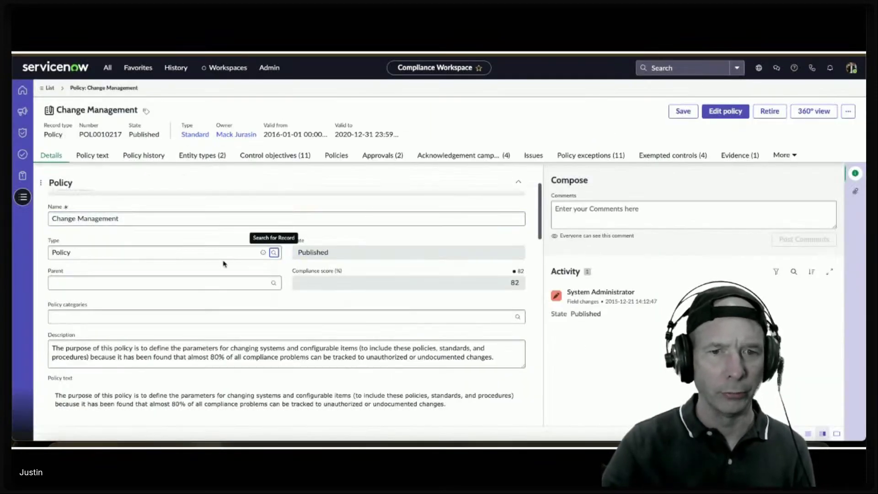
left_click(169, 285)
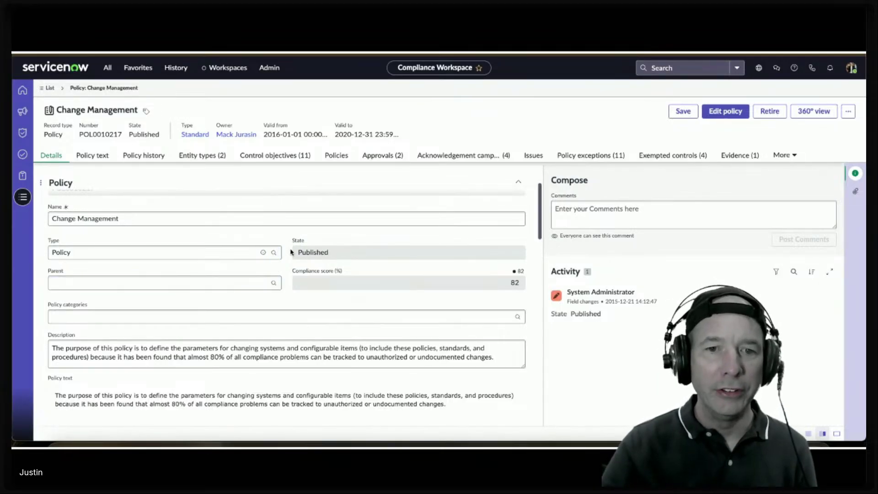
Examine the policy's State field together with the Edit policy action
left_click_drag(288, 234, 535, 268)
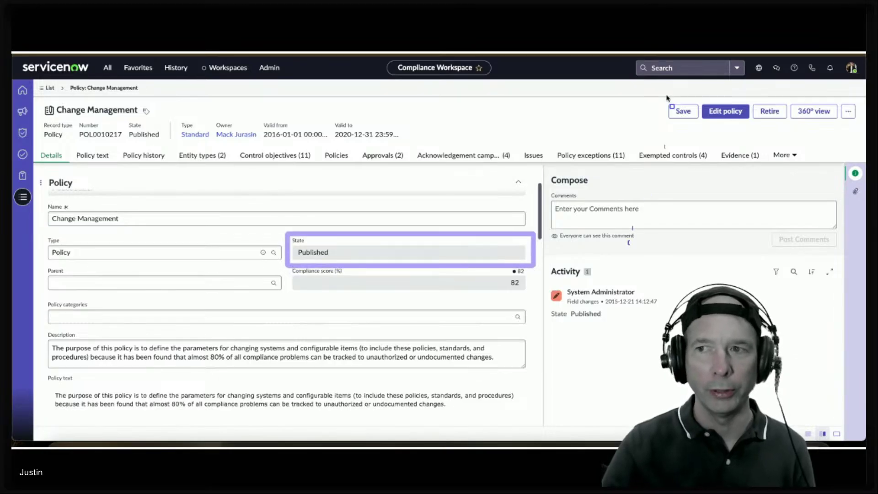
mouse_move(697, 95)
left_mouse_down()
mouse_move(712, 125)
mouse_move(754, 130)
left_mouse_up()
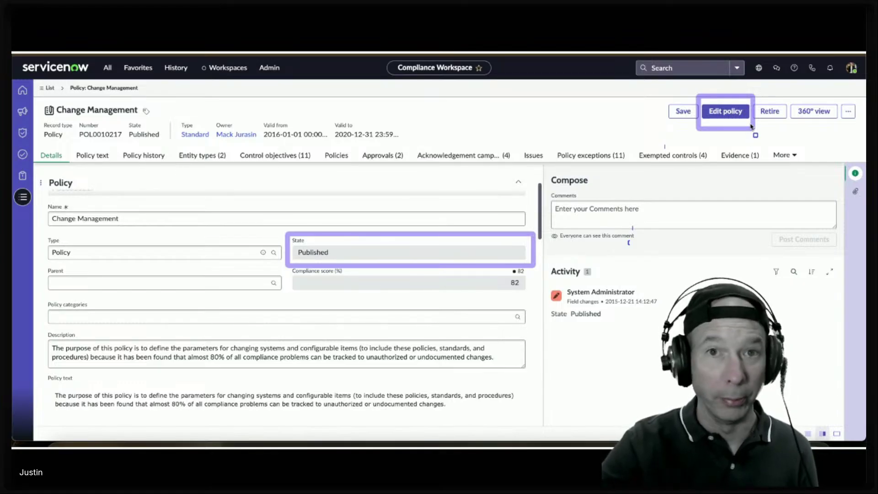
key("Escape")
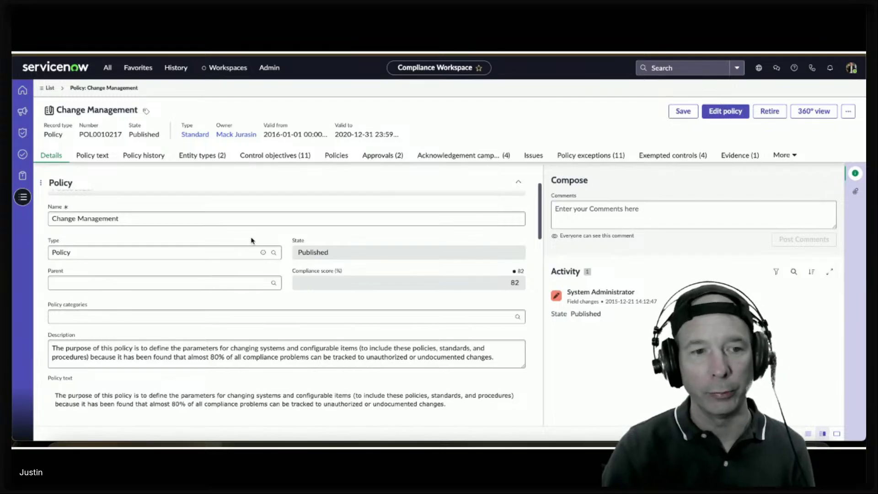
Look up the available policy categories and their filter without choosing one, and review the policy's description and policy text
scroll(422, 335, "down", 1)
left_click(517, 315)
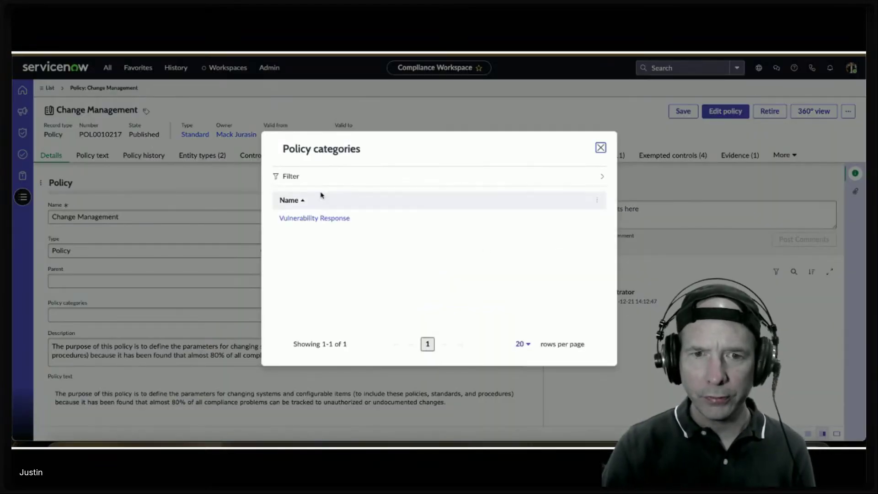
left_click(277, 177)
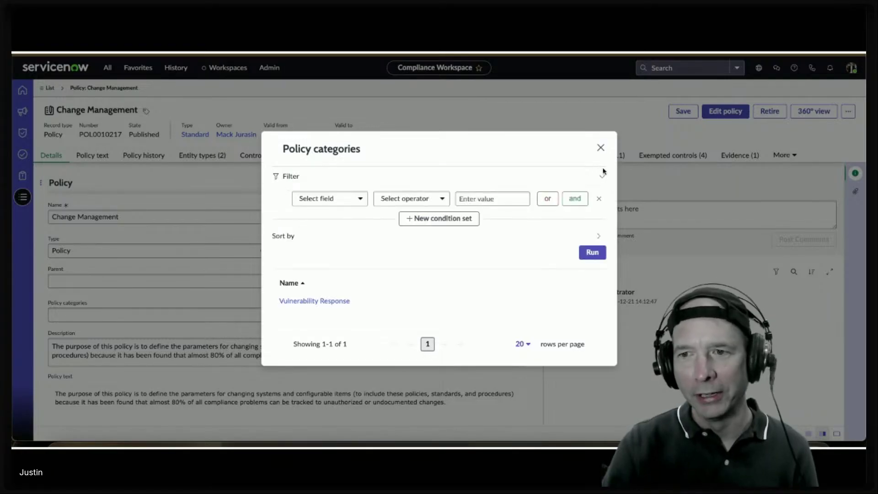
left_click(601, 149)
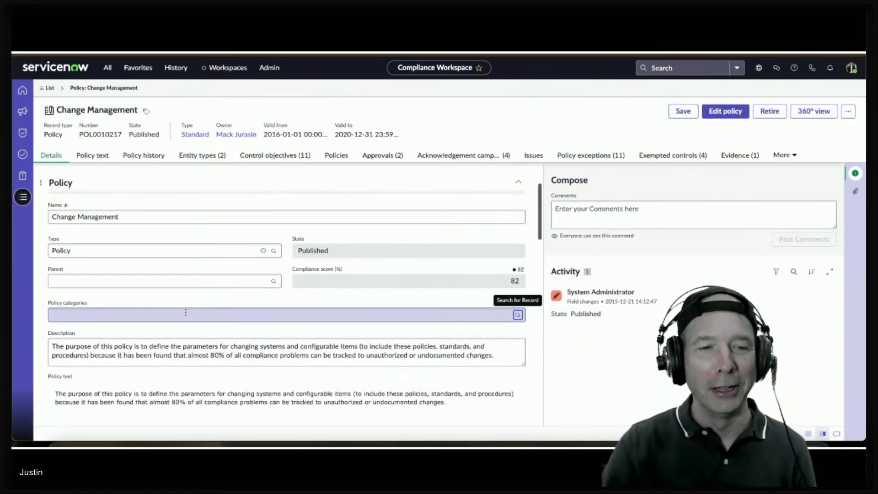
scroll(137, 324, "down", 1)
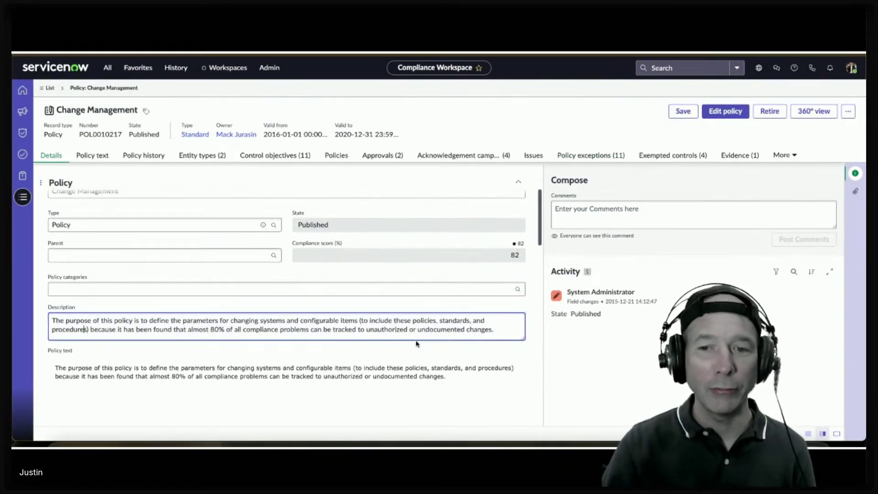
left_click_drag(505, 326, 52, 319)
scroll(48, 305, "down", 4)
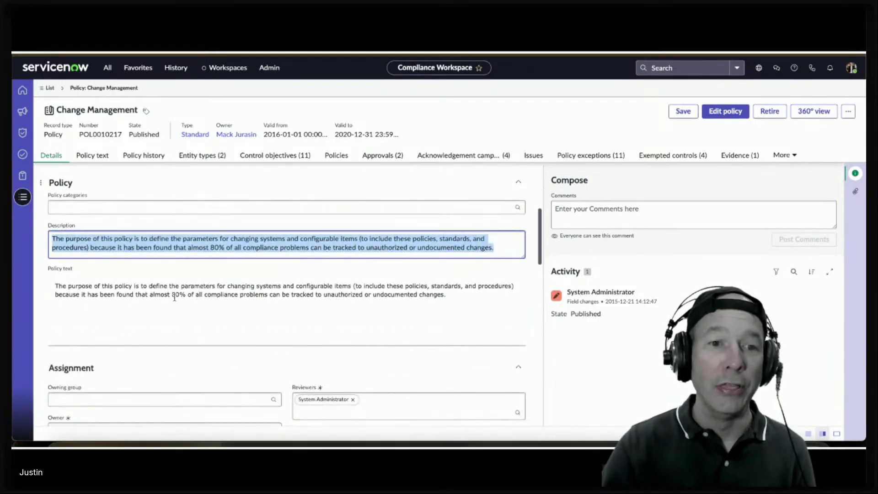
left_click(294, 316)
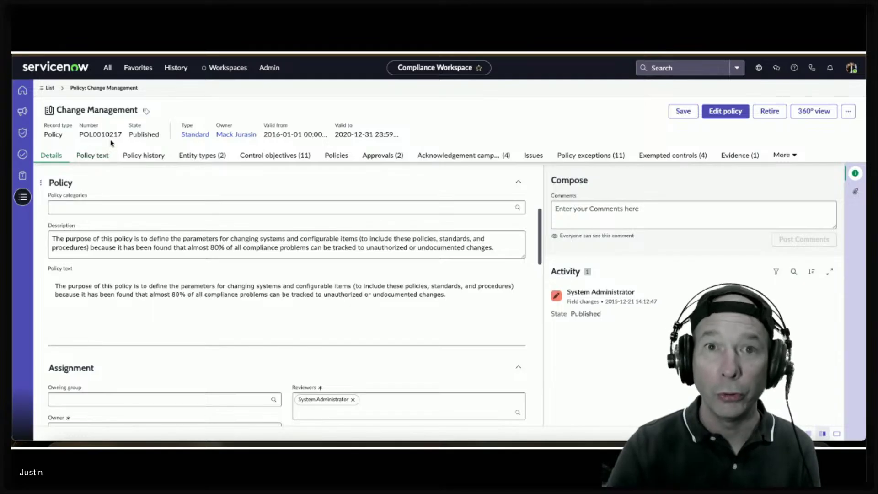
Examine the policy's Assignment section, including the owning group, owner, contributors and reviewers
scroll(118, 247, "down", 4)
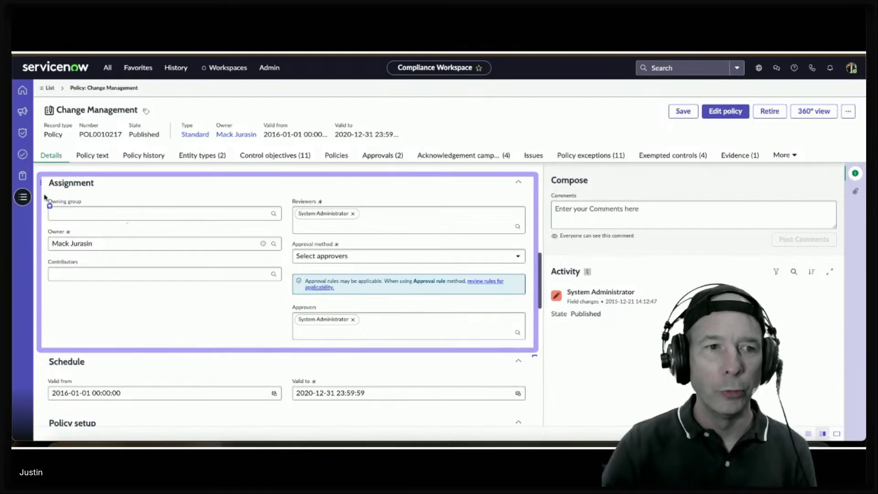
left_click_drag(43, 195, 287, 259)
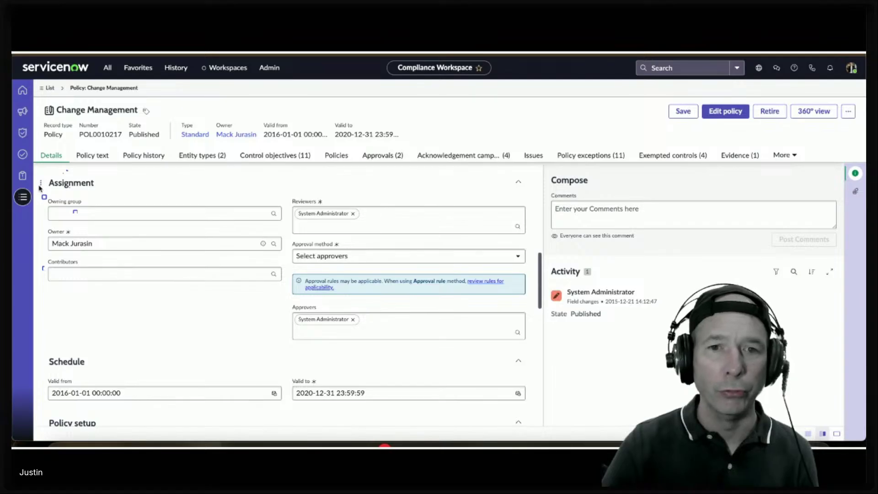
mouse_move(39, 185)
left_mouse_down()
mouse_move(355, 311)
mouse_move(535, 357)
left_mouse_up()
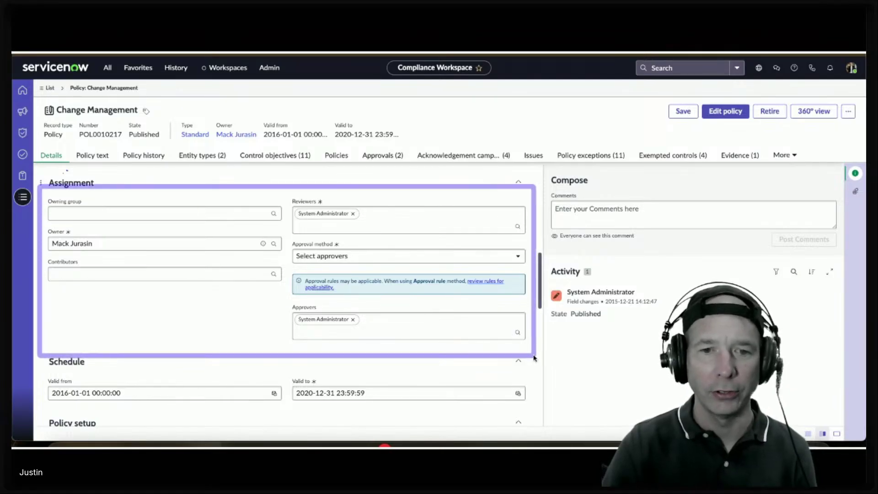
mouse_move(286, 193)
left_mouse_down()
mouse_move(480, 249)
mouse_move(535, 243)
left_mouse_up()
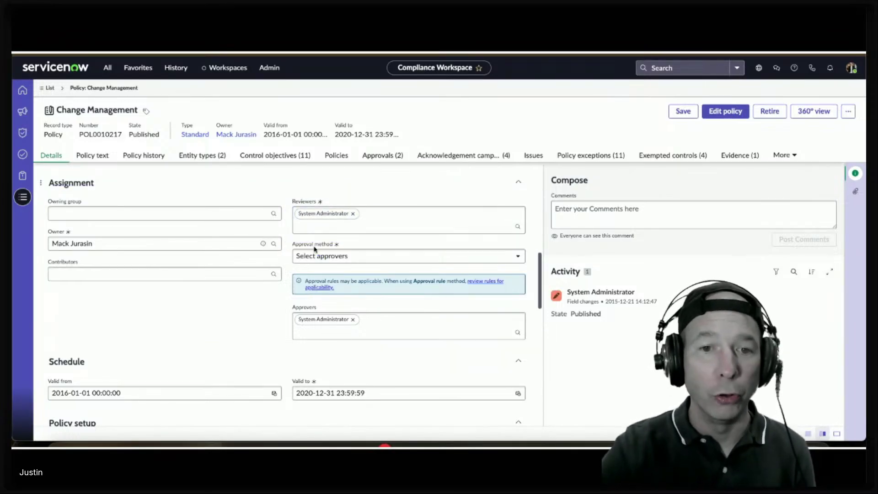
Try the Use approval rule approval method and return the setting to Select approvers
left_click(338, 260)
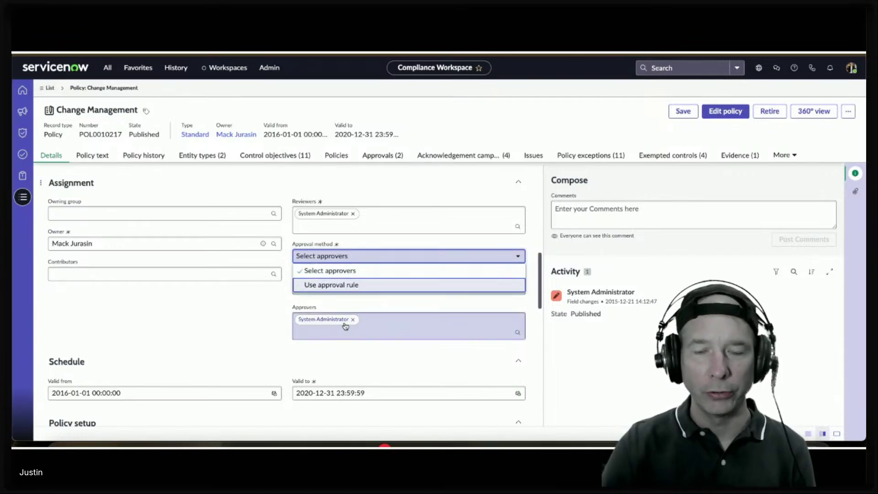
left_click(346, 285)
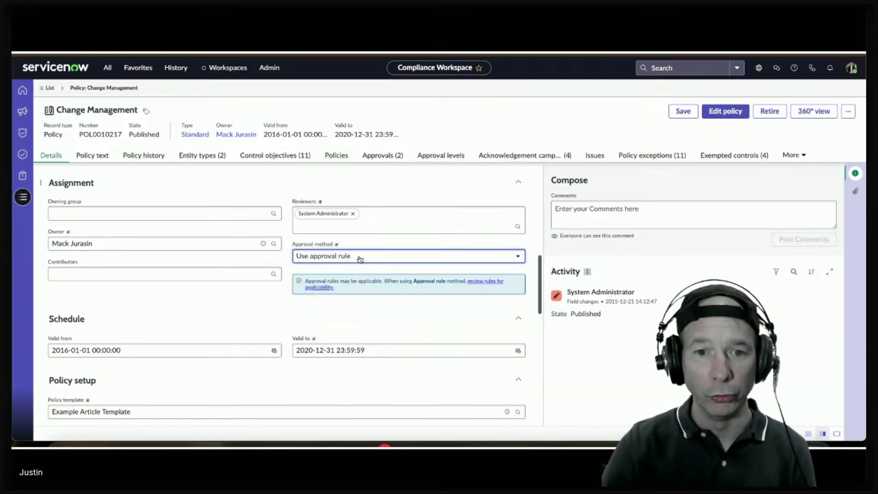
left_click(358, 260)
left_click(354, 271)
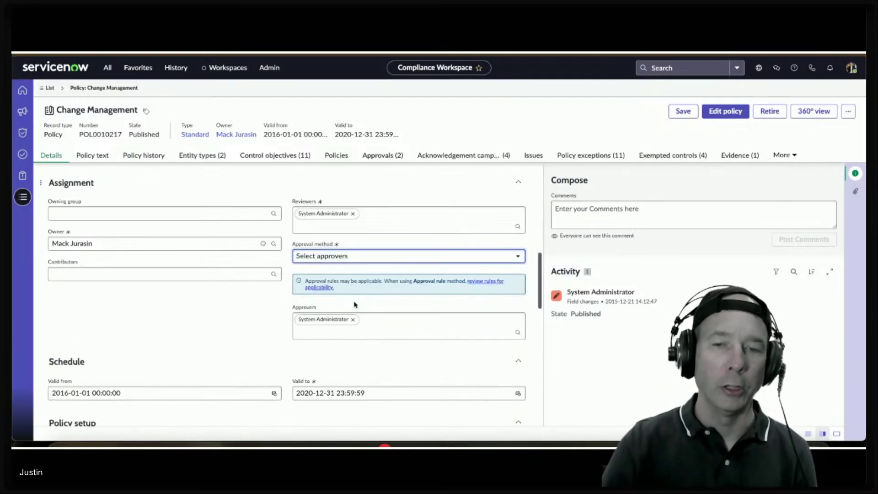
left_click(381, 326)
left_click(206, 314)
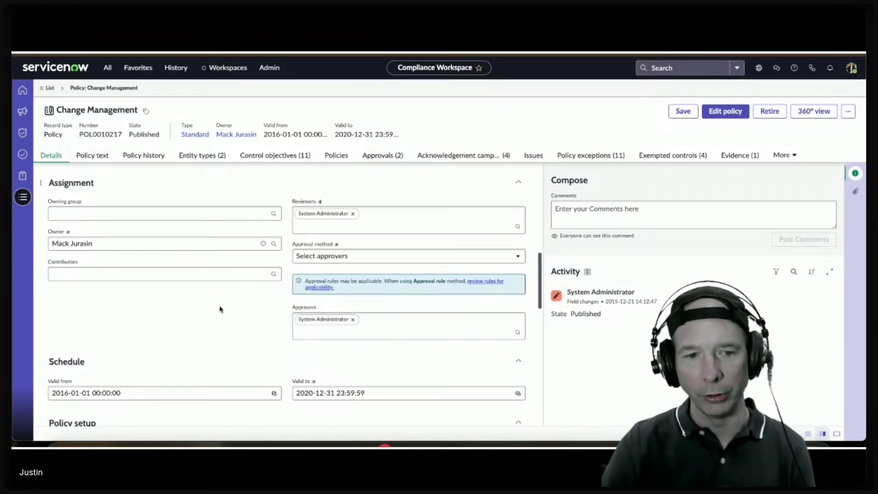
Review the policy's schedule and setup details, checking the available policy templates, the knowledge base and the published policy
scroll(212, 315, "down", 2)
scroll(212, 315, "down", 3)
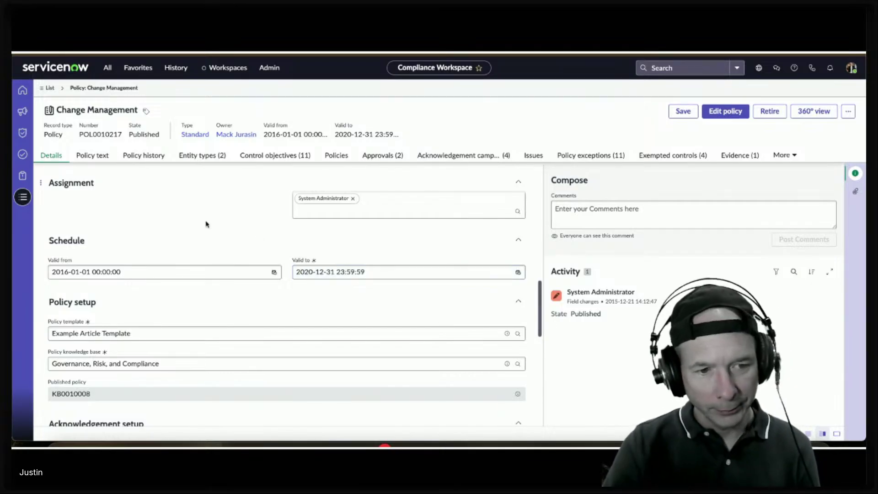
scroll(204, 224, "down", 2)
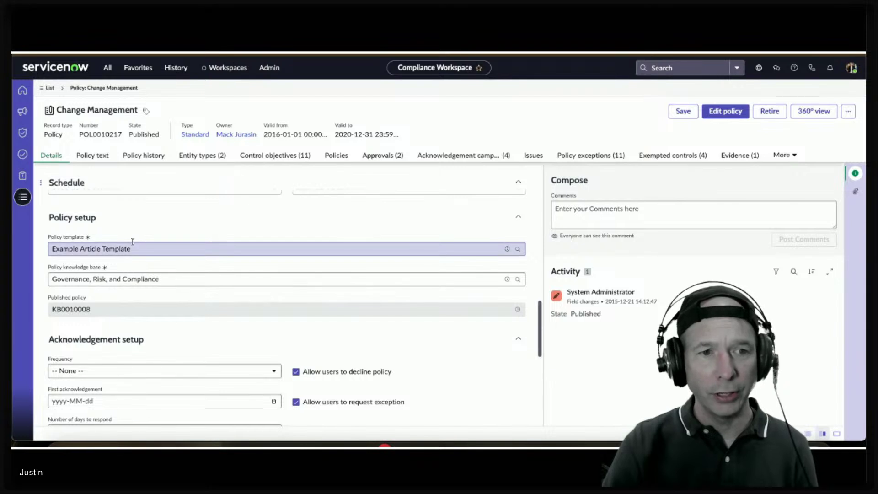
left_click(518, 249)
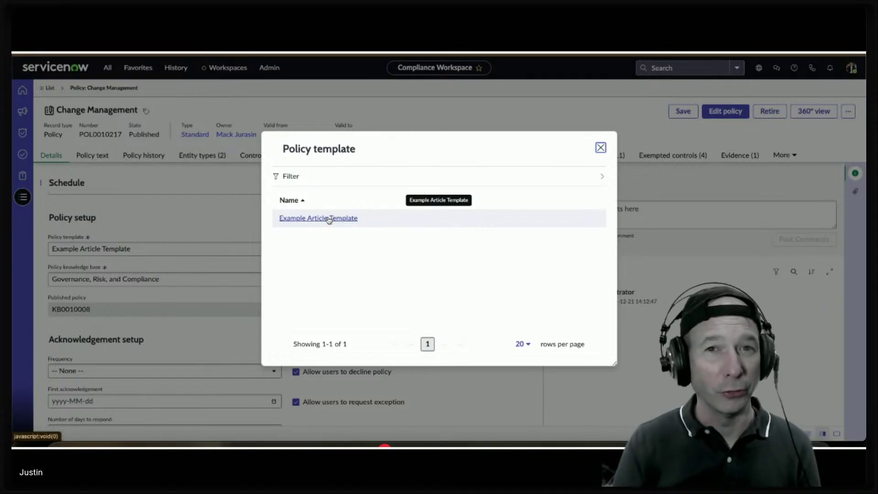
left_click(600, 147)
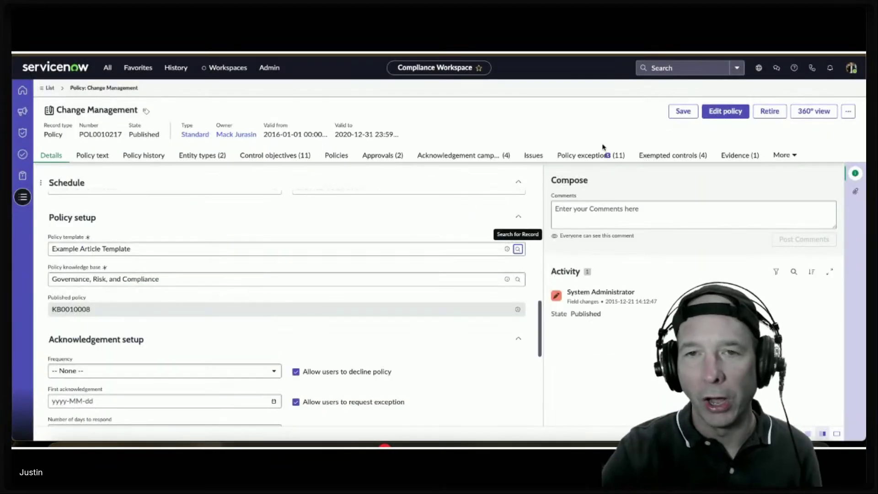
left_click_drag(42, 260, 177, 293)
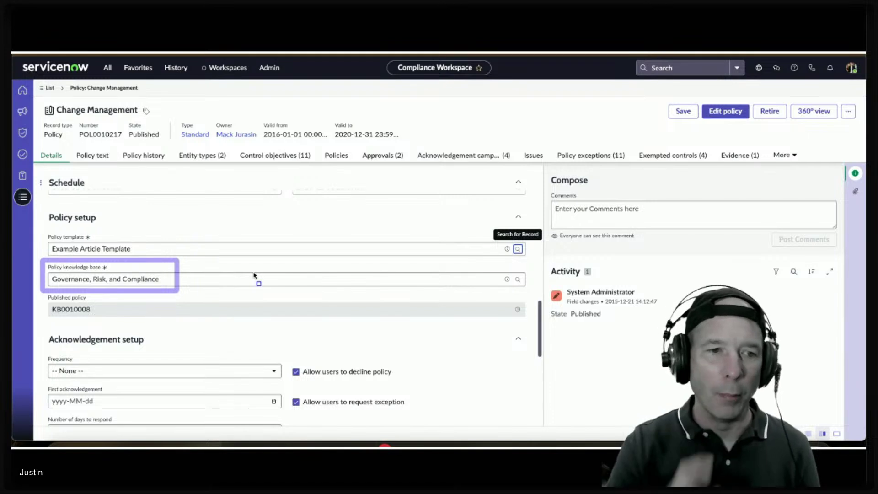
left_click_drag(42, 293, 107, 325)
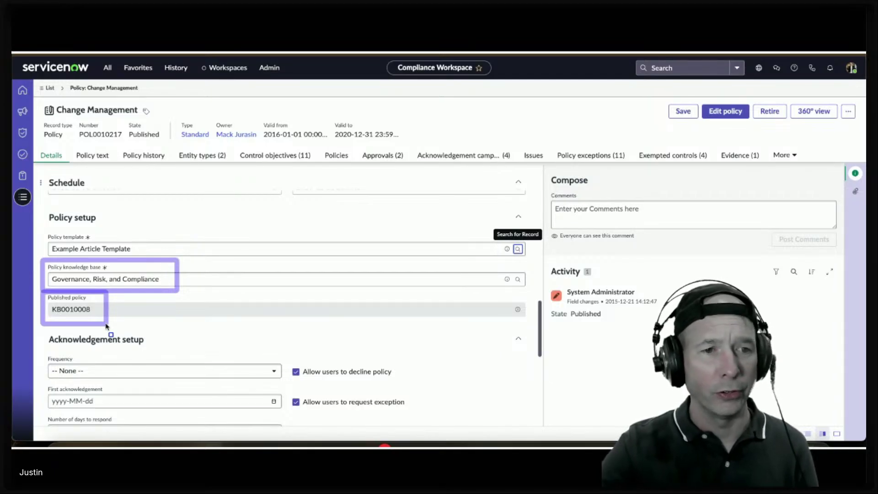
key("Escape")
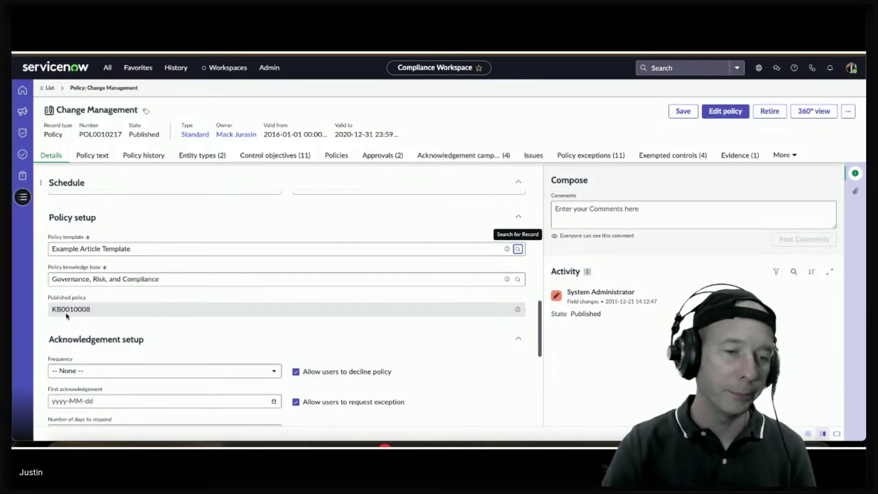
Examine the Acknowledgement setup, including frequency choices, first acknowledgement, days to respond, and the options for declining the policy or requesting an exception
scroll(62, 313, "down", 2)
scroll(57, 309, "down", 3)
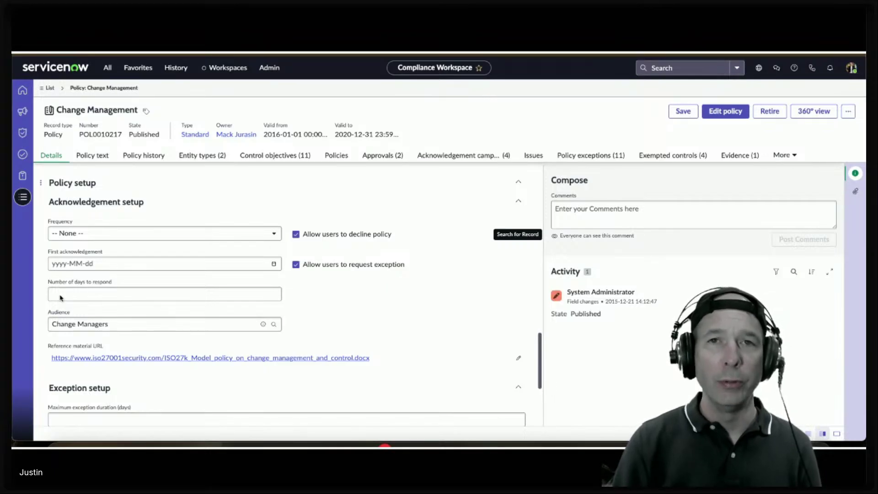
left_click(114, 235)
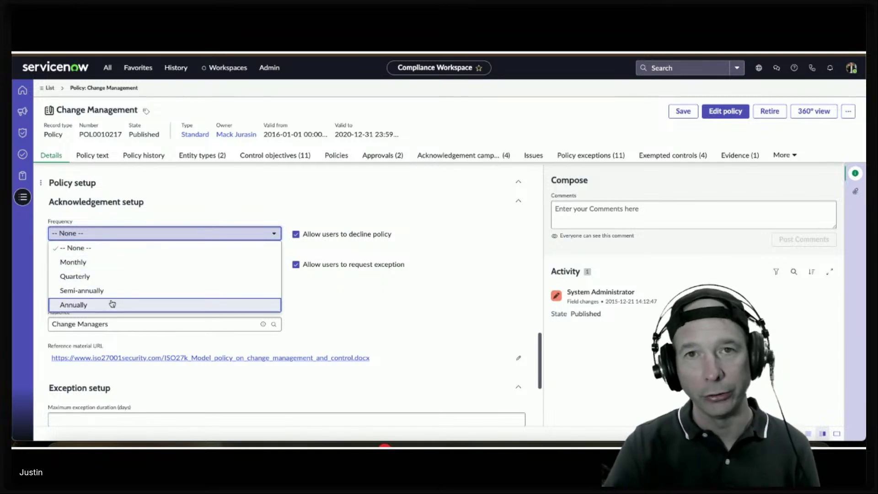
left_click(353, 300)
left_click(113, 260)
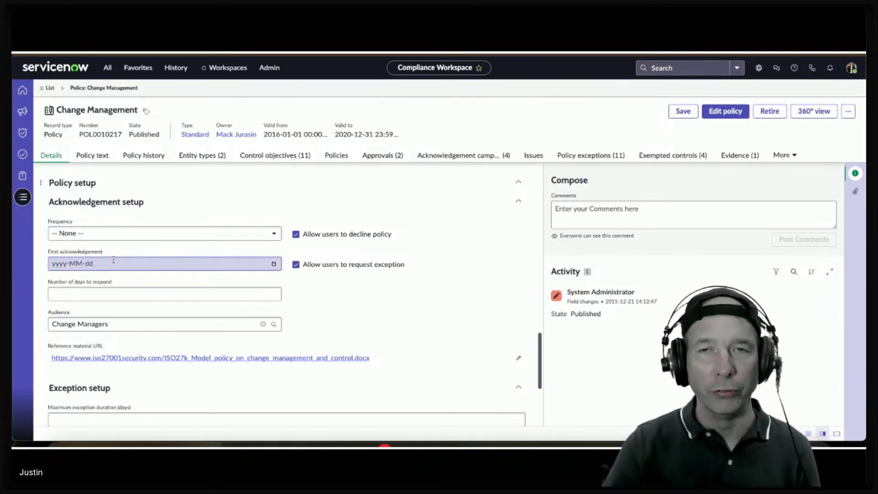
left_click(104, 292)
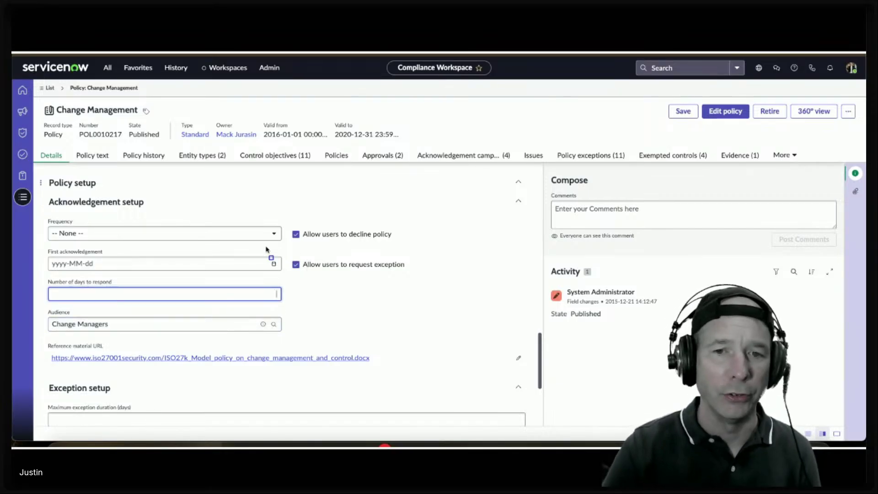
left_click_drag(284, 221, 417, 283)
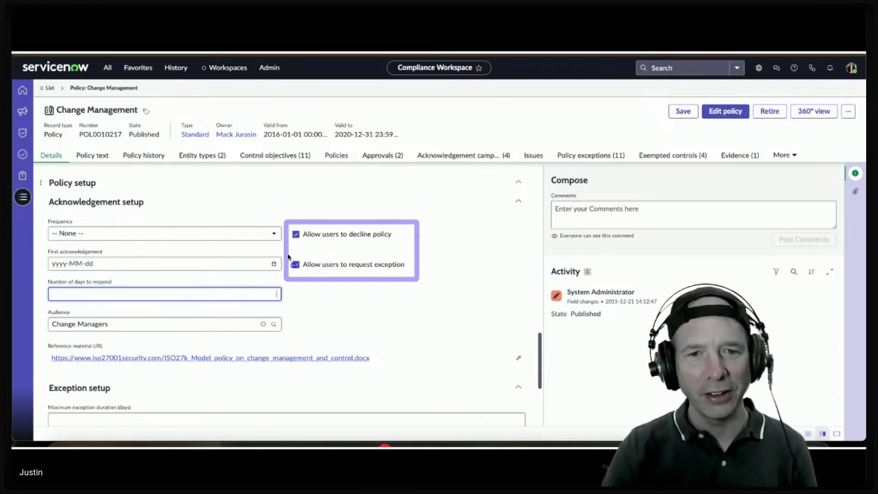
left_click_drag(287, 253, 416, 279)
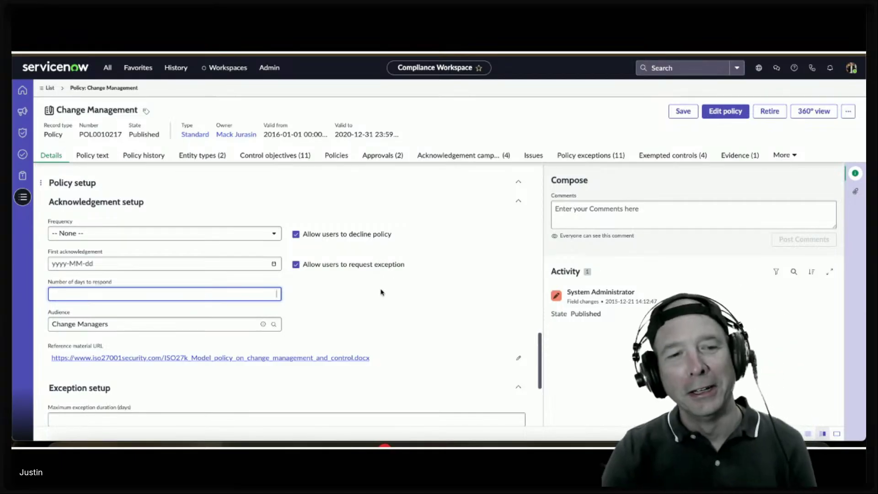
Open the policy's reference material link in the Acknowledgement setup and return to the policy record
scroll(319, 331, "down", 1)
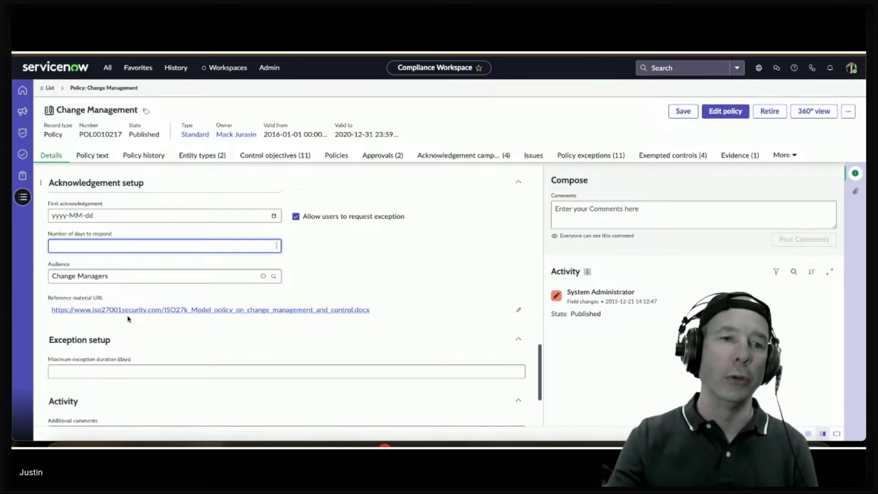
left_click(157, 311)
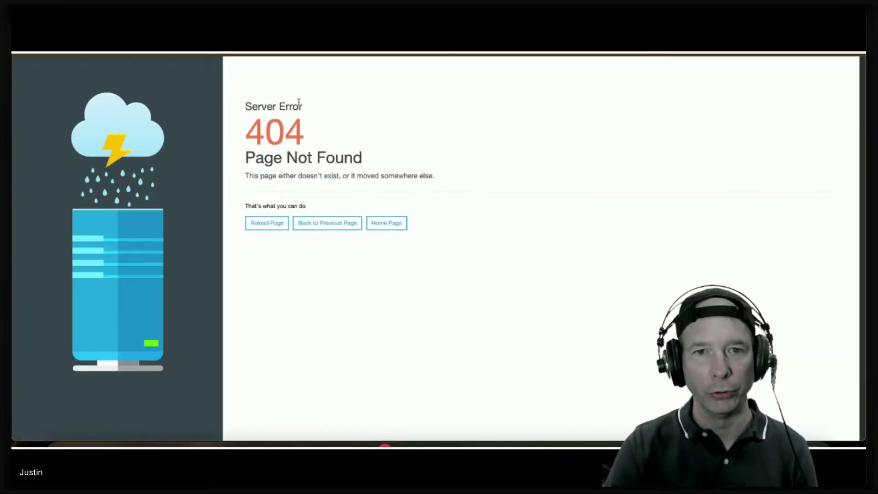
key("alt+Left")
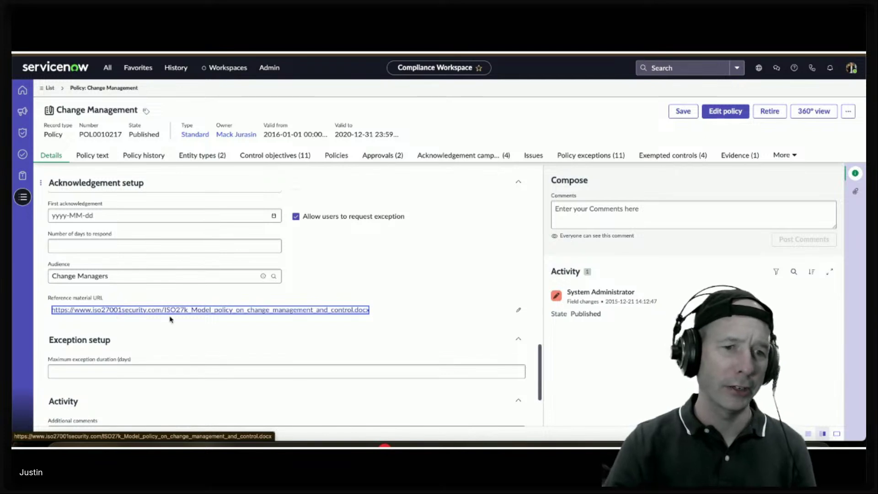
Review the Exception setup's maximum exception duration field and the Activity section's additional comments field
scroll(143, 317, "down", 1)
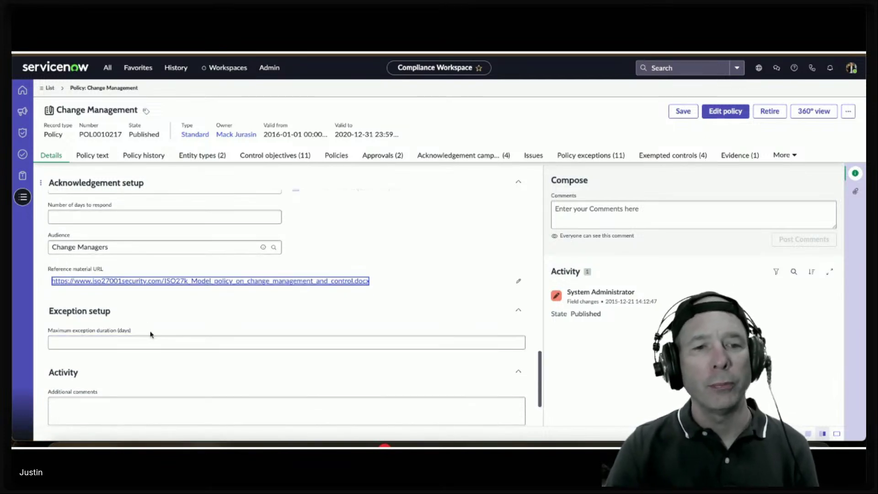
left_click(117, 341)
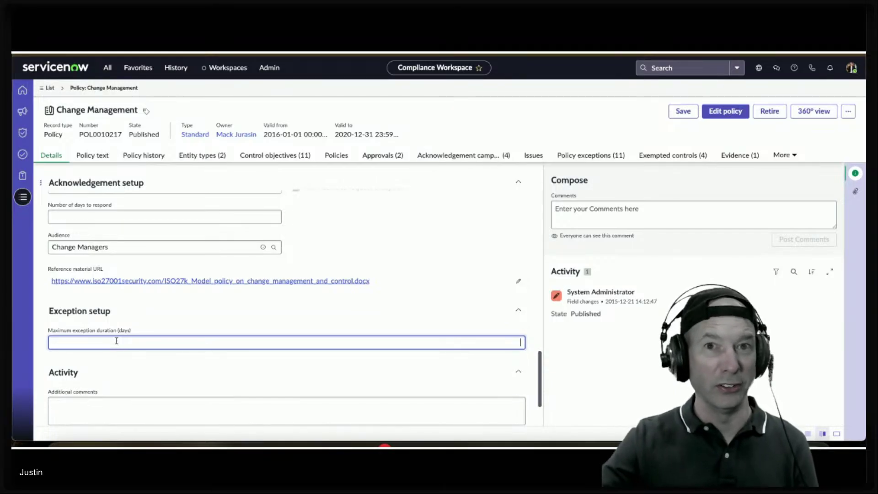
scroll(131, 370, "down", 3)
left_click(121, 330)
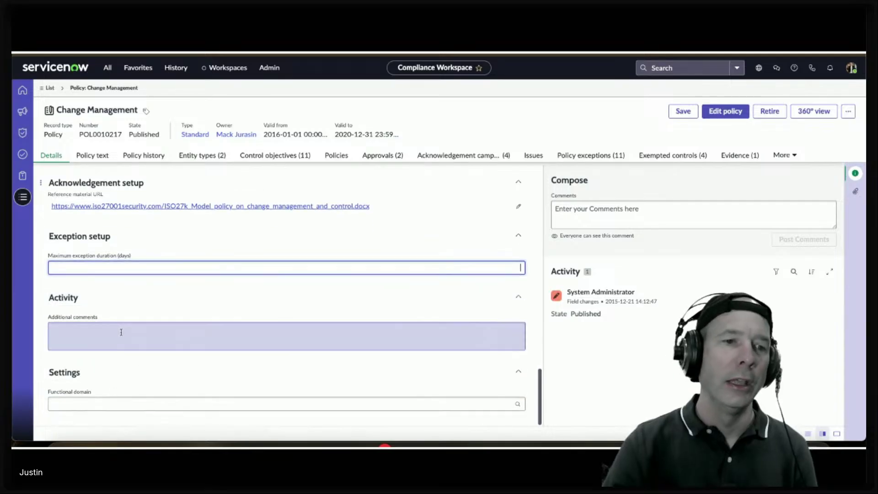
Check the functional domain choices in the policy's Settings section without selecting one
left_click(139, 403)
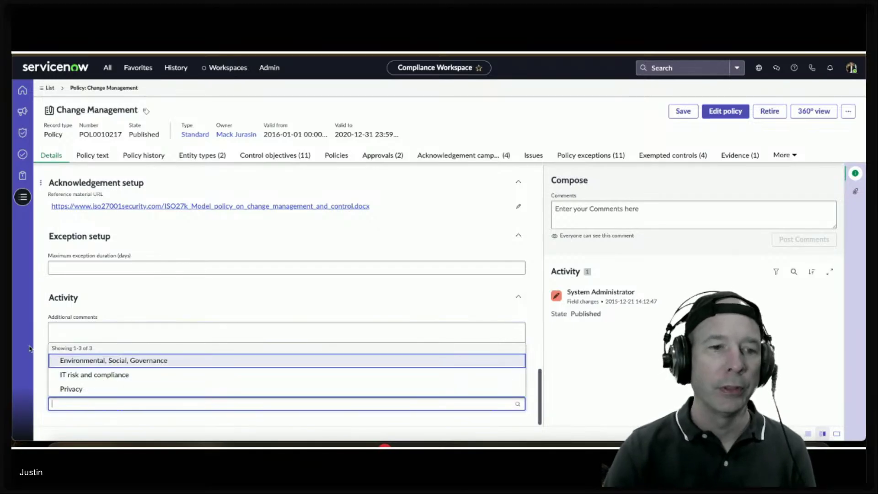
left_click(42, 375)
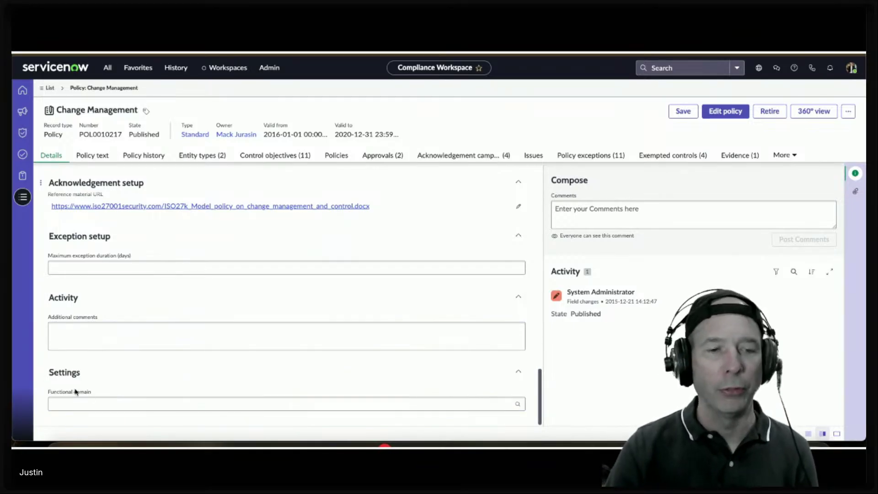
left_click(98, 400)
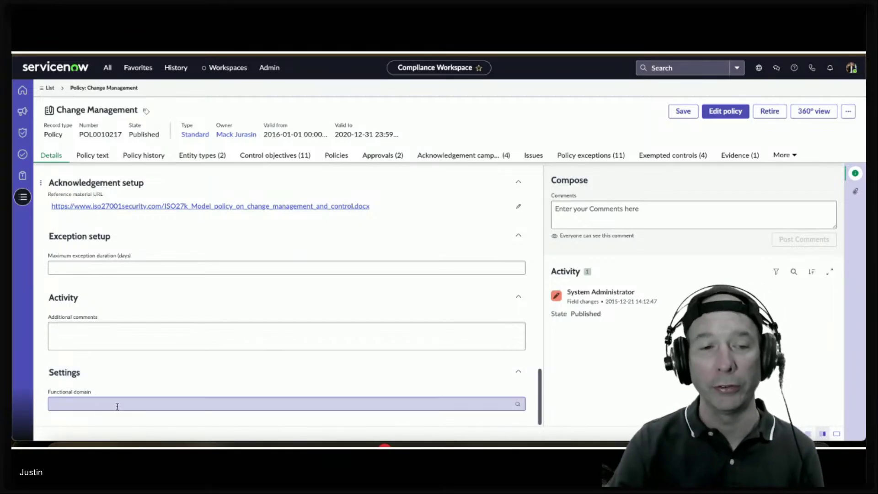
left_click(91, 400)
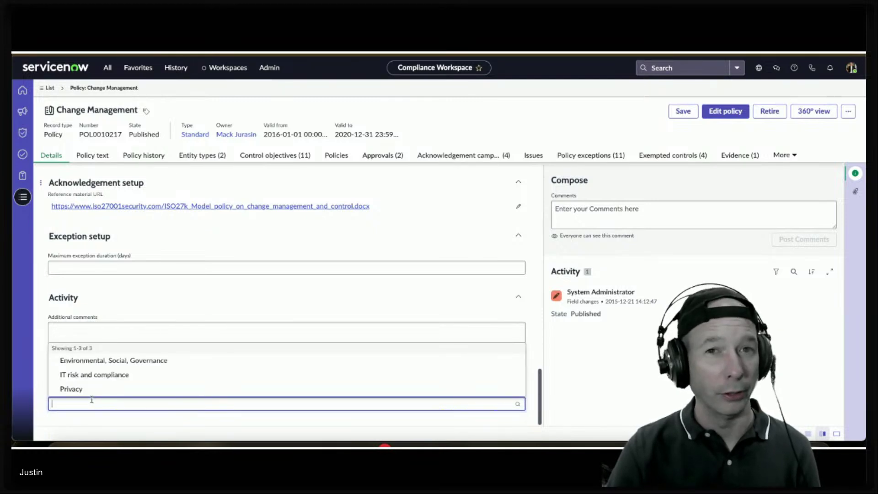
key("Escape")
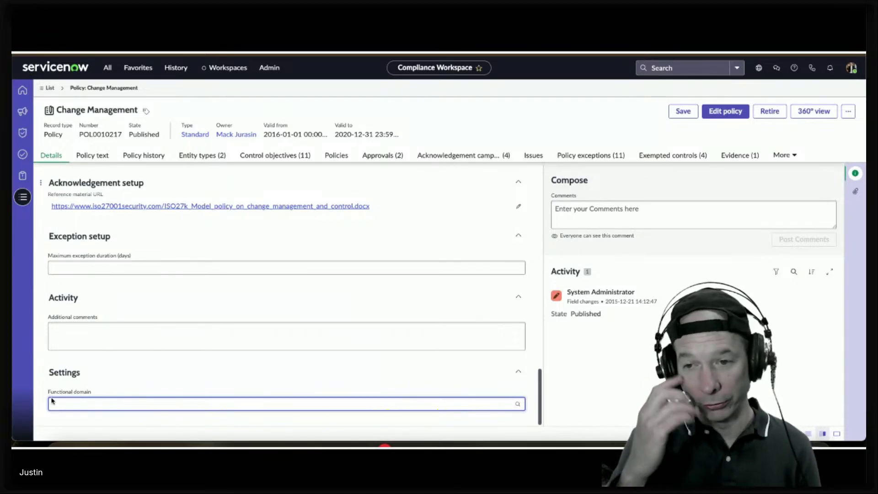
Review the policy text and policy history of the Change Management policy, including the history list's filter conditions
scroll(129, 337, "up", 20)
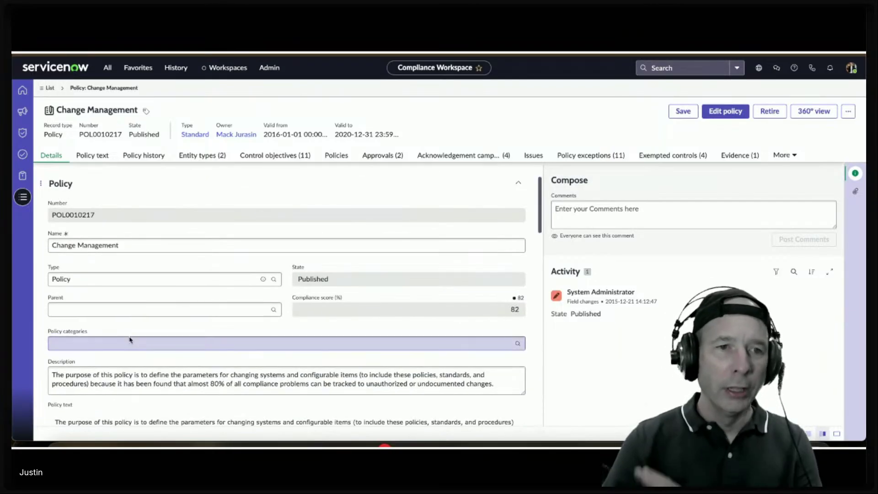
left_click(92, 155)
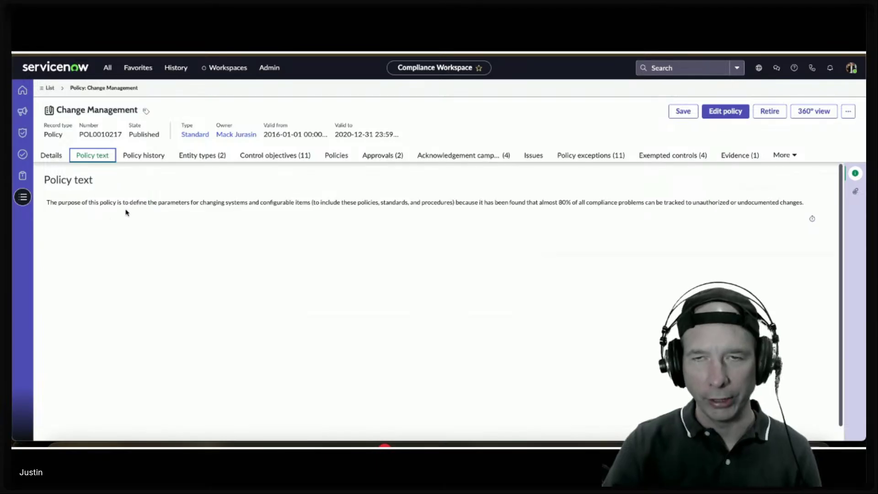
left_click(150, 157)
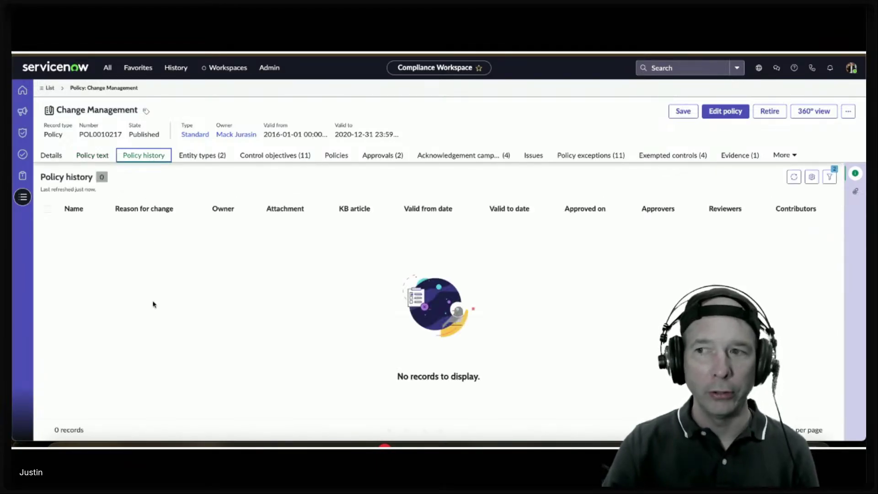
left_click(830, 178)
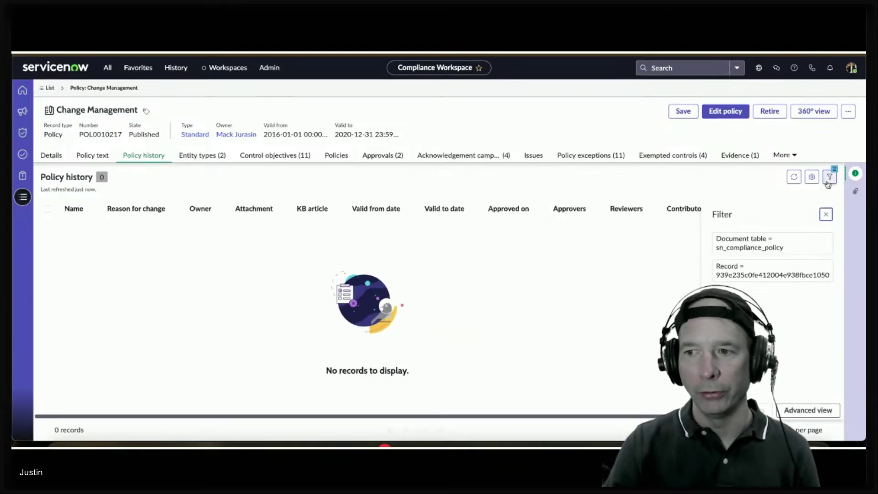
left_click(826, 214)
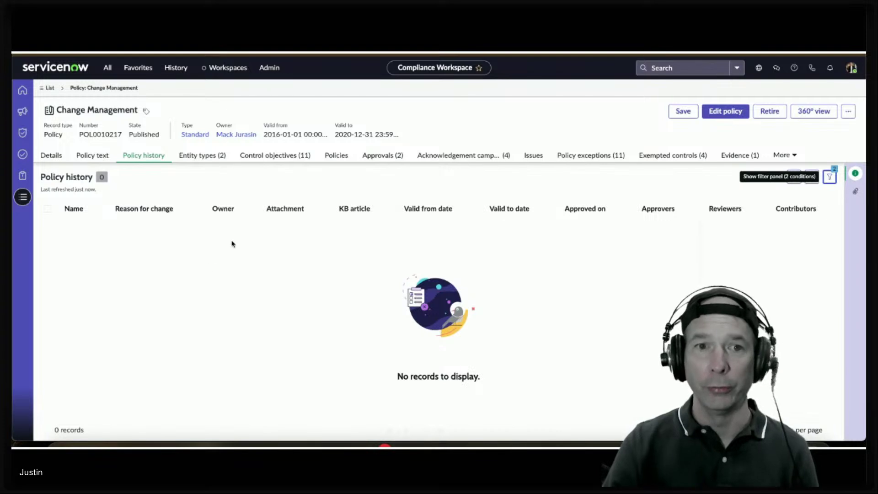
Open the Critical Business Applications entity type from the policy's entity types and look through its entities
left_click(211, 156)
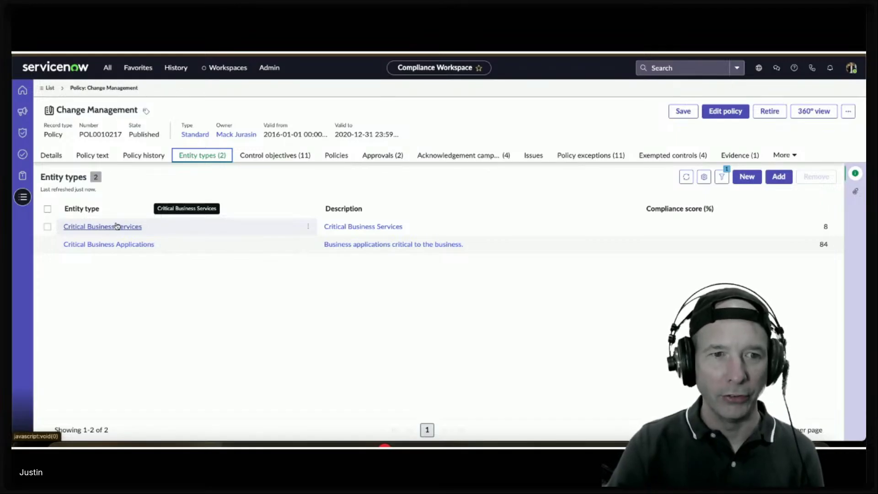
left_click(114, 244)
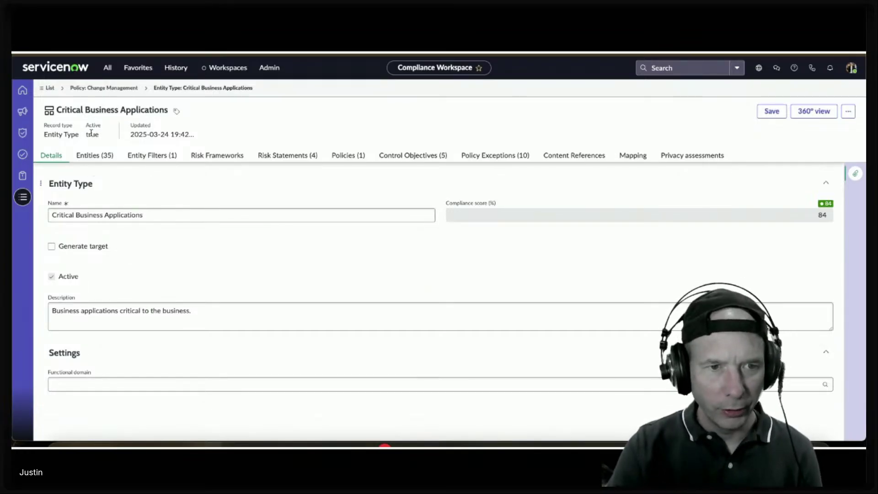
left_click(97, 159)
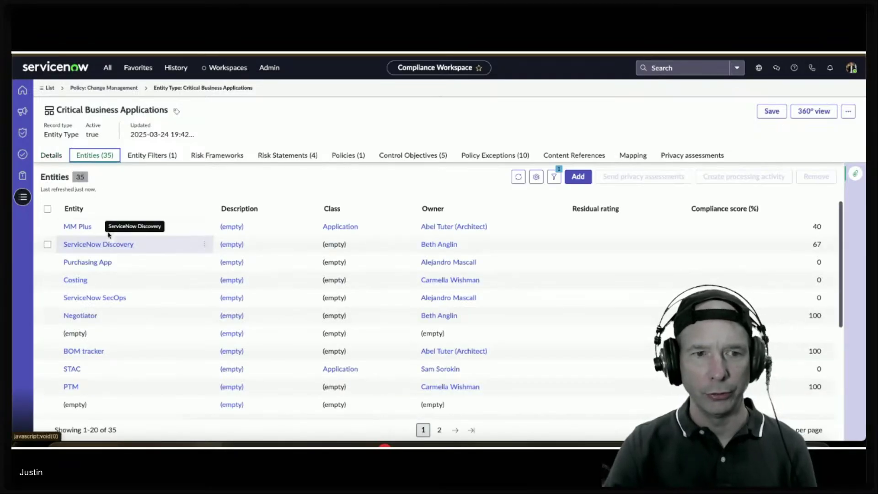
scroll(98, 363, "down", 4)
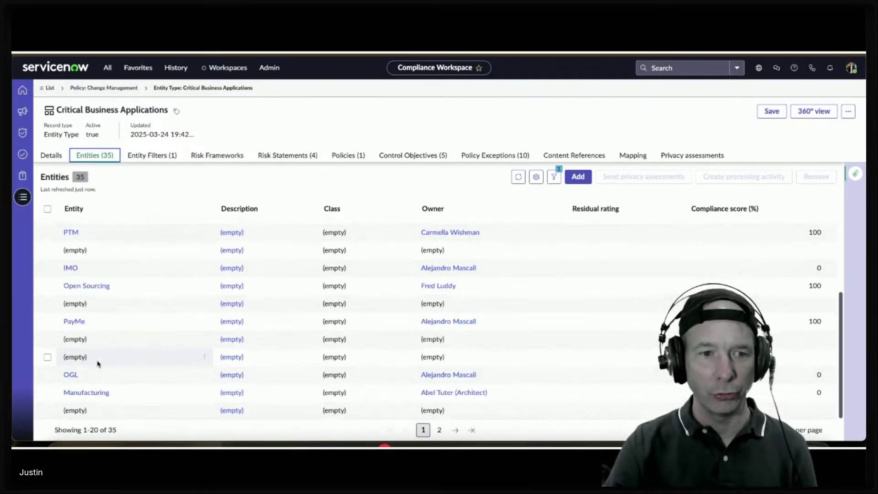
scroll(97, 366, "up", 4)
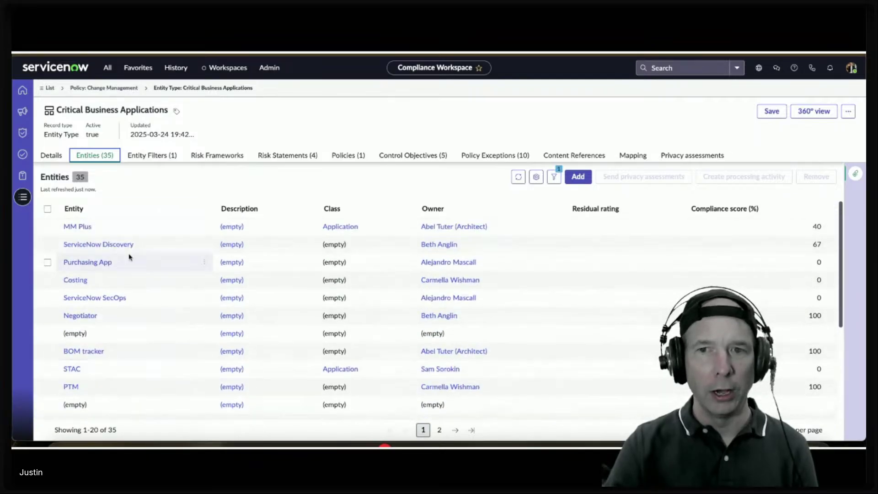
Examine the table and filter condition of the entity type's filter, recheck its entities, and return to the Change Management policy
left_click(166, 154)
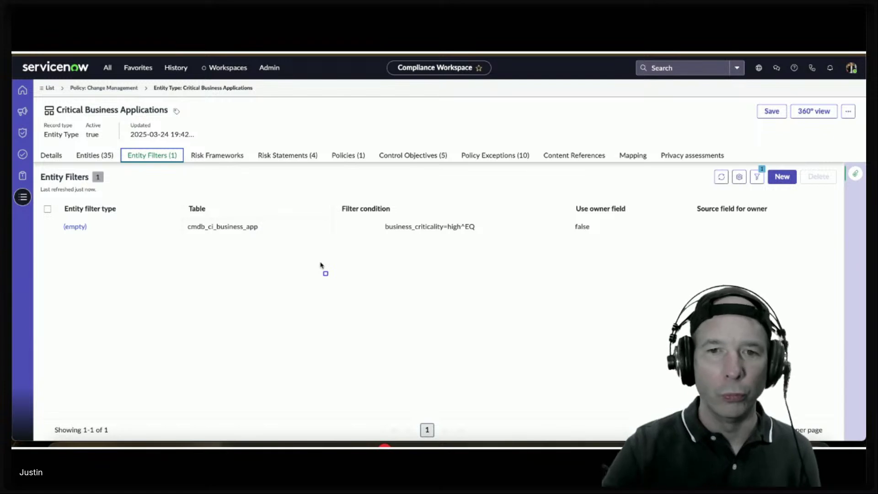
left_click_drag(330, 194, 499, 244)
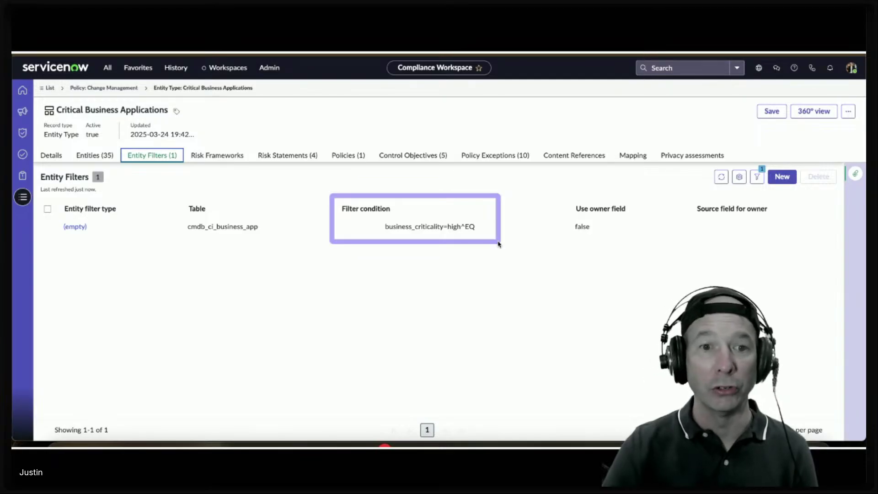
mouse_move(164, 211)
left_mouse_down()
mouse_move(187, 227)
mouse_move(289, 247)
left_mouse_up()
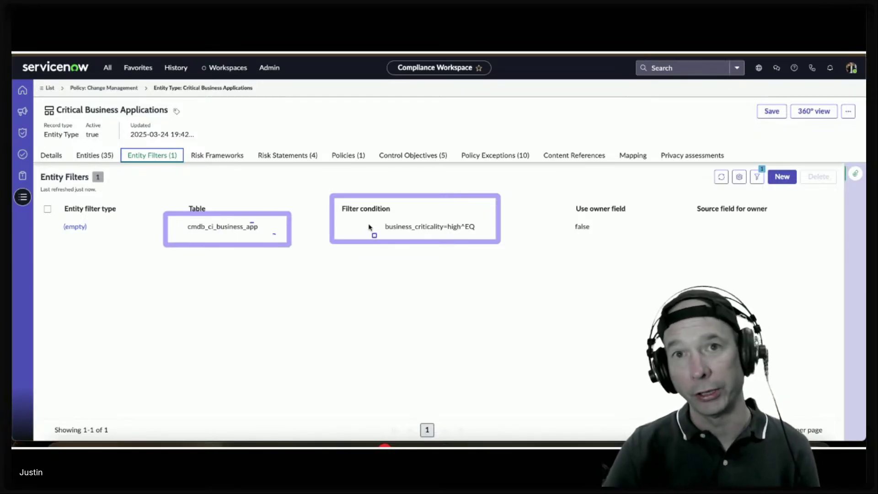
left_click(96, 158)
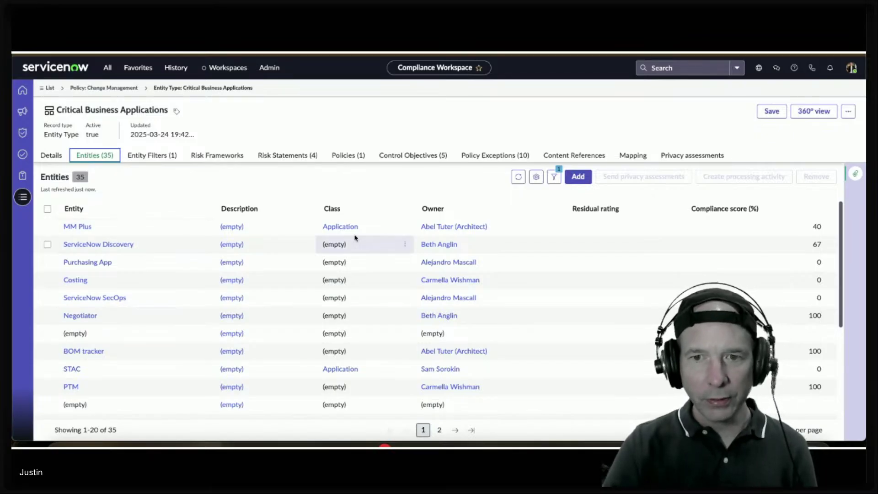
left_click(120, 88)
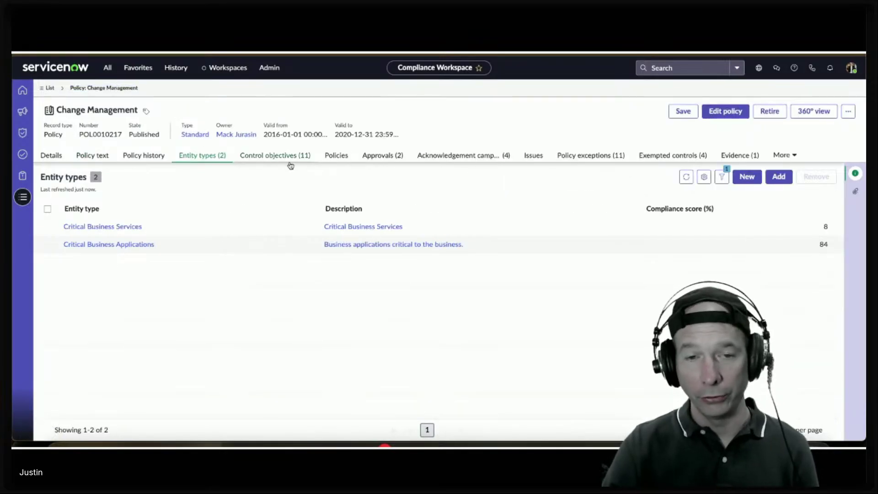
Look through the policy's control objectives, including their source, parent, category and compliance score
left_click(250, 155)
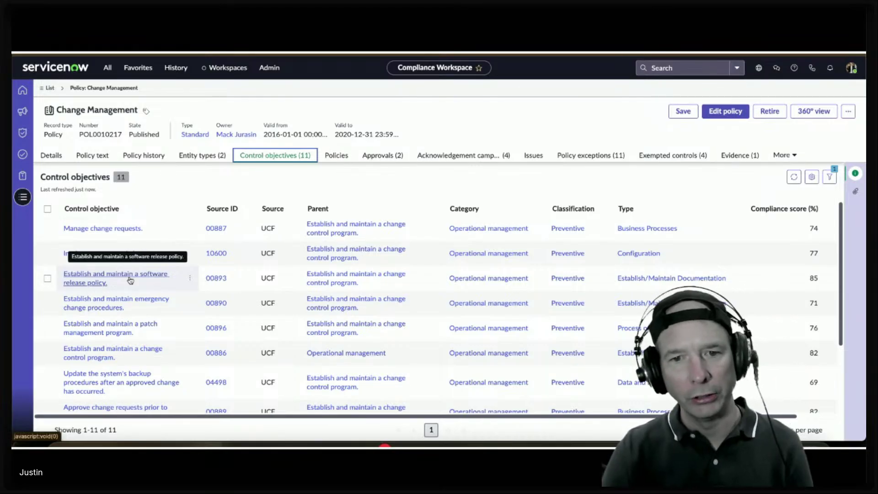
scroll(129, 273, "down", 1)
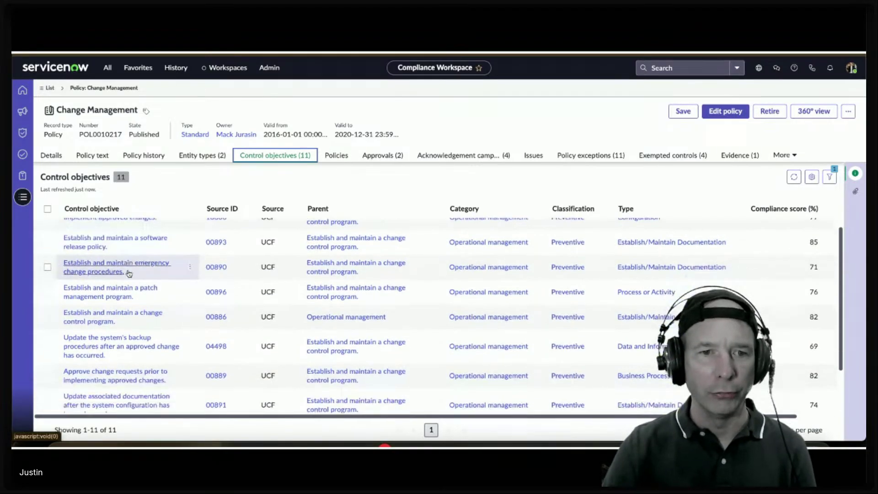
scroll(129, 273, "down", 2)
scroll(129, 275, "up", 4)
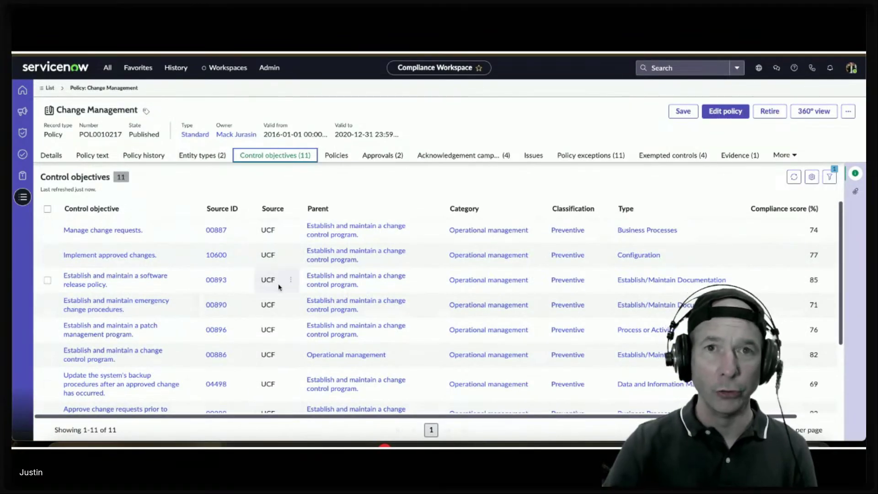
scroll(280, 283, "down", 3)
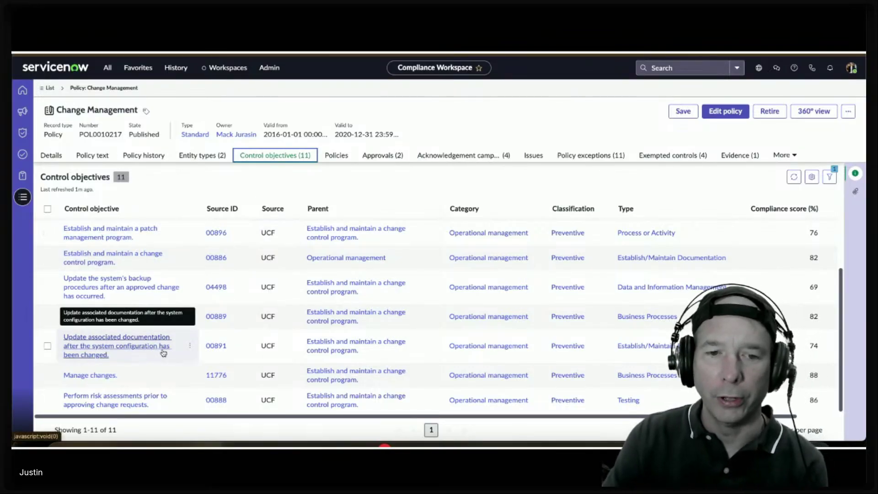
Review the related policies and the approval records of the Change Management policy
left_click(336, 158)
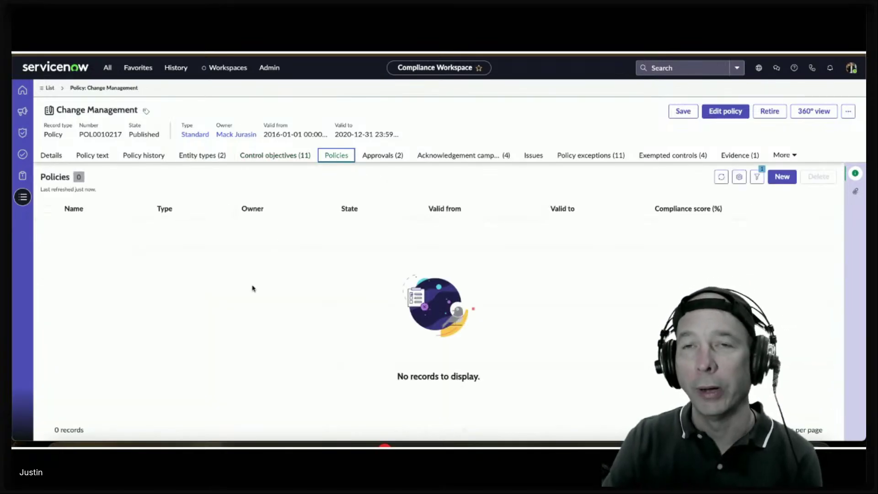
left_click(382, 155)
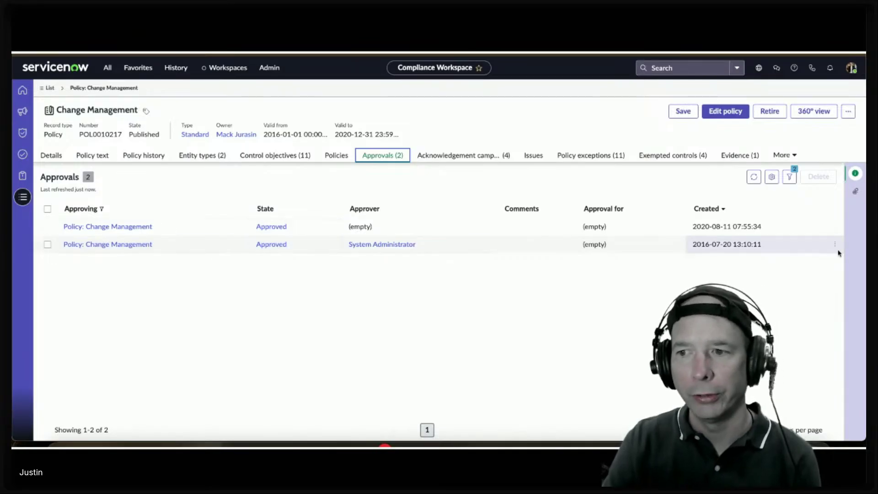
Open the Change Management campaign from the policy's acknowledgement campaigns and view its details
left_click(451, 156)
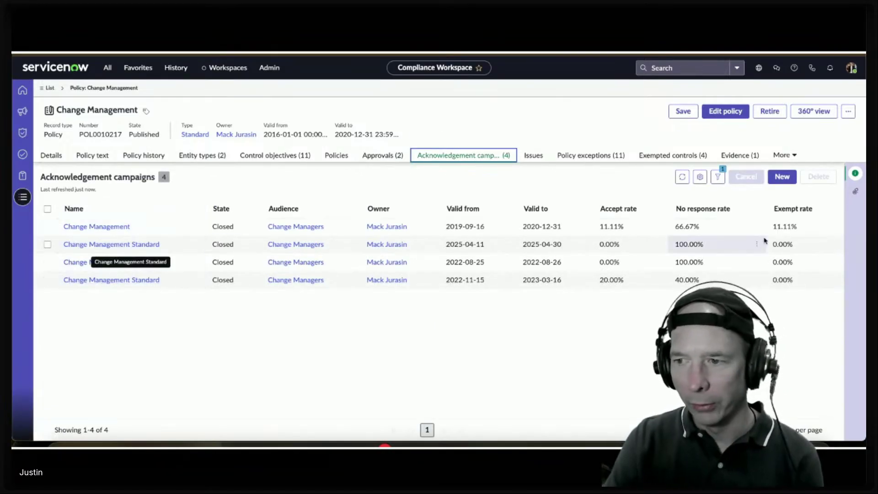
left_click(95, 228)
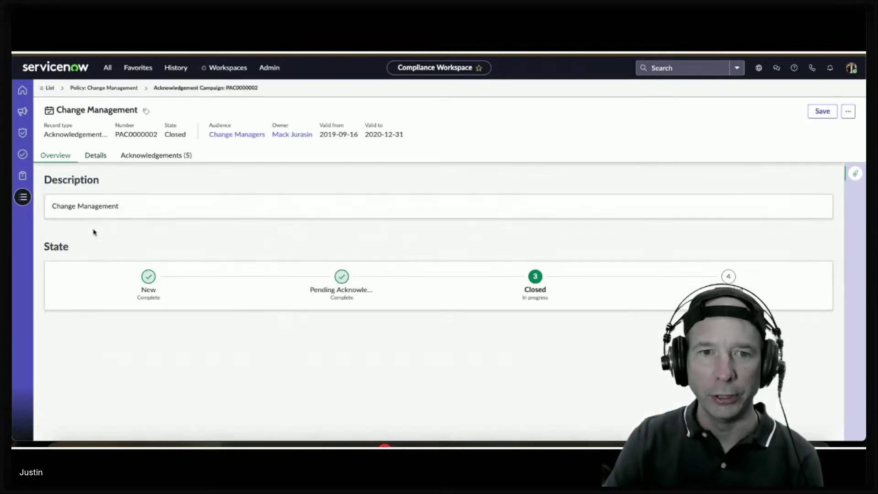
left_click(95, 155)
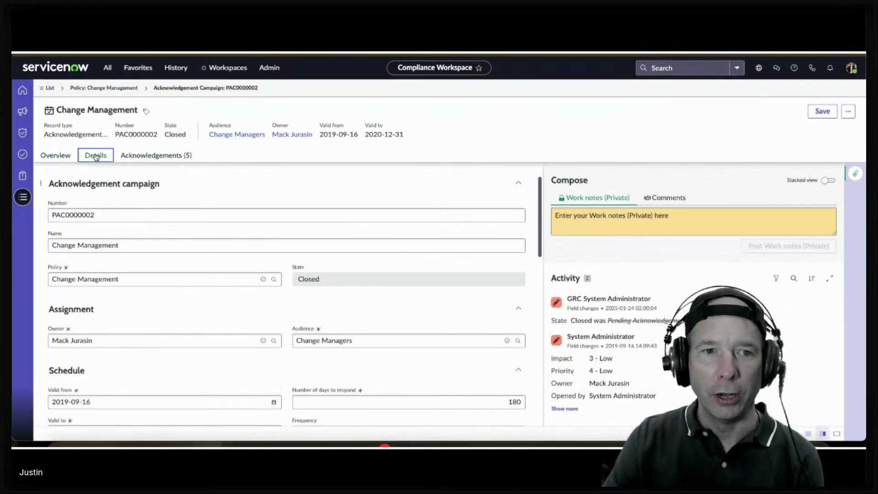
Review the campaign's acknowledgement details and its response counts and rates, and view the individual acknowledgements
scroll(140, 215, "down", 10)
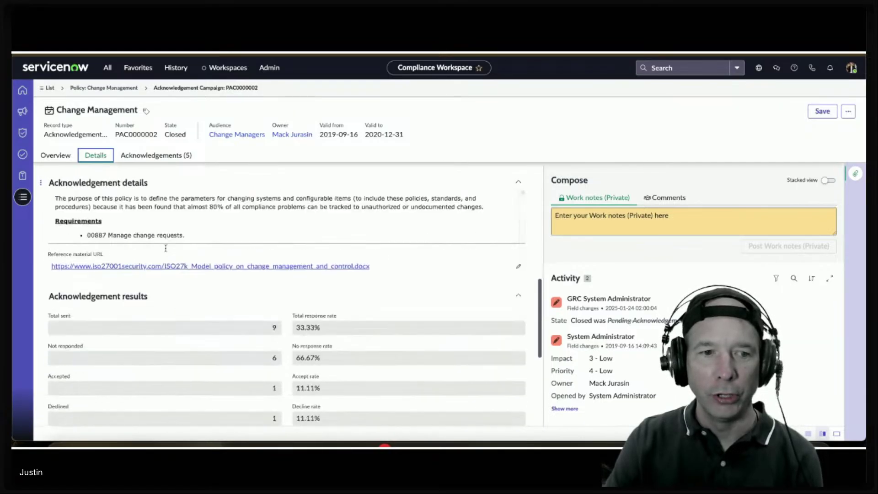
scroll(167, 249, "up", 5)
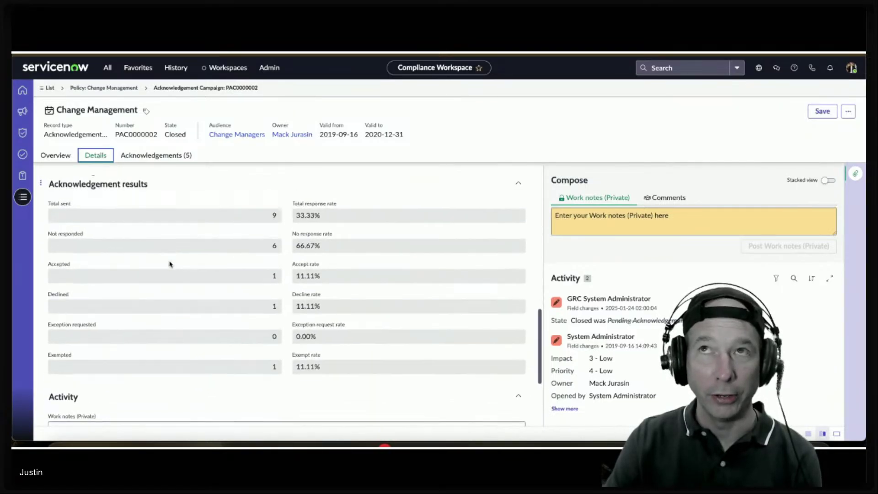
scroll(167, 264, "down", 1)
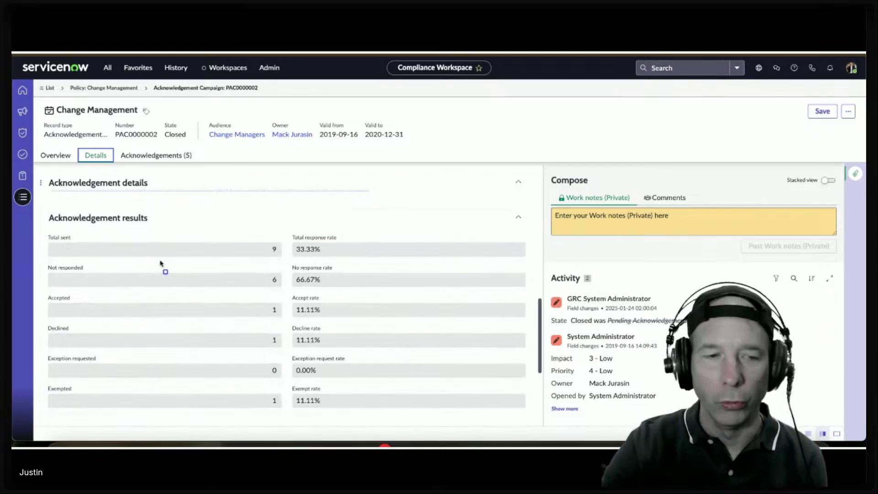
mouse_move(256, 227)
left_mouse_down()
mouse_move(285, 338)
mouse_move(286, 416)
left_mouse_up()
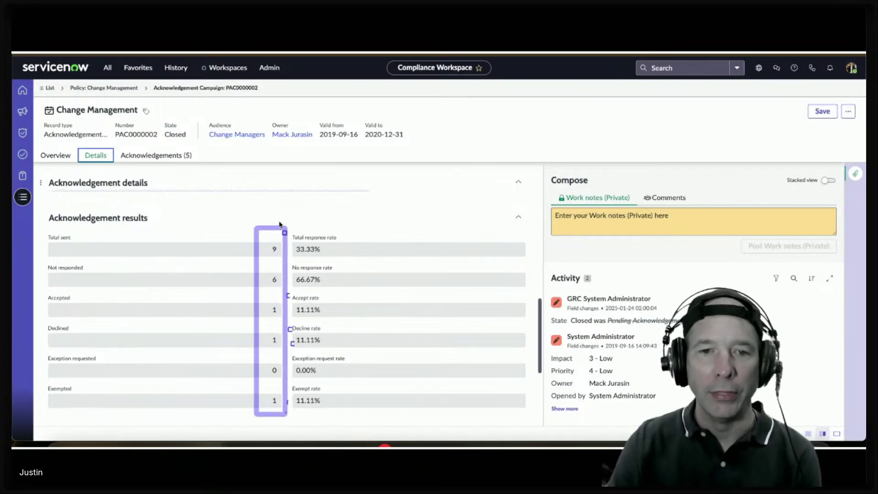
mouse_move(282, 224)
left_mouse_down()
mouse_move(335, 284)
mouse_move(368, 389)
mouse_move(364, 422)
mouse_move(352, 418)
left_mouse_up()
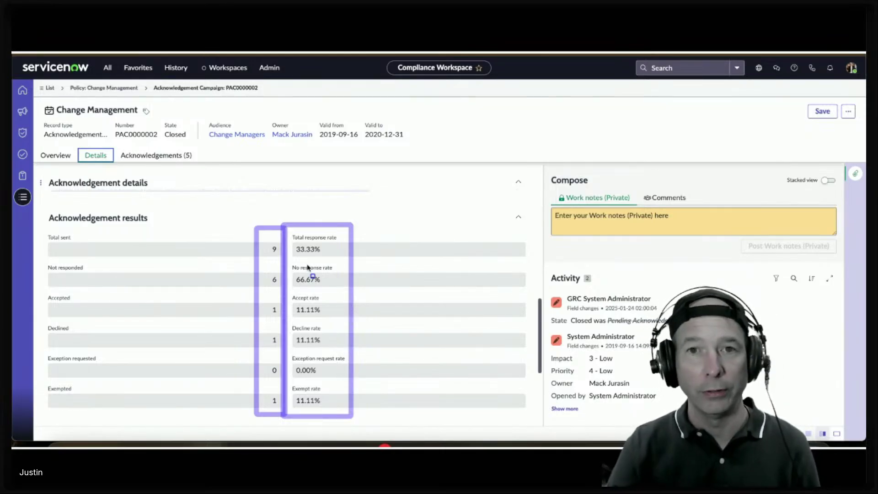
key("Escape")
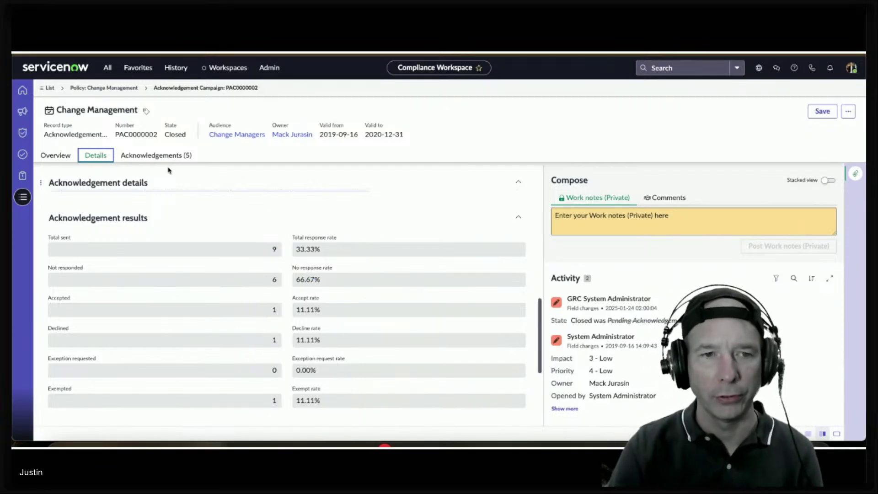
left_click(167, 156)
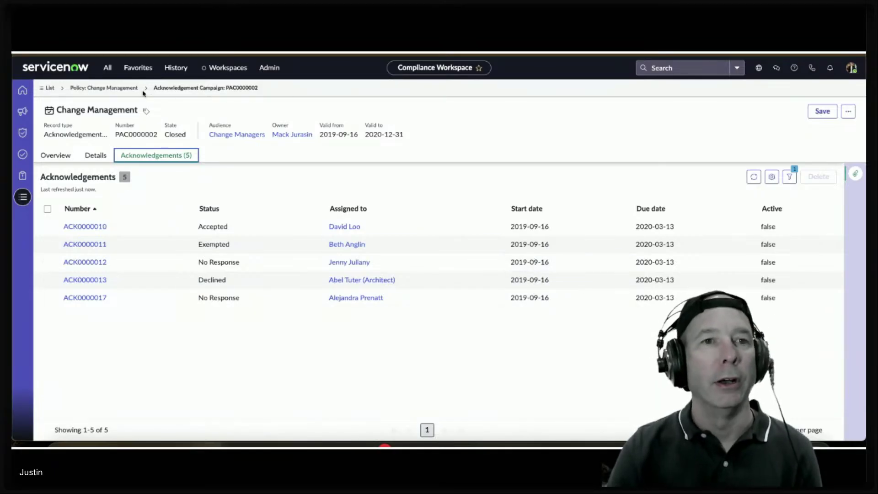
Return to the Change Management policy and browse the existing issues that can be added to it, without adding any
left_click(117, 91)
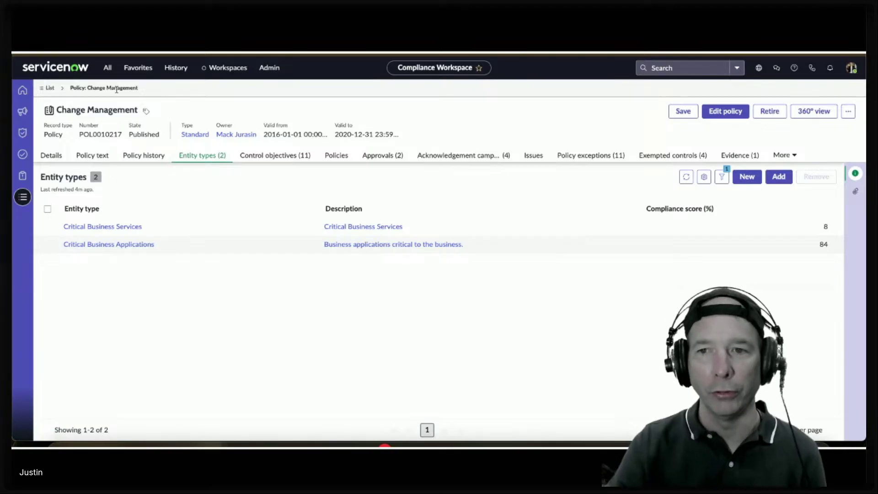
left_click(524, 156)
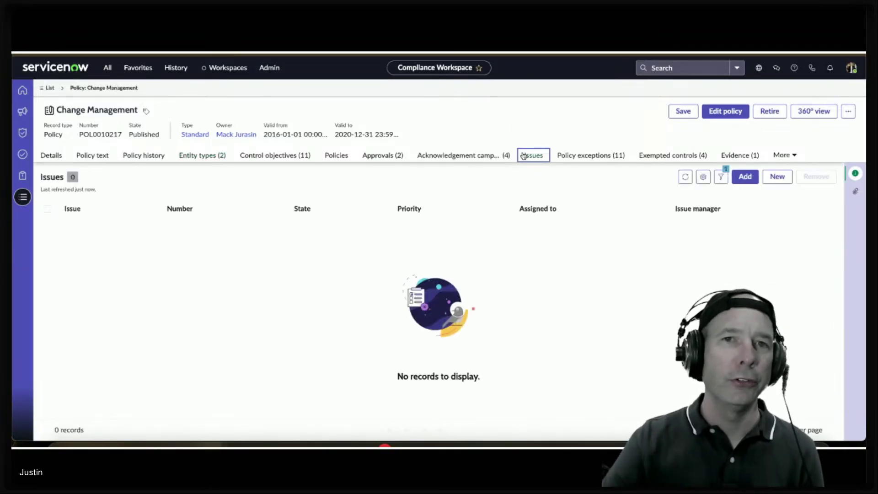
left_click(747, 175)
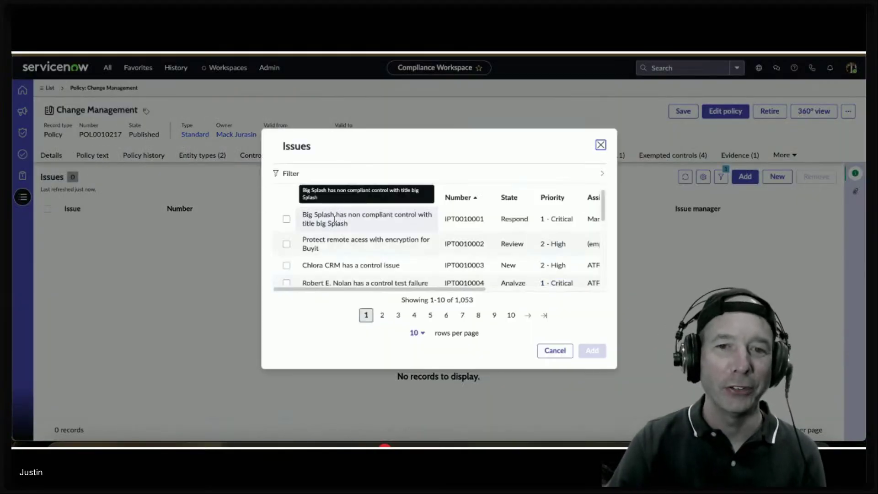
scroll(335, 219, "down", 5)
scroll(347, 266, "up", 5)
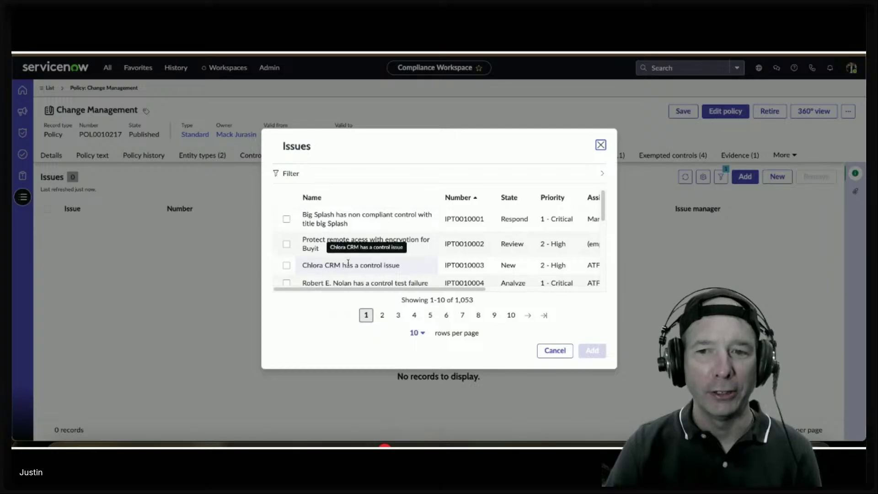
left_click(555, 351)
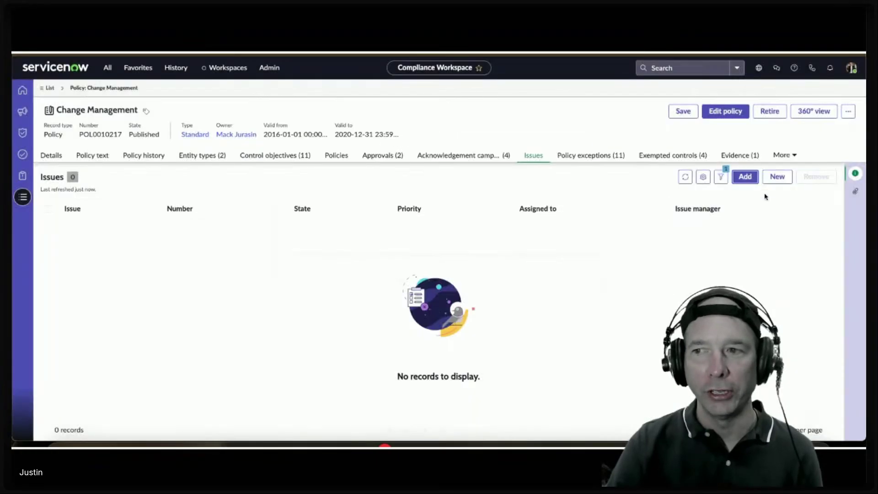
Look through the policy's exceptions and open the one created for acknowledgement ACK0001011 to view its justification and state progress
left_click(589, 157)
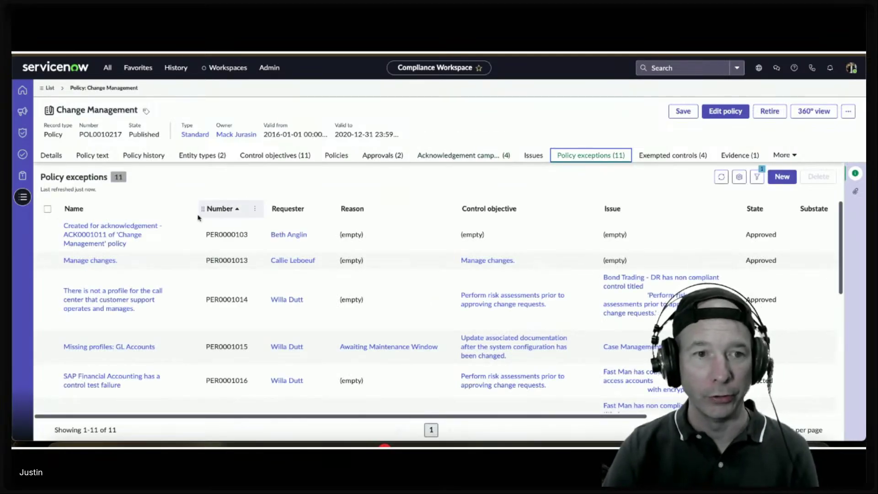
scroll(270, 254, "down", 10)
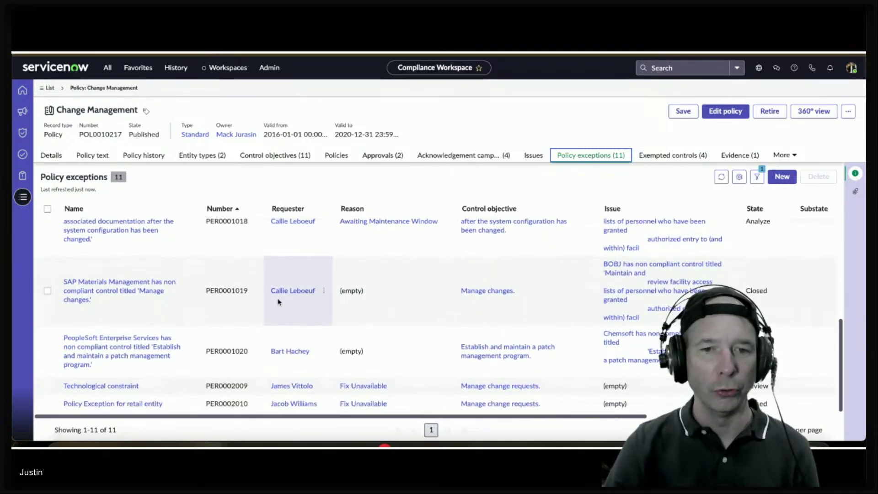
scroll(274, 293, "up", 10)
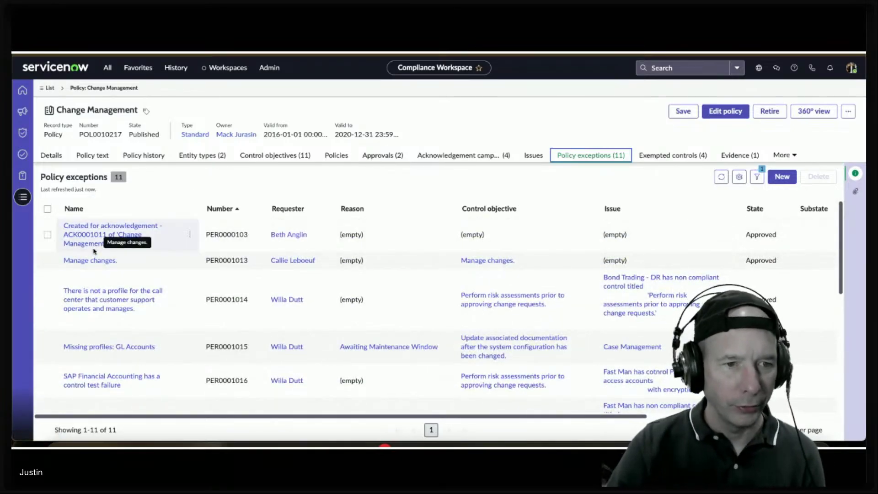
left_click(99, 236)
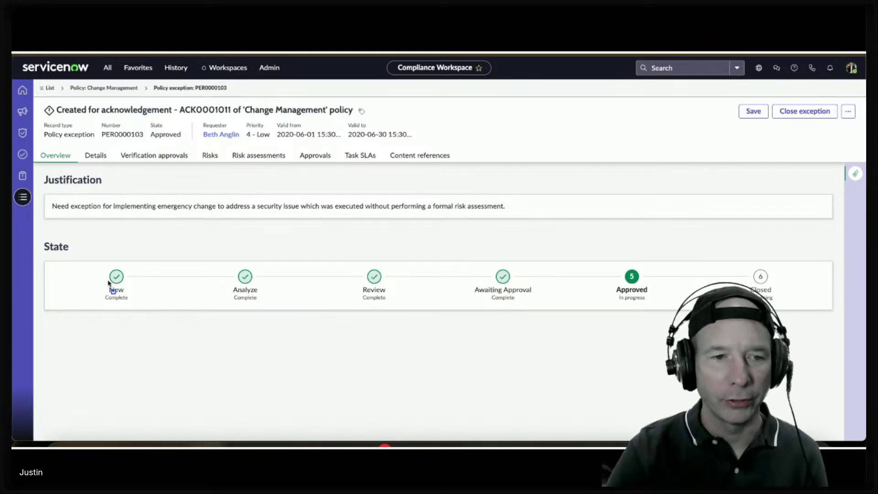
mouse_move(95, 266)
left_mouse_down()
mouse_move(165, 300)
mouse_move(589, 308)
mouse_move(366, 290)
mouse_move(300, 311)
mouse_move(794, 315)
left_mouse_up()
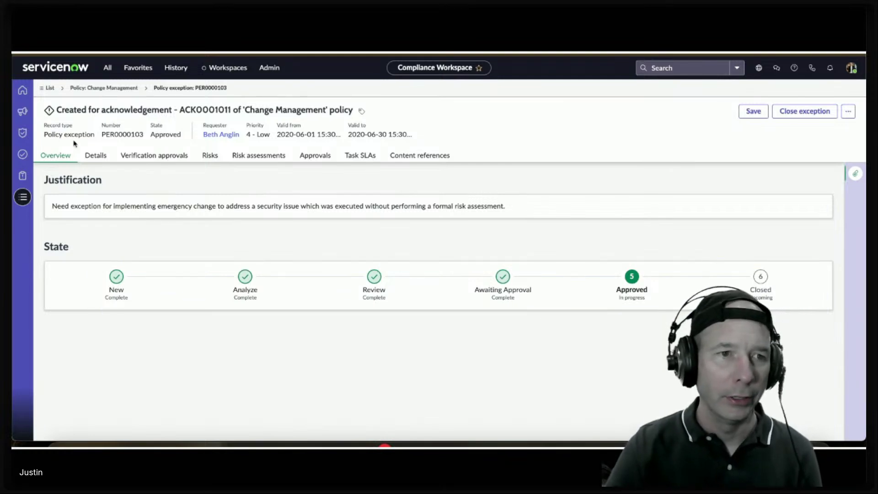
Examine the policy exception's details, including its reason, justification, source, schedule, extensions, assignment and risk assessment
left_click(98, 156)
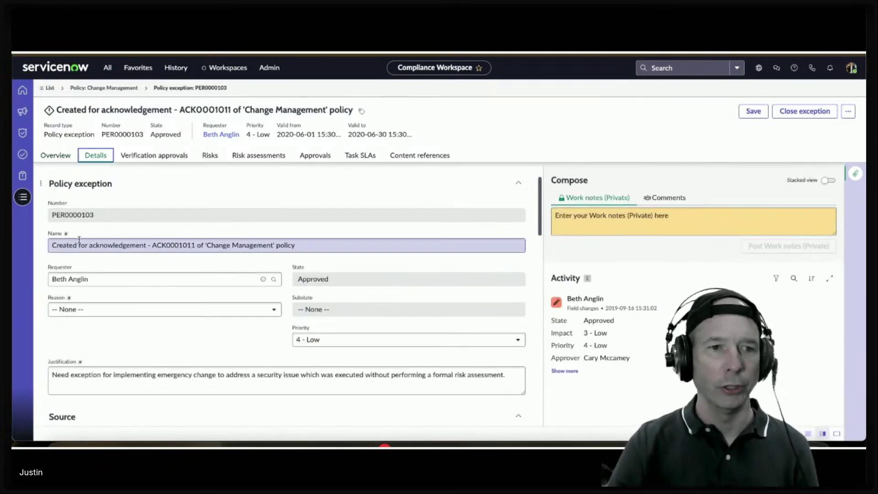
left_click(196, 309)
left_click(216, 294)
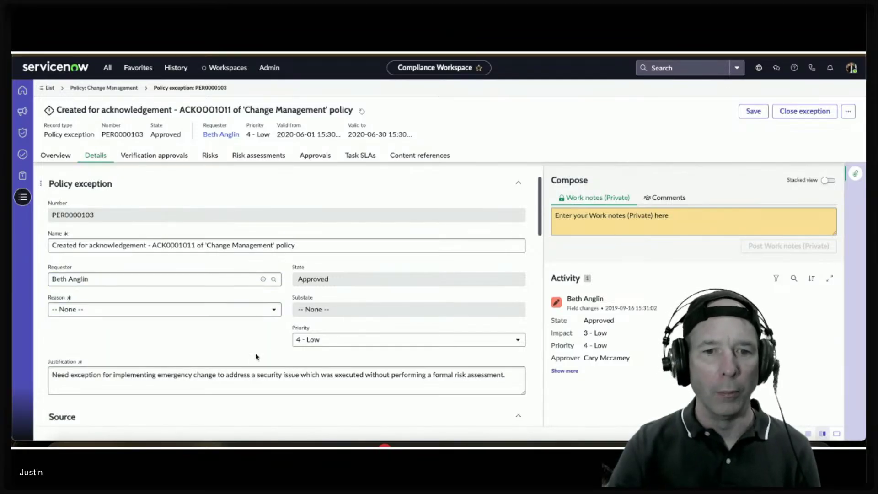
scroll(177, 341, "down", 1)
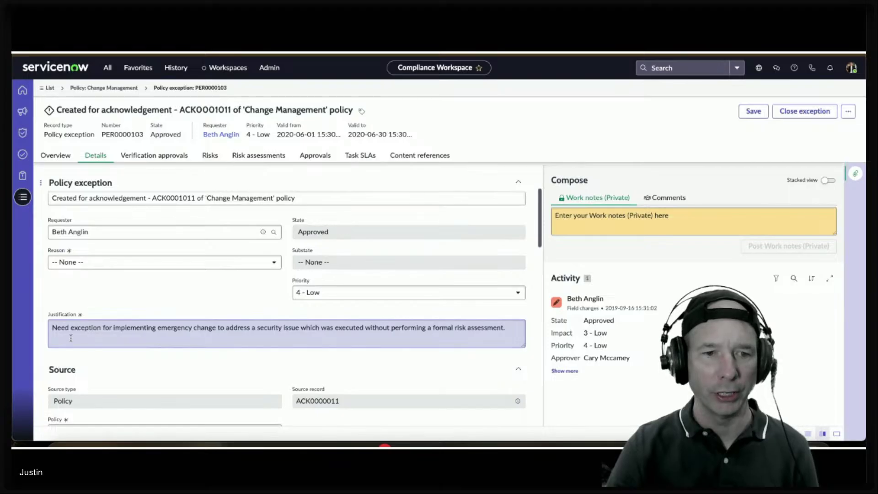
left_click_drag(55, 328, 352, 333)
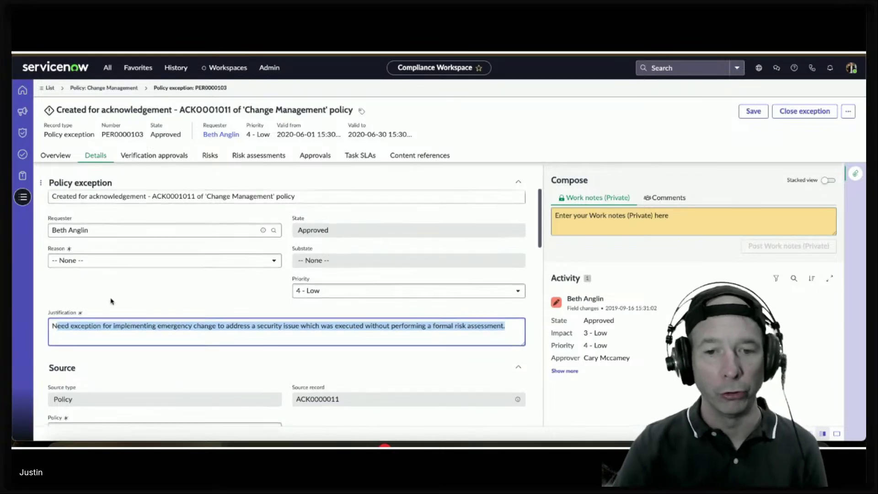
scroll(111, 300, "down", 3)
scroll(110, 300, "down", 1)
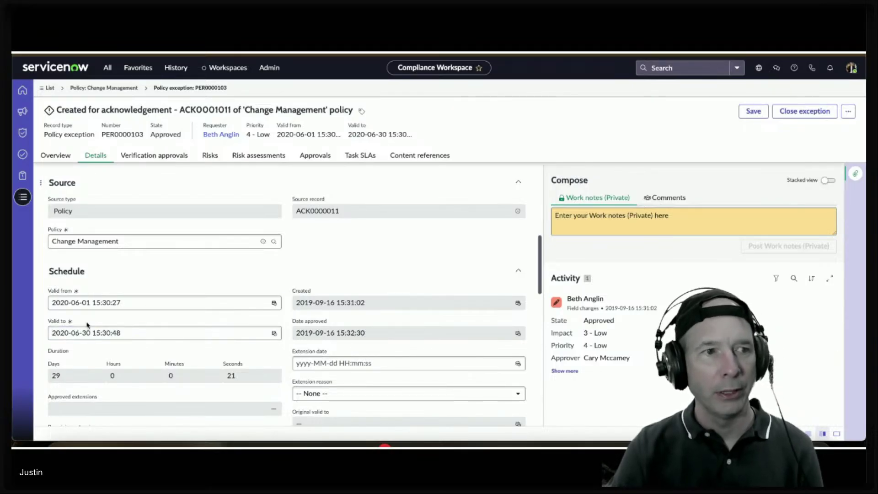
scroll(87, 325, "down", 2)
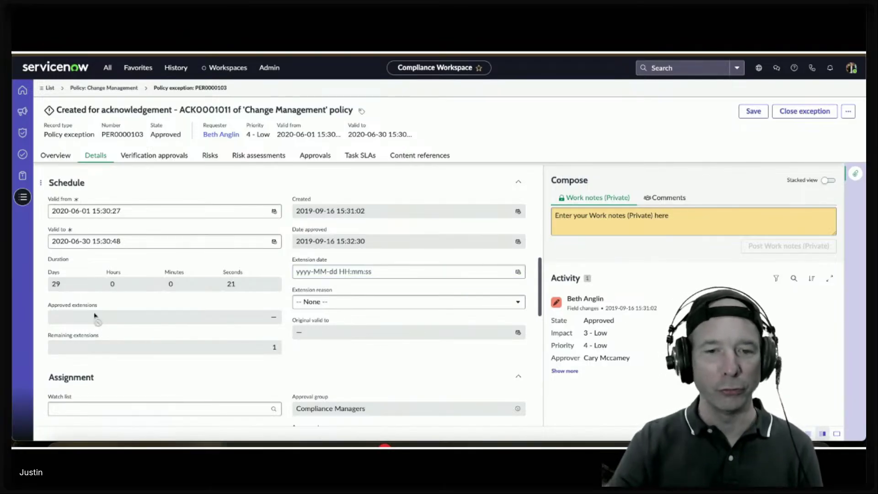
scroll(107, 302, "down", 3)
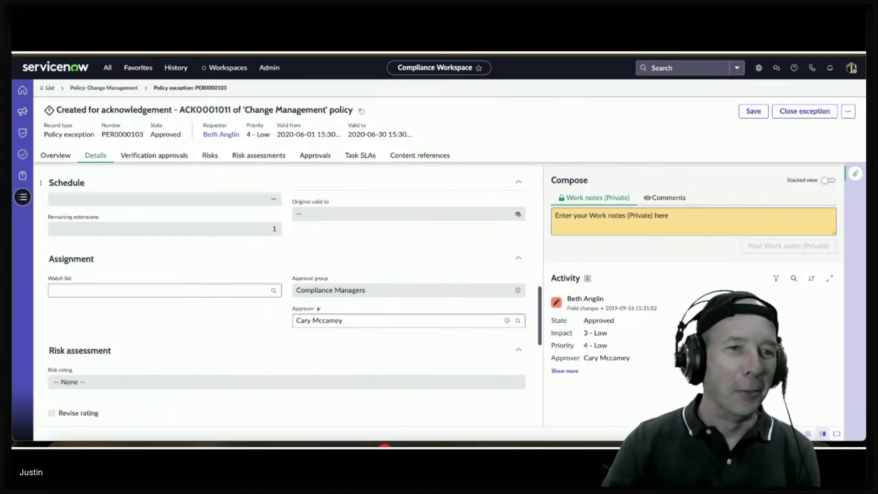
scroll(209, 222, "up", 5)
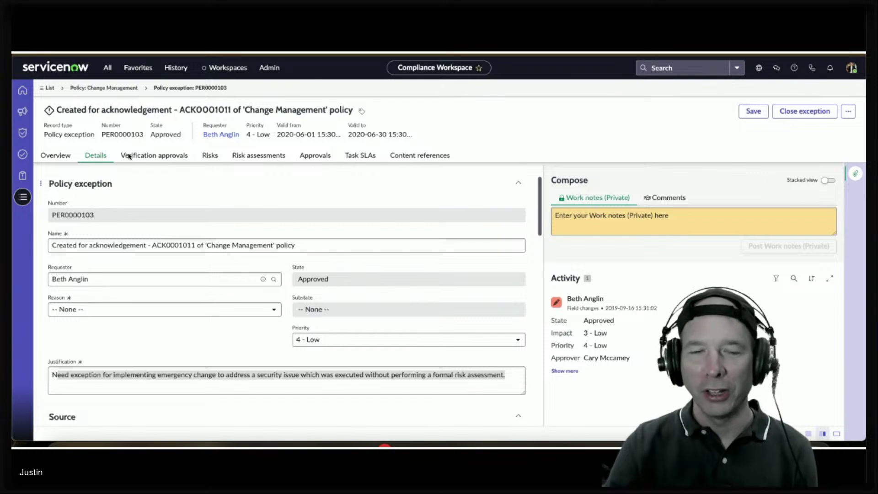
Check the exception's verification approvals, risks, risk assessments, approvals, task SLAs and content references
left_click(161, 158)
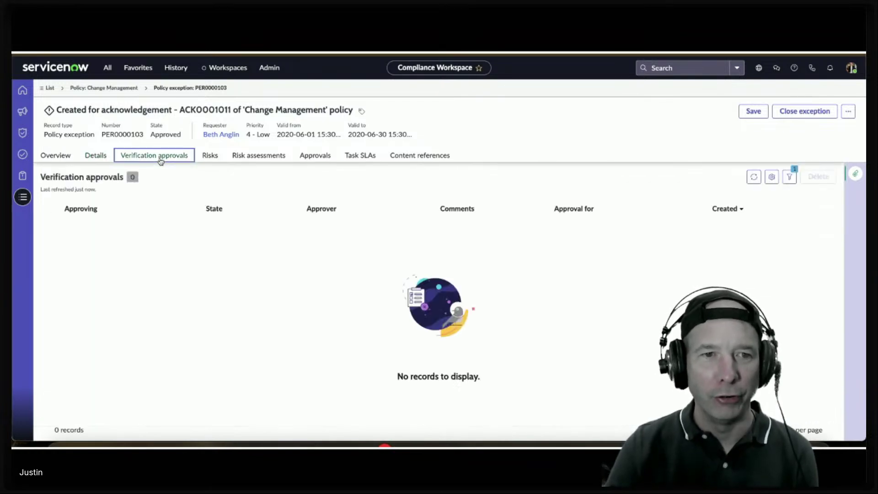
left_click(212, 157)
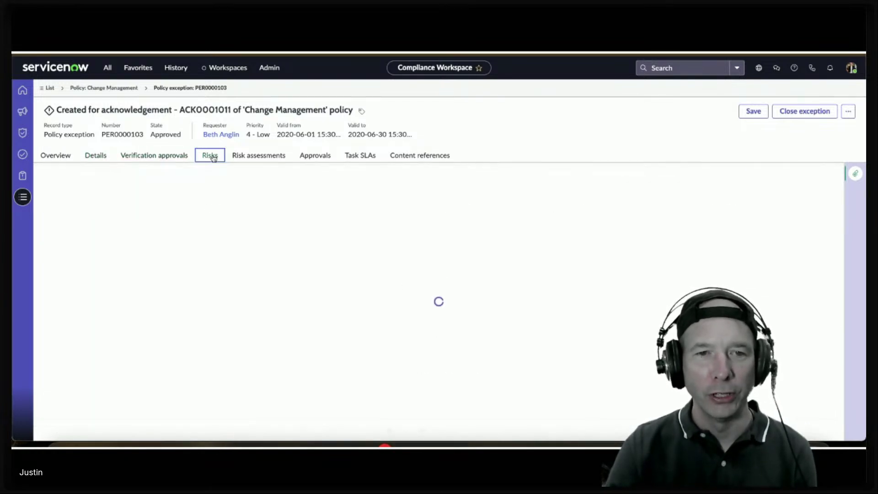
left_click(262, 158)
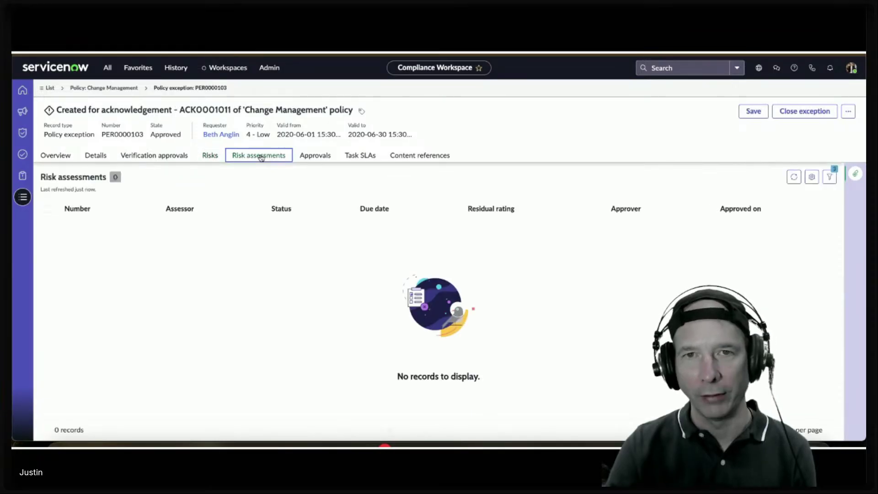
left_click(325, 155)
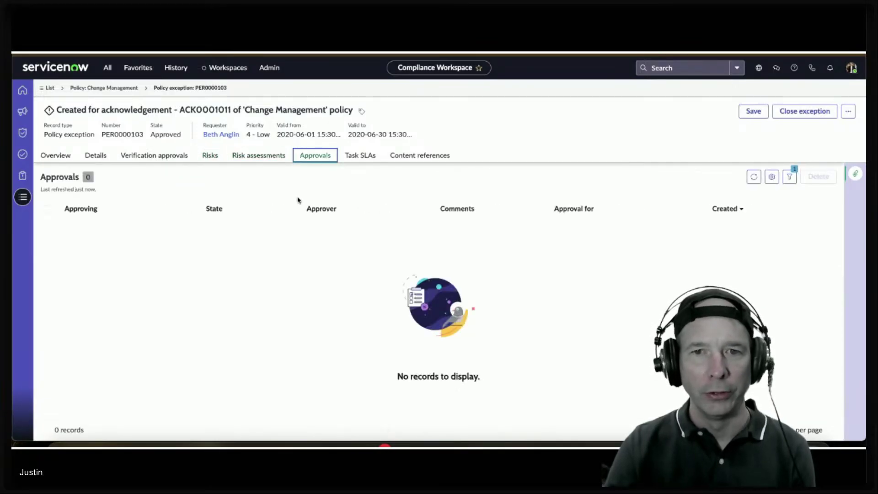
left_click(355, 157)
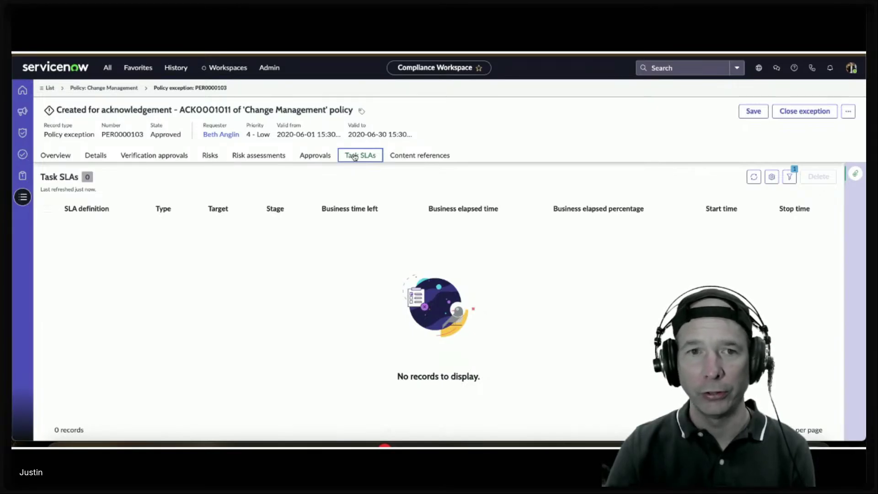
left_click(418, 154)
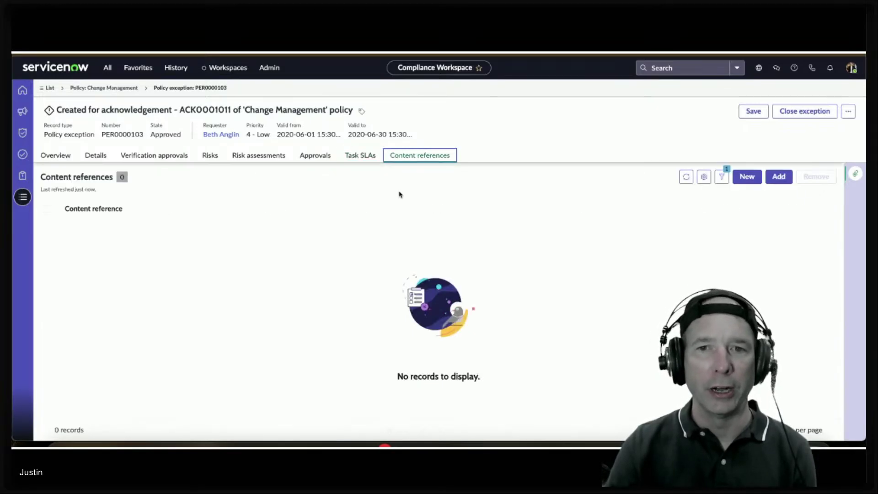
Browse the content references that can be added to the policy exception, without adding any
left_click(778, 178)
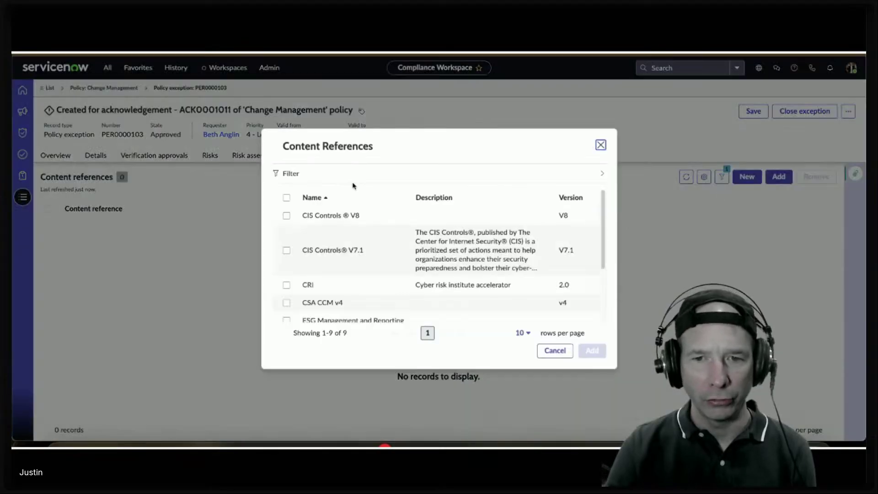
scroll(346, 248, "down", 3)
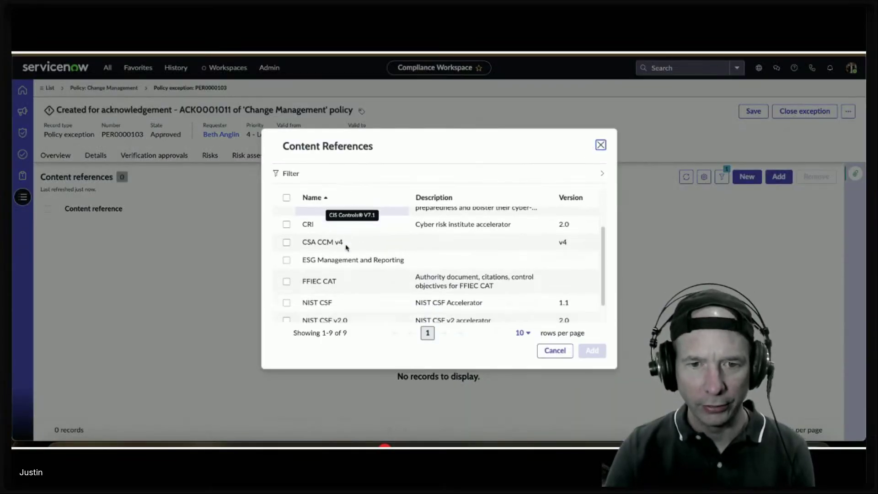
scroll(346, 248, "up", 3)
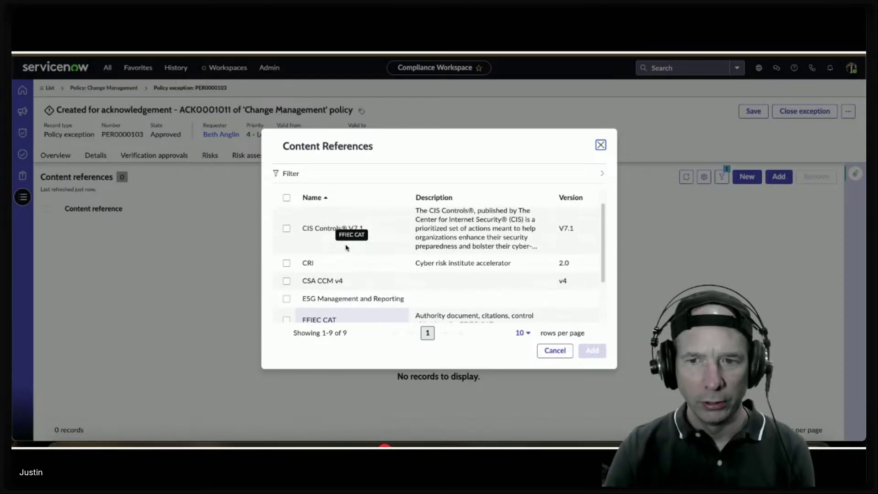
scroll(346, 248, "down", 3)
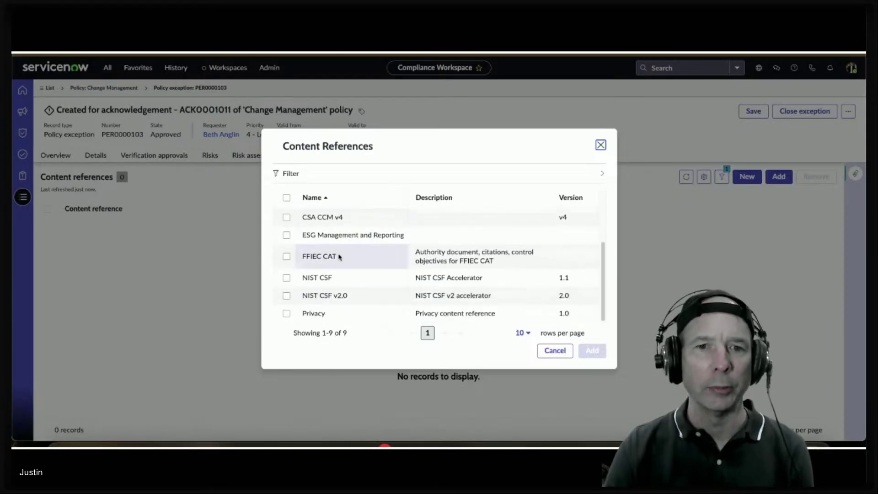
scroll(343, 249, "up", 3)
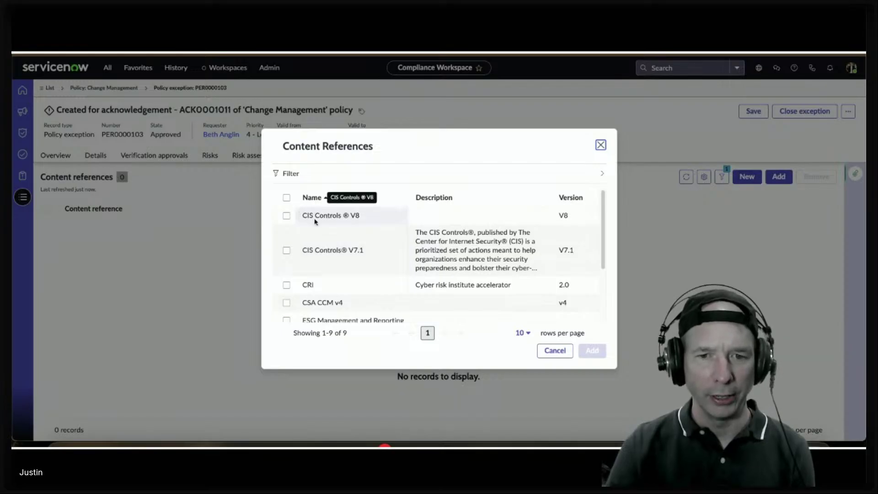
scroll(314, 221, "down", 1)
scroll(316, 234, "down", 3)
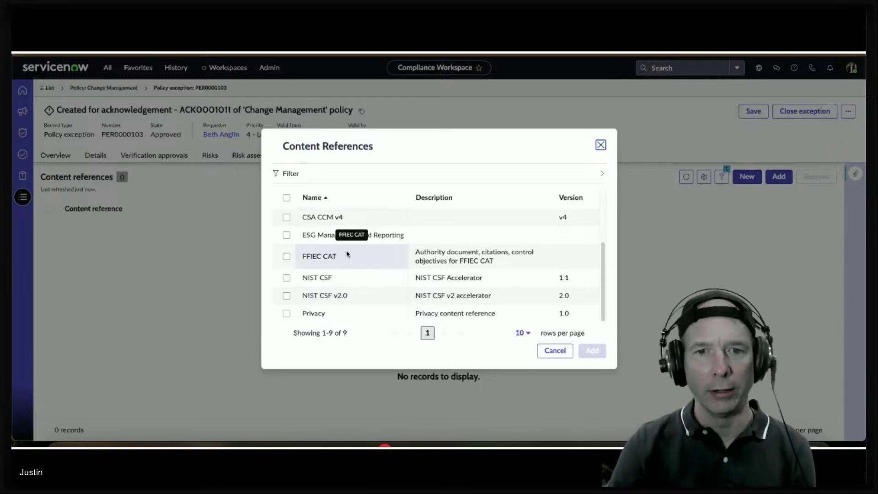
scroll(334, 250, "up", 3)
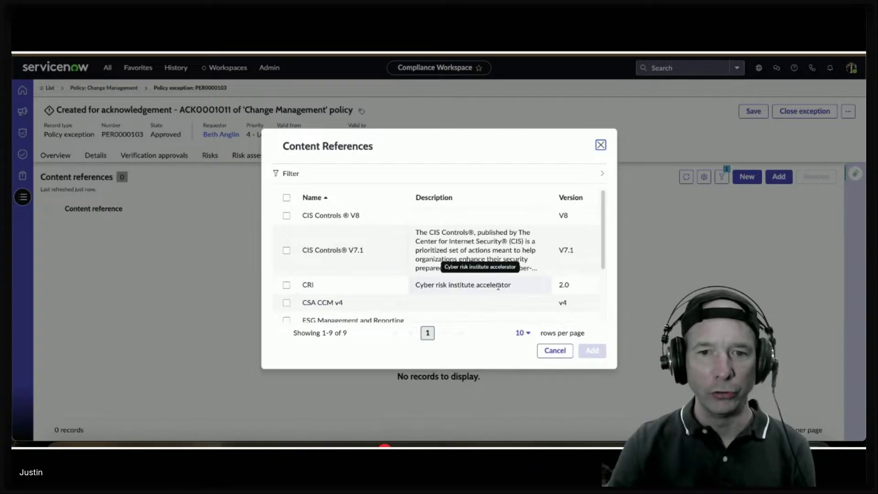
left_click(557, 351)
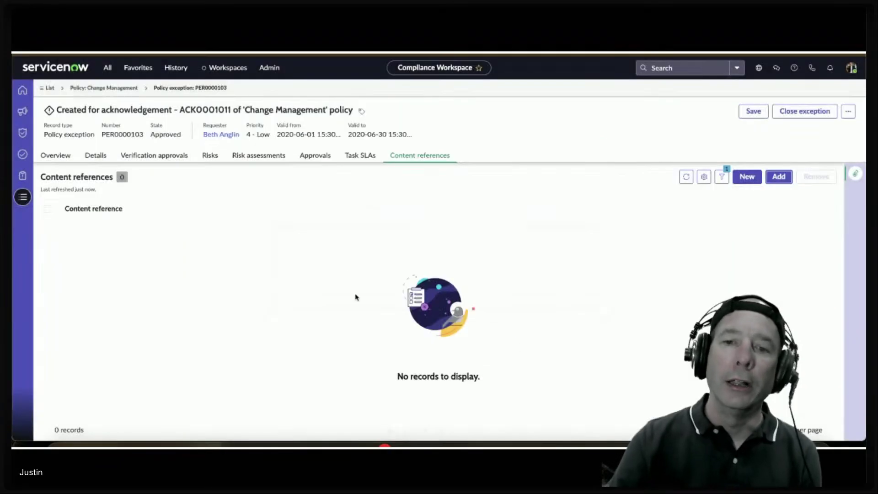
Return to the Change Management policy, check its exempted controls, and open the evidence request "Please share evidence for Change Management Standard"
left_click(86, 88)
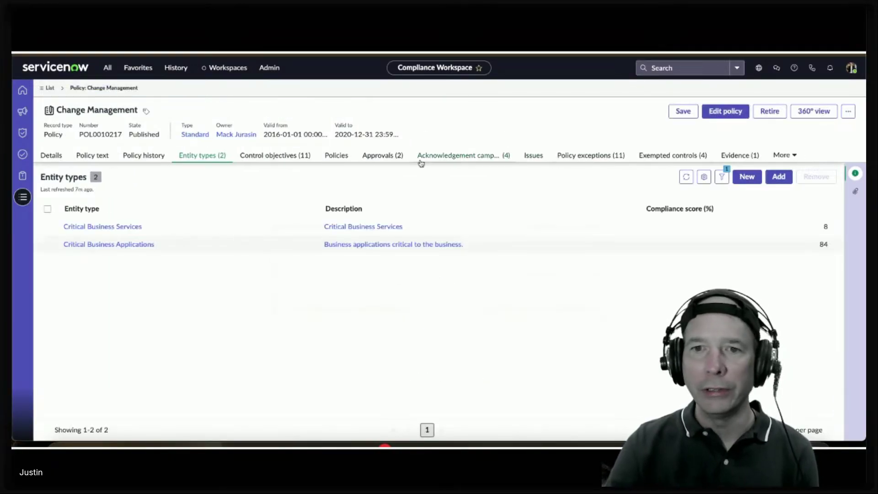
left_click(676, 156)
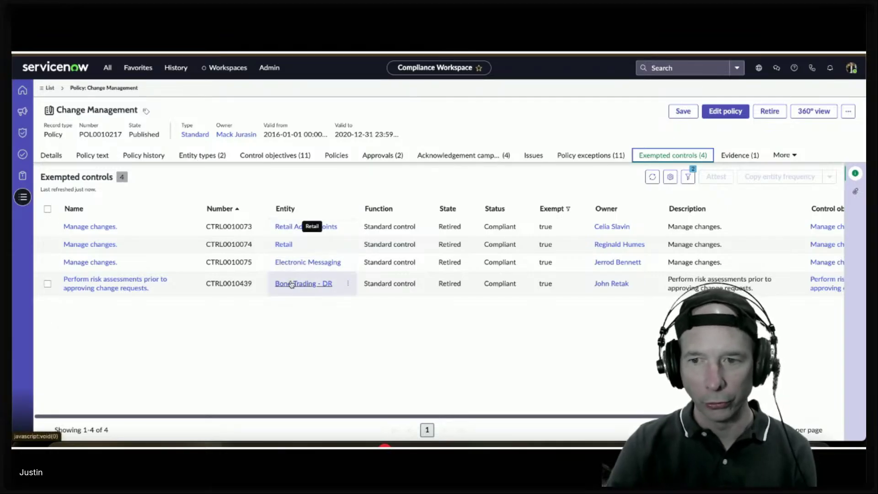
left_click(750, 155)
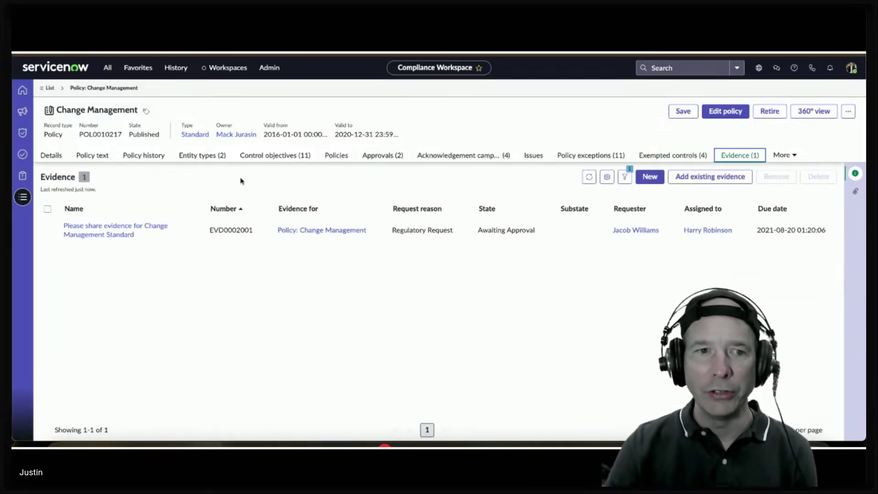
left_click(124, 232)
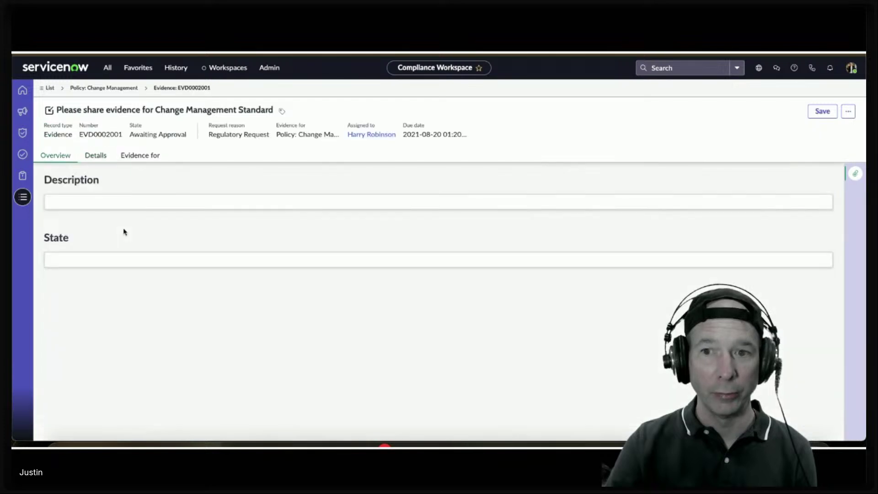
Examine the evidence request's details, including its request reason, assignment, collection instructions and schedule
left_click(96, 155)
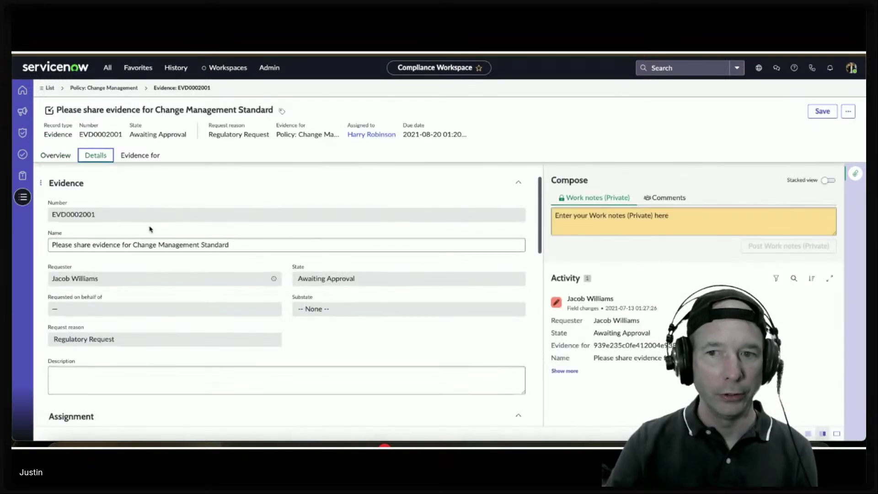
scroll(149, 229, "down", 15)
scroll(149, 219, "up", 15)
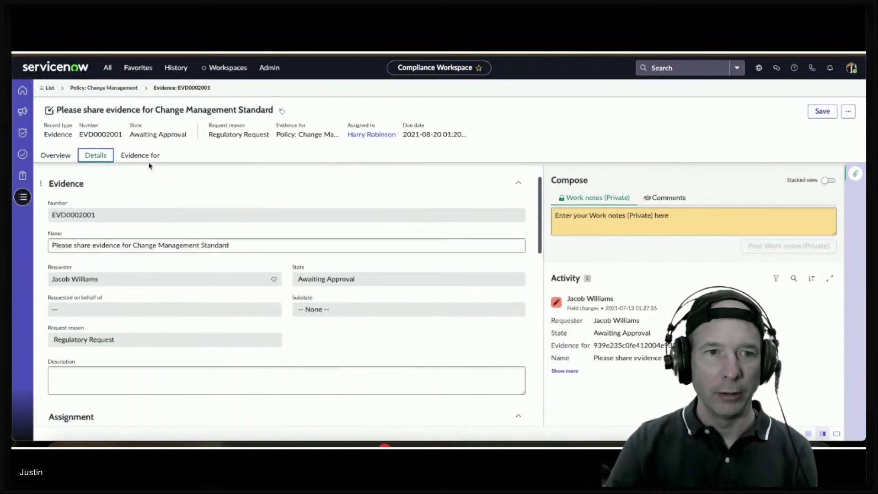
left_click(140, 155)
left_click(95, 155)
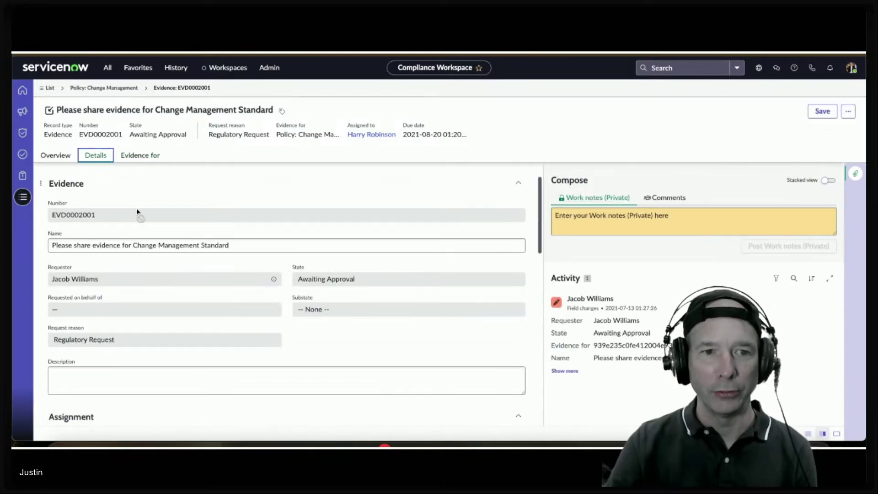
scroll(137, 212, "down", 8)
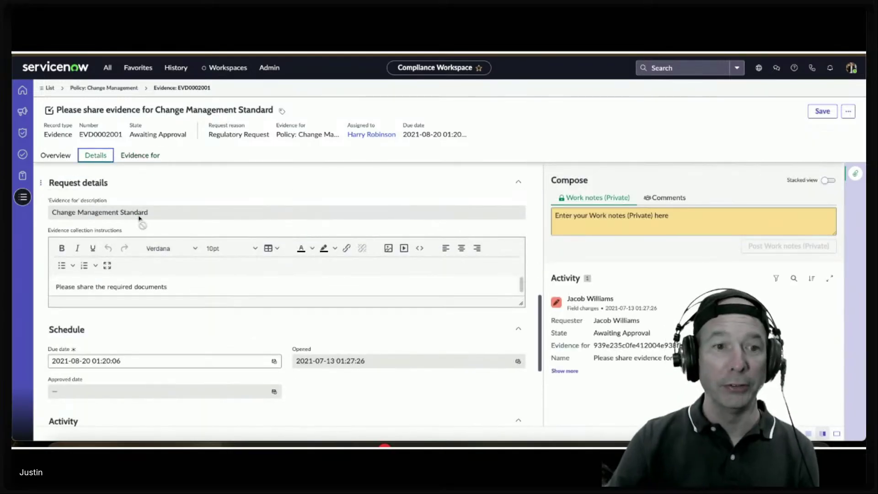
scroll(147, 226, "down", 2)
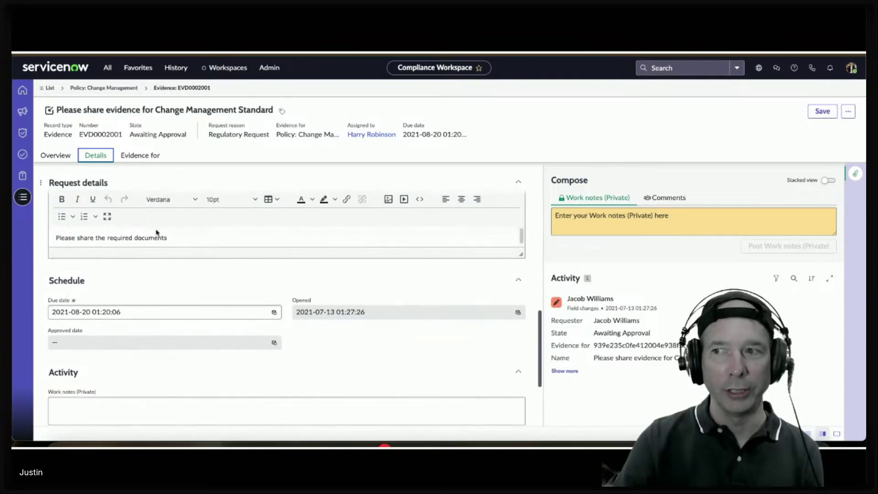
scroll(156, 232, "down", 2)
Show the evidence request's attachments area beside its details
left_click(855, 174)
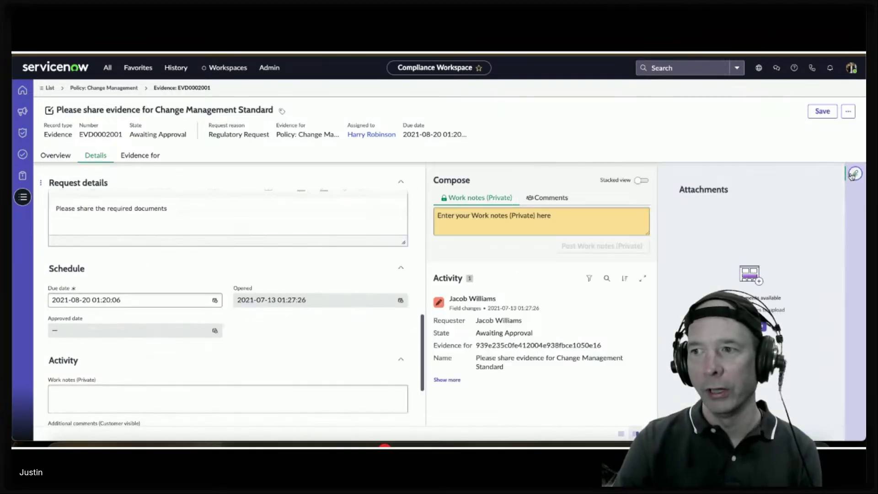
left_click(855, 174)
left_click(856, 174)
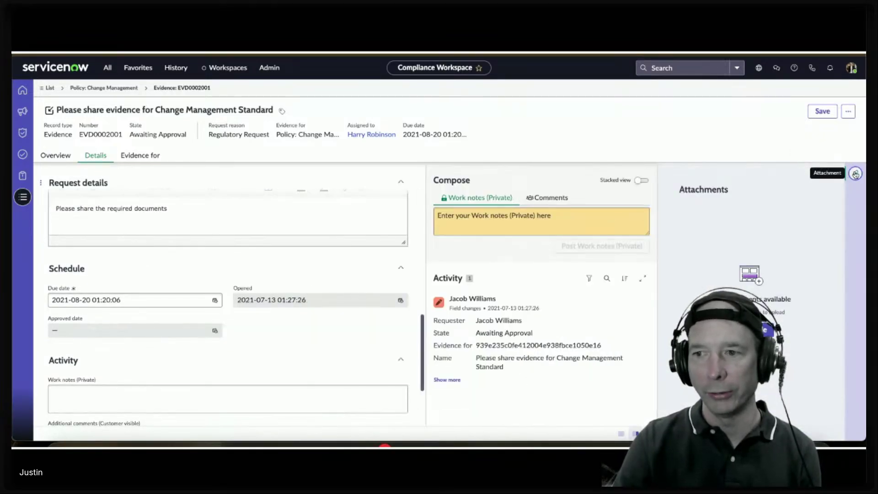
scroll(242, 228, "up", 5)
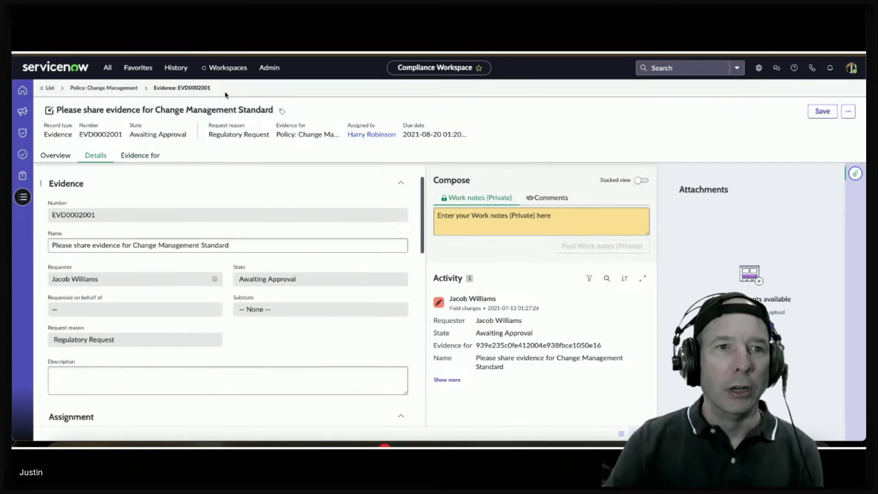
Return to the Change Management policy and view its information objects
left_click(115, 88)
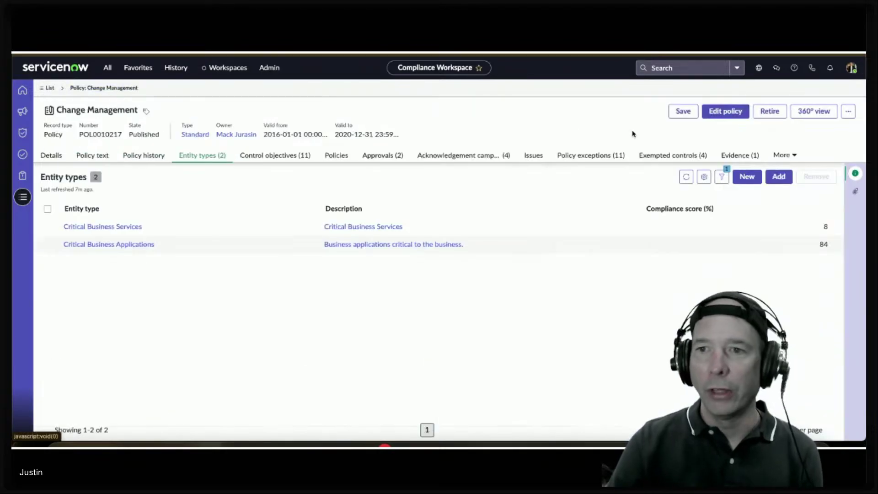
left_click(785, 155)
left_click(809, 169)
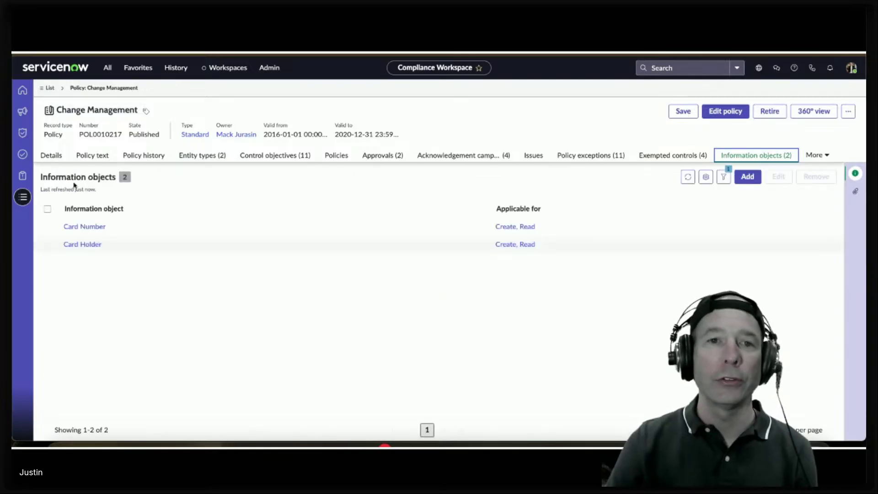
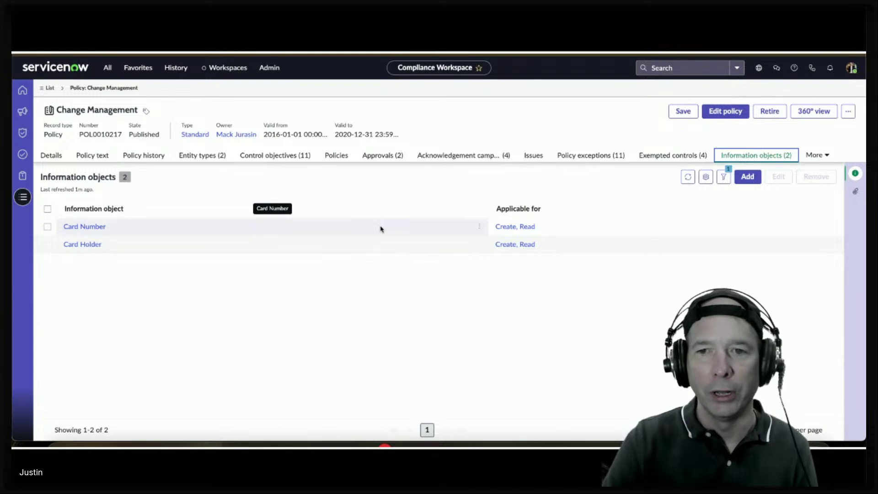
Check the policy's evidence, content references, cases and policy text
left_click(812, 156)
left_click(794, 170)
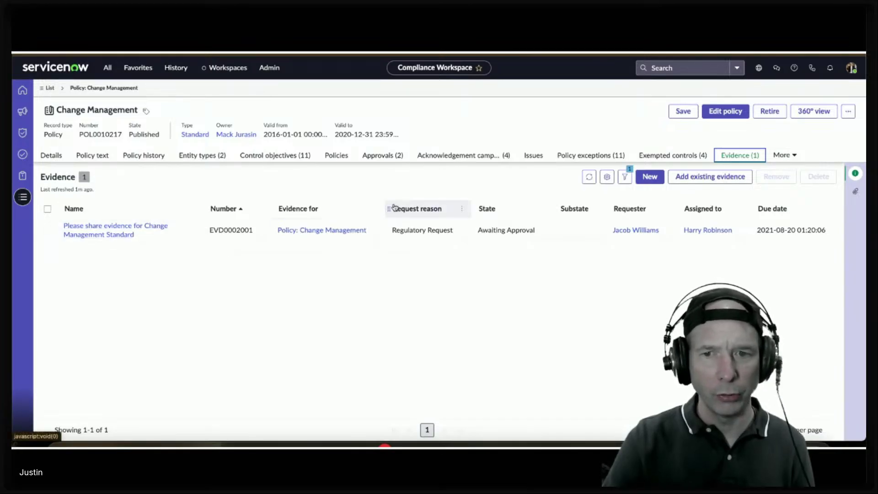
left_click(800, 156)
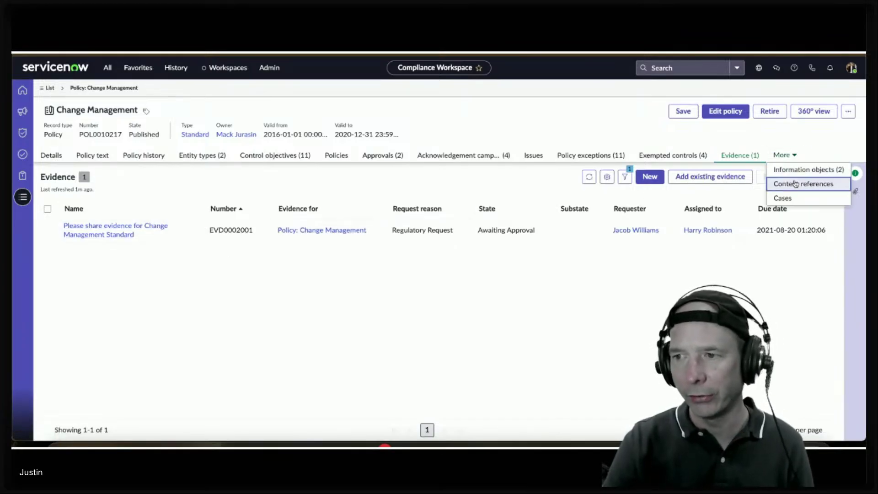
left_click(795, 184)
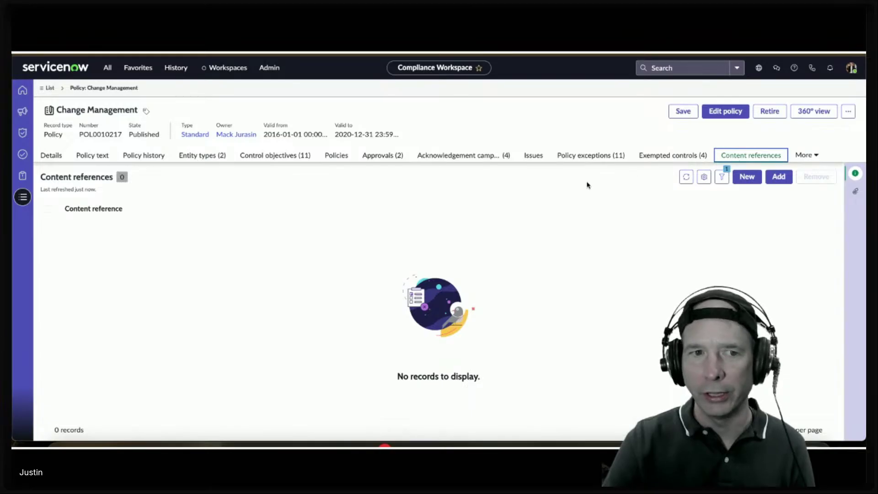
left_click(805, 155)
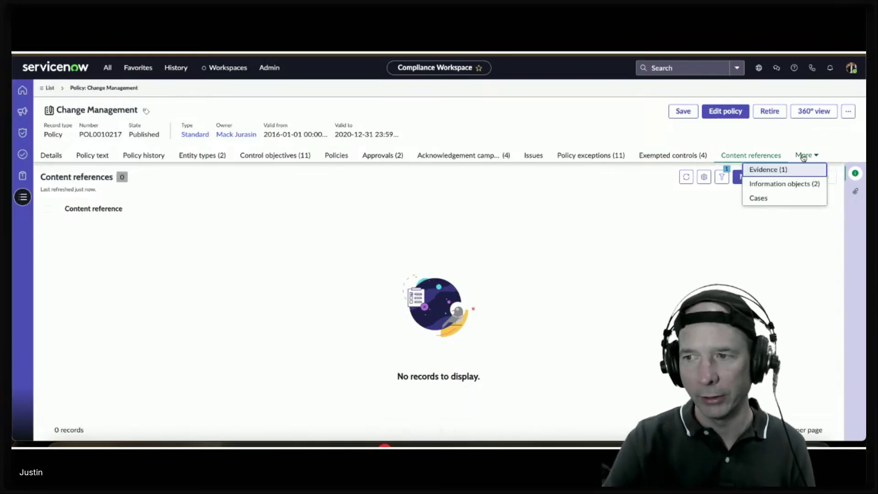
left_click(785, 199)
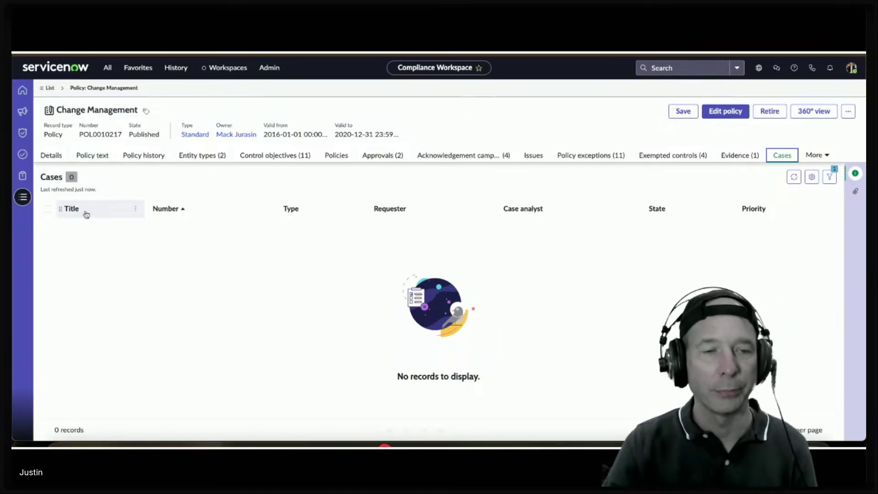
left_click(92, 156)
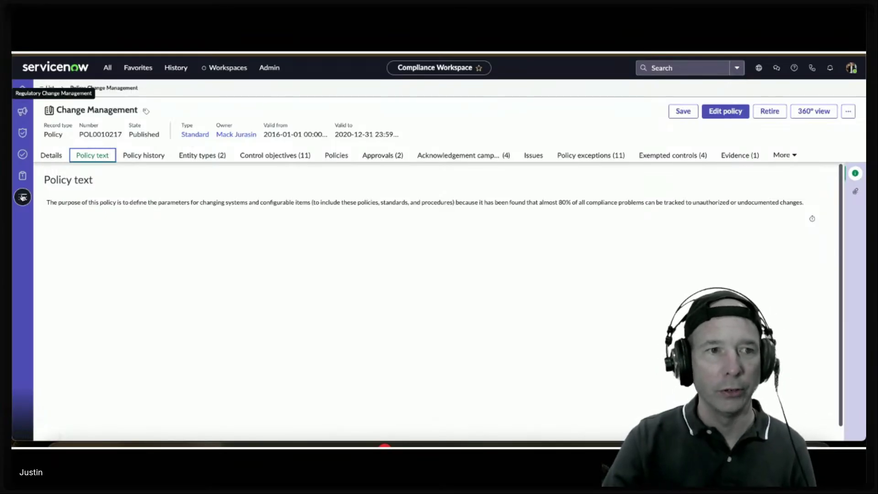
Return to the list of all policies and remove the "Name contains change management" filter
left_click(49, 88)
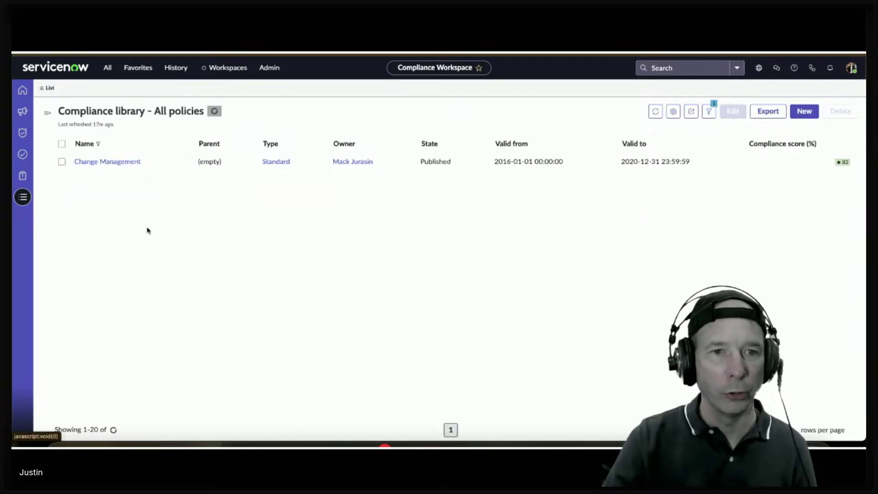
left_click(708, 110)
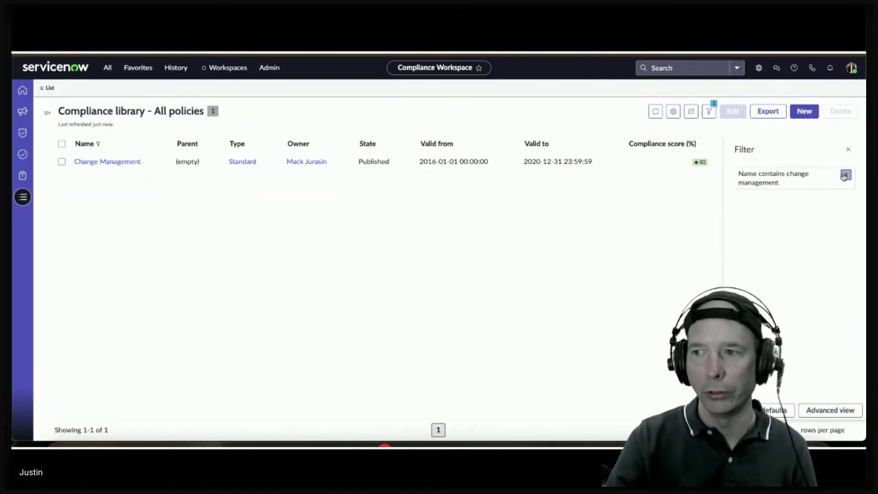
left_click(845, 176)
left_click(709, 111)
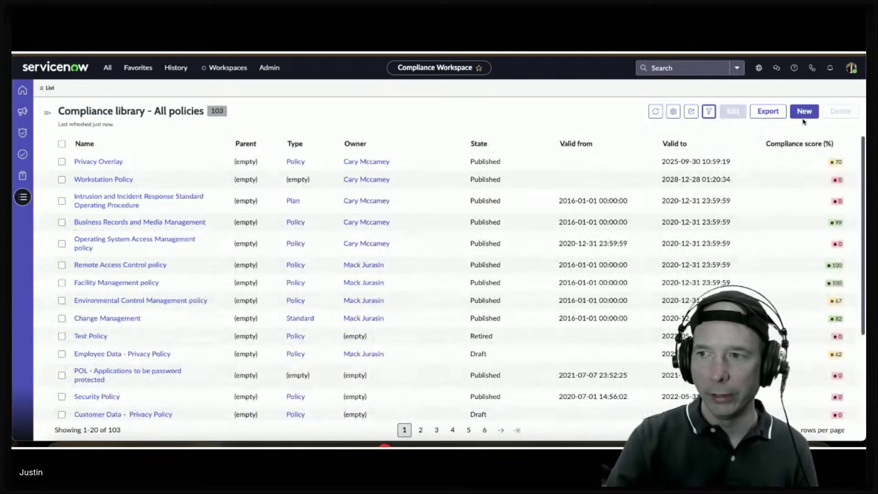
Start a new policy record and switch to ChatGPT to find the prompt and beginning of the drafted ServiceNow governance policy
left_click(804, 115)
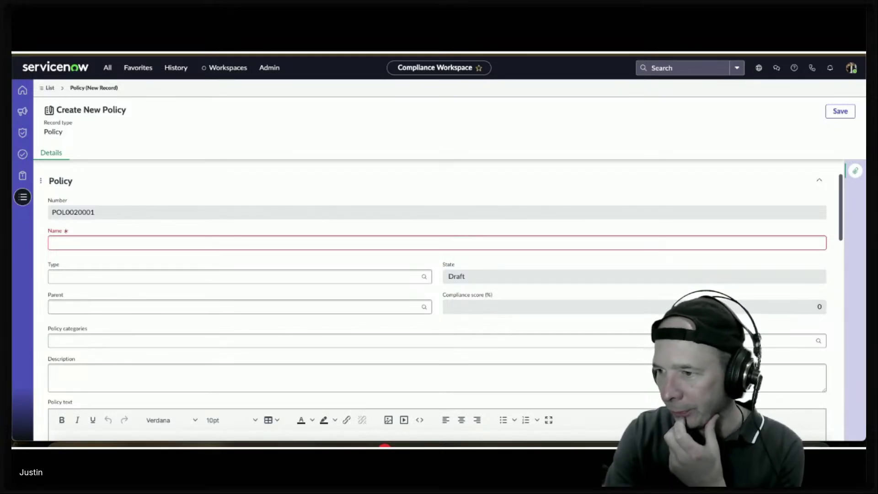
key("alt+Tab")
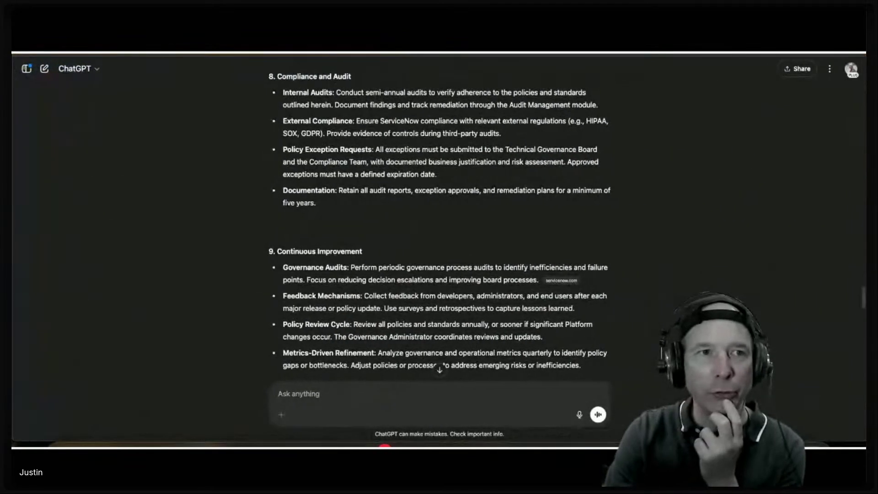
scroll(285, 163, "up", 20)
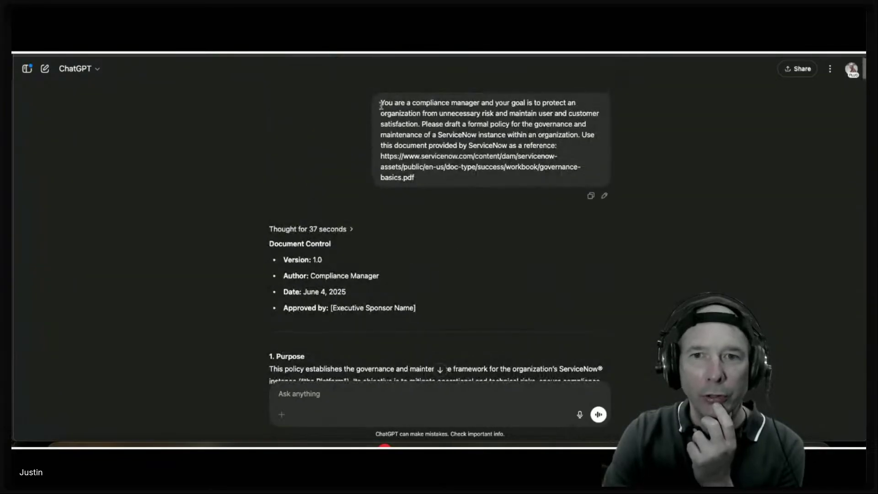
Open the governance-basics.pdf reference link given at the end of the ChatGPT prompt
left_click_drag(381, 99, 455, 179)
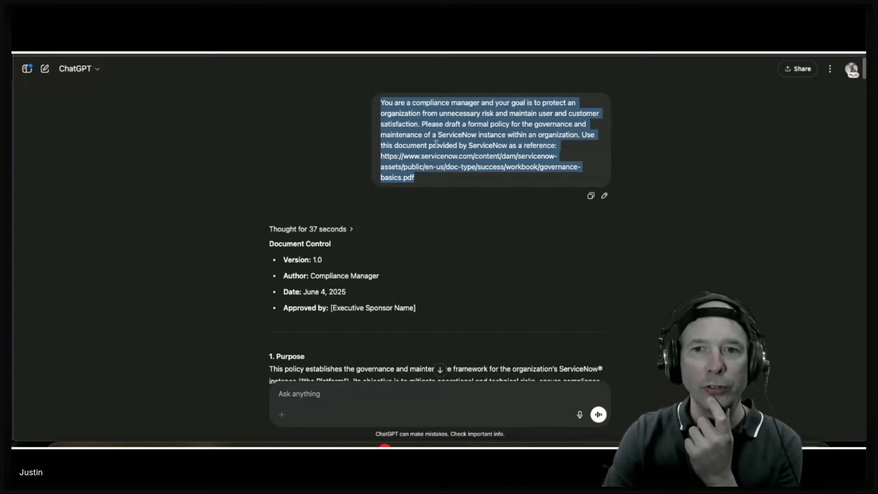
left_click(438, 179)
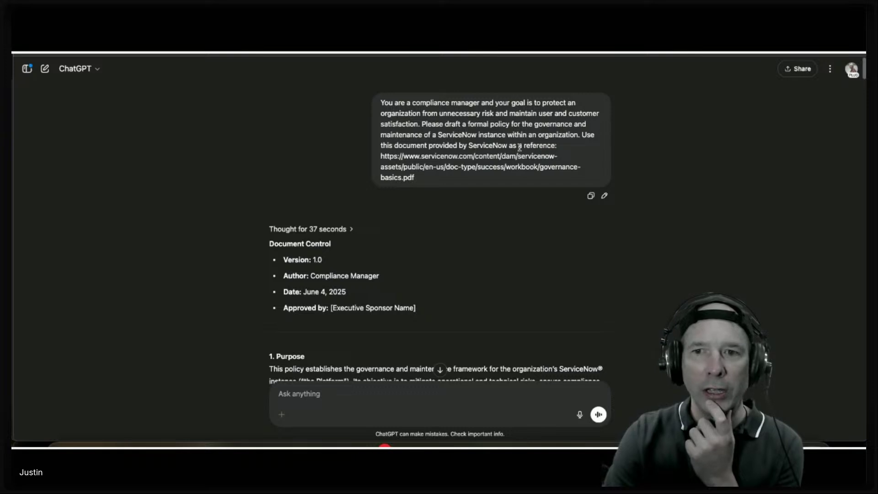
left_click_drag(412, 179, 380, 154)
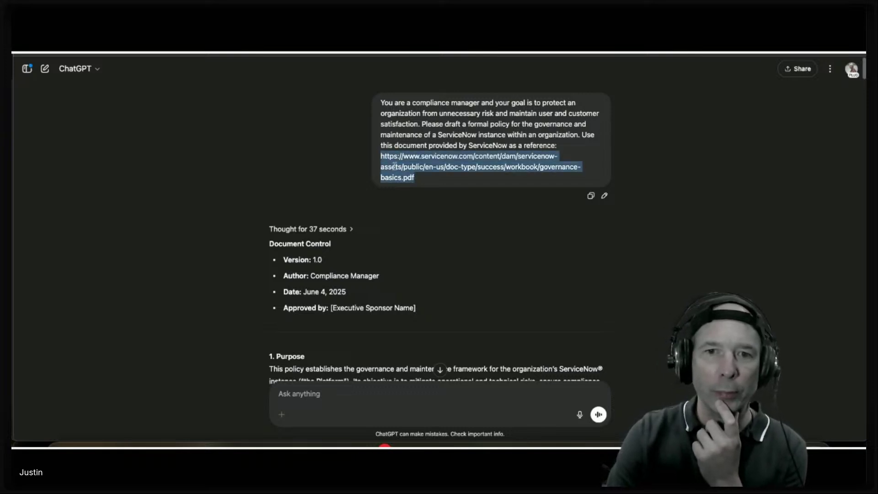
right_click(394, 166)
left_click(439, 204)
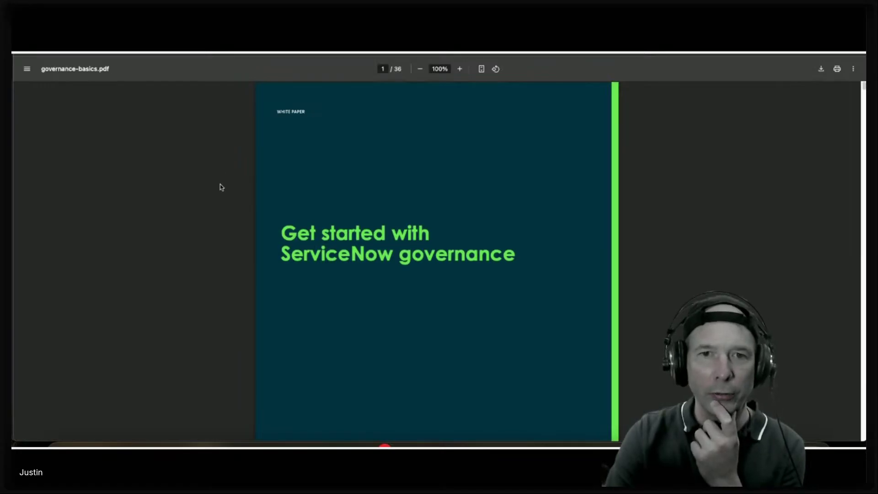
Read through the ServiceNow governance white paper, including its Workbook Checklist on page 5 and the sections for Steps 1a and 1b
scroll(223, 186, "down", 15)
scroll(223, 187, "down", 7)
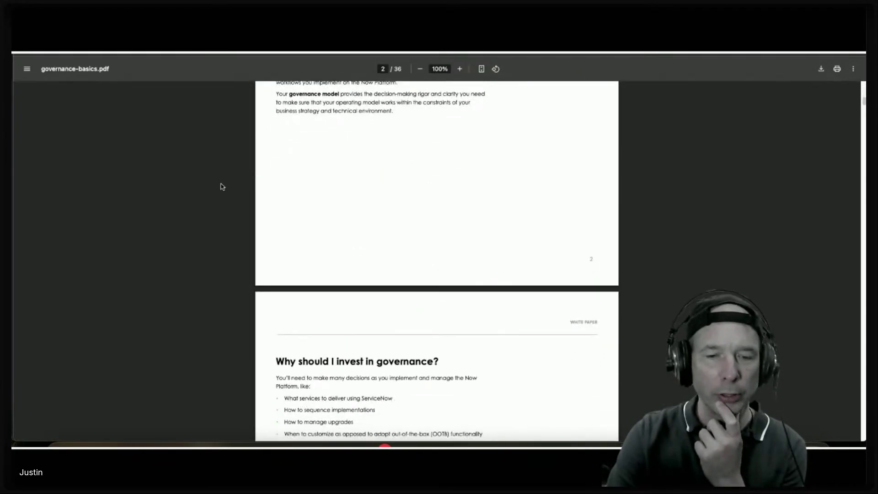
scroll(224, 189, "down", 10)
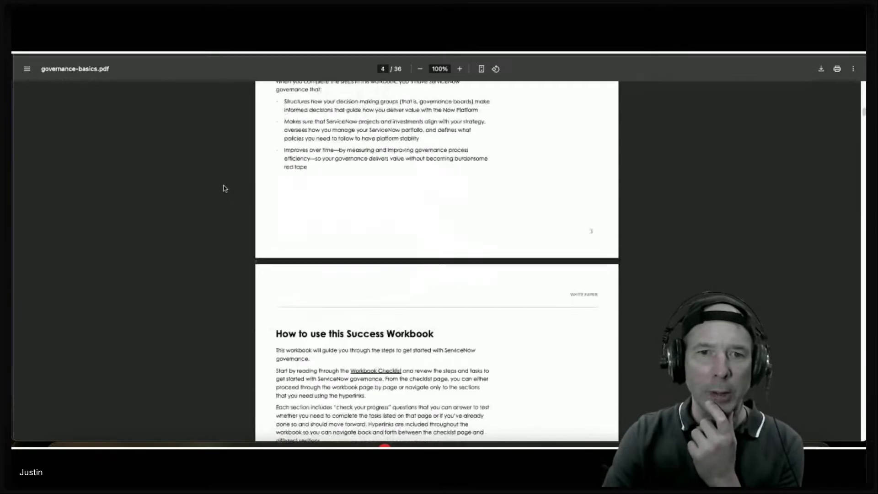
scroll(222, 188, "down", 4)
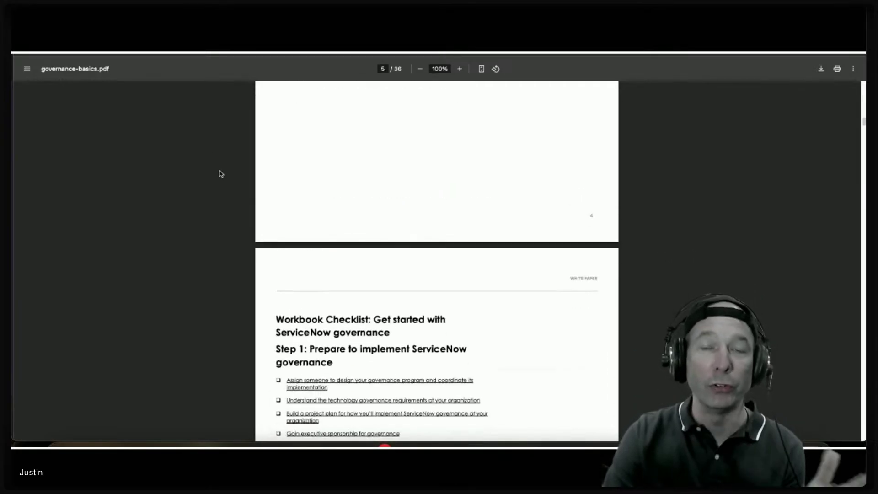
scroll(205, 148, "down", 2)
scroll(205, 150, "down", 2)
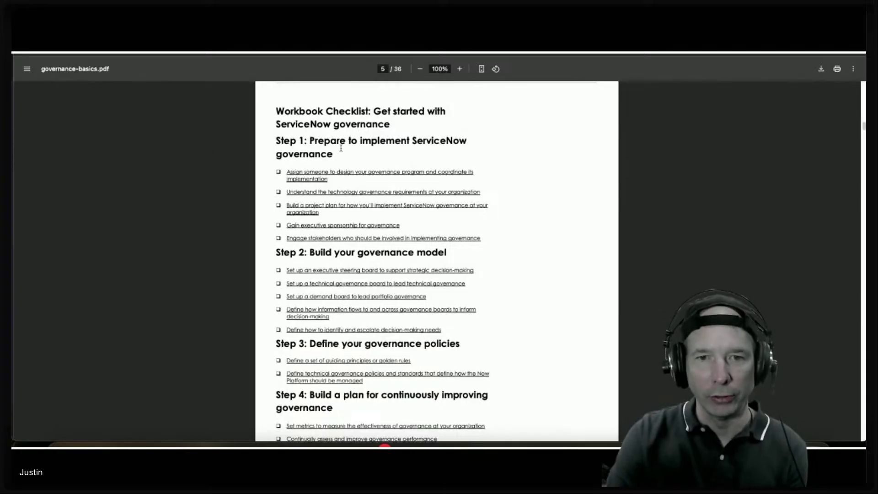
scroll(379, 215, "down", 1)
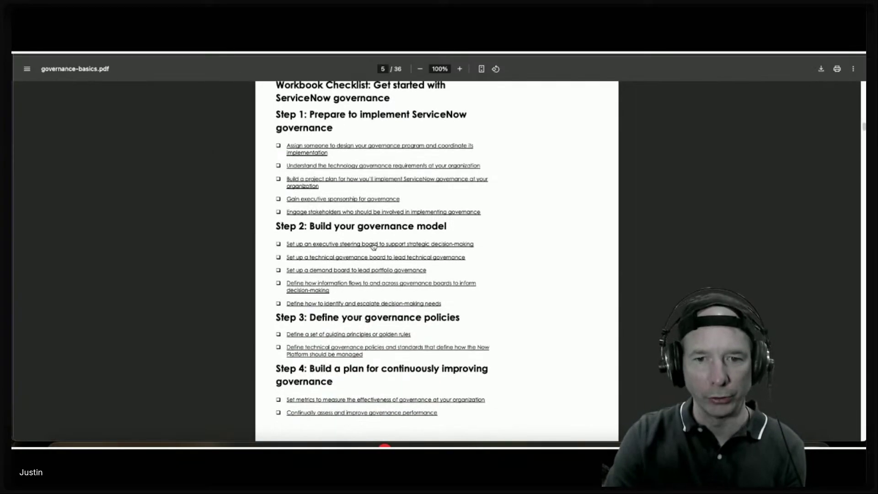
scroll(366, 261, "down", 1)
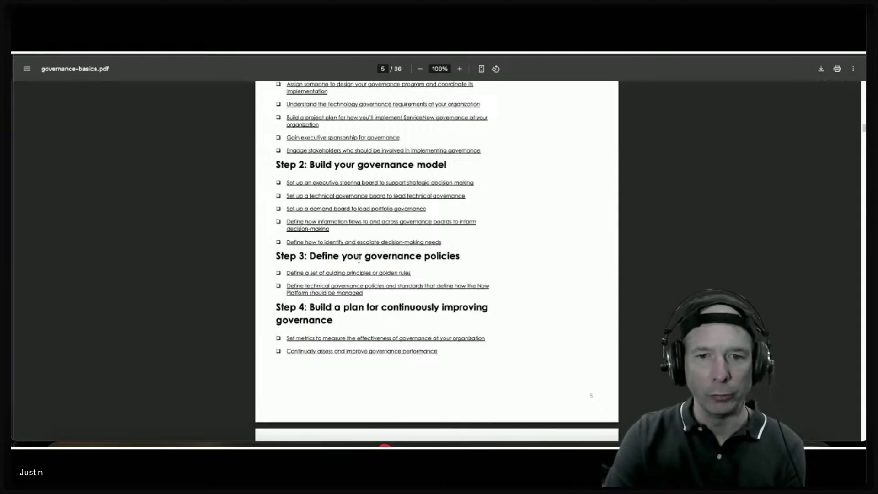
scroll(351, 290, "down", 1)
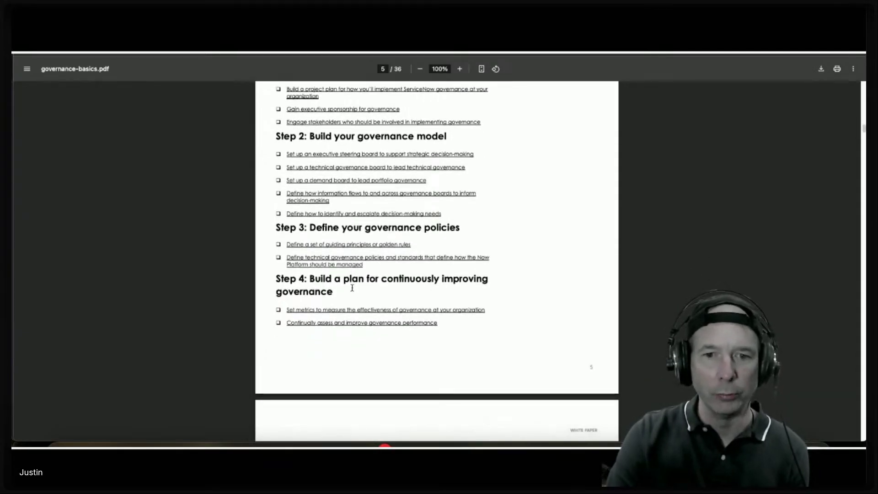
scroll(352, 288, "down", 4)
scroll(353, 277, "down", 9)
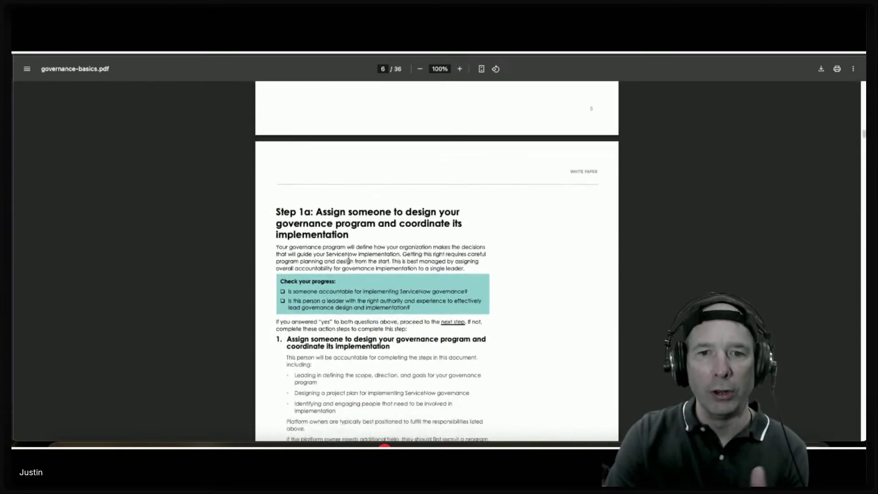
scroll(349, 260, "down", 3)
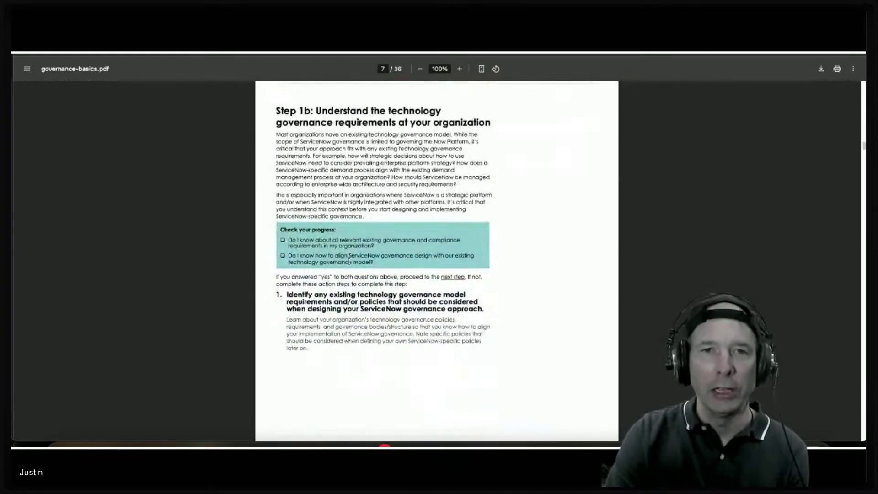
Return to the ChatGPT policy draft and check the Purpose section and its cited servicenow.com sources
key("ctrl+Tab")
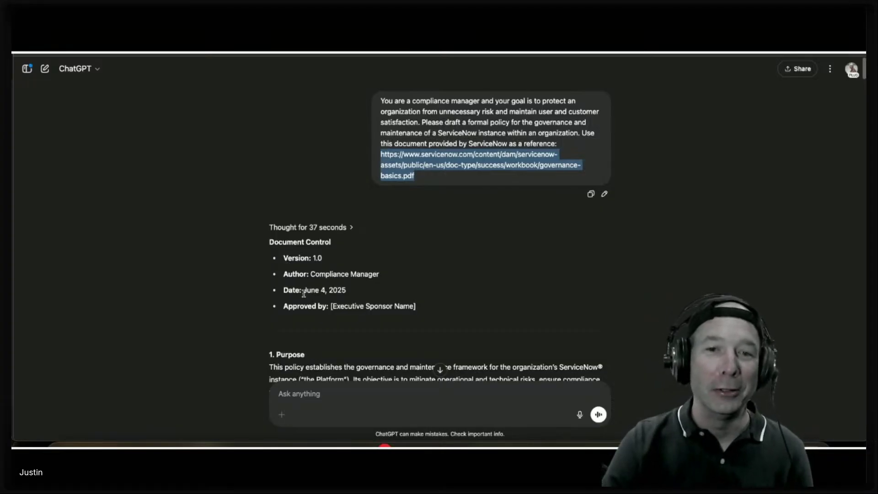
scroll(296, 270, "down", 5)
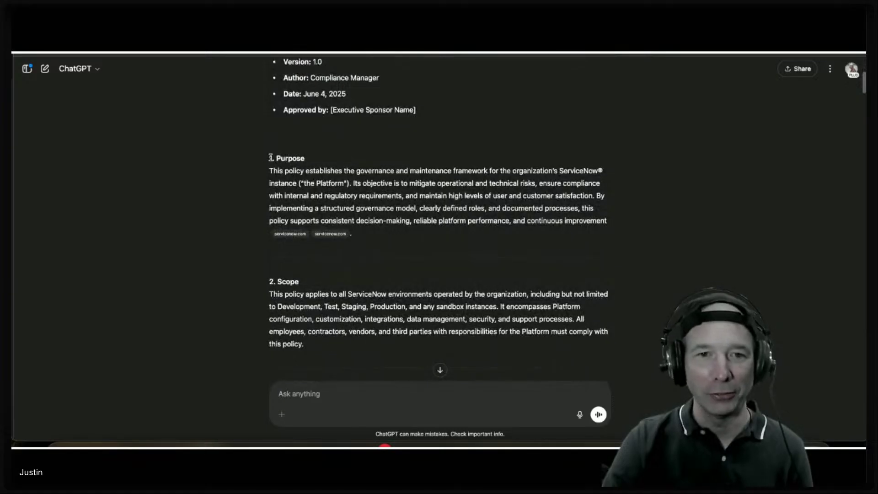
left_click_drag(269, 159, 316, 184)
mouse_move(336, 237)
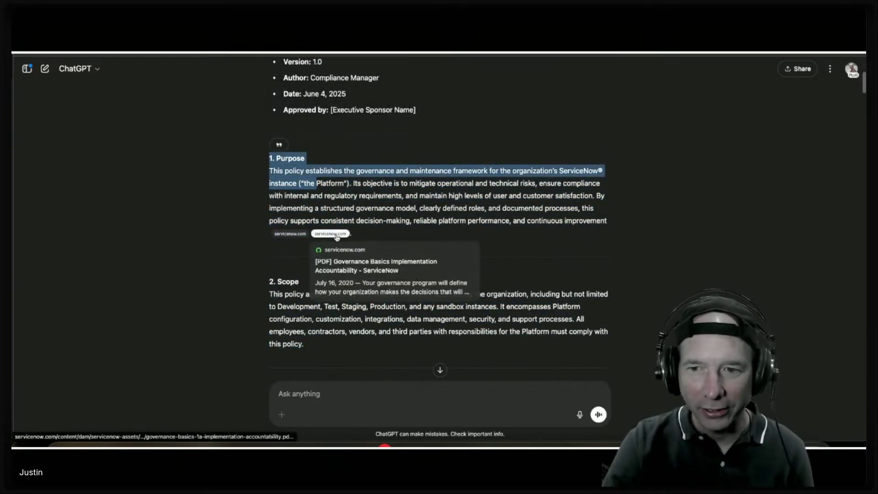
mouse_move(298, 234)
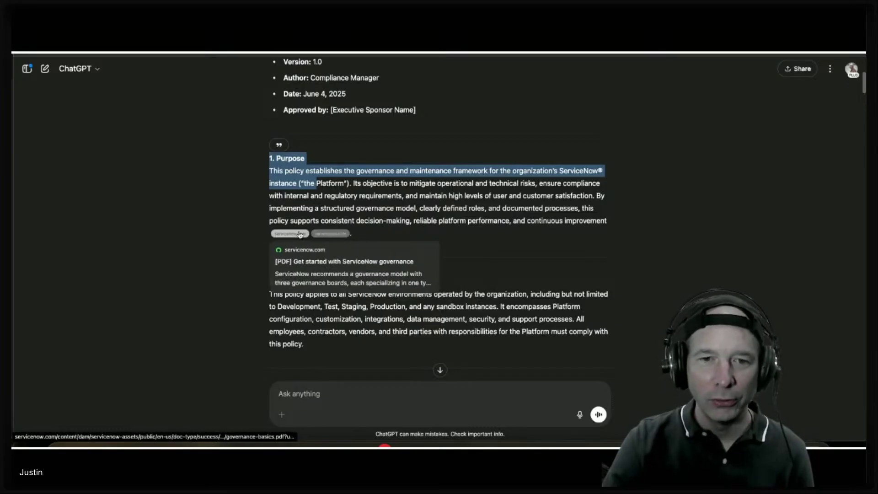
Review the draft's scope, governance boards, roles and responsibilities with their citations, down to the References list
scroll(298, 289, "down", 6)
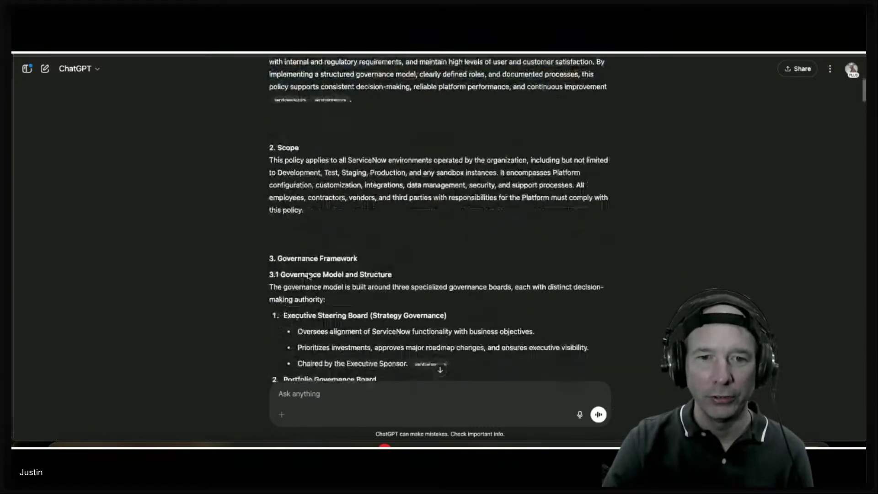
scroll(298, 289, "down", 4)
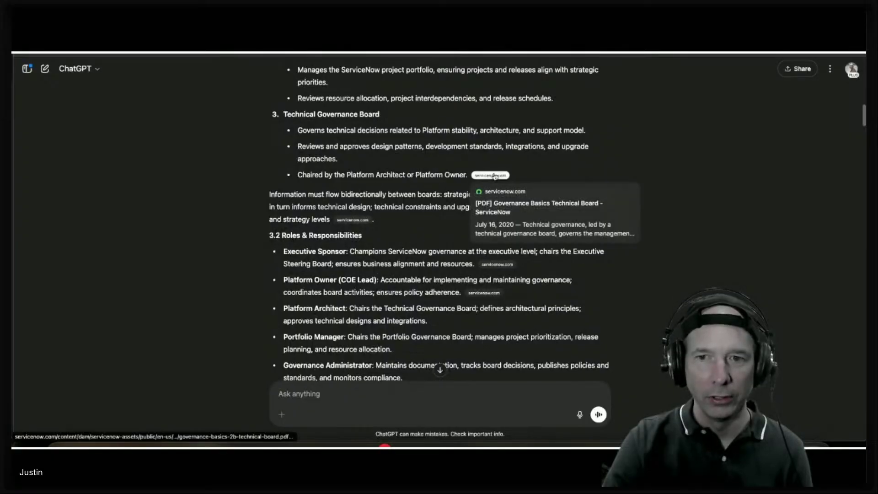
mouse_move(355, 226)
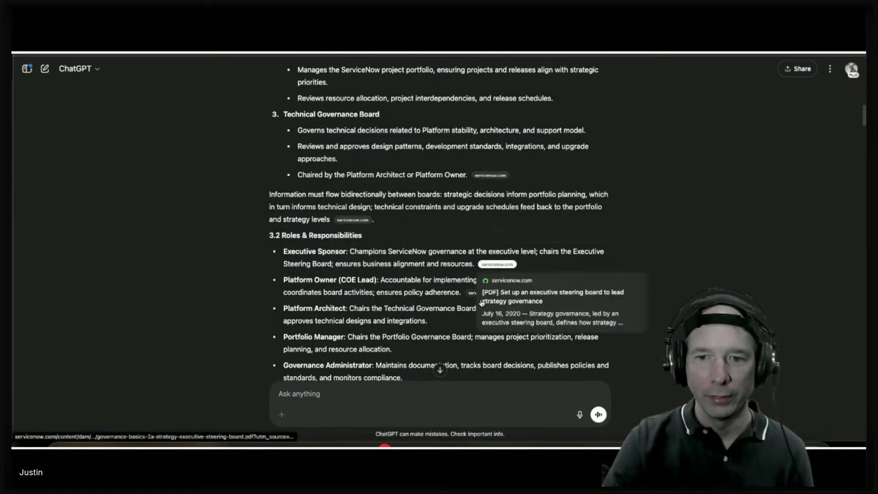
mouse_move(473, 297)
scroll(370, 233, "down", 8)
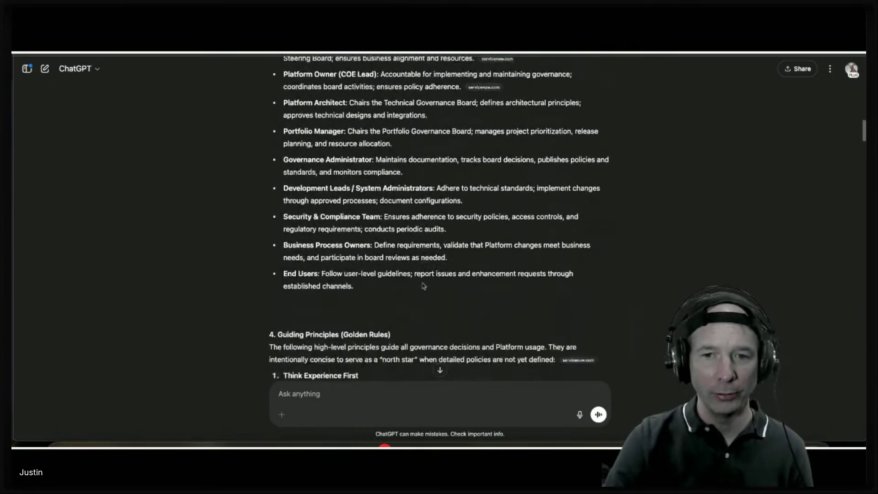
scroll(342, 303, "up", 7)
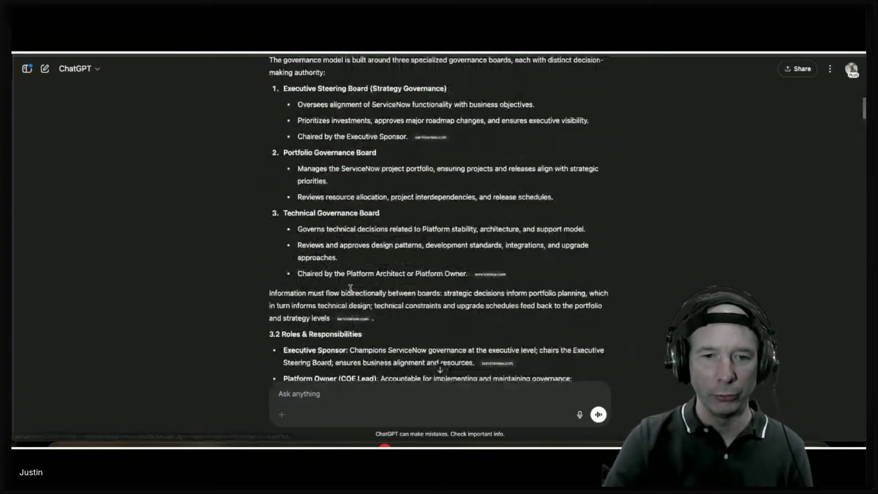
scroll(342, 303, "down", 15)
scroll(342, 303, "down", 15)
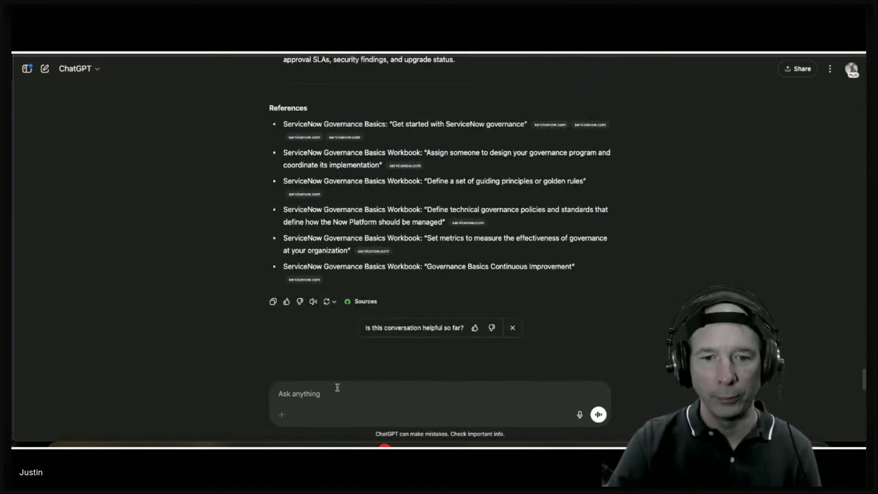
Send ChatGPT the request "Can you provide that as a word document and exclude the references?"
type("Cna you")
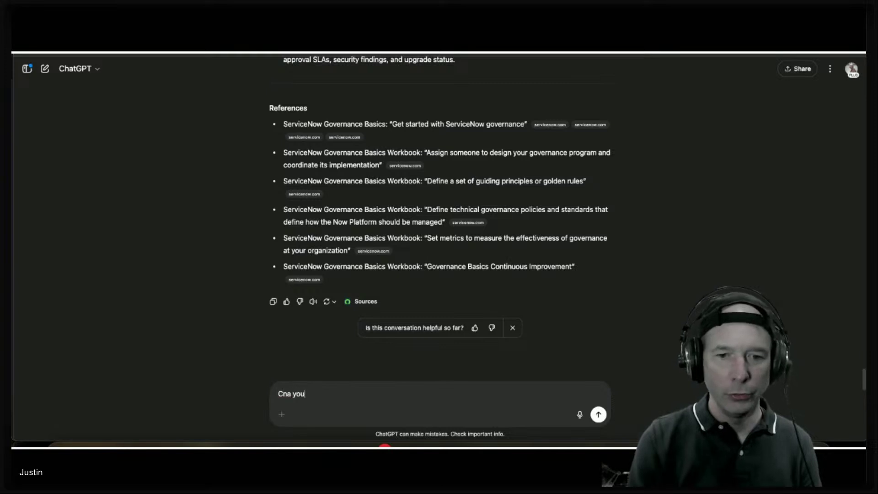
type("an yo")
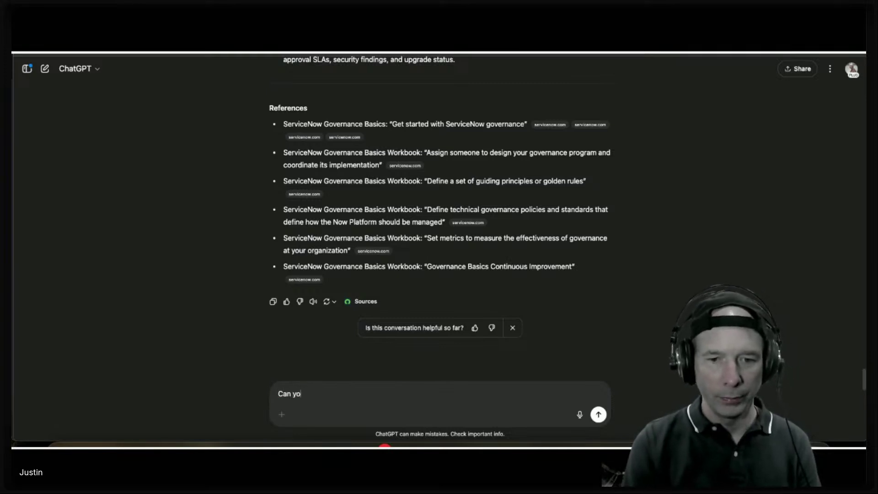
type("uy rovide that as a")
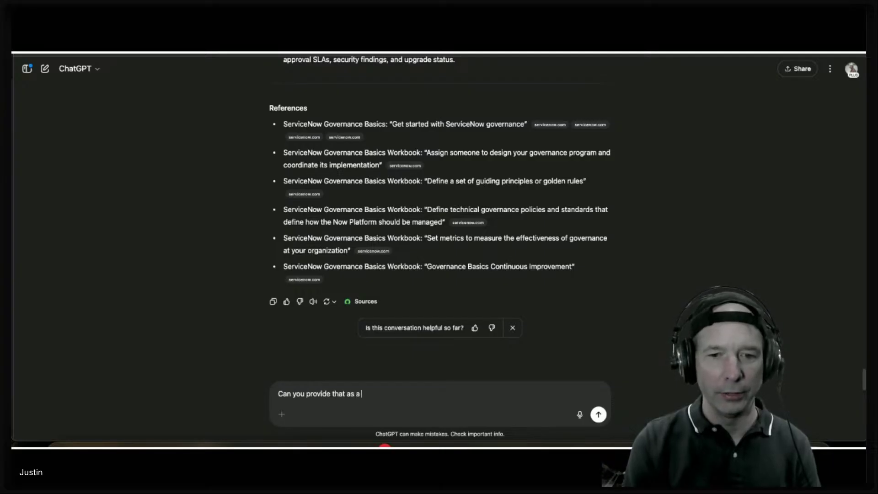
type(" word documentat a")
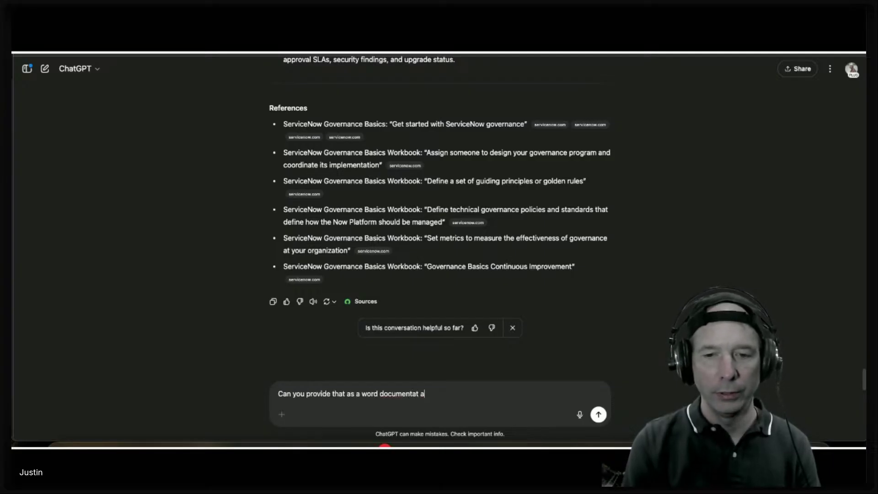
type("nd exclude the refere")
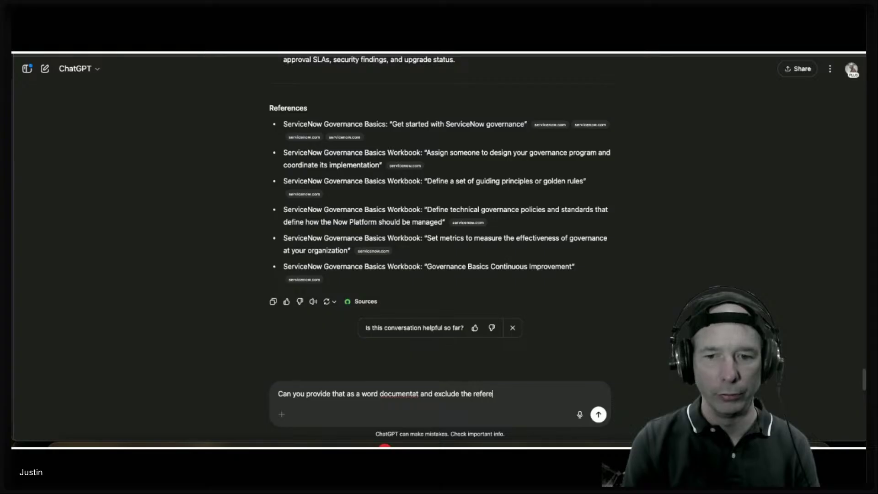
type("nces")
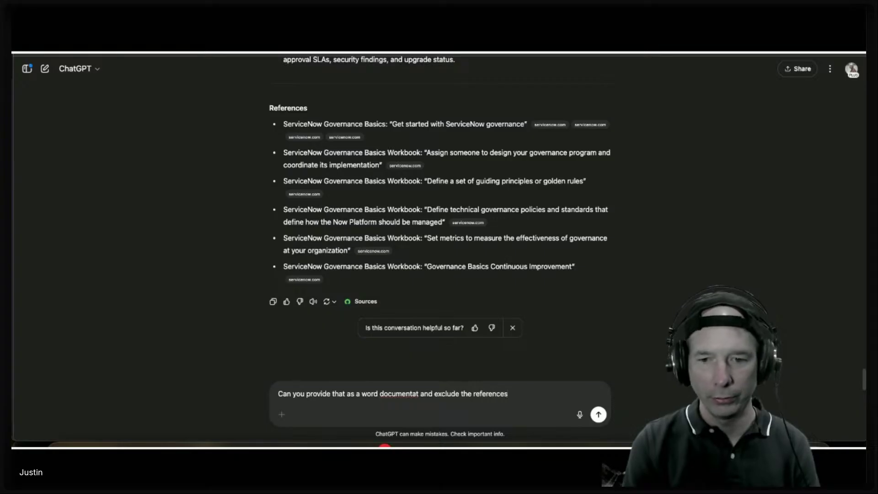
left_click(420, 396)
key("BackSpace")
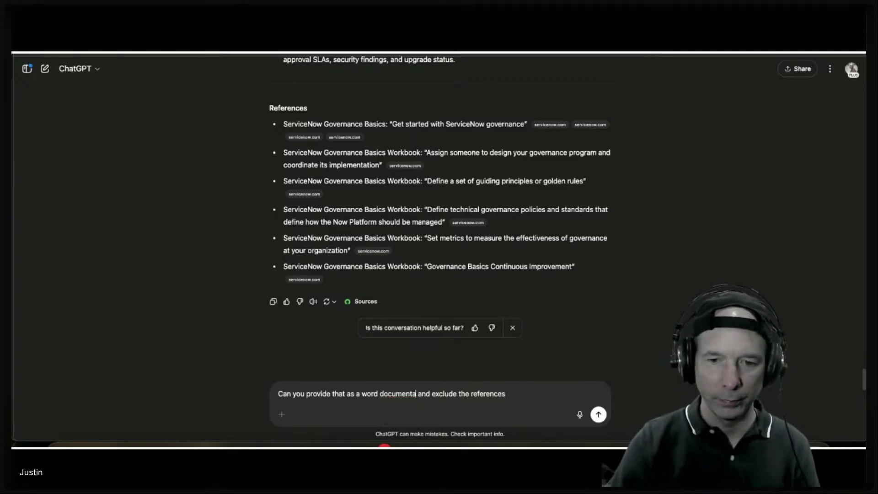
key("BackSpace")
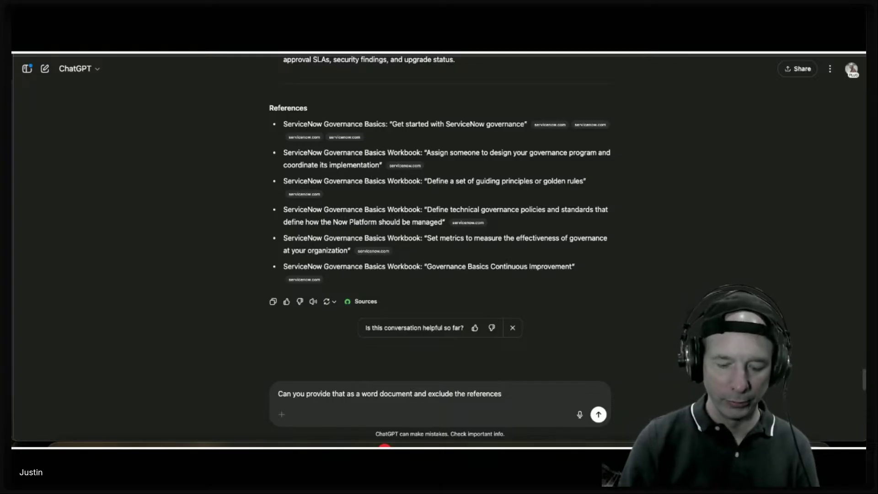
key("Return")
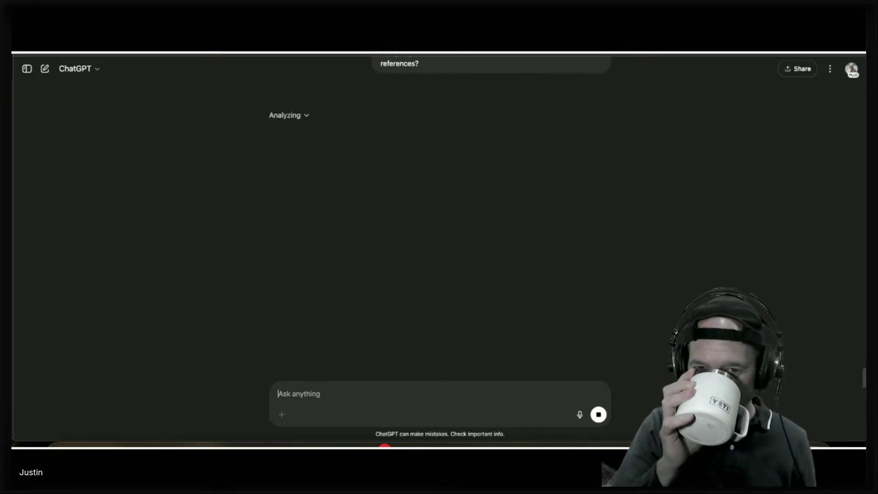
Expand the analysis details and examine the Python code being generated for the Word document
left_click(307, 115)
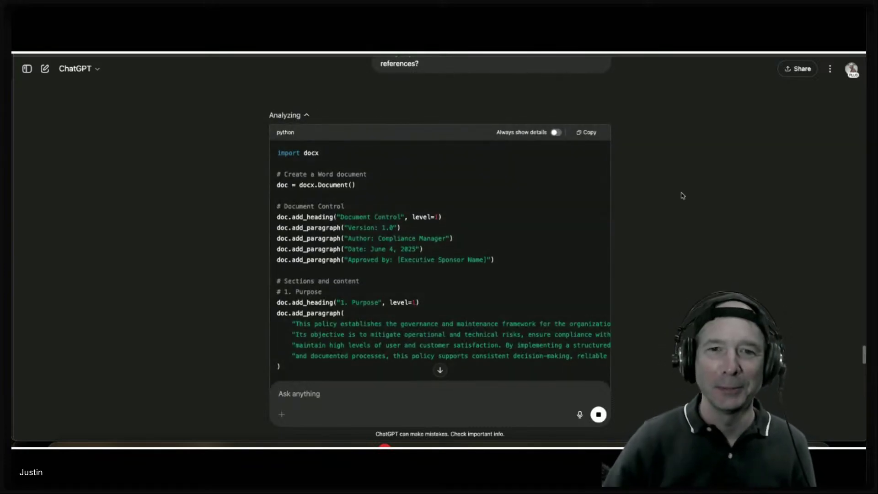
scroll(467, 212, "down", 1)
scroll(468, 212, "down", 10)
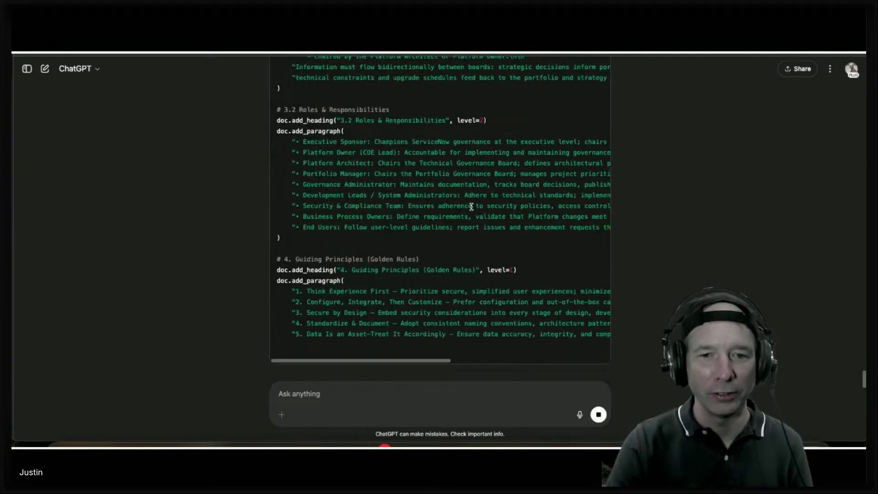
scroll(472, 206, "down", 4)
scroll(474, 206, "down", 3)
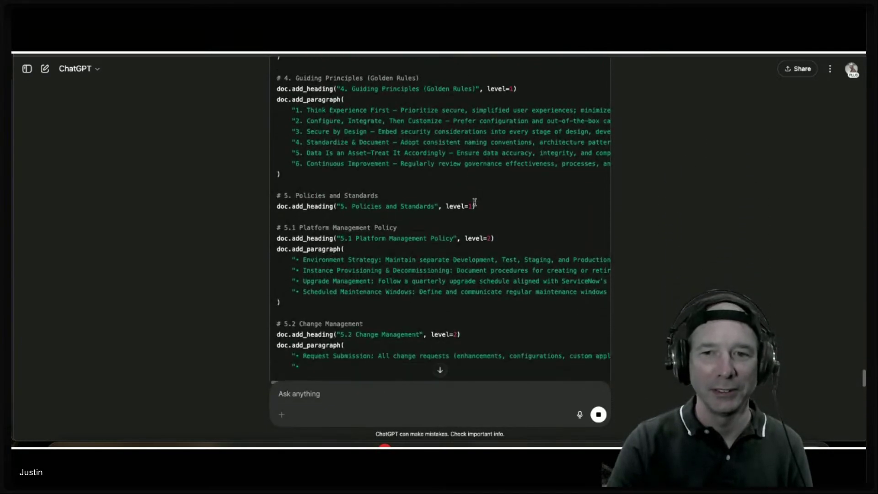
Review the generated Python code from the Policies and Standards section through Compliance and Audit while the Word document is being built
scroll(475, 204, "down", 3)
scroll(475, 202, "down", 3)
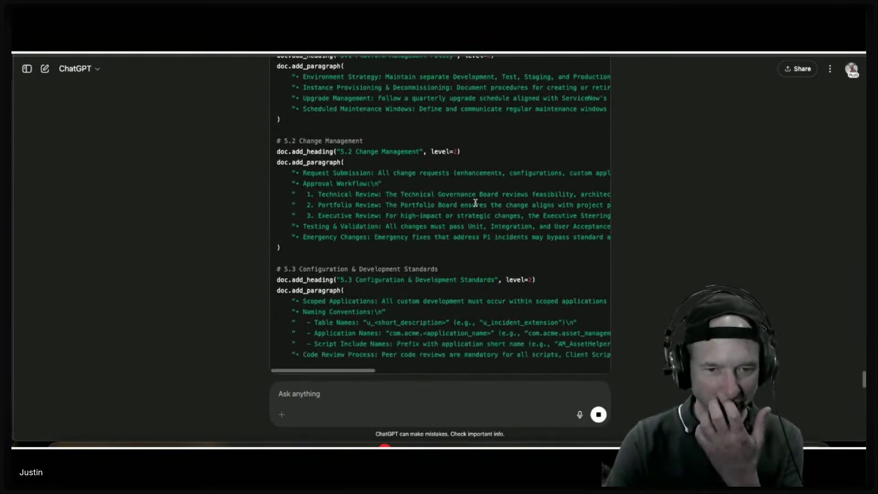
scroll(474, 204, "down", 3)
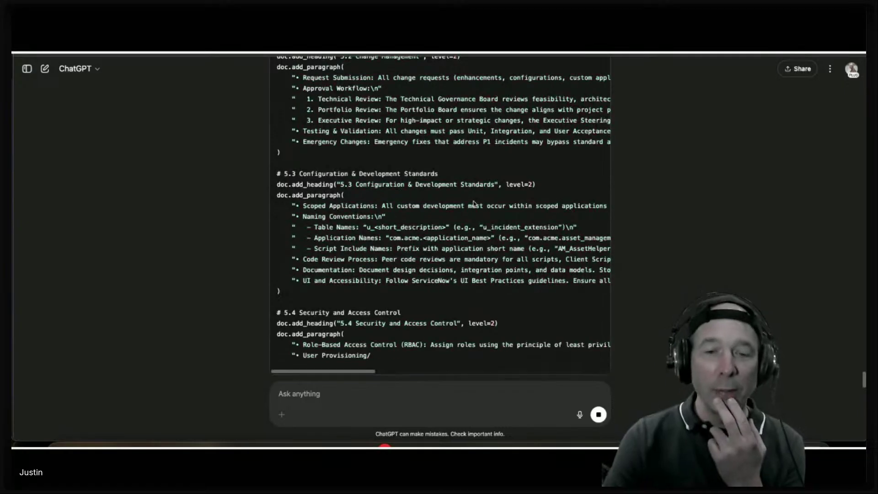
scroll(475, 198, "down", 2)
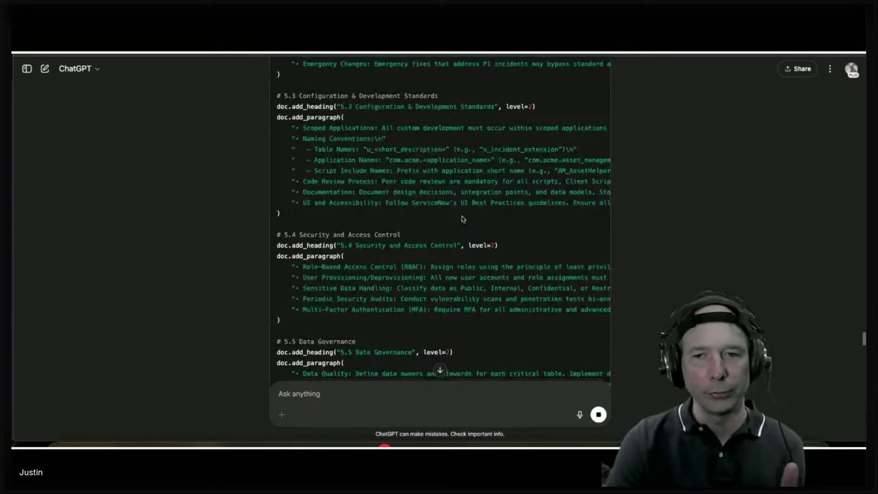
scroll(463, 215, "down", 10)
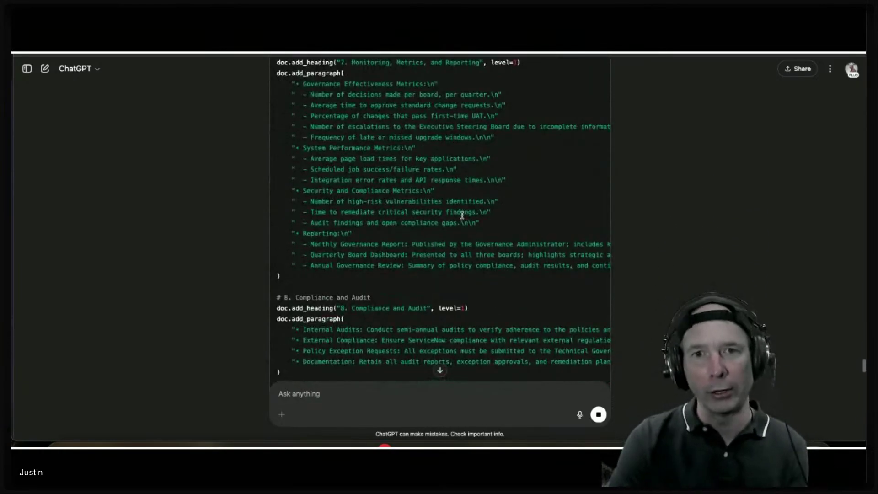
scroll(463, 215, "down", 2)
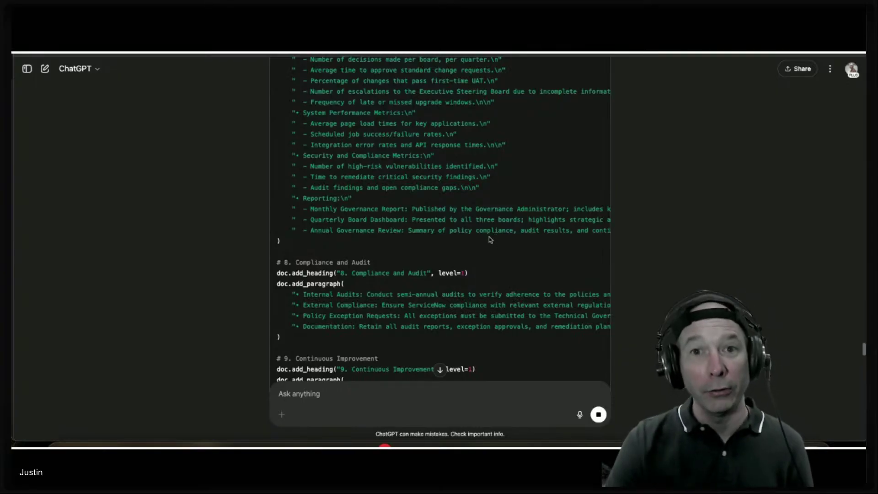
Download the finished ServiceNow Governance Policy document from the end of the ChatGPT response and open it in Word
left_click(440, 370)
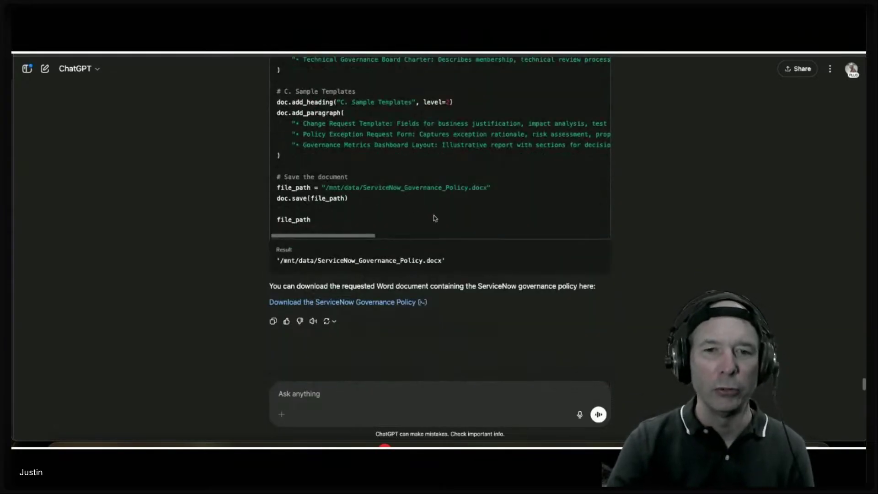
left_click(409, 303)
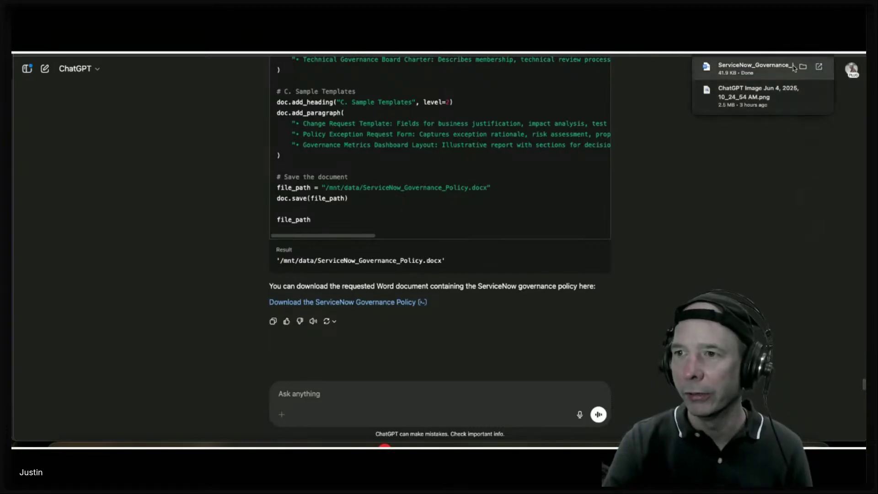
left_click(773, 76)
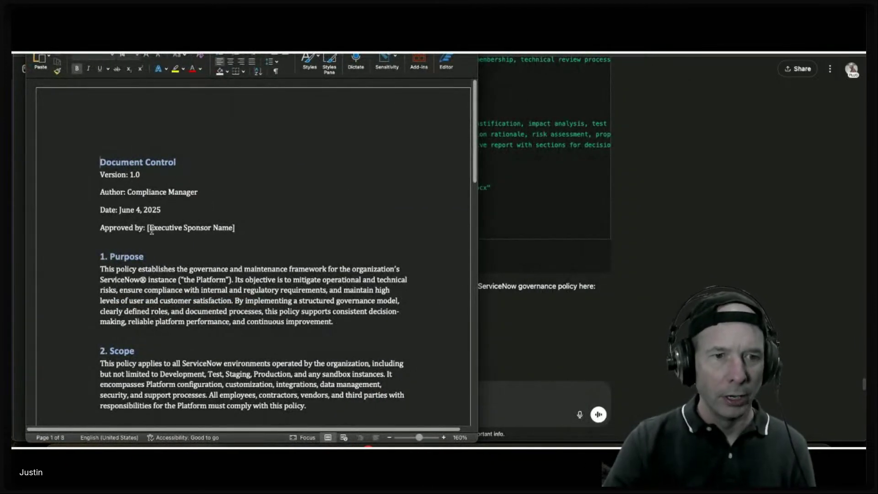
Review the full Word policy, from Document Control and the governance model through to the Appendices and Sample Templates
scroll(158, 222, "down", 5)
scroll(174, 215, "down", 7)
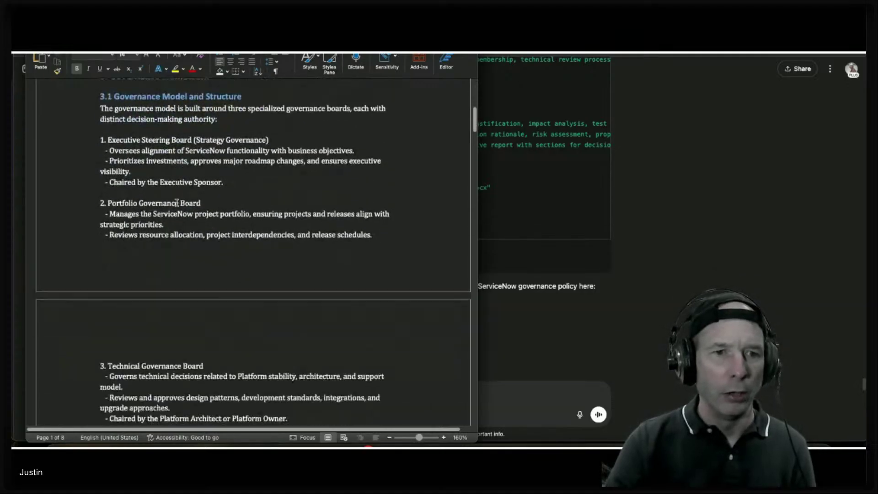
scroll(248, 232, "down", 7)
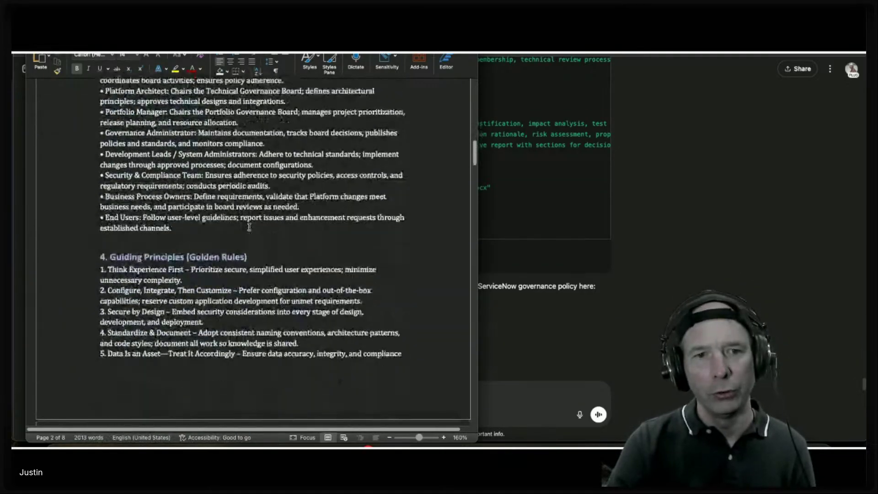
scroll(254, 234, "down", 6)
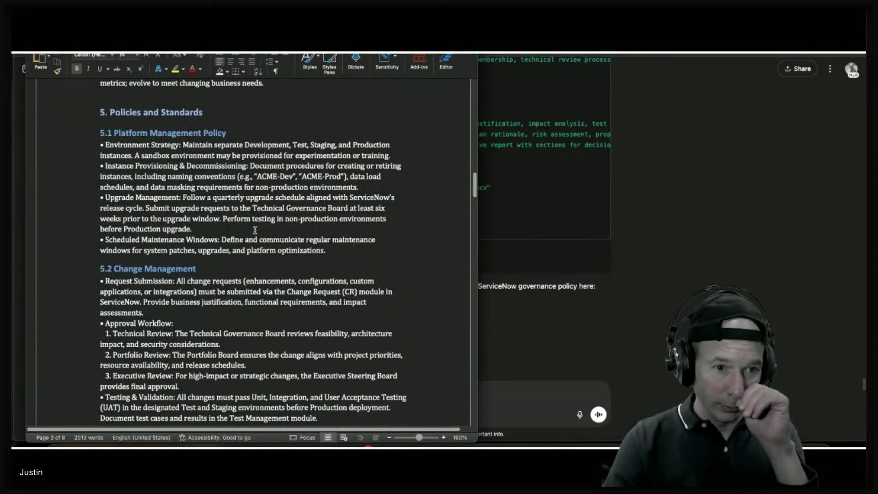
scroll(256, 230, "down", 7)
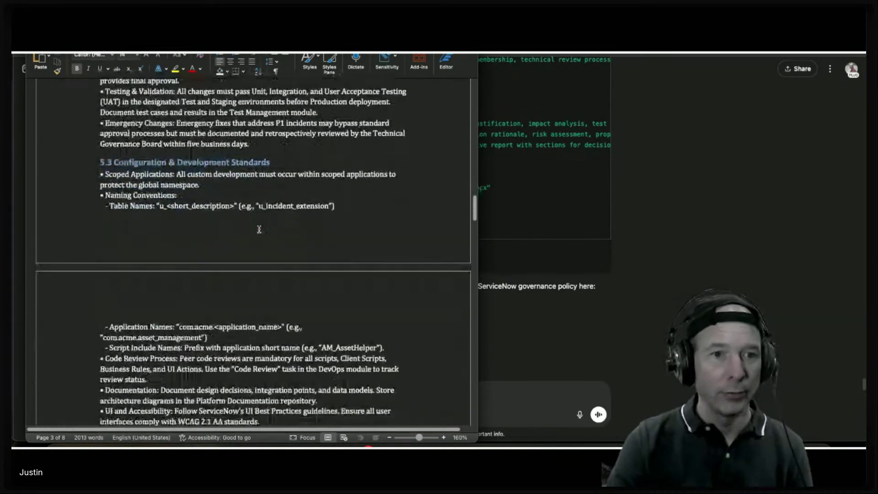
scroll(259, 229, "down", 8)
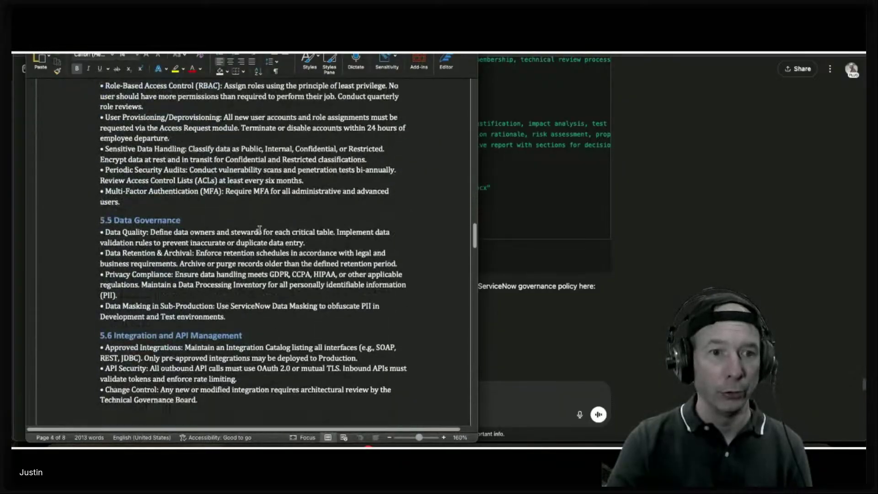
scroll(259, 228, "down", 10)
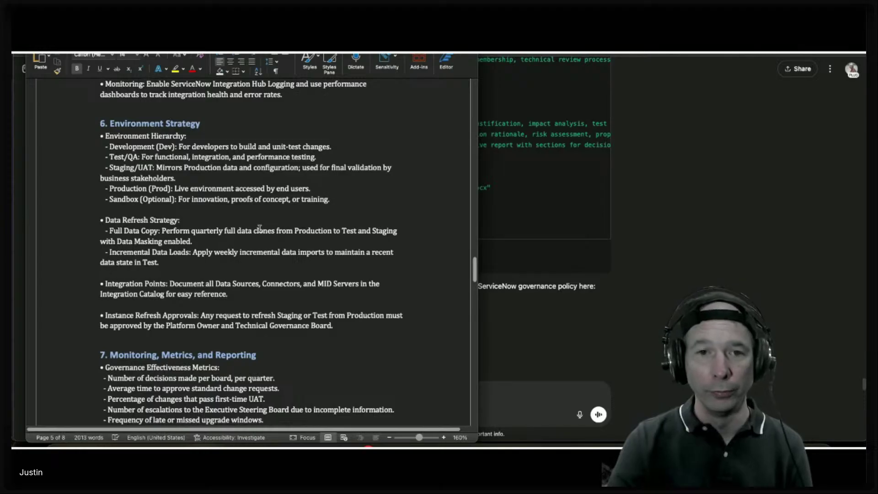
scroll(259, 225, "down", 11)
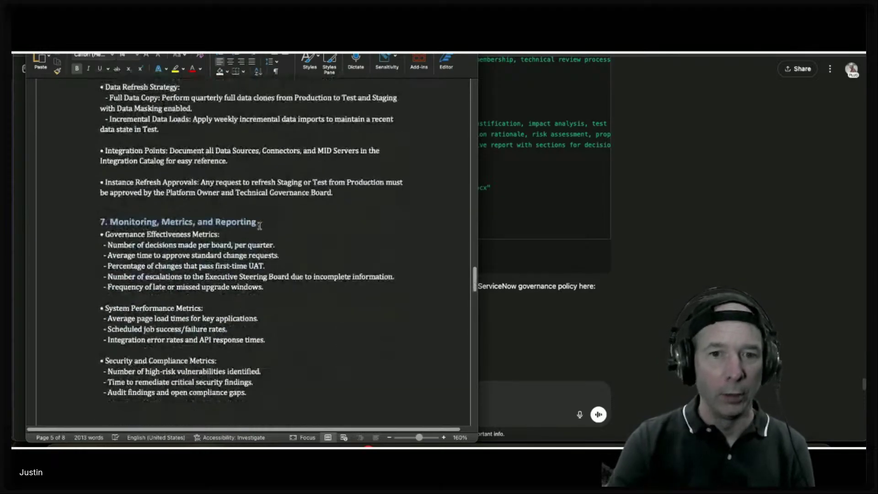
scroll(259, 226, "down", 10)
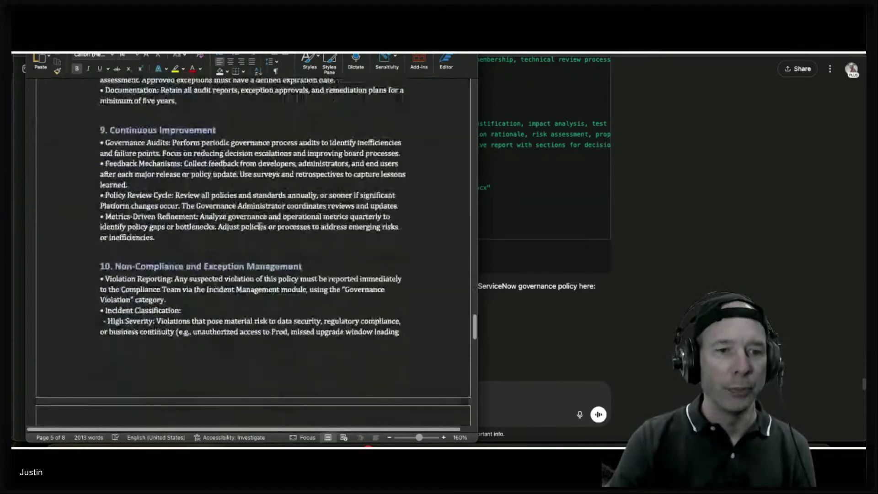
scroll(260, 226, "down", 9)
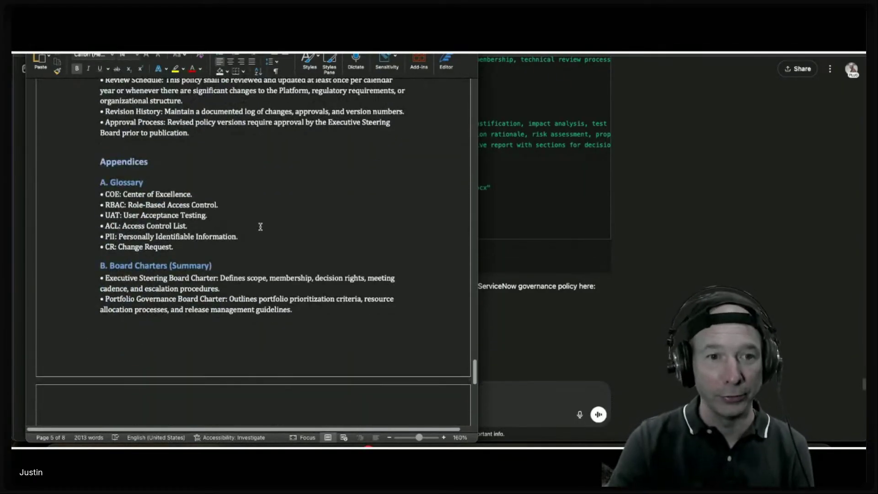
scroll(260, 227, "down", 5)
scroll(261, 238, "down", 9)
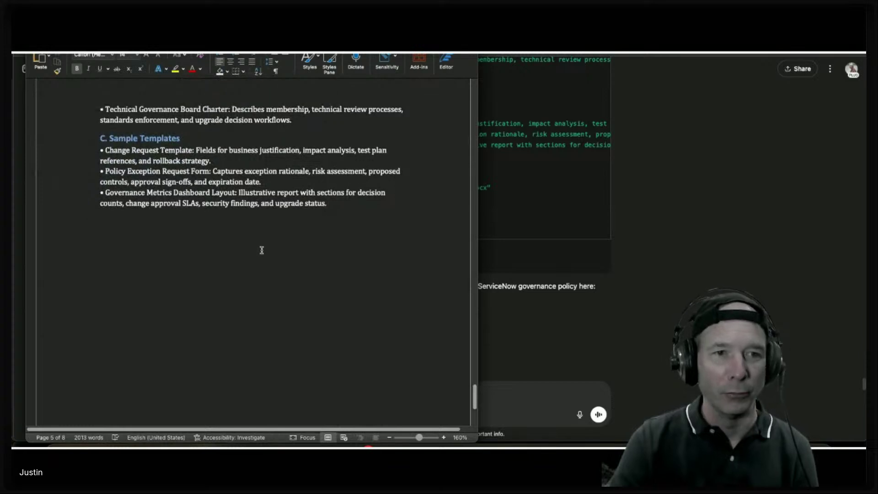
Select the entire policy text in the Word document and switch to the Create New Policy form in ServiceNow
left_click(324, 231)
key("super+a")
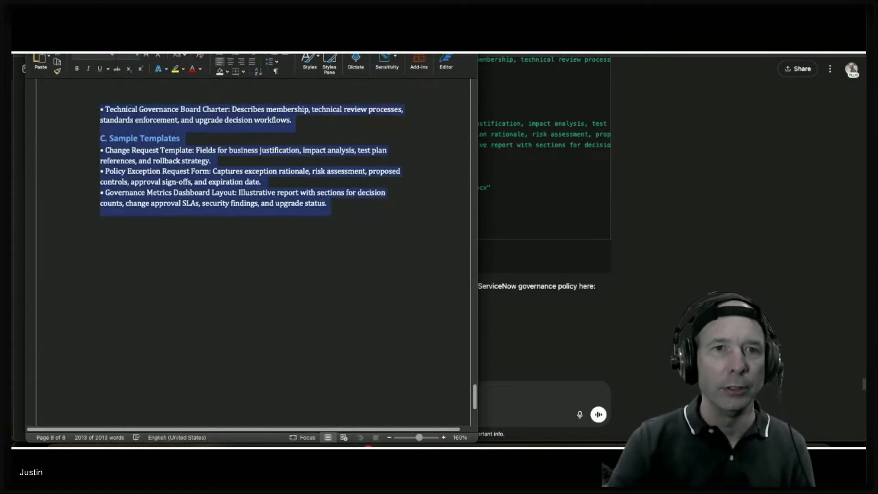
key("super+Tab")
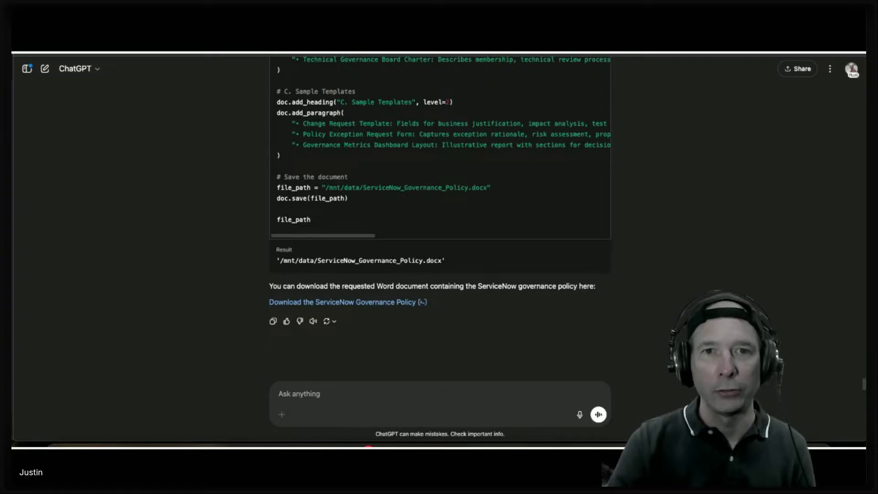
key("super+Tab")
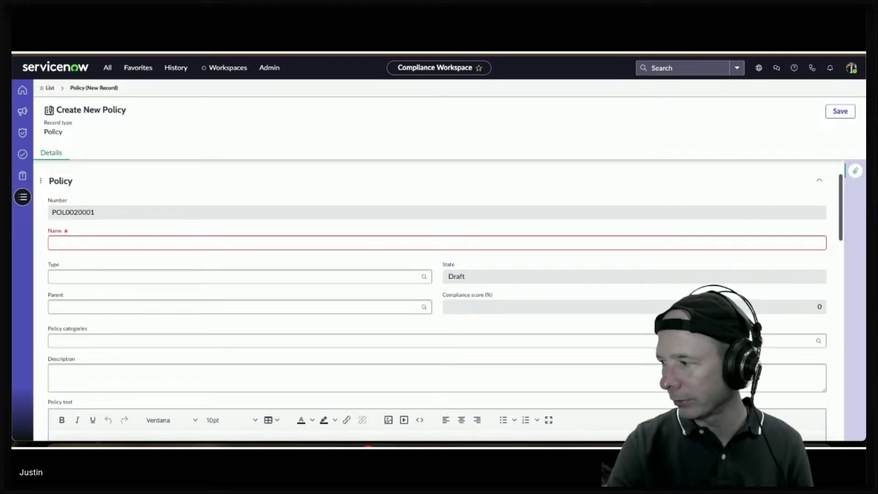
Name the new policy "ServiceNow Governance" and set its type to Policy
left_click(116, 240)
type("Serv")
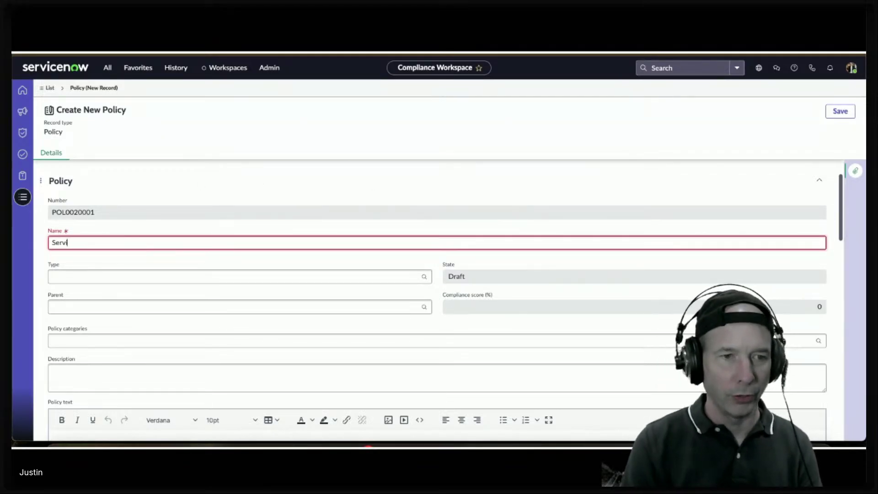
type("iceNow Governance")
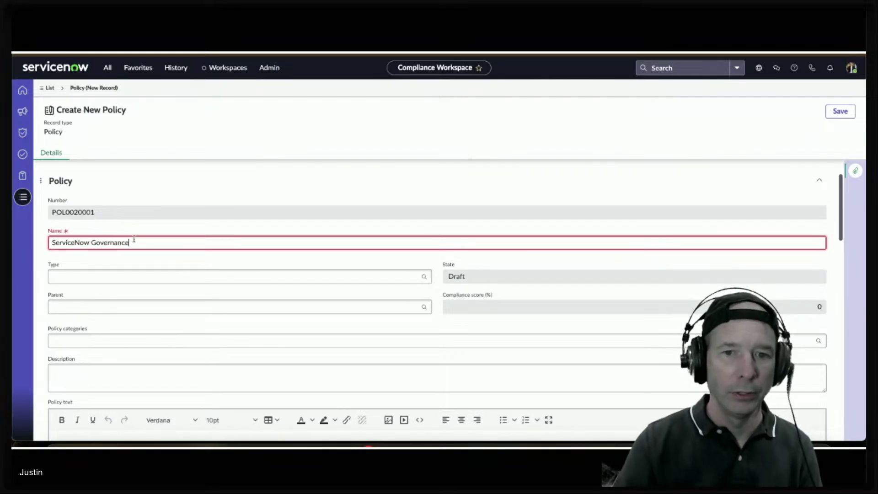
left_click(269, 274)
type("policy")
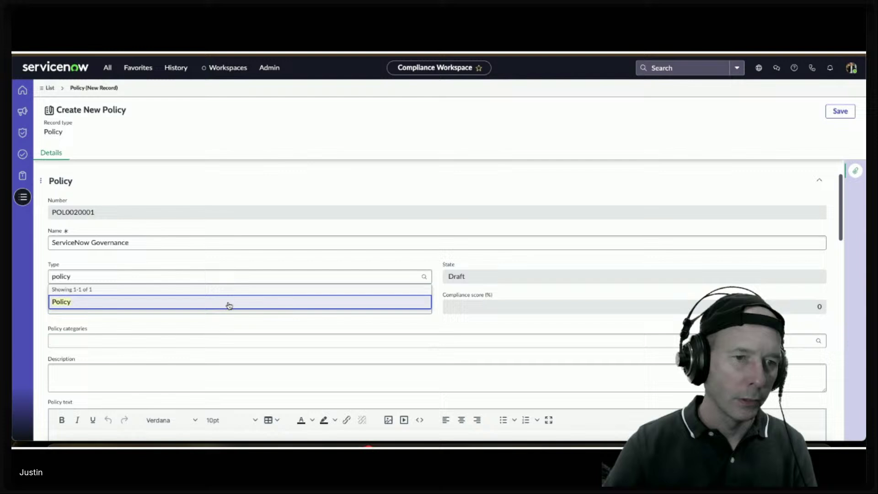
left_click(227, 300)
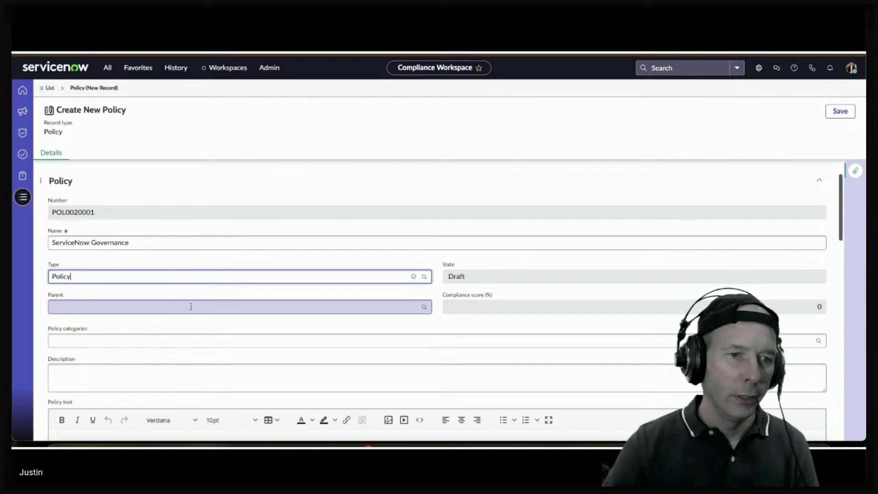
Try to save the new policy record with the description and policy text left blank
left_click(160, 374)
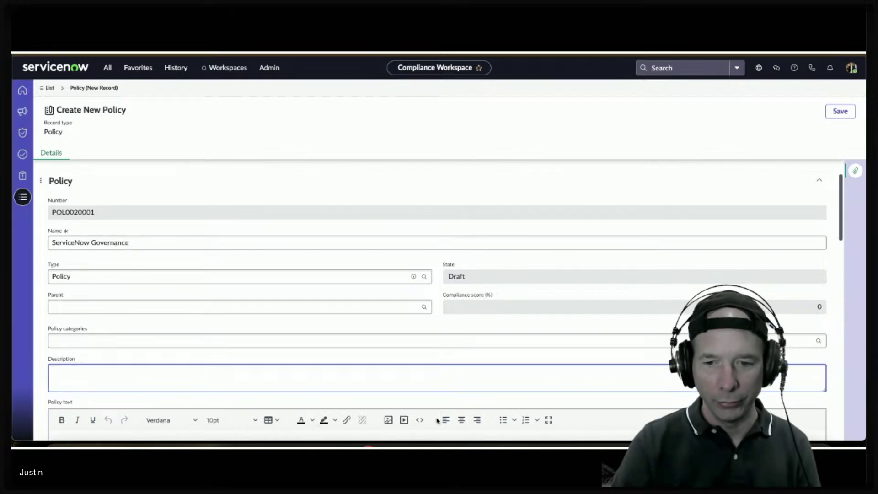
mouse_move(513, 440)
scroll(105, 238, "down", 5)
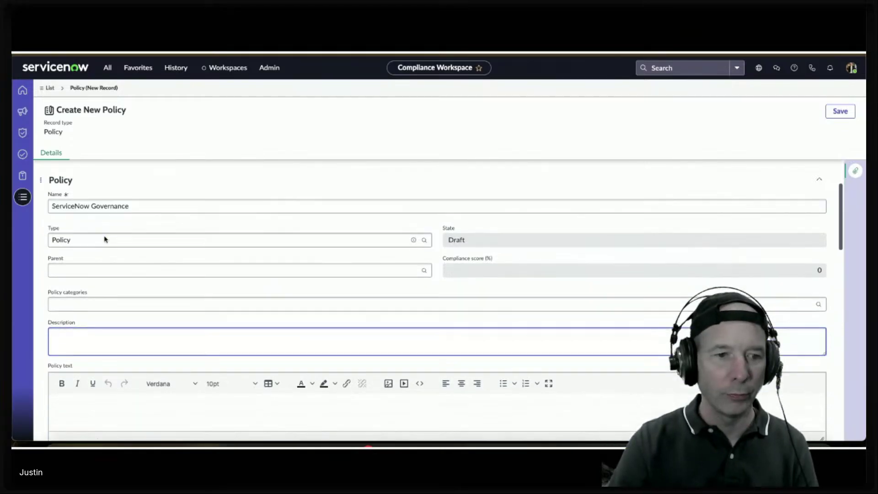
scroll(105, 238, "up", 5)
left_click(839, 112)
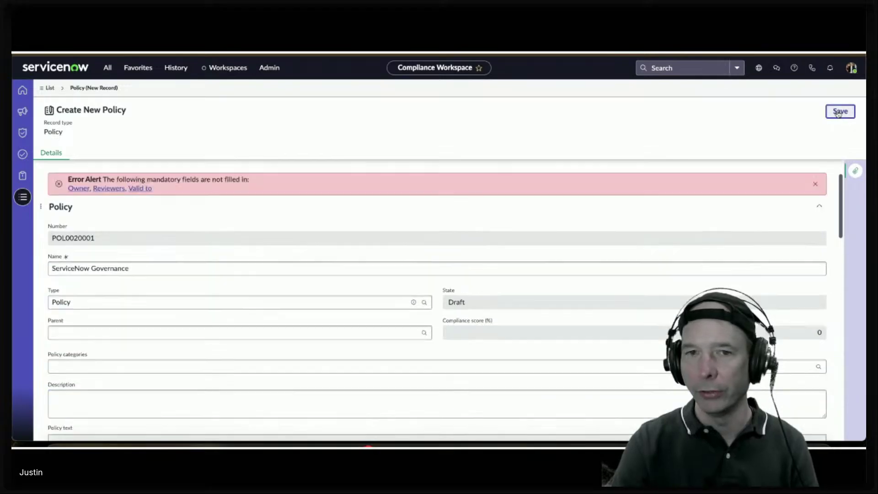
In the Assignment section, set the mandatory owner to the listed user marked as Architect
scroll(232, 245, "down", 10)
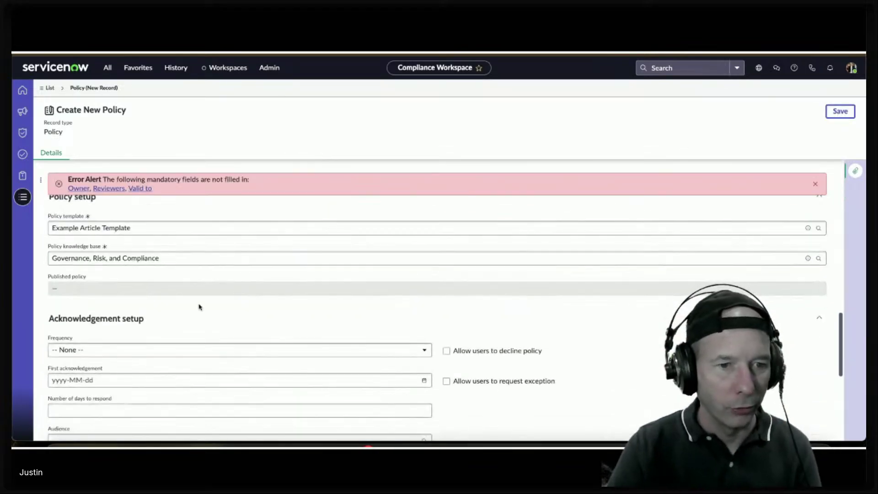
scroll(198, 300, "up", 5)
scroll(198, 300, "down", 1)
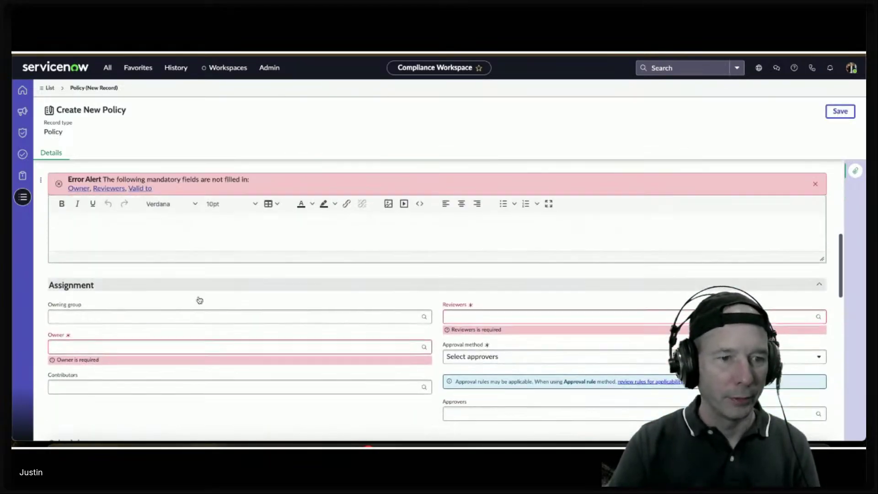
left_click(194, 315)
type("sys")
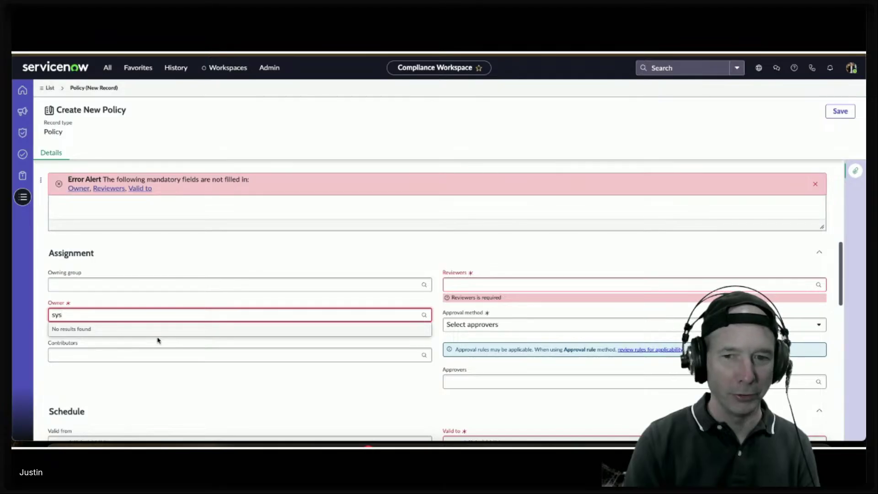
type("te")
key("BackSpace")
key("BackSpace")
key("BackSpace")
key("BackSpace")
key("BackSpace")
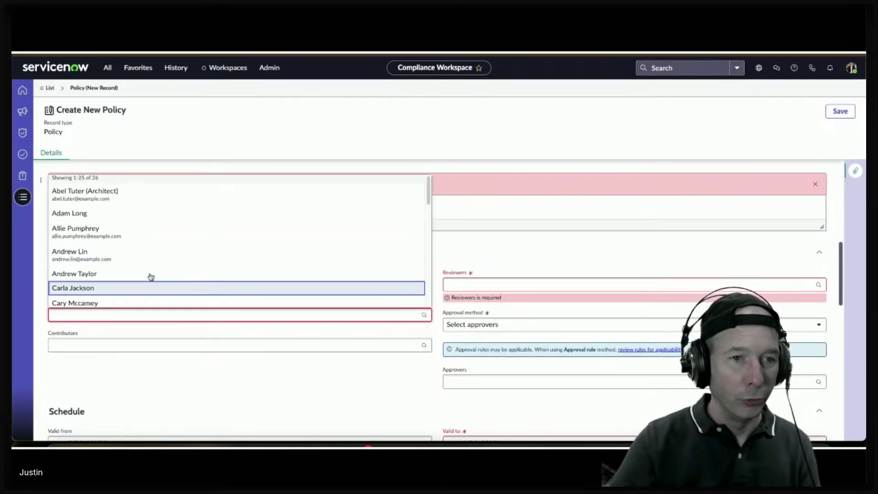
left_click(106, 192)
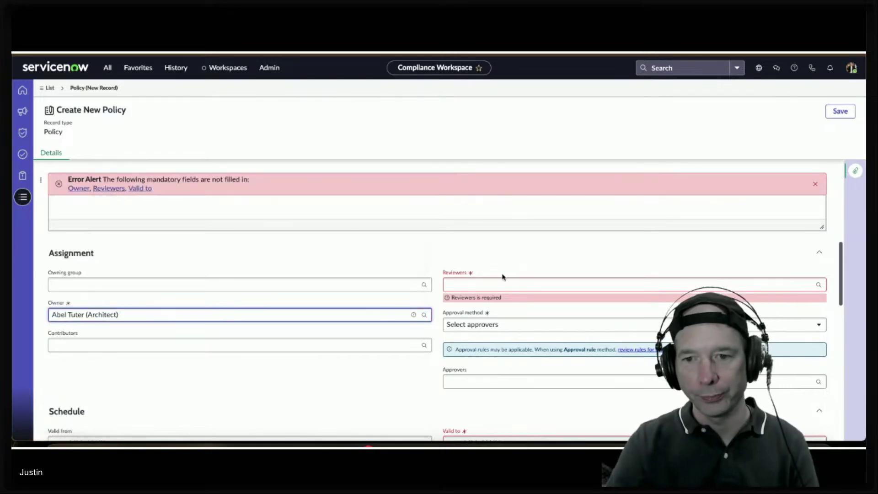
Try to find a reviewer for the policy by searching the mandatory Reviewers field for several different people's names
left_click(490, 284)
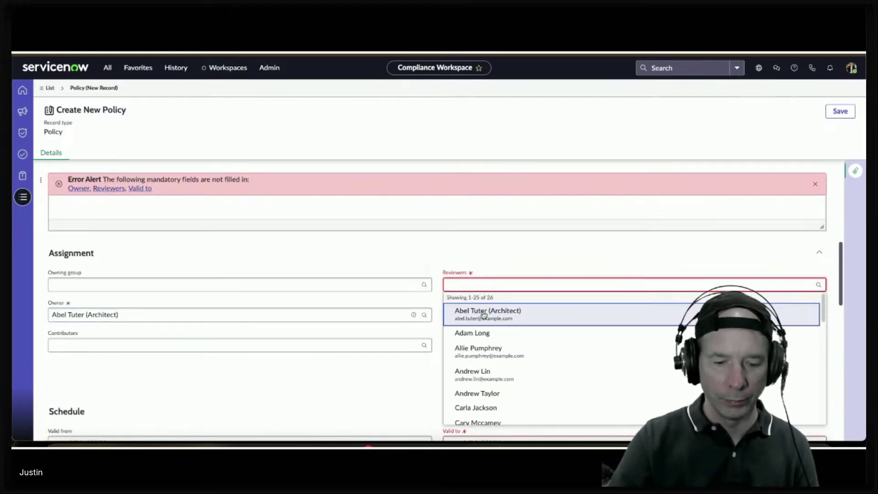
type("abraham lin")
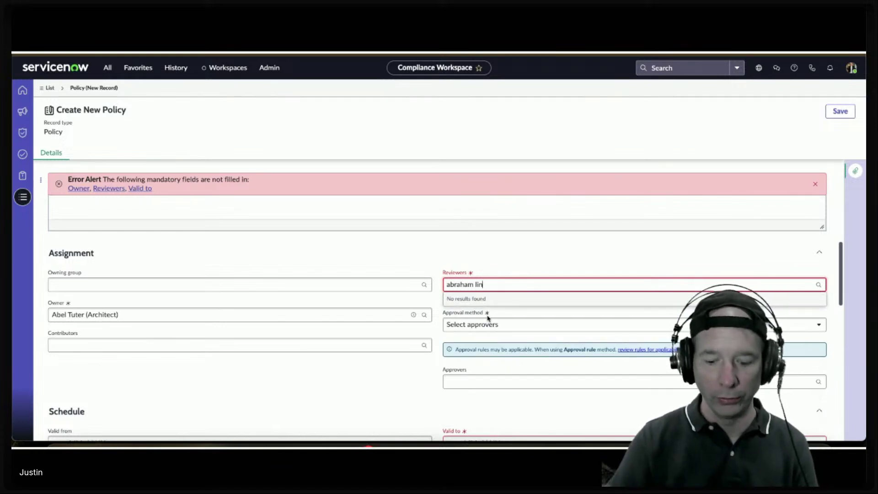
key("BackSpace")
key("BackSpace")
key("BackSpace")
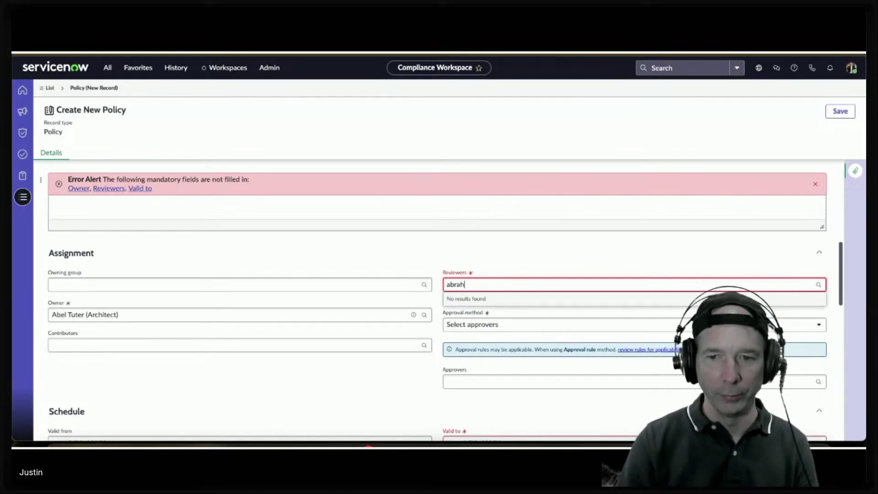
key("BackSpace")
key("BackSpace")
type("george")
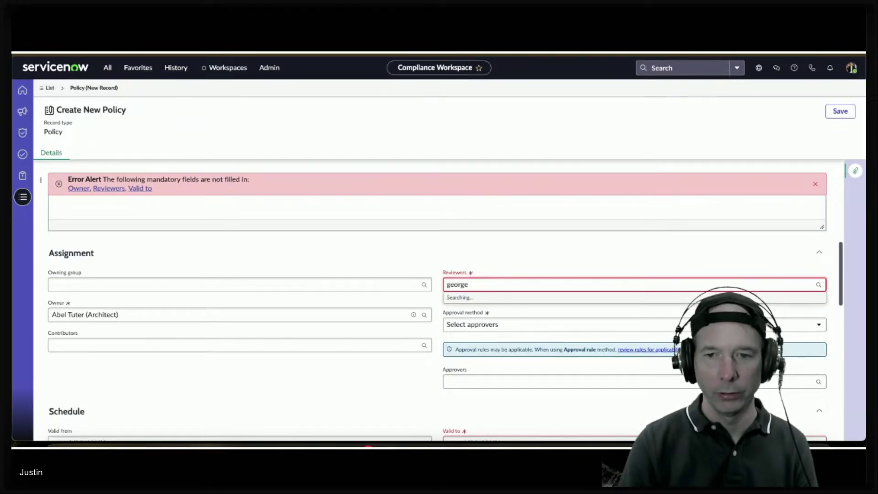
key("ctrl+a")
type("da")
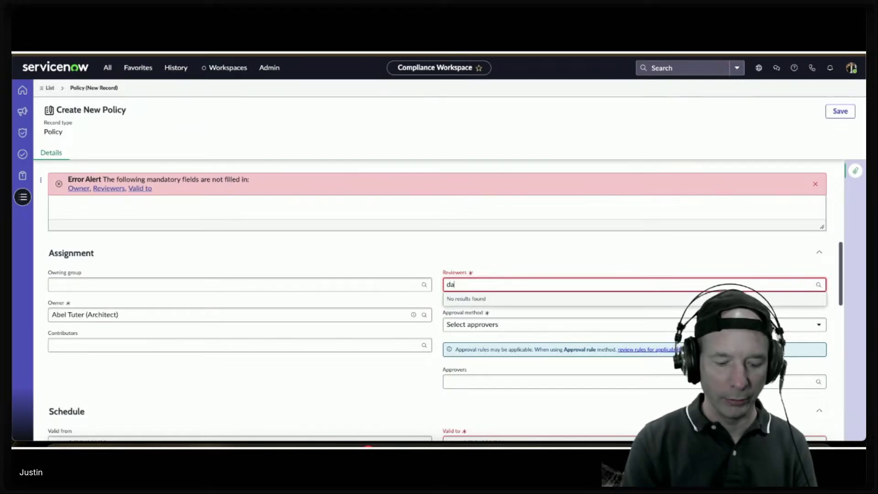
Clear the Reviewers search text and look up another user by name as the policy's reviewer
key("BackSpace")
key("BackSpace")
key("BackSpace")
key("BackSpace")
key("BackSpace")
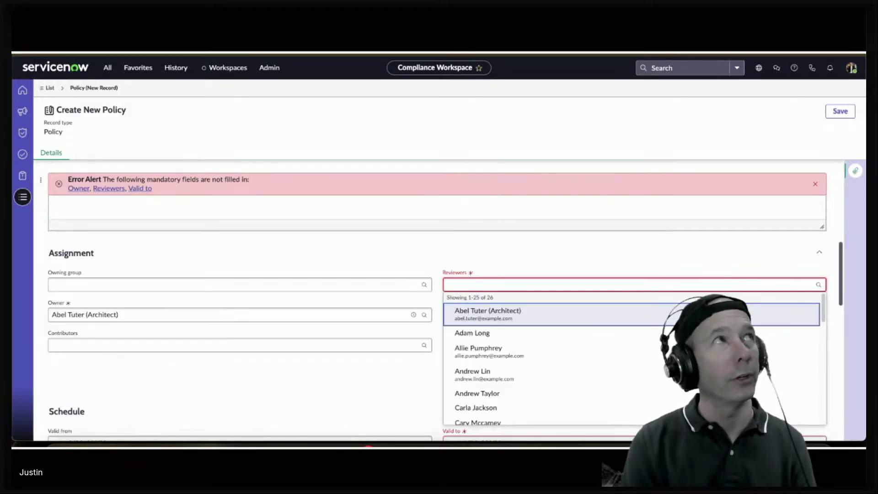
type("Fred lud")
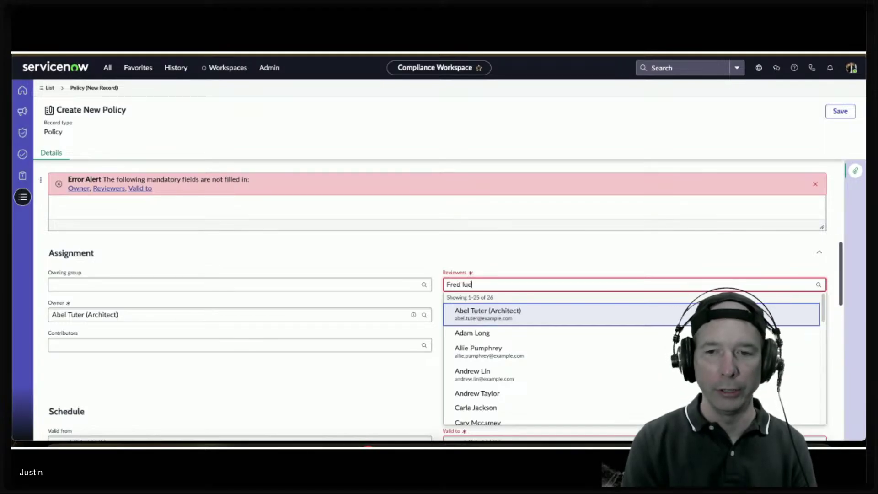
type("d")
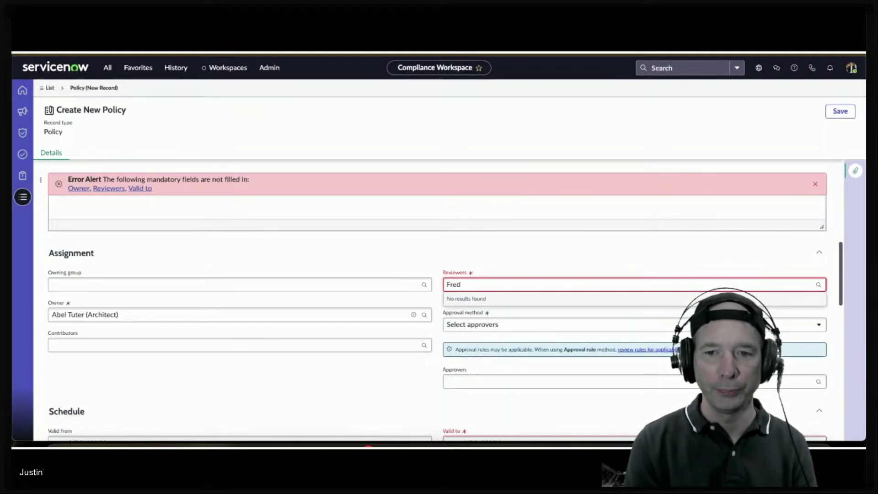
Assign the policy's owner as reviewer and as approver under the Select approvers method, and try to save the record
key("BackSpace")
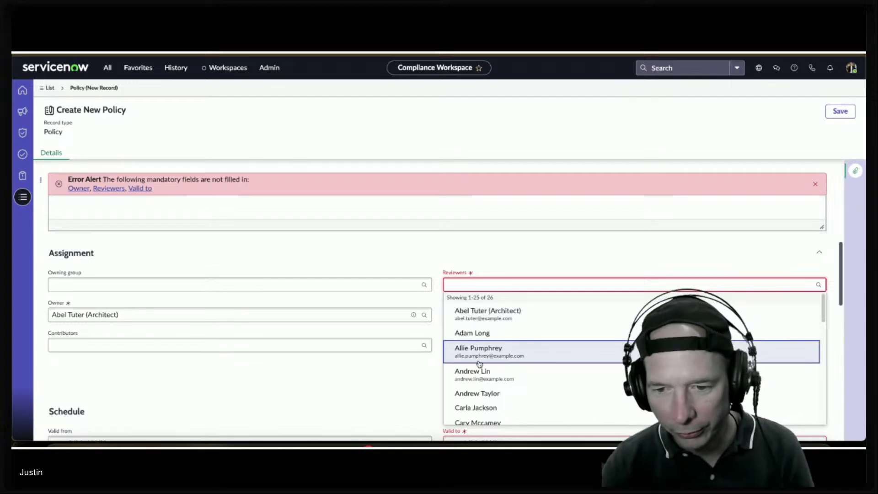
left_click(496, 311)
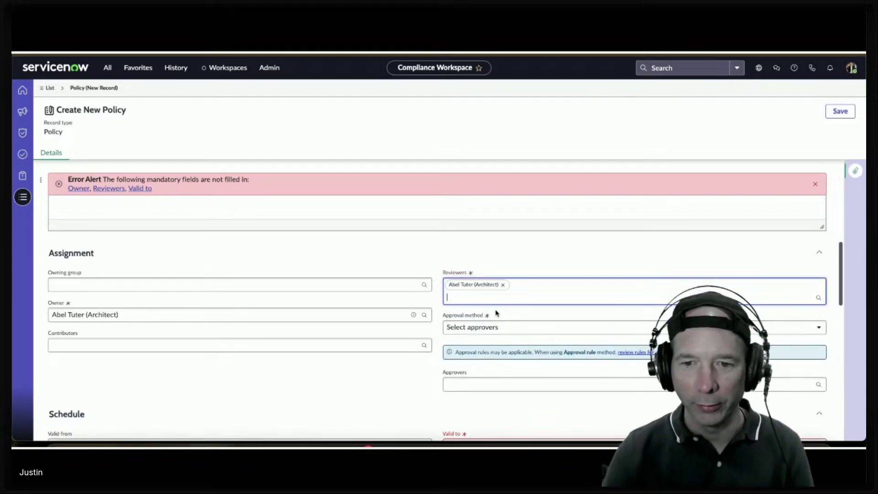
left_click(497, 327)
left_click(496, 340)
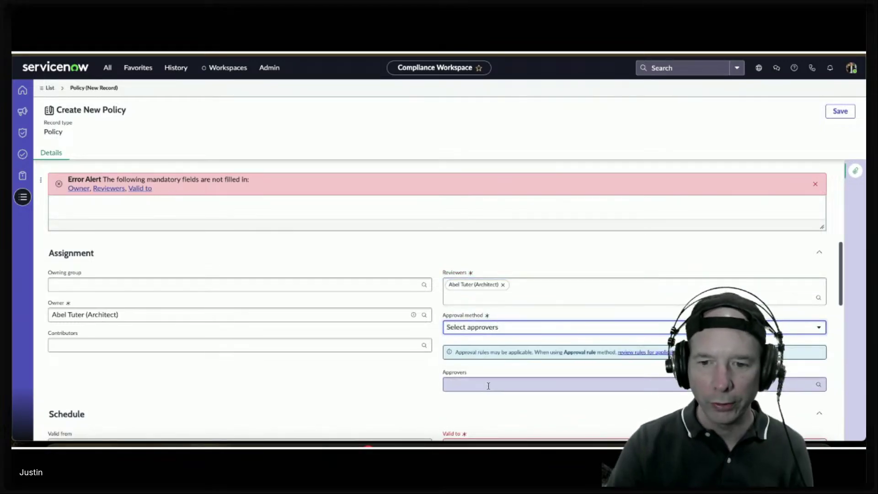
left_click(488, 384)
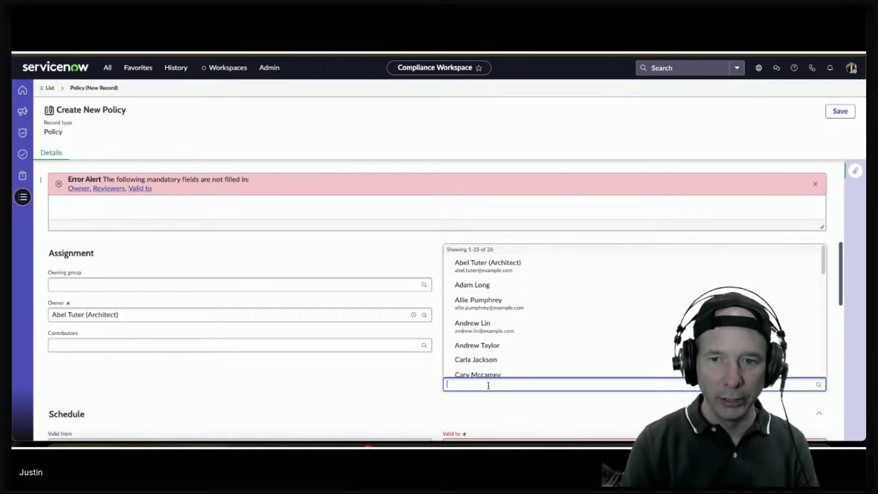
left_click(542, 268)
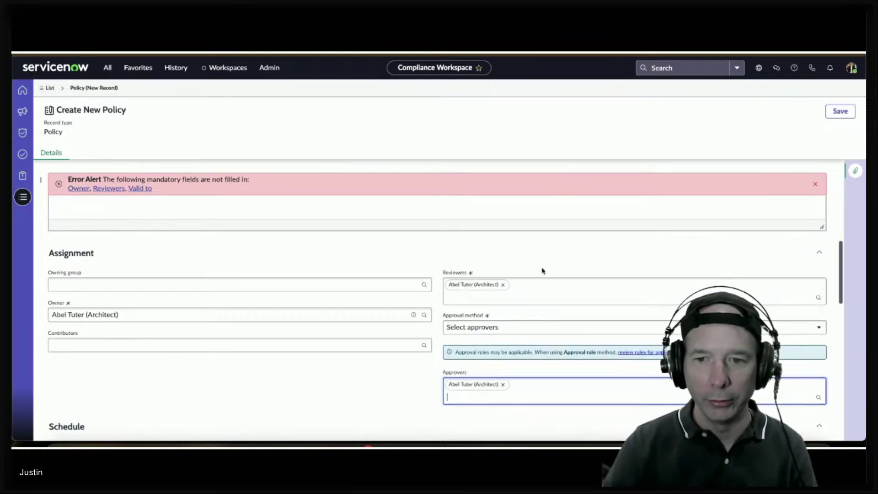
left_click(846, 117)
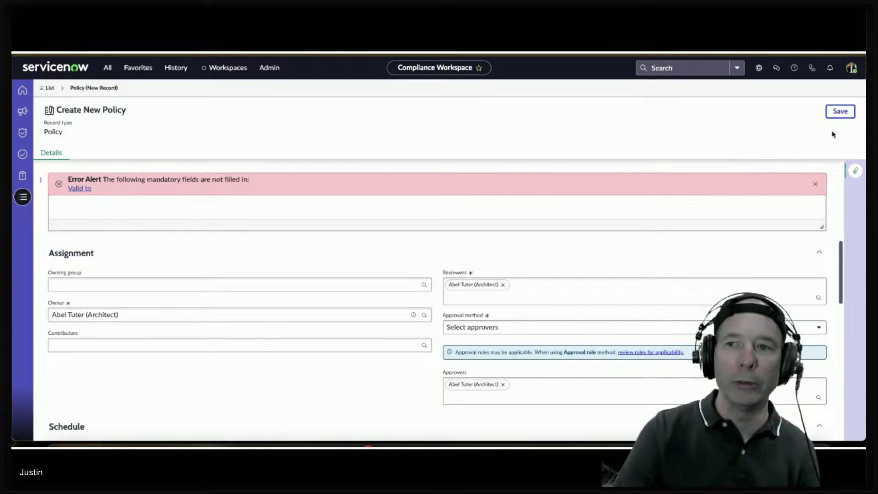
left_click(815, 184)
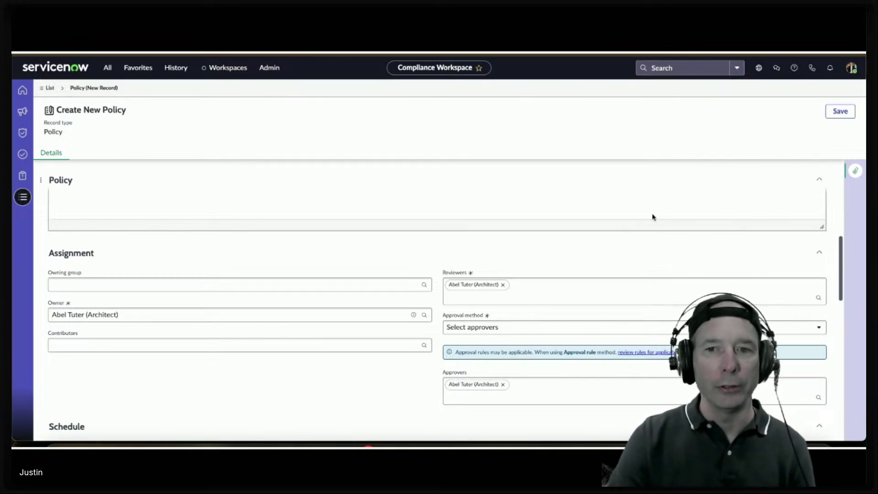
Pick June 4, 2026 as the policy's Valid to date in the Schedule section, with the time 10:41:41
scroll(293, 279, "down", 5)
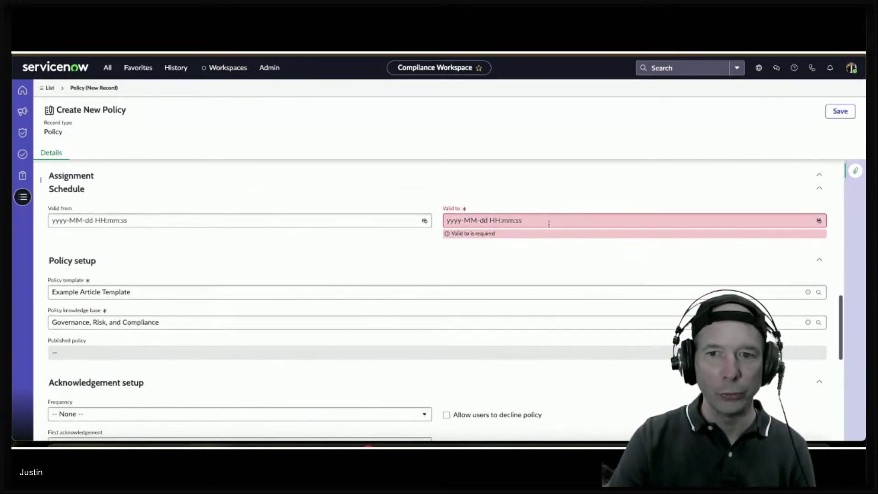
left_click(724, 218)
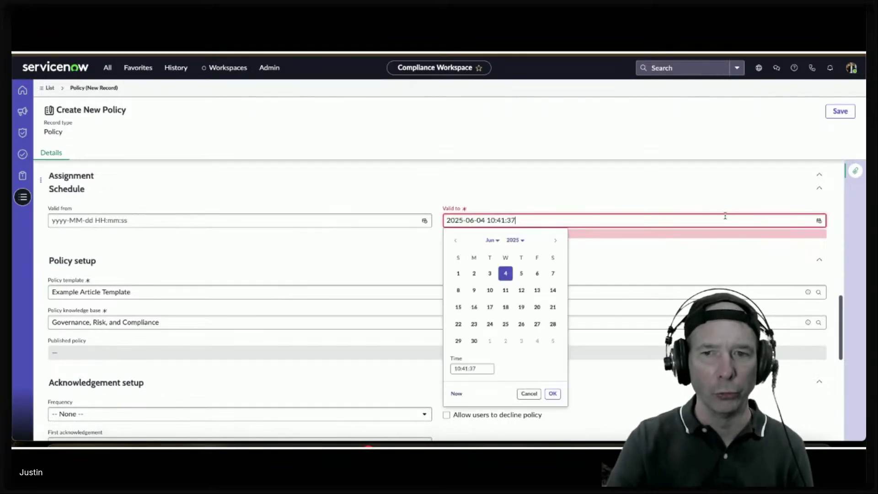
left_click(647, 256)
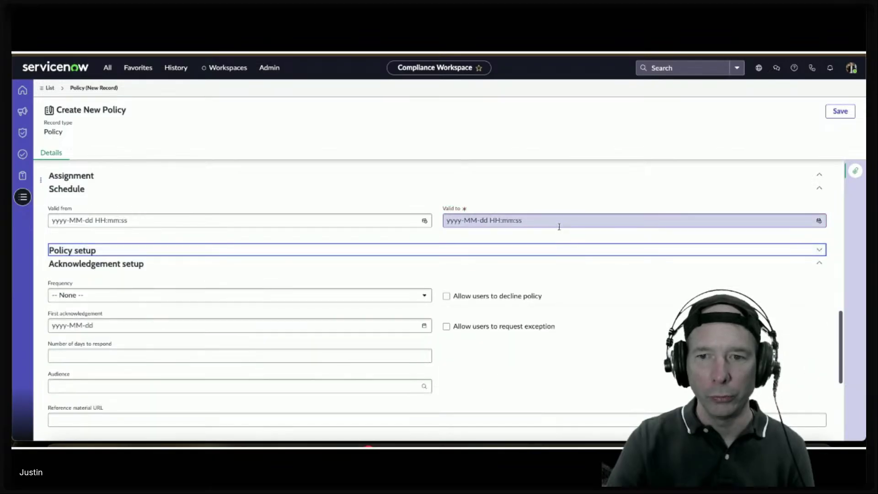
left_click(557, 249)
left_click(590, 220)
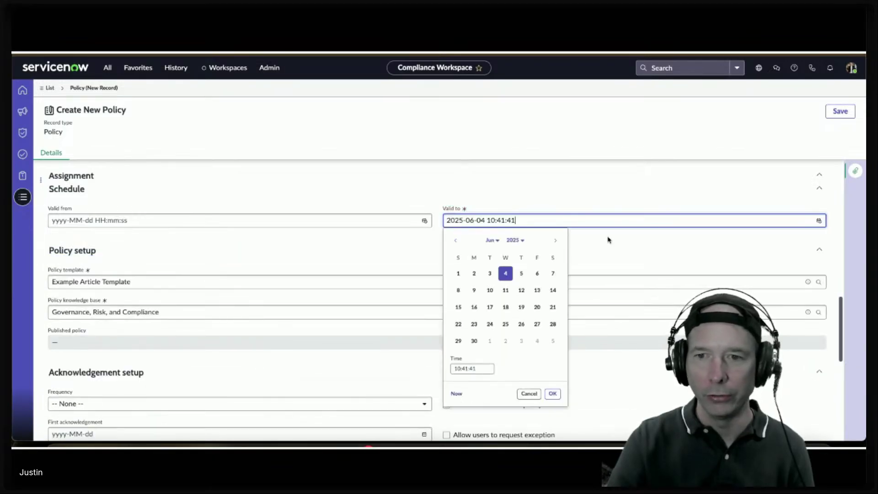
left_click(557, 241)
left_click(556, 242)
left_click(557, 241)
left_click(557, 241)
left_click(556, 241)
left_click(556, 241)
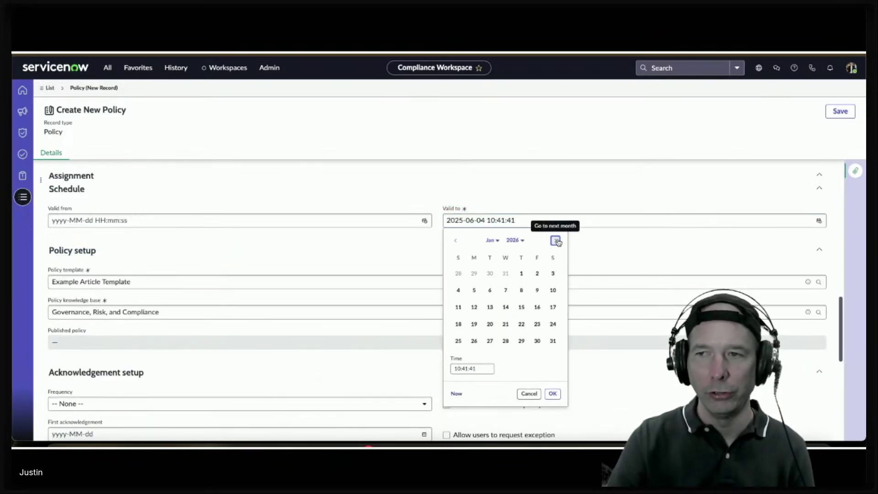
left_click(557, 241)
left_click(557, 241)
left_click(557, 241)
left_click(557, 241)
left_click(556, 241)
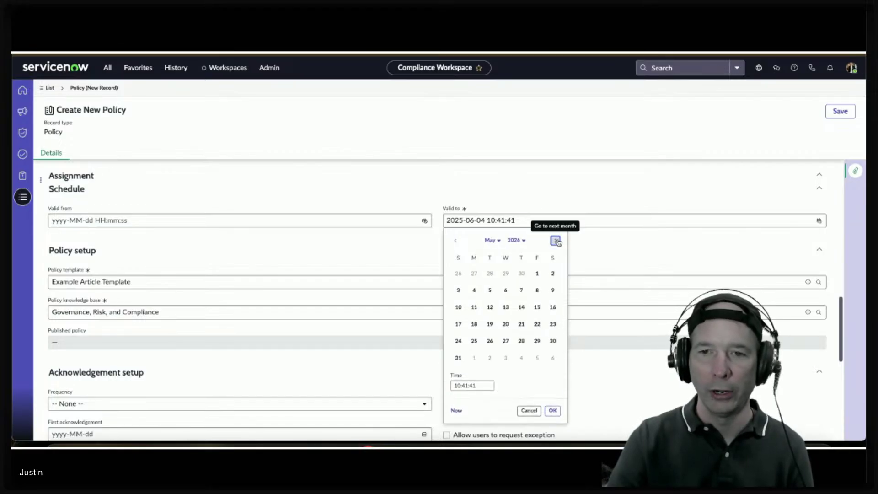
left_click(556, 241)
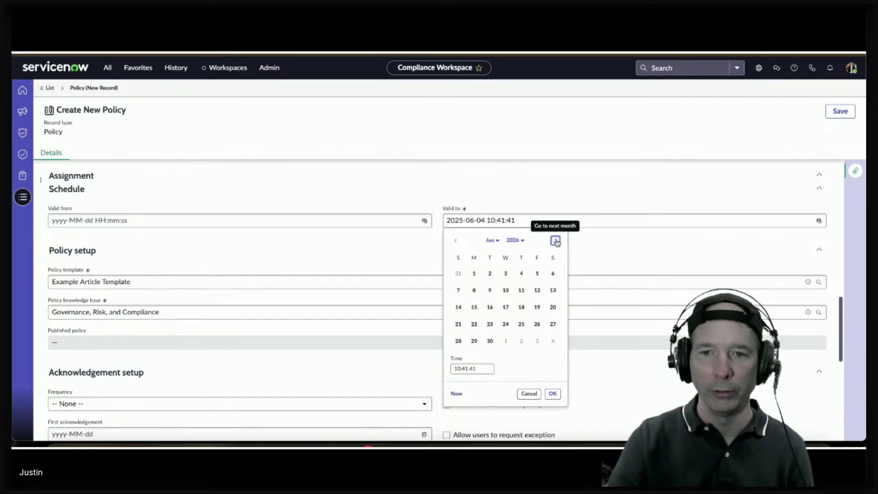
left_click(521, 274)
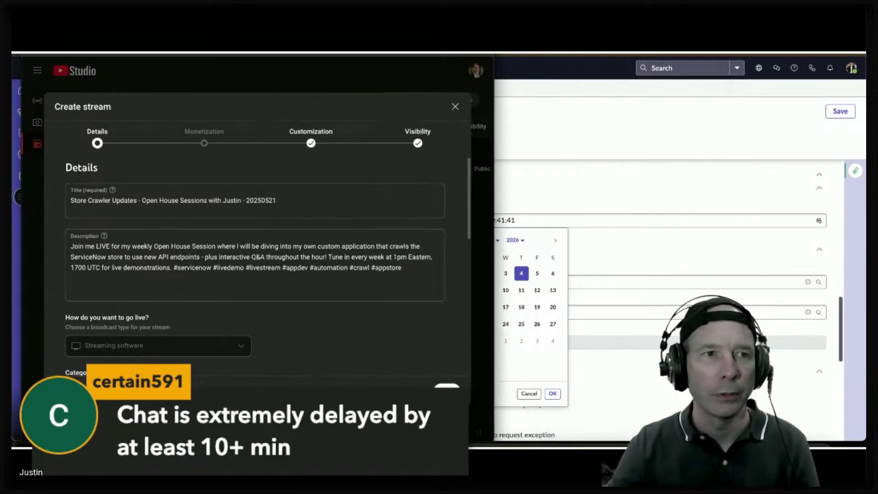
Switch to YouTube Studio and examine the stream's details and its live chat, participant mode and message delay settings
left_click(261, 255)
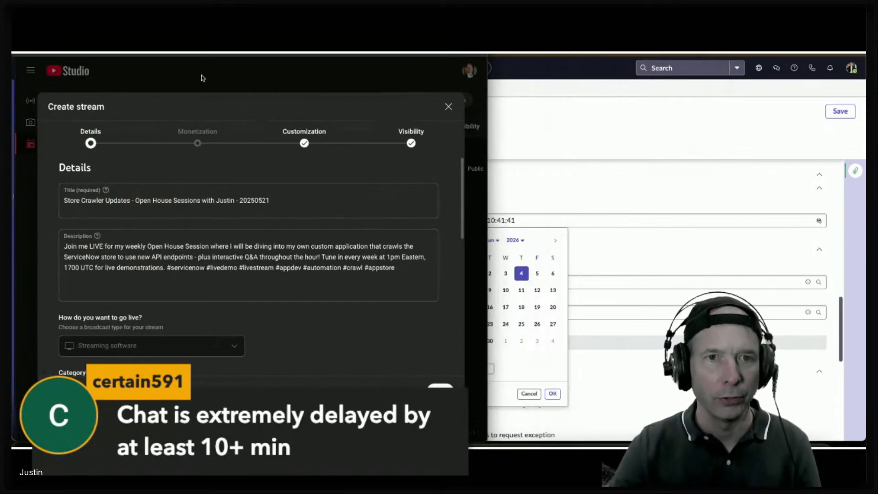
scroll(226, 275, "down", 10)
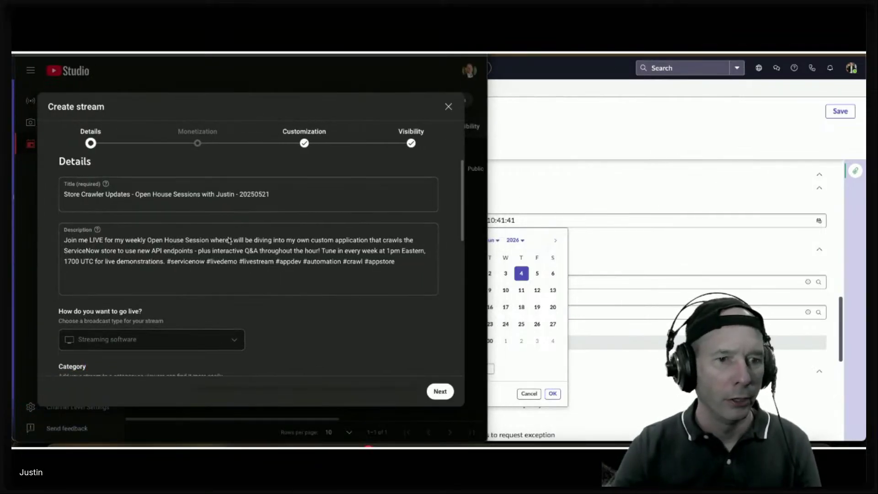
scroll(211, 308, "up", 4)
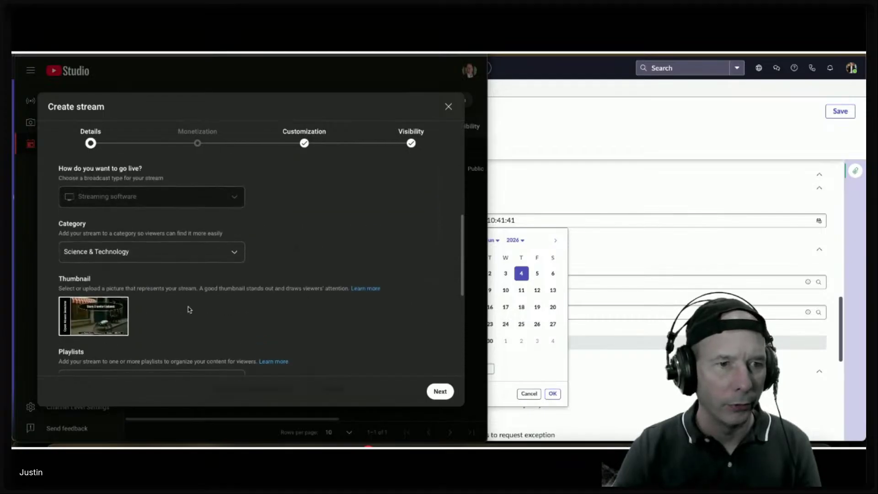
scroll(183, 313, "down", 5)
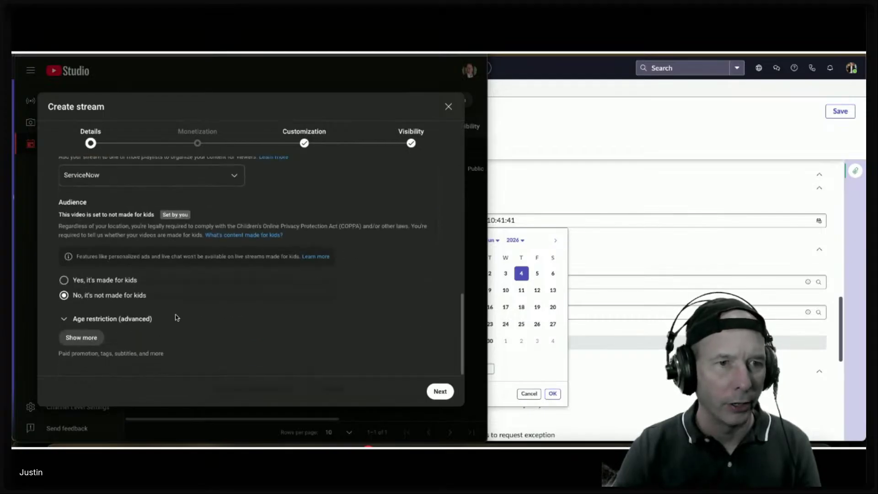
left_click(298, 144)
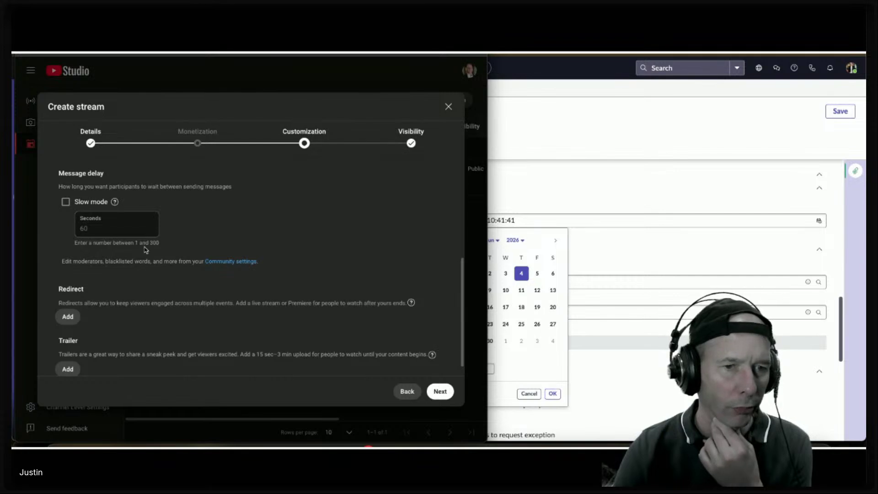
scroll(79, 264, "up", 5)
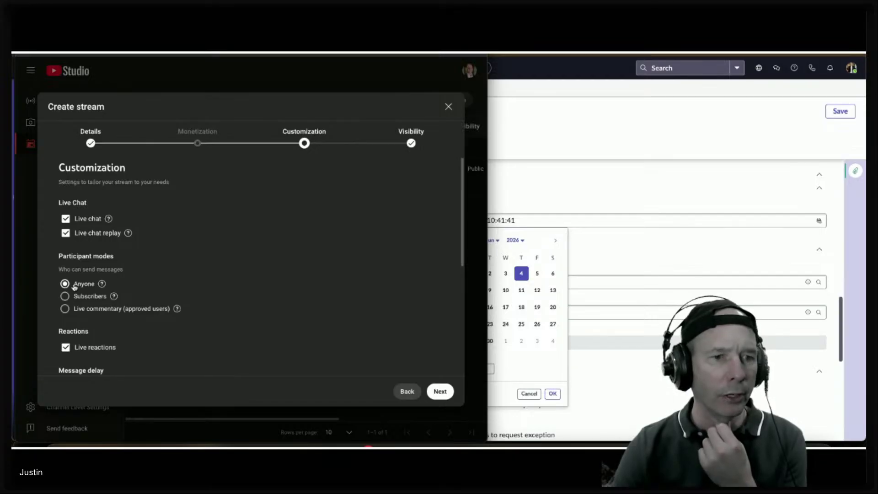
scroll(80, 270, "down", 2)
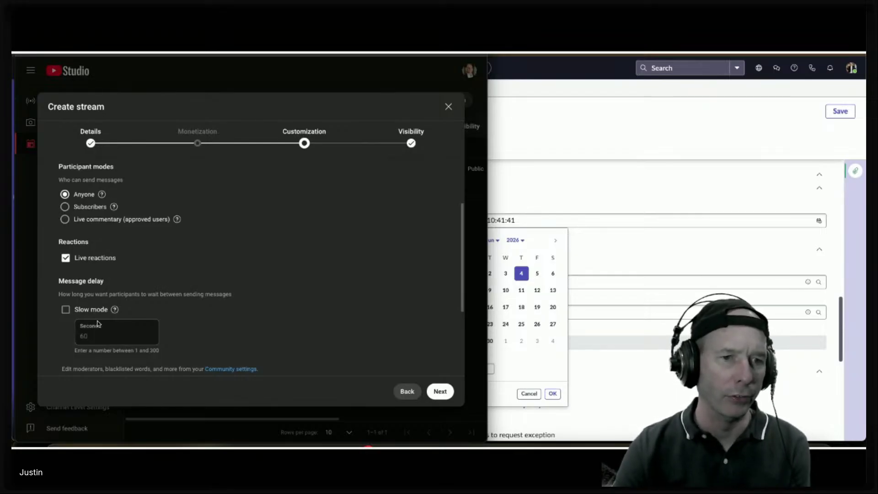
scroll(111, 273, "down", 1)
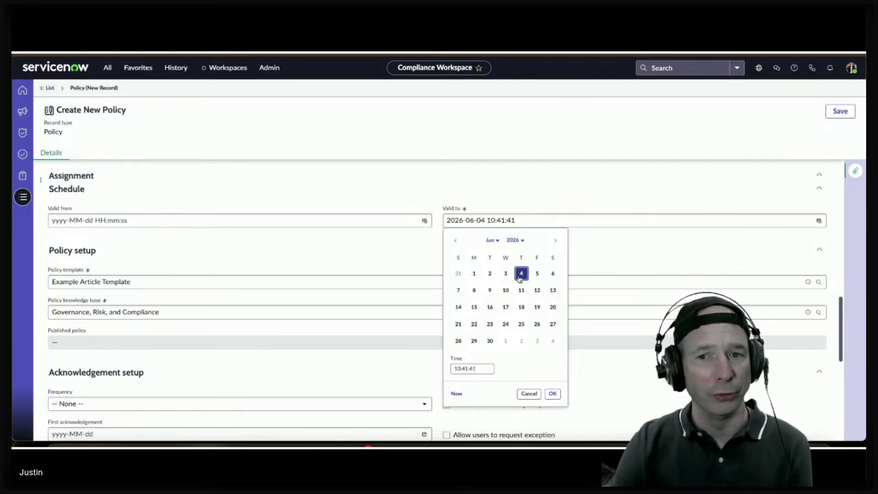
Return to the Compliance Workspace, confirm the chosen Valid to date, save the new policy and view its policy history
left_click(552, 393)
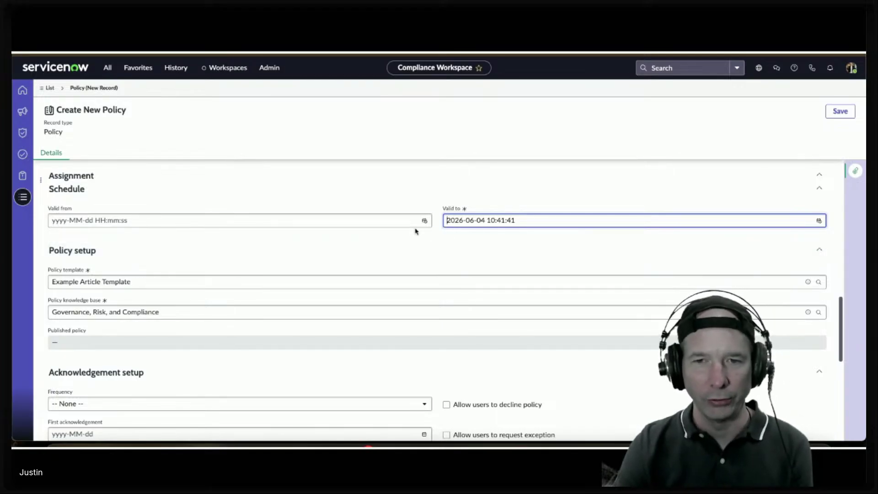
left_click(834, 114)
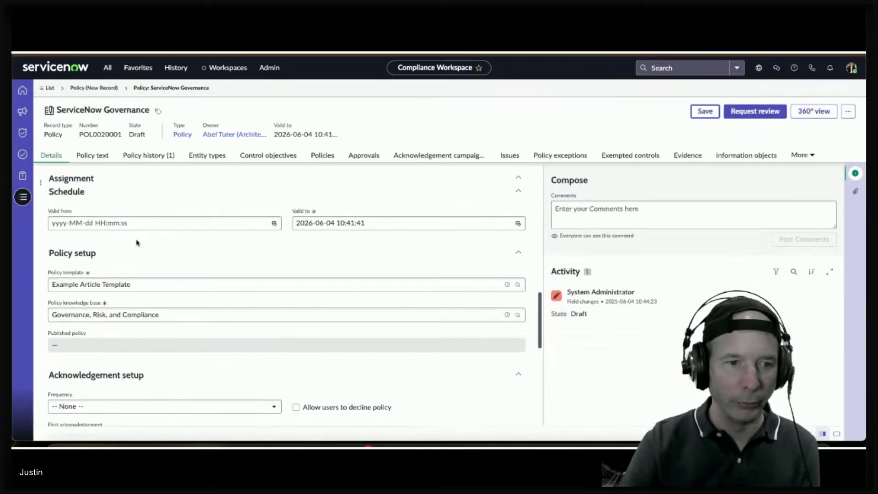
scroll(139, 246, "down", 4)
scroll(201, 263, "up", 5)
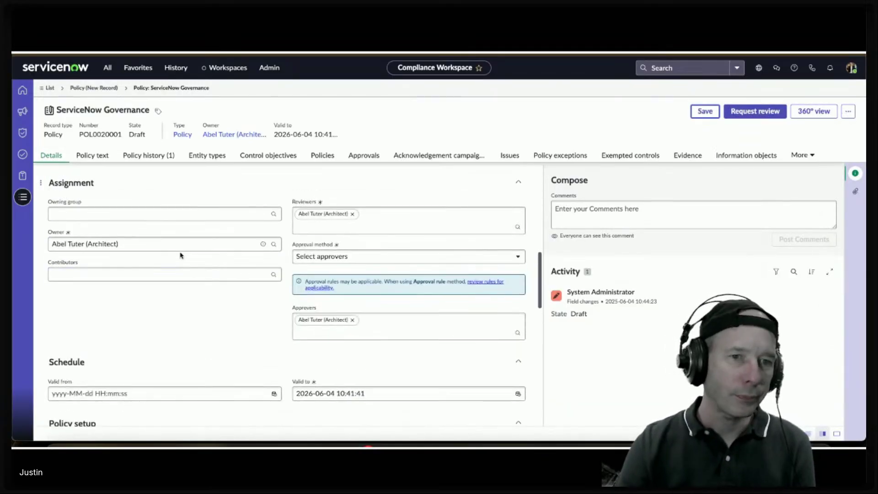
left_click(149, 155)
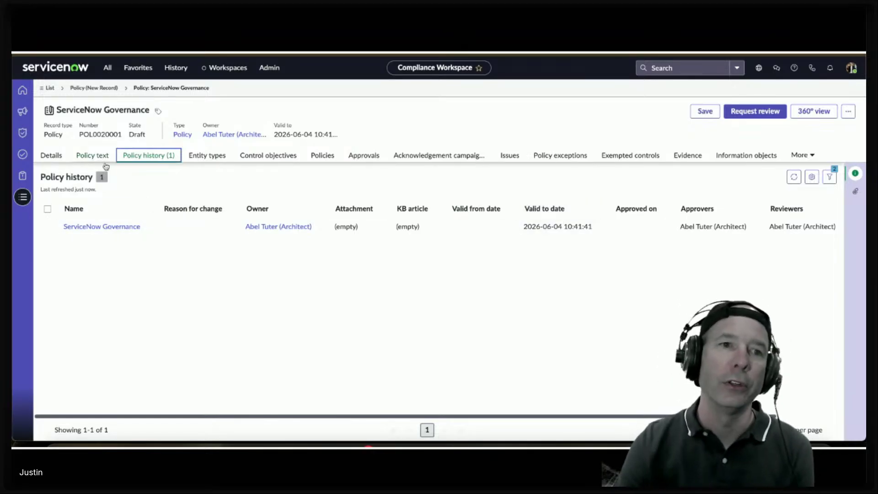
Enter "This is the best policy ever!" as the policy text and start a new line below it
left_click(89, 157)
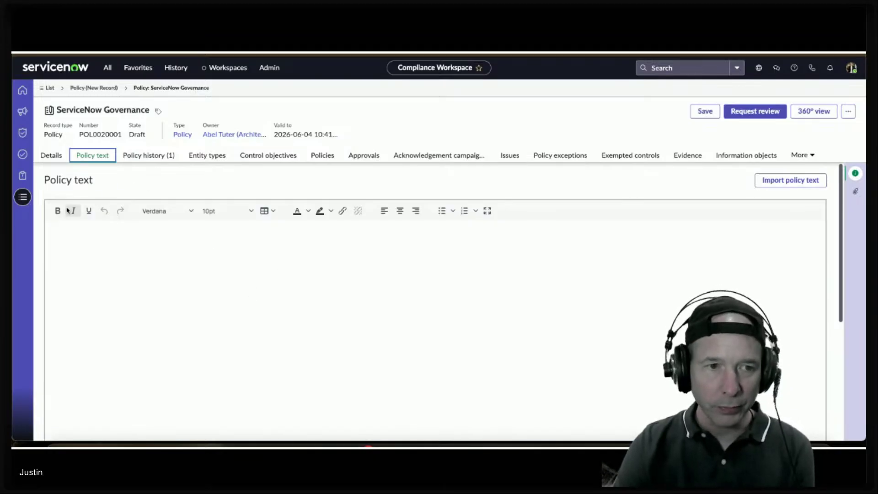
left_click(140, 240)
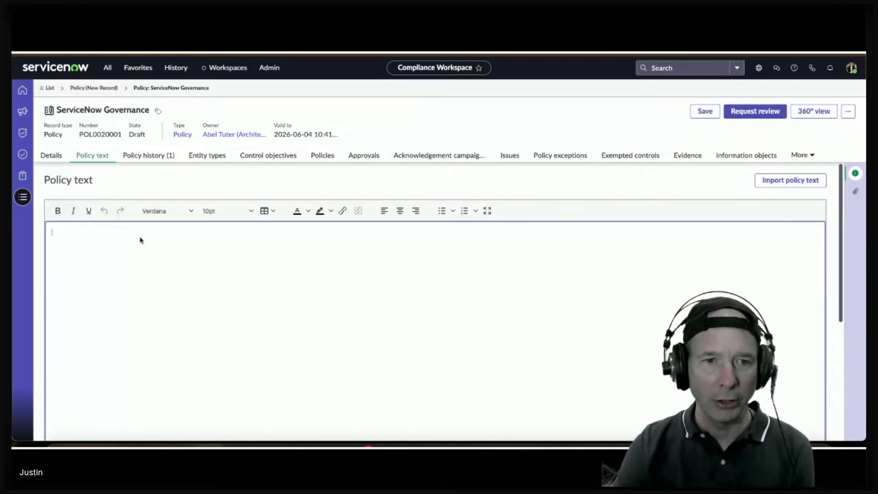
left_click(487, 210)
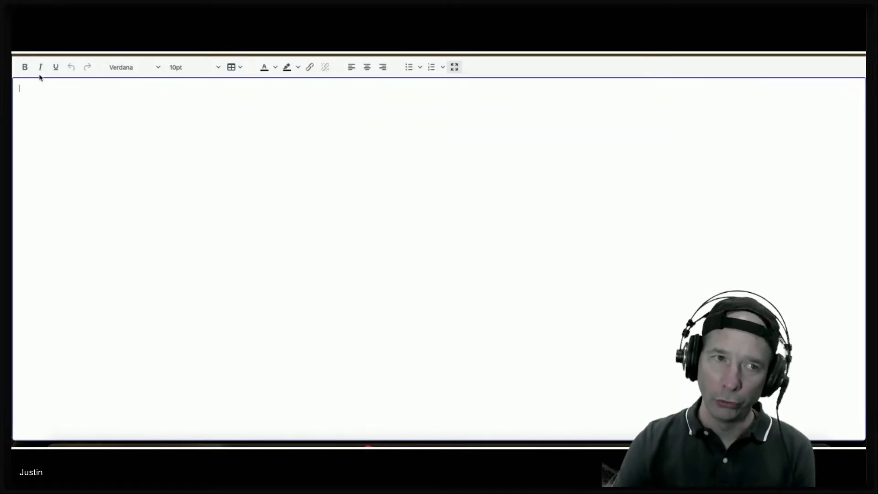
left_click(456, 68)
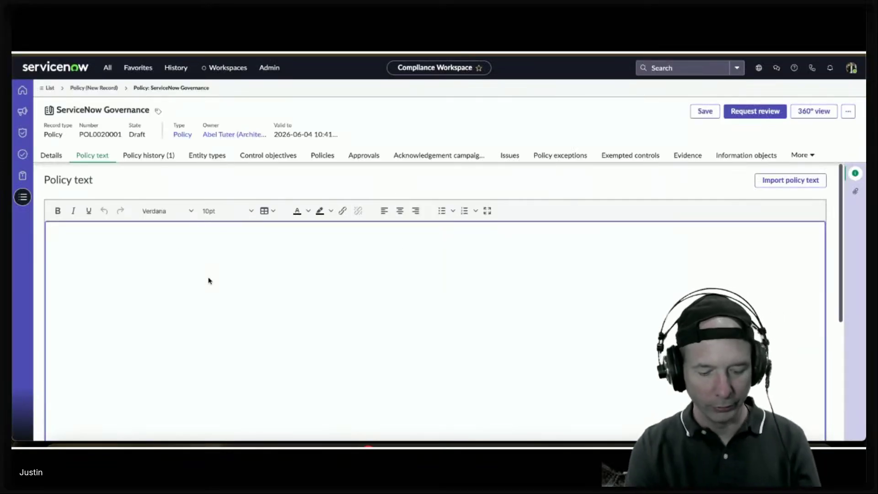
type("This is the best po")
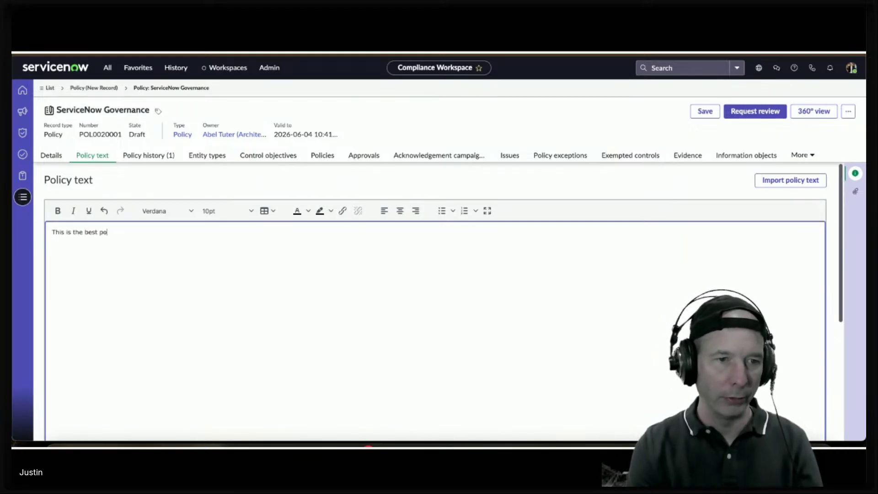
type("licy ever!")
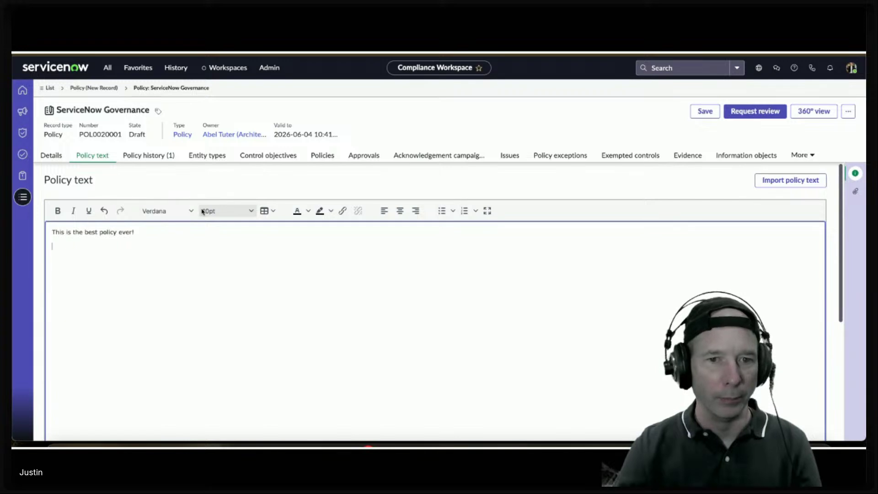
Add the heading "Policy Title" in 24pt below the first line of the policy text and start a new line
left_click(236, 213)
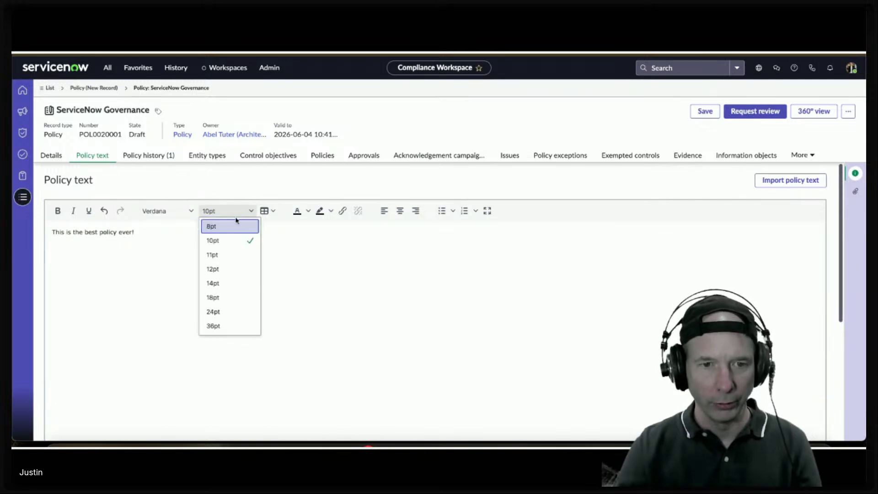
left_click(253, 327)
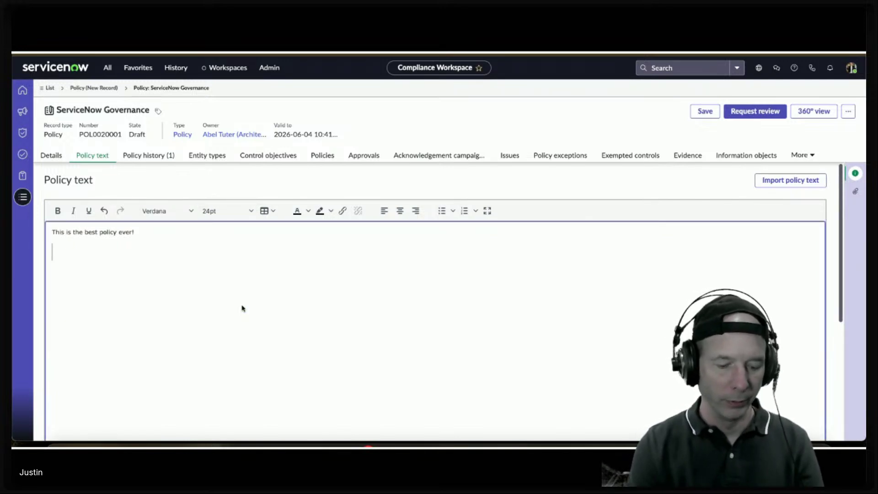
type("Policy Title")
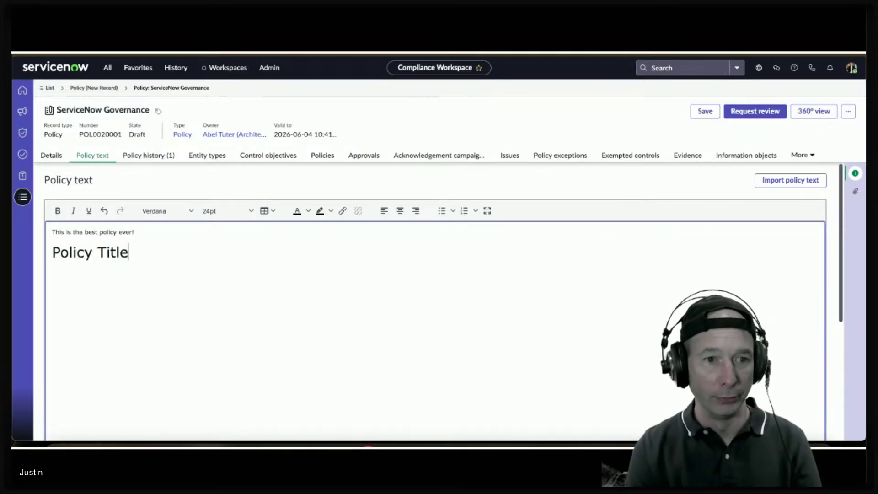
key("Return")
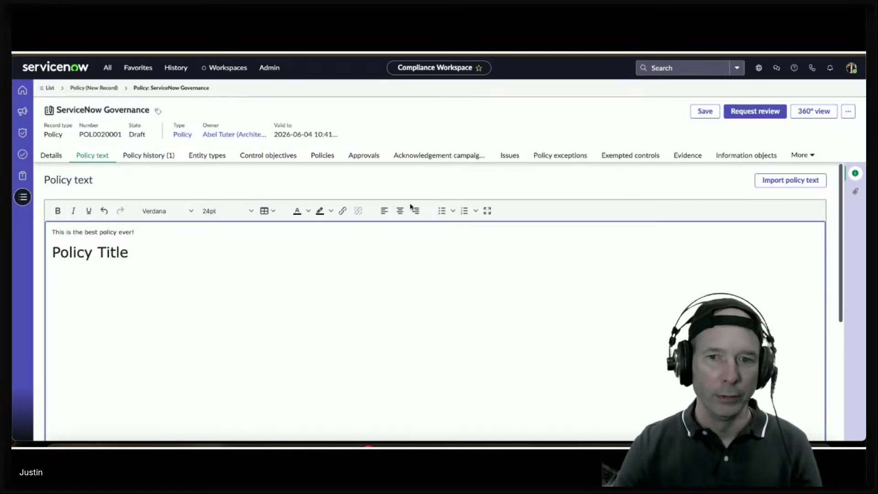
Add a 12pt bulleted list below the heading with the items Objective 1, Objective 2 and Objective 3
left_click(442, 210)
left_click(225, 216)
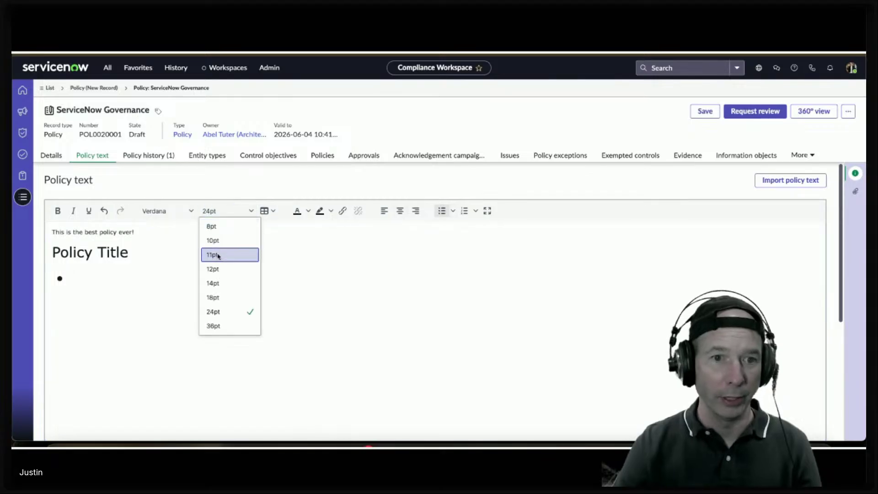
left_click(219, 255)
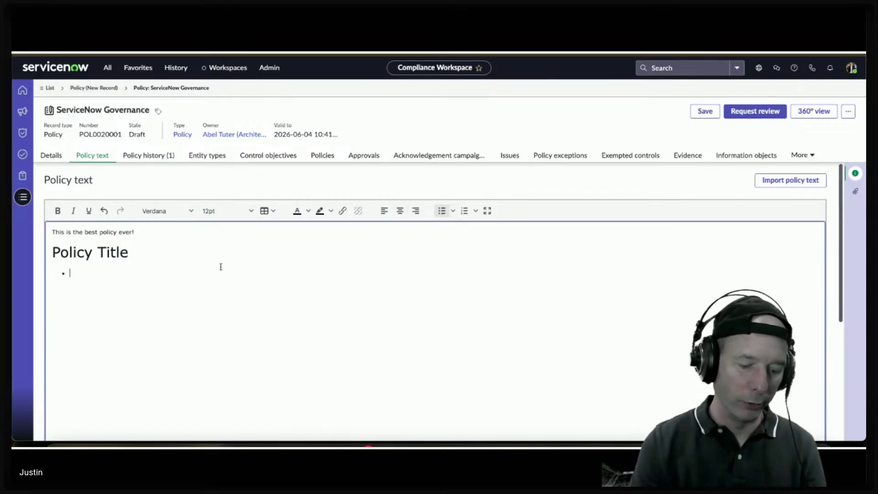
type("Objective 1")
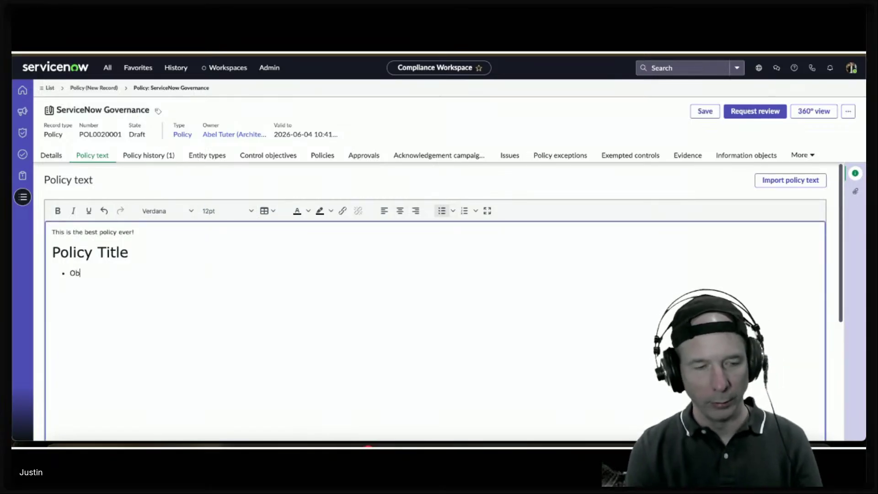
key("Return")
type("Objec")
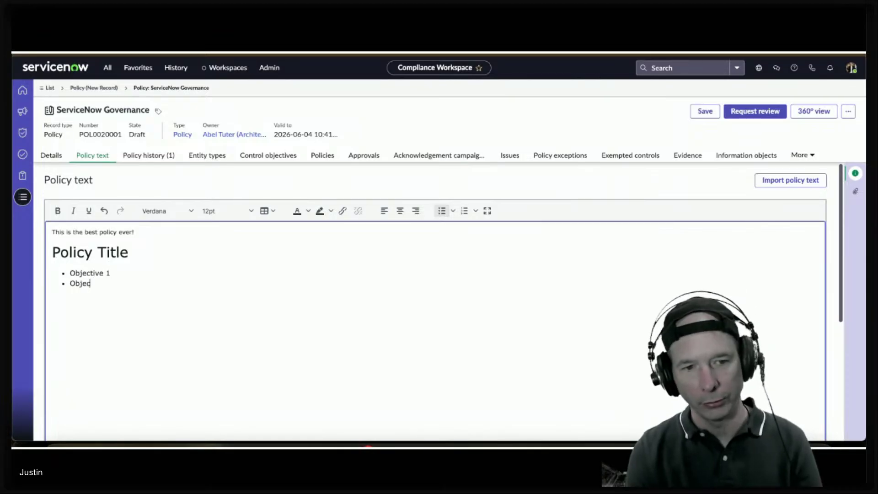
type("tive 2 Objet")
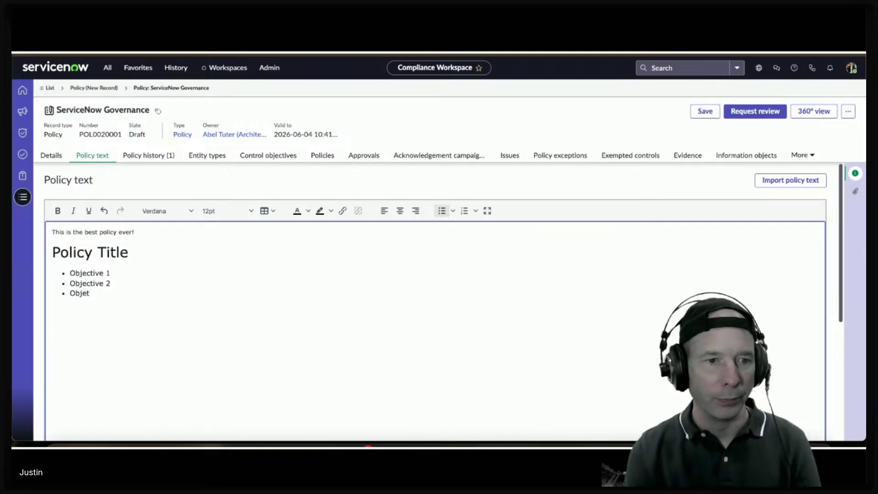
key("BackSpace")
type("ctive 3")
key("Return")
key("Return")
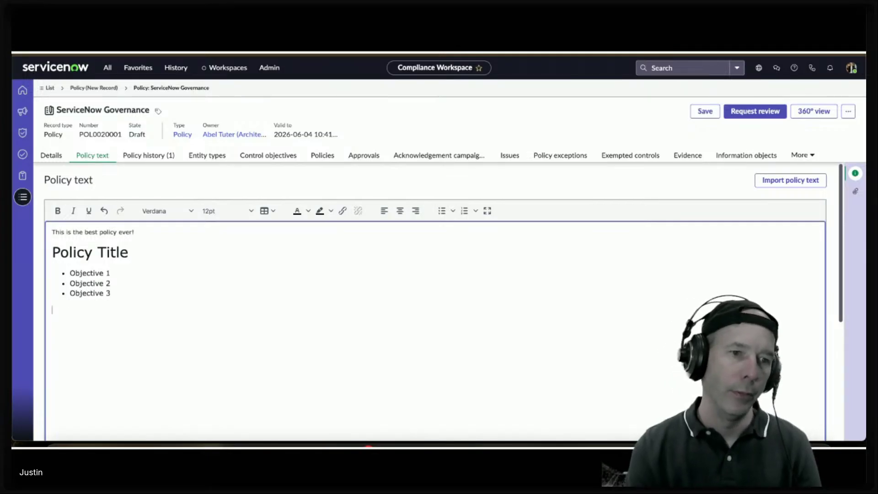
Insert a table of five columns and three rows below the bulleted list and enter "Applies To" in its first cell
left_click(267, 211)
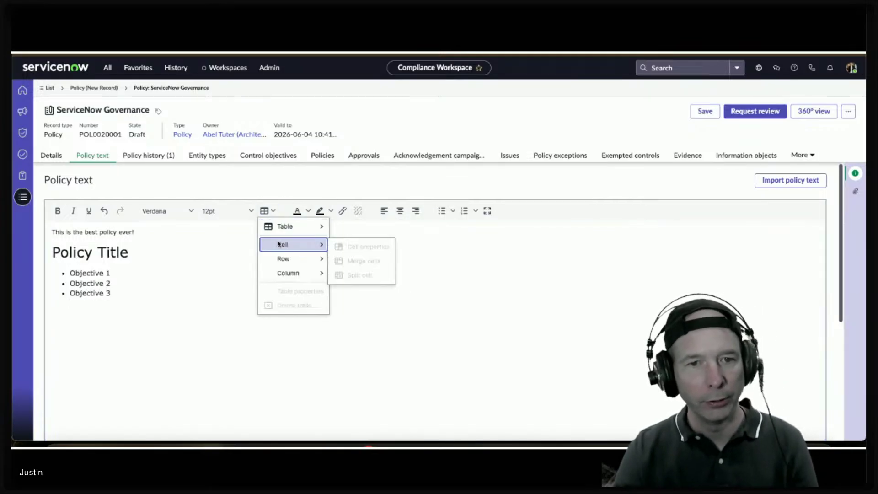
mouse_move(319, 225)
left_click(363, 238)
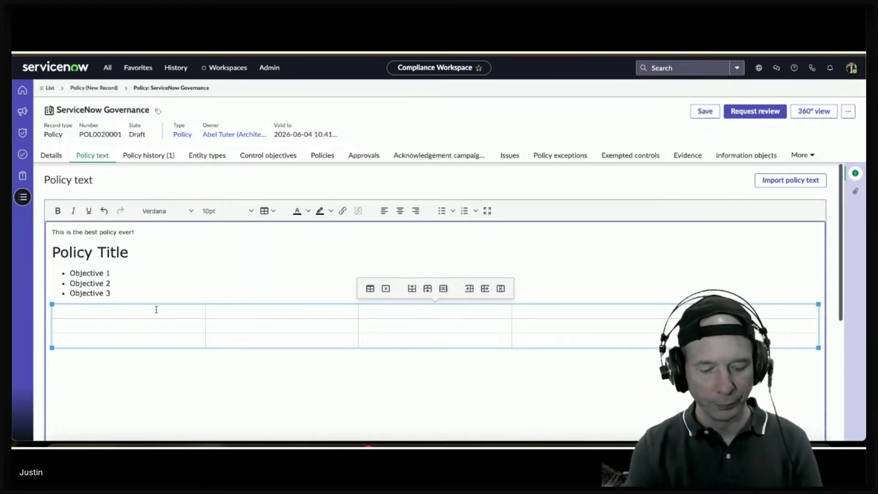
type("APplies")
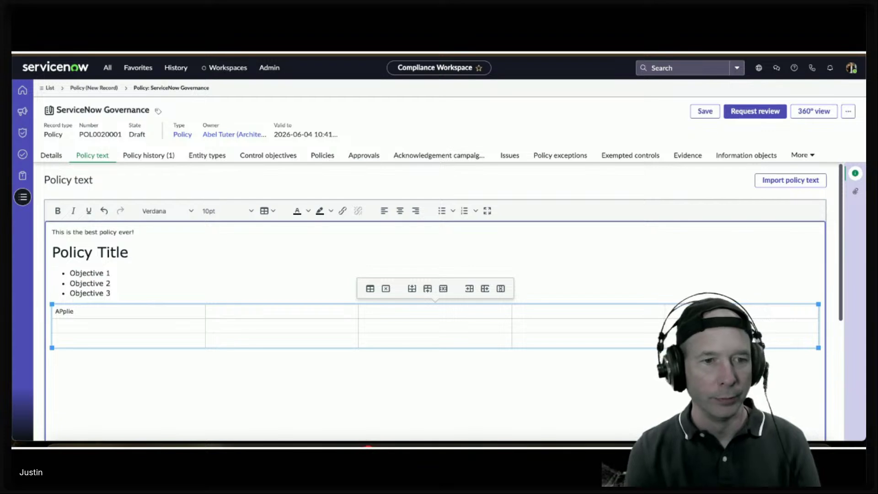
key("BackSpace")
key("BackSpace")
key("BackSpace")
key("BackSpace")
key("BackSpace")
type("p")
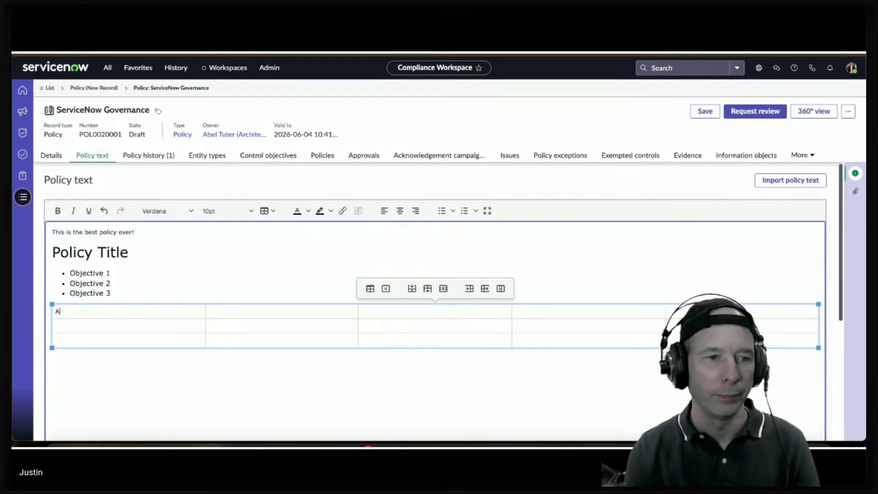
type("pplies Too")
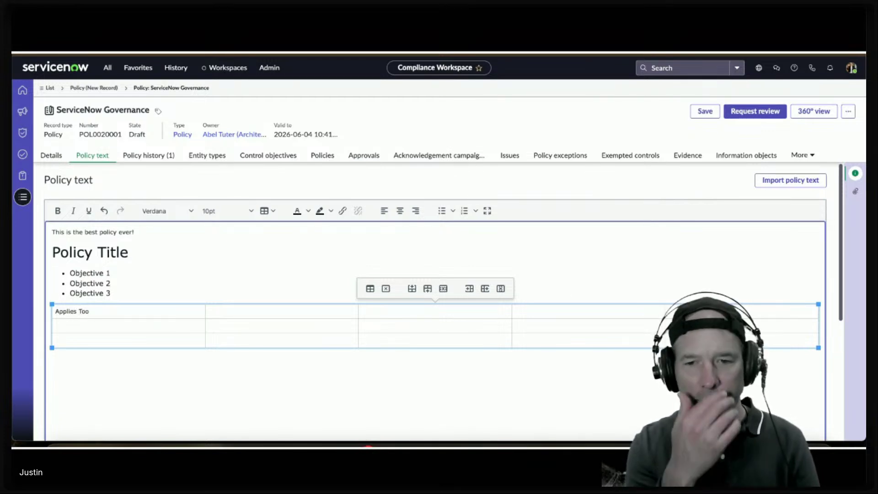
key("BackSpace")
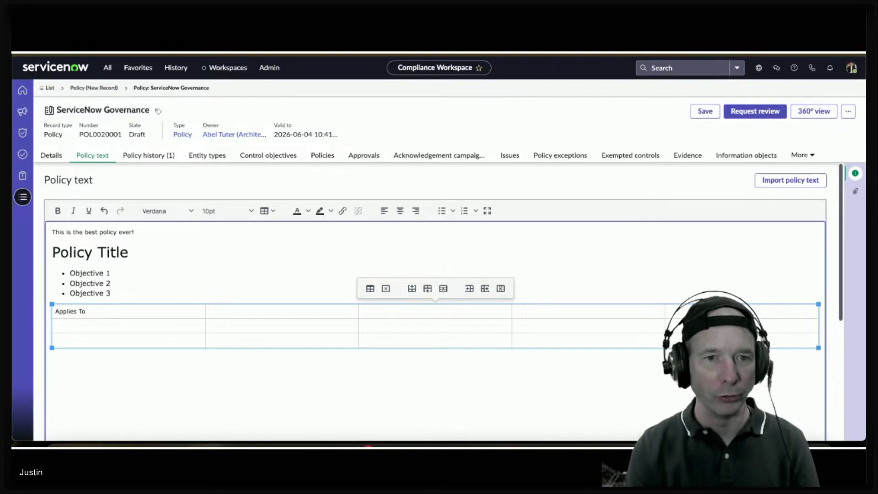
Clear the whole policy text and import the Word document ServiceNow_Governance_Policy.docx in its place
left_click(177, 279)
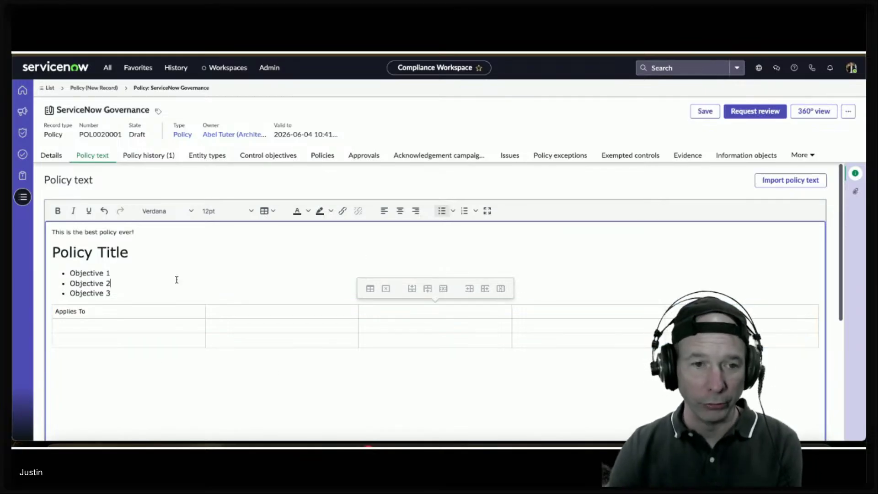
key("ctrl+a")
key("Delete")
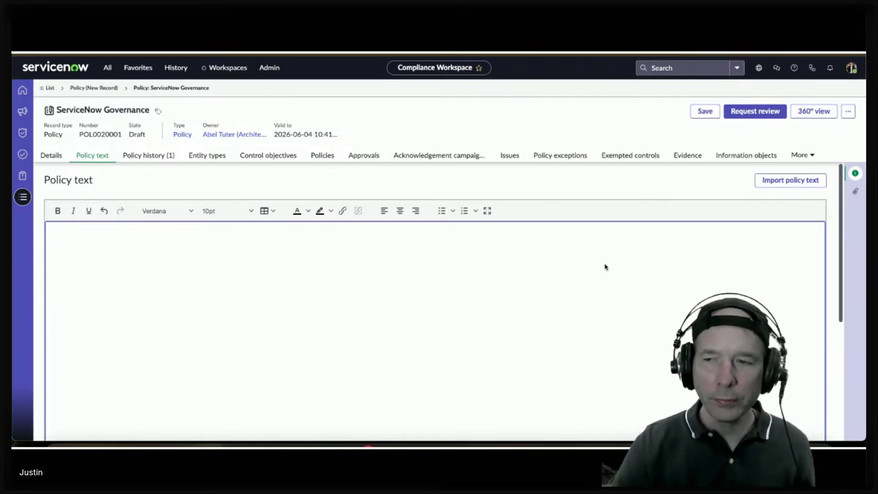
left_click(776, 179)
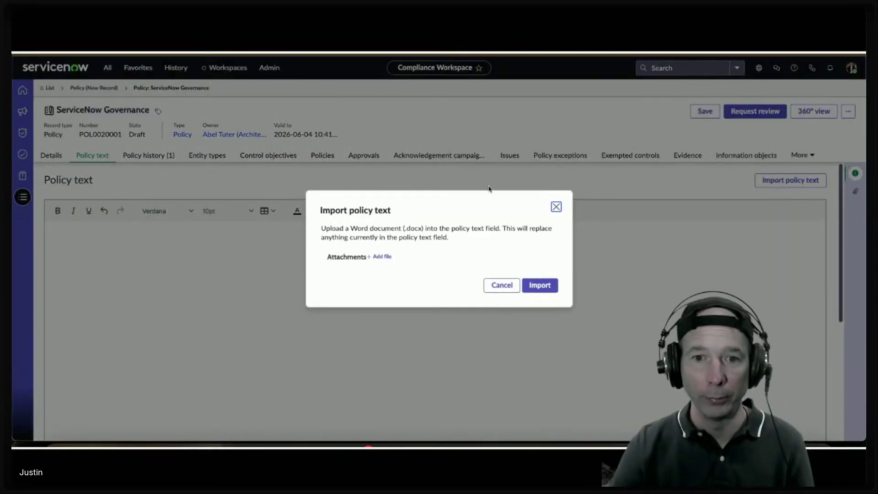
left_click(382, 257)
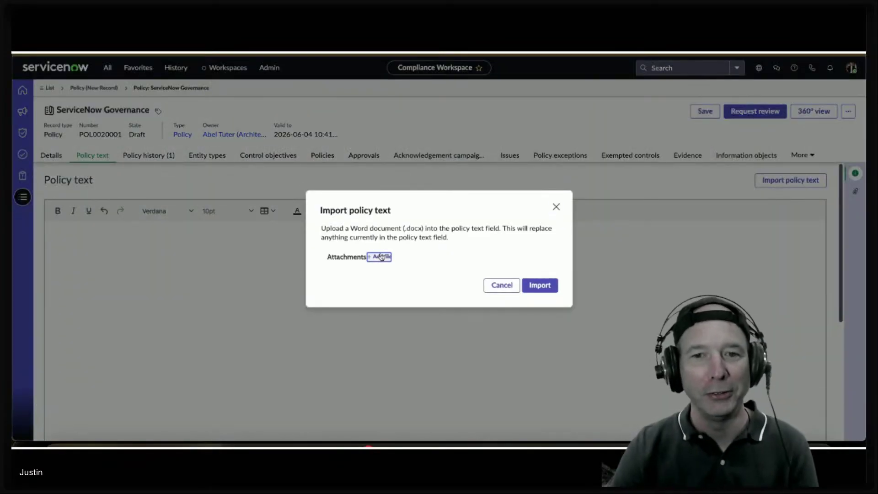
double_click(316, 177)
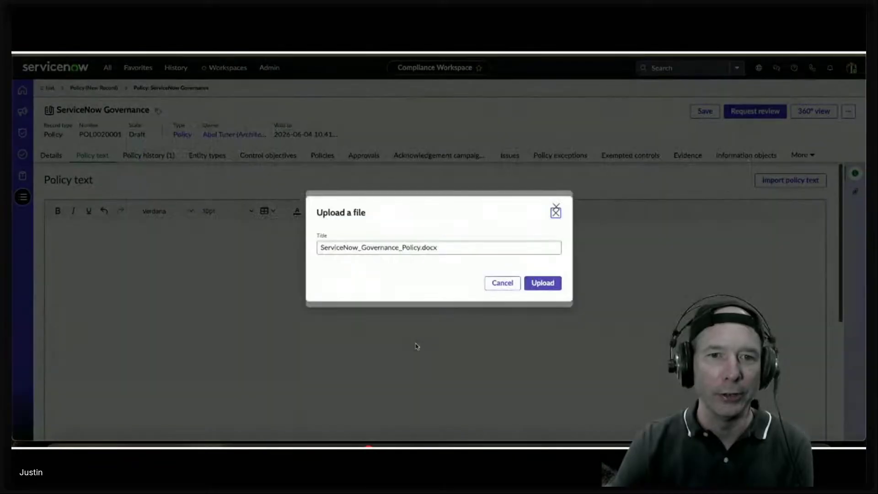
left_click(542, 283)
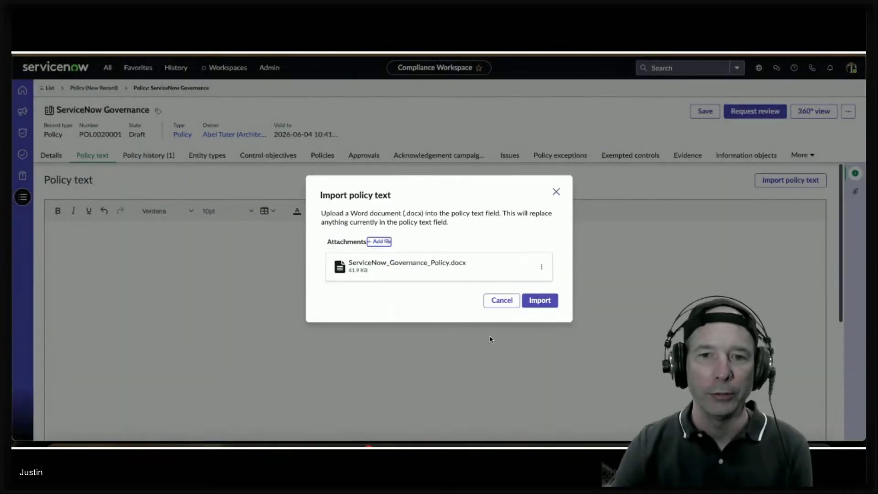
left_click(539, 302)
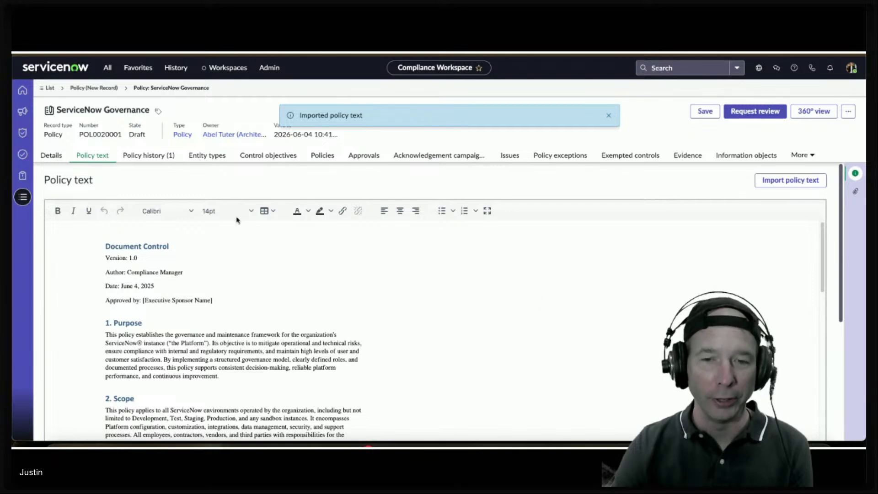
Read through the imported policy text from Document Control to the Policy Review and Maintenance section, return to its beginning and dismiss the import message
scroll(246, 280, "down", 3)
scroll(274, 307, "down", 7)
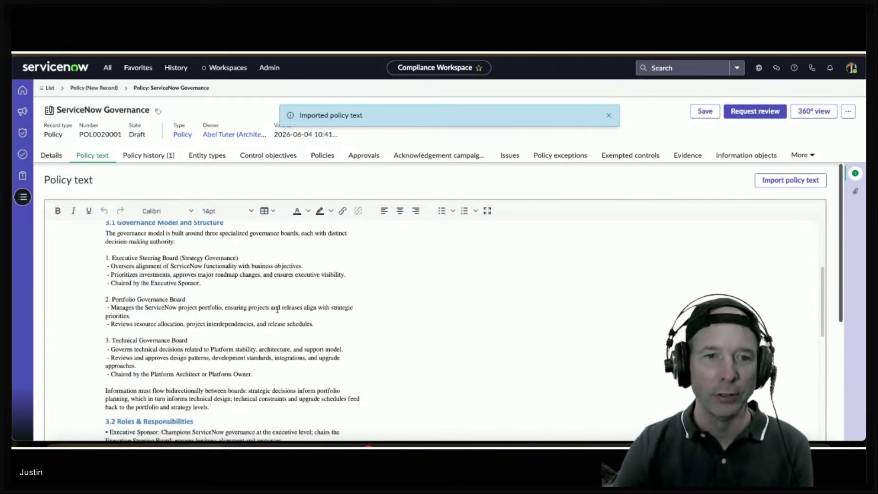
scroll(283, 306, "down", 10)
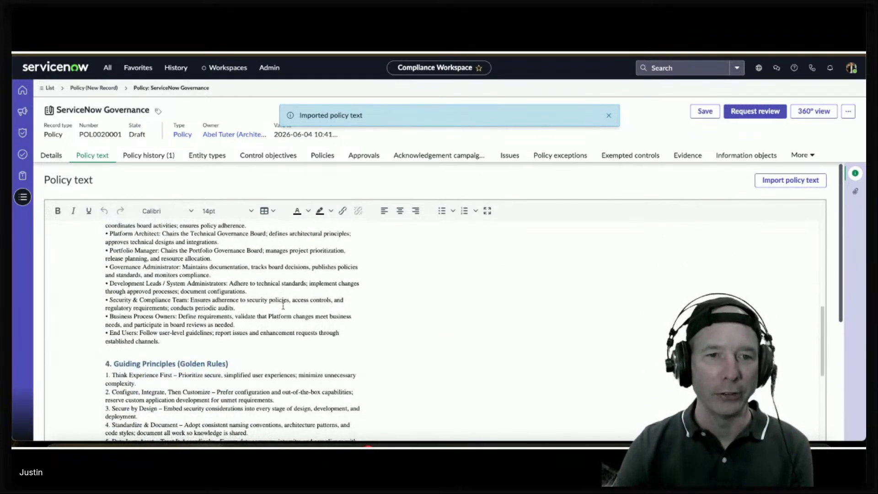
scroll(287, 309, "down", 12)
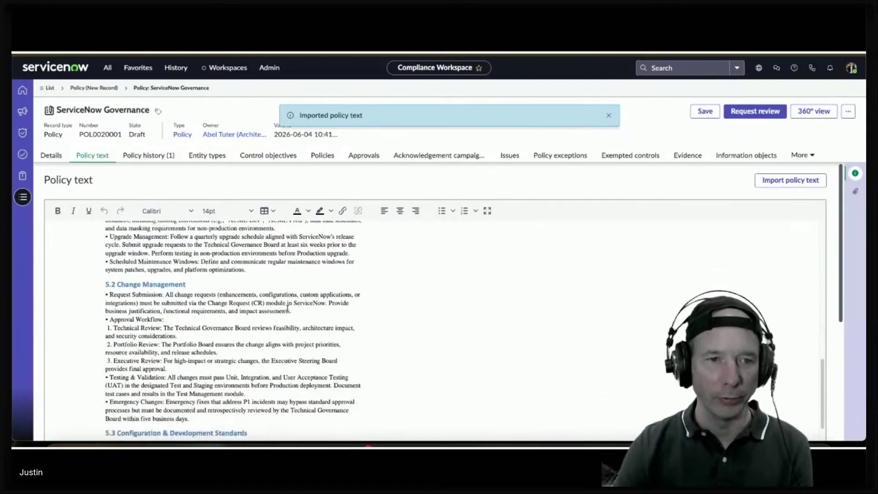
scroll(288, 311, "down", 15)
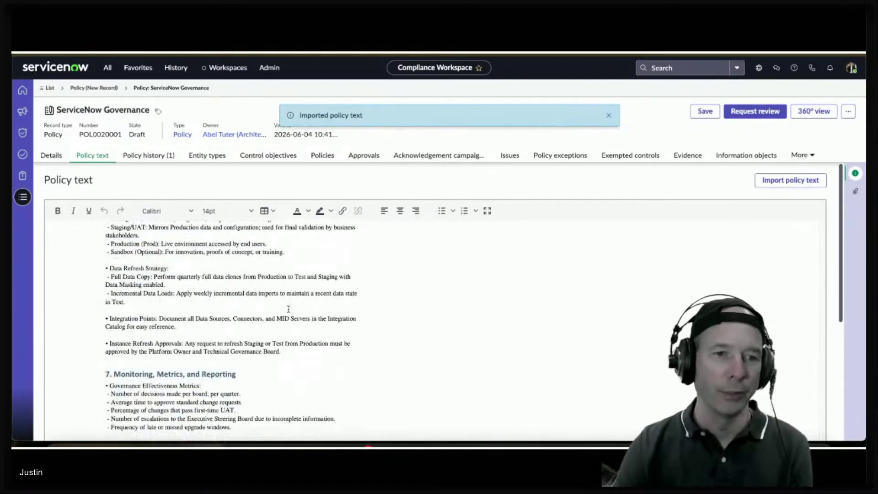
scroll(288, 307, "down", 2)
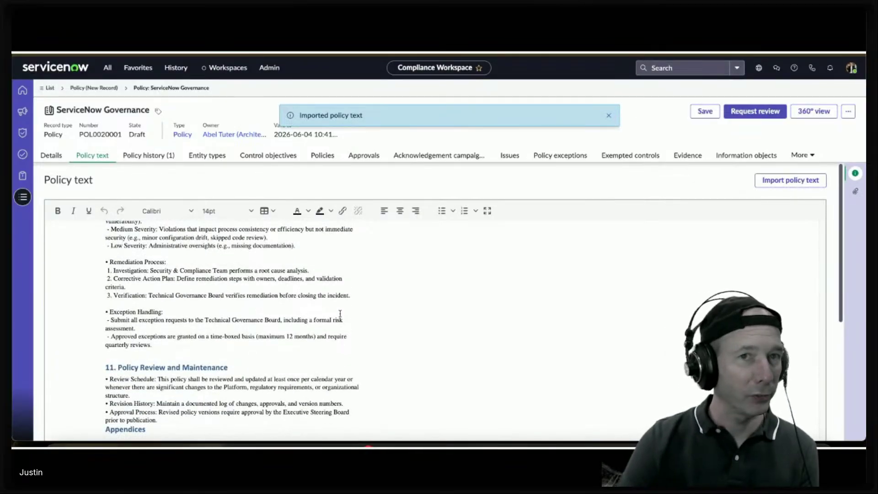
scroll(340, 314, "up", 20)
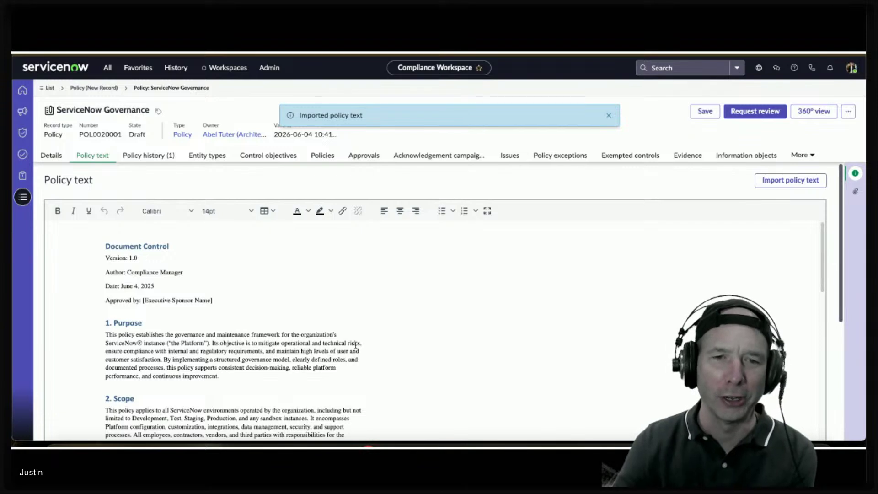
left_click(609, 115)
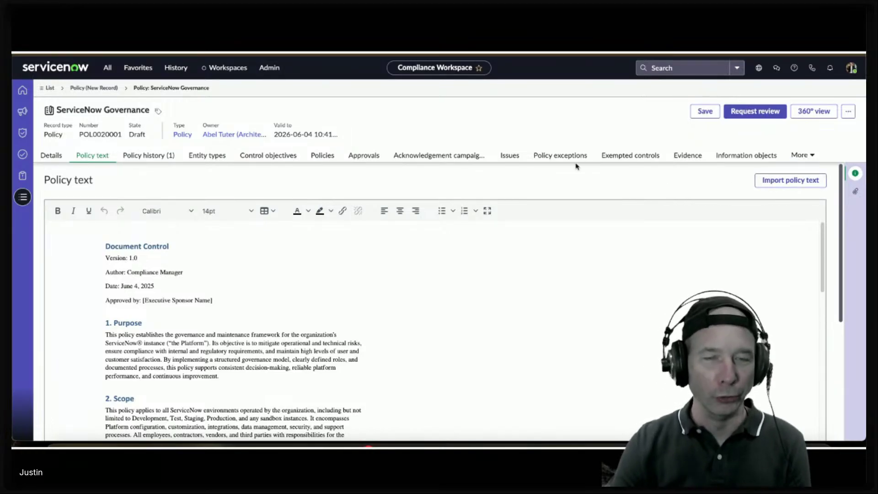
Switch to the ServiceNow documentation and open the policy authoring and redlining topic on creating and associating a policy text document in Microsoft OneDrive
key("alt+Tab")
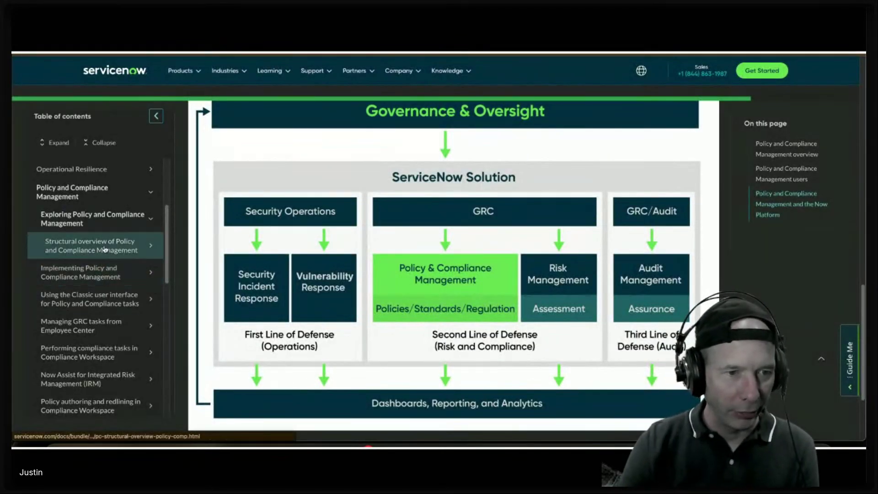
scroll(75, 364, "down", 1)
left_click(81, 360)
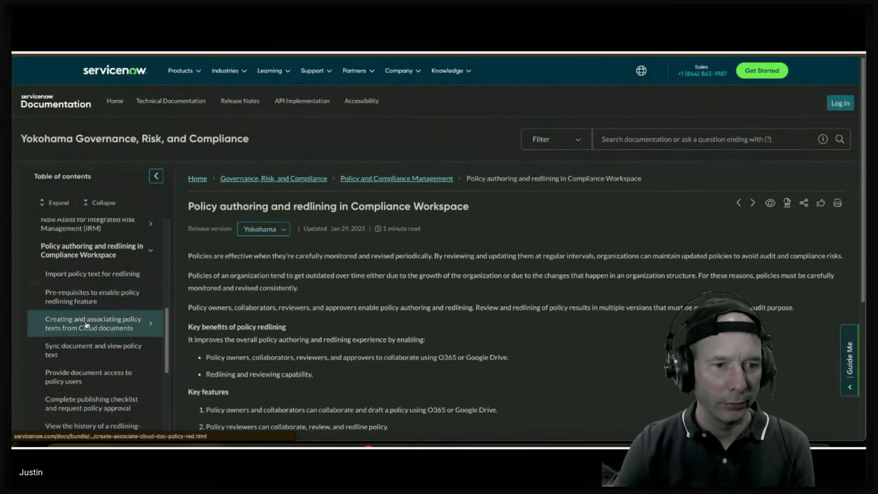
left_click(86, 325)
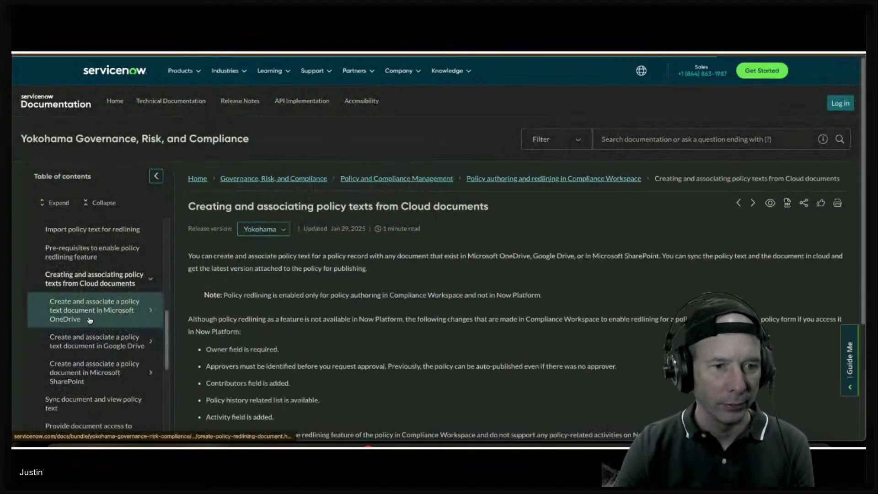
left_click(112, 311)
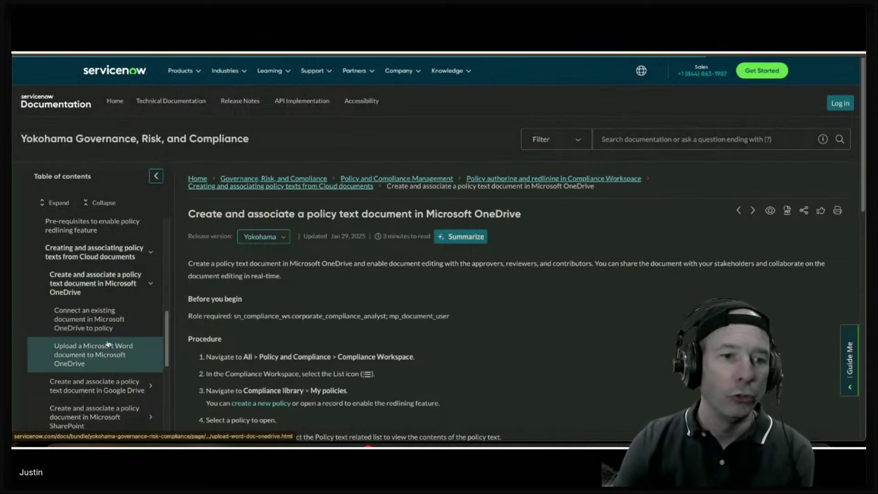
scroll(106, 331, "down", 1)
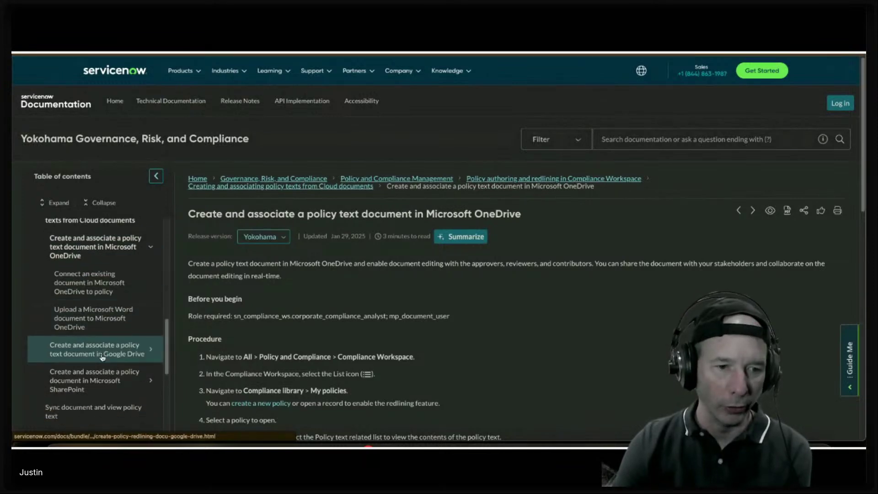
Open the documentation topic on policy documents in Microsoft SharePoint, then switch to the Compliance Workspace and view the ServiceNow Governance policy's history
left_click(87, 371)
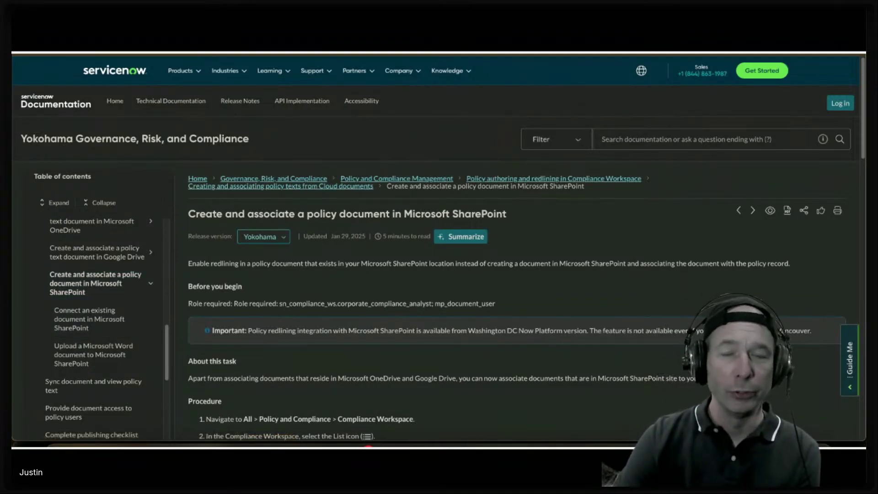
left_click(203, 51)
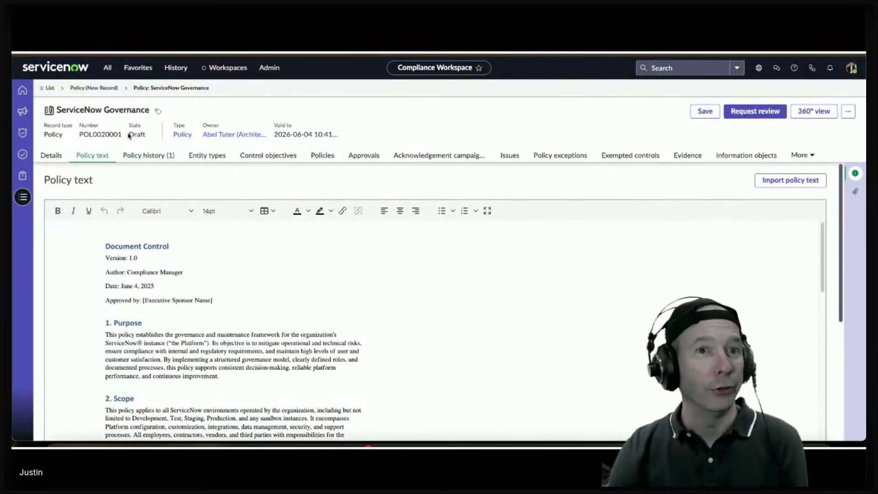
left_click(153, 157)
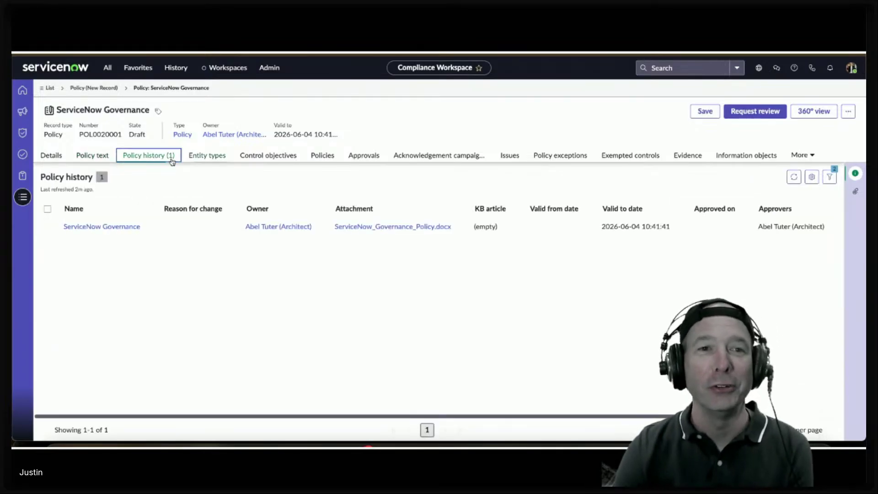
key("Left")
left_click(55, 156)
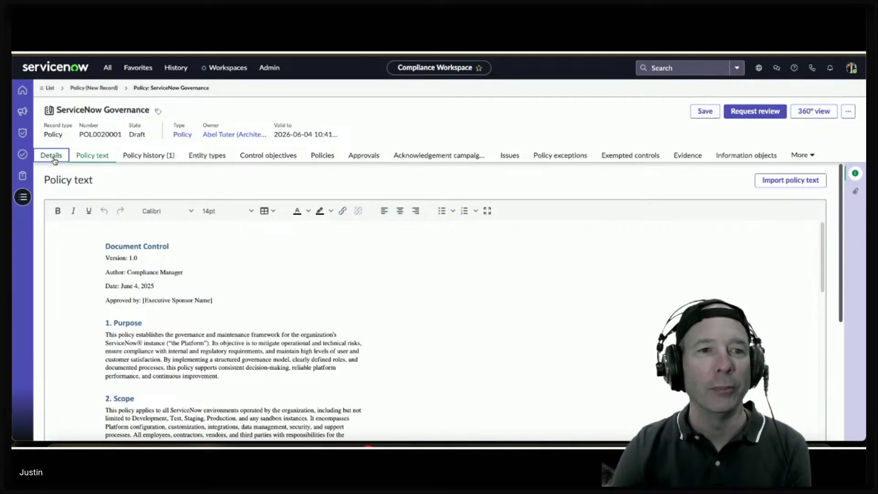
scroll(169, 238, "down", 4)
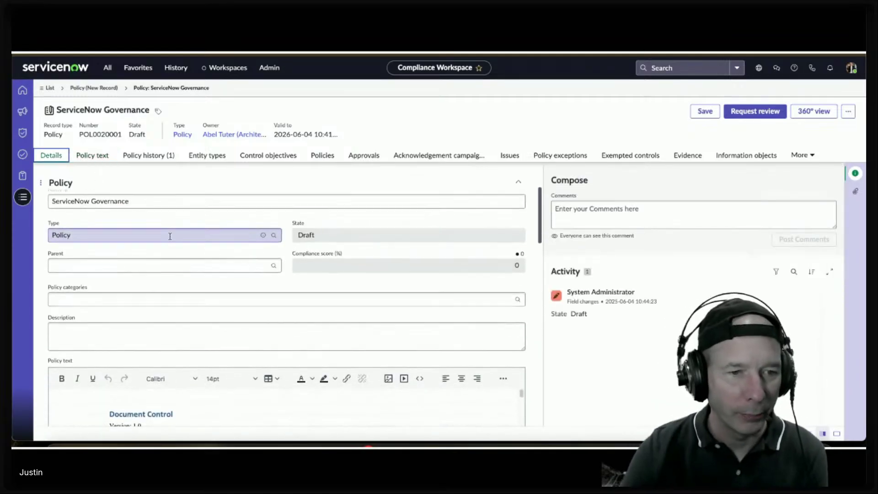
scroll(170, 238, "down", 4)
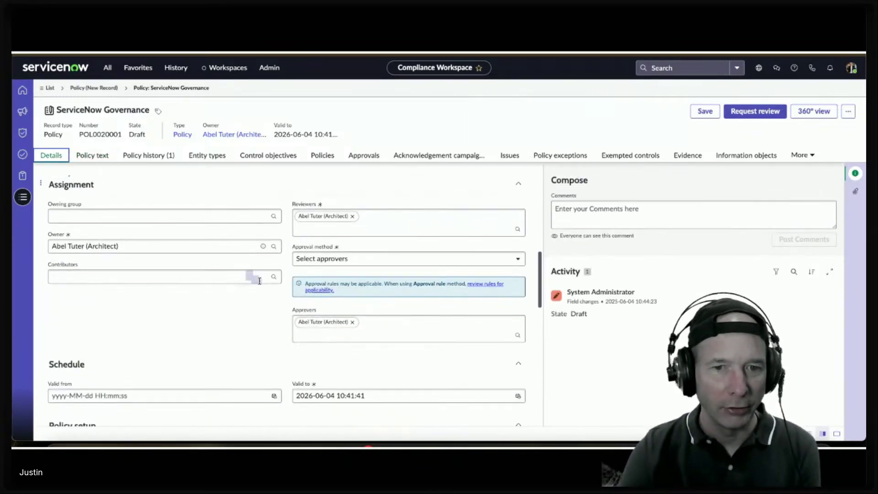
scroll(178, 333, "down", 2)
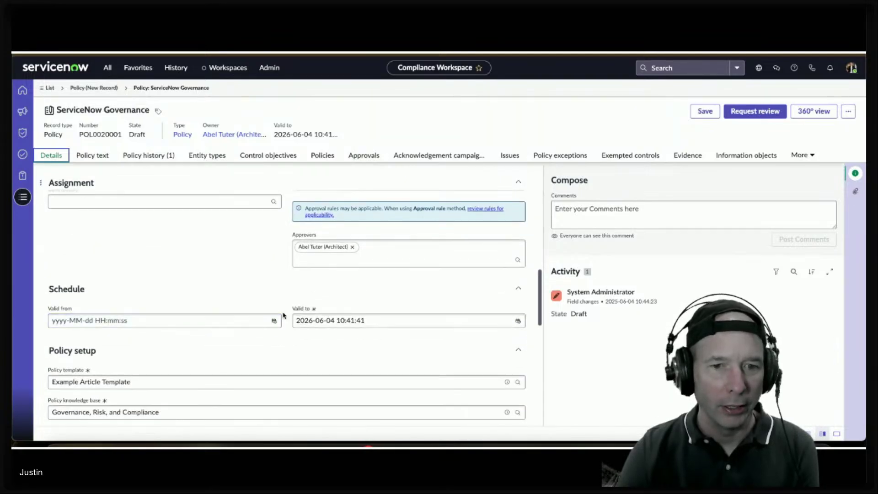
left_click(275, 321)
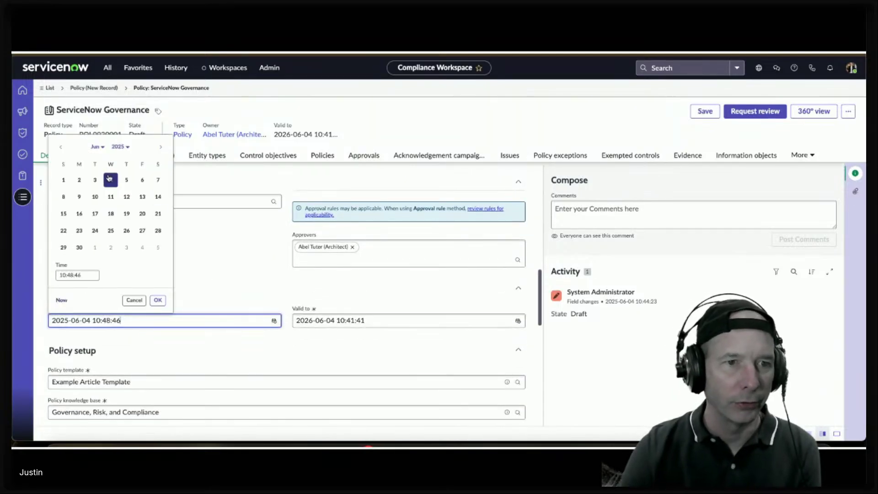
left_click(110, 180)
left_click(157, 300)
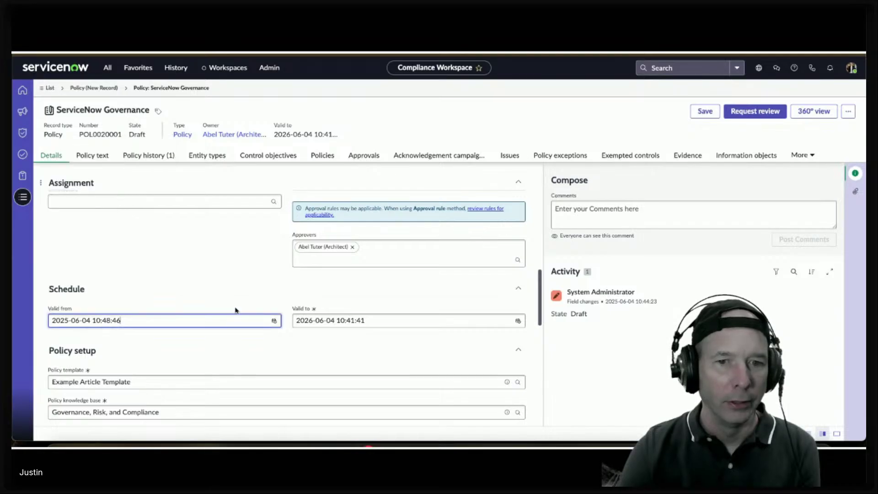
Set the policy's acknowledgement frequency to Monthly and its first acknowledgement date to 2025-06-05
scroll(198, 355, "down", 4)
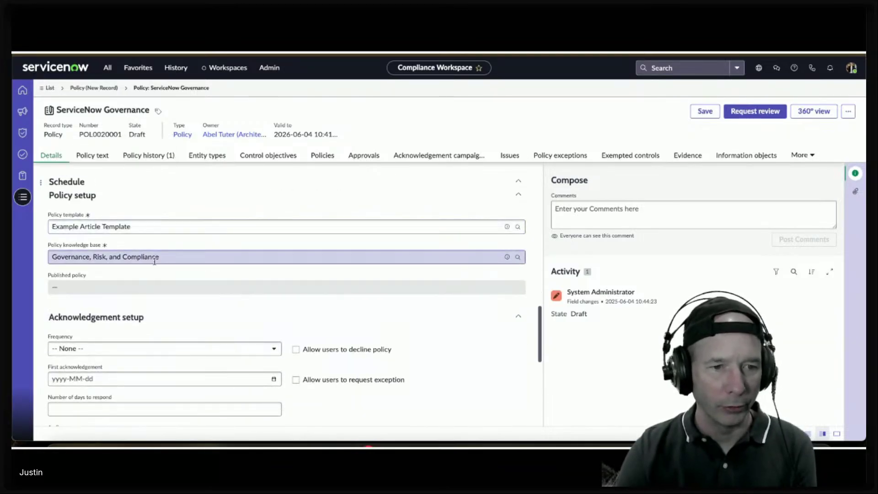
scroll(158, 313, "down", 2)
scroll(159, 312, "down", 1)
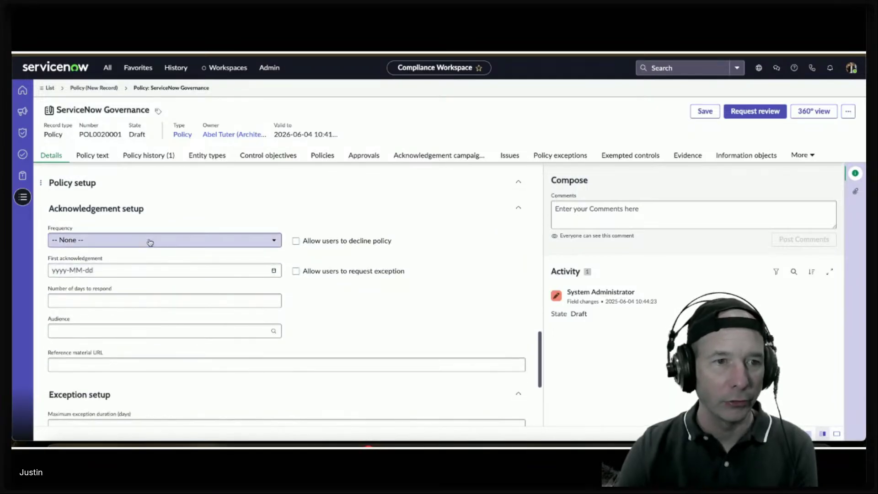
left_click(151, 239)
left_click(118, 269)
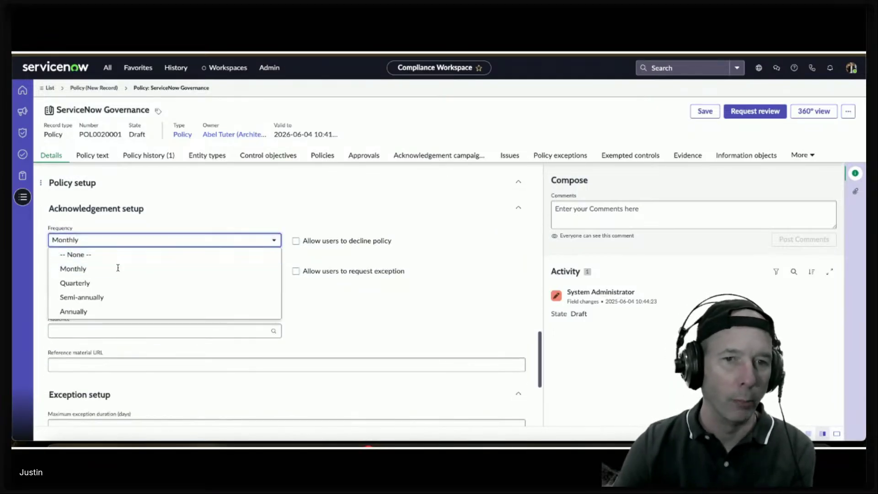
left_click(118, 268)
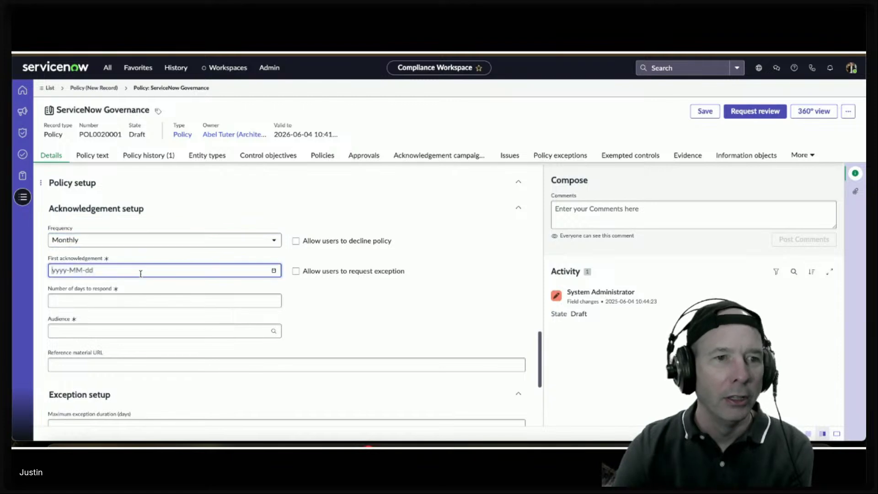
left_click(127, 323)
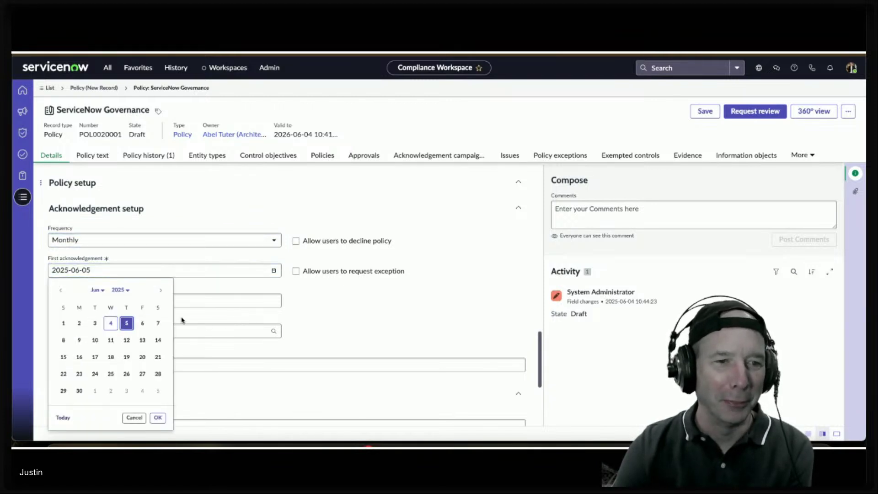
left_click(158, 418)
Allow users to decline the policy and request exceptions, giving the audience All Employees 1 day to respond
left_click(296, 241)
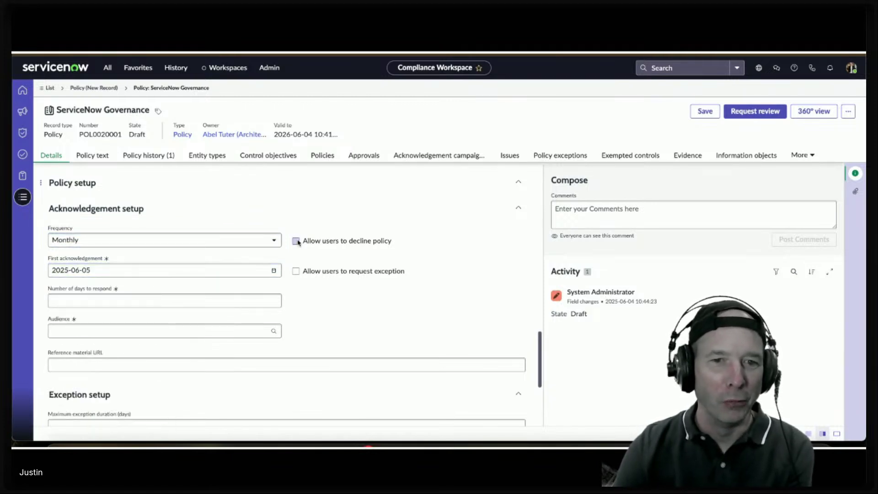
left_click(296, 271)
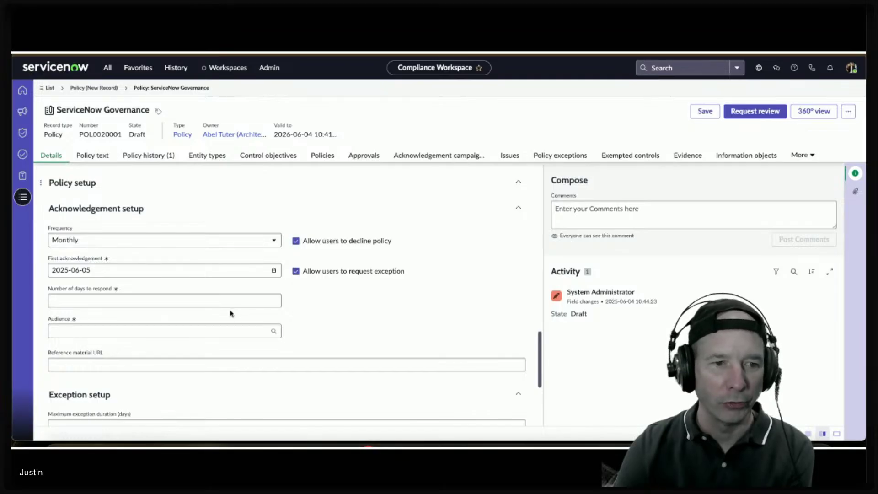
left_click(191, 300)
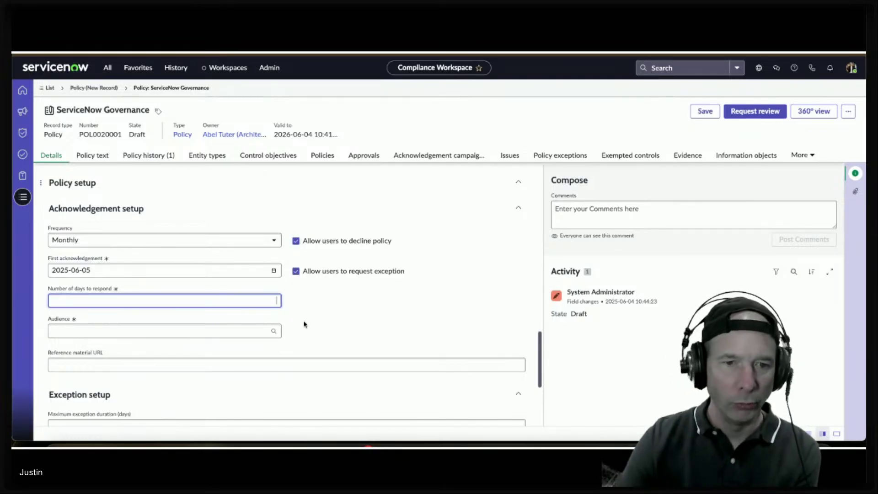
left_click(274, 331)
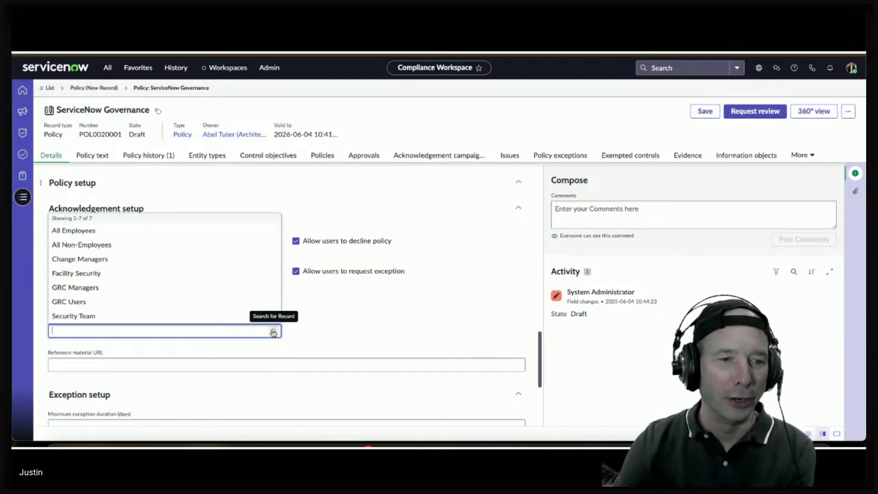
left_click(135, 230)
scroll(343, 323, "down", 1)
left_click(321, 345)
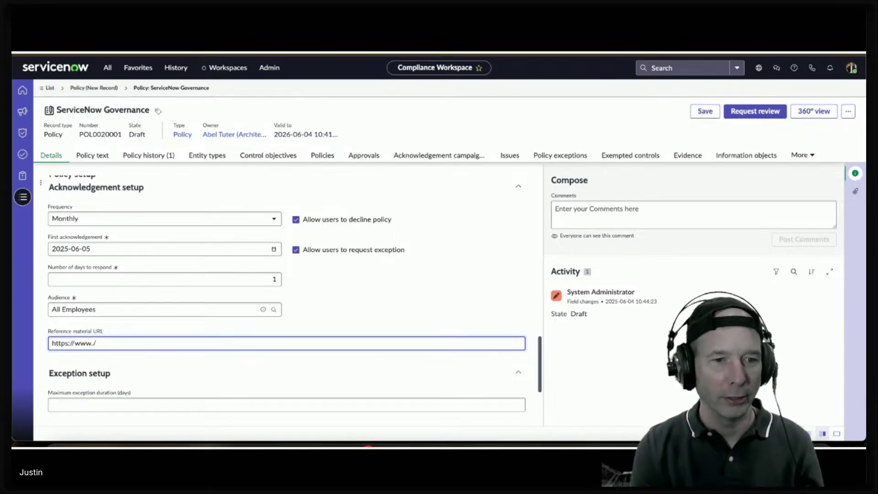
type("com")
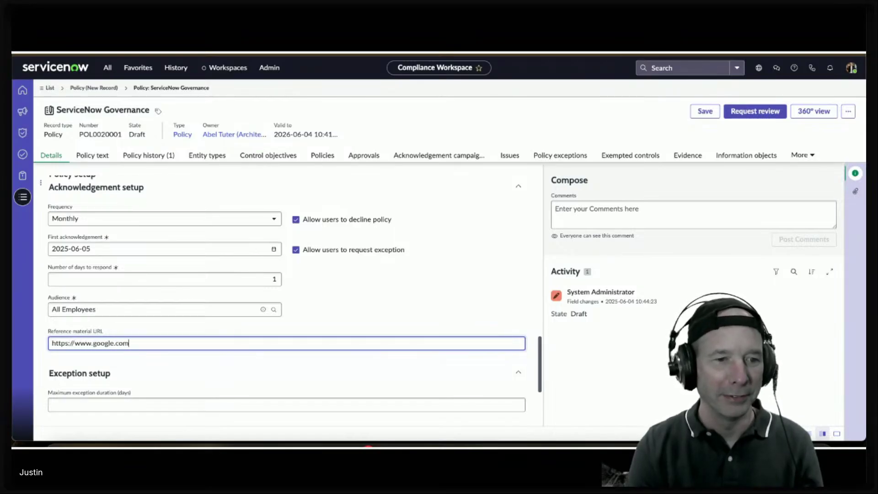
key("Tab")
scroll(290, 349, "down", 2)
left_click(171, 372)
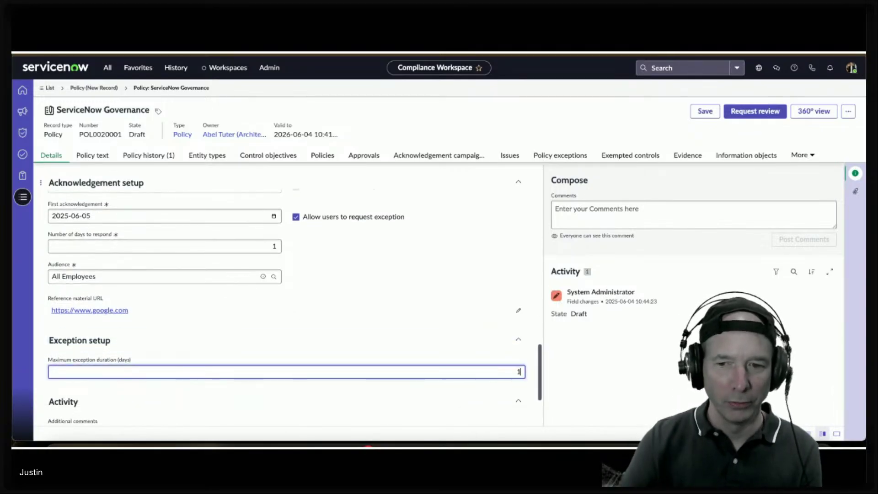
left_click(321, 357)
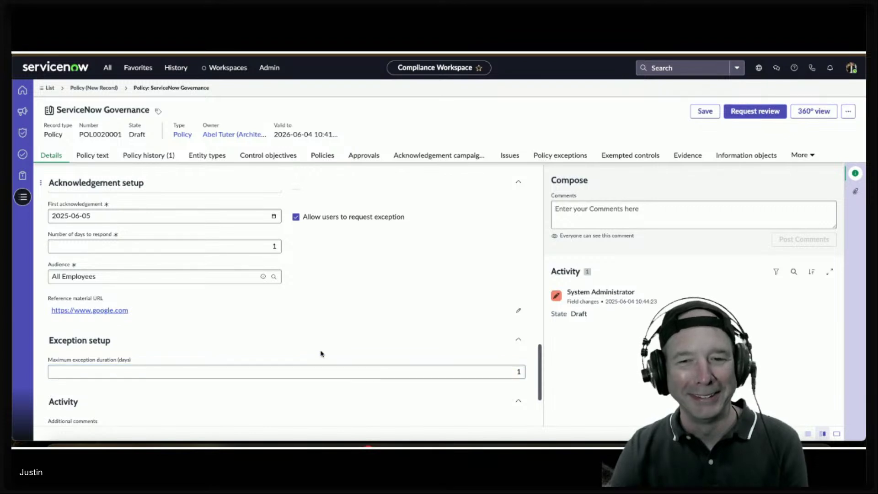
Save the changes to the ServiceNow Governance policy record
scroll(323, 390, "down", 3)
scroll(324, 386, "up", 12)
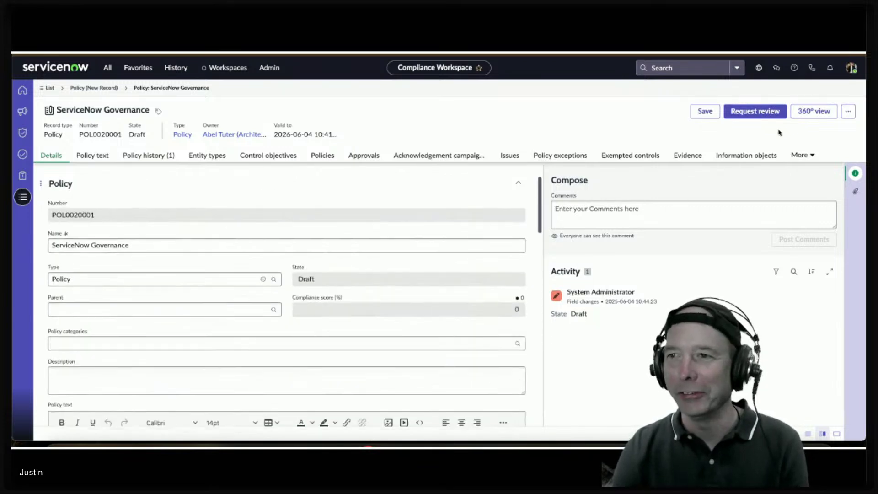
left_click(713, 110)
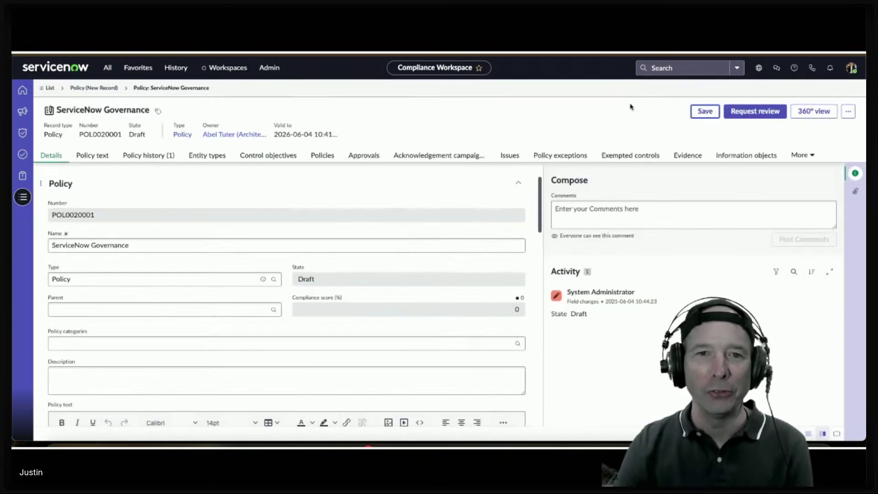
Add existing control objective 01618, "Align critical Information Technology resource availability planning with capacity planning", to the policy
left_click(250, 158)
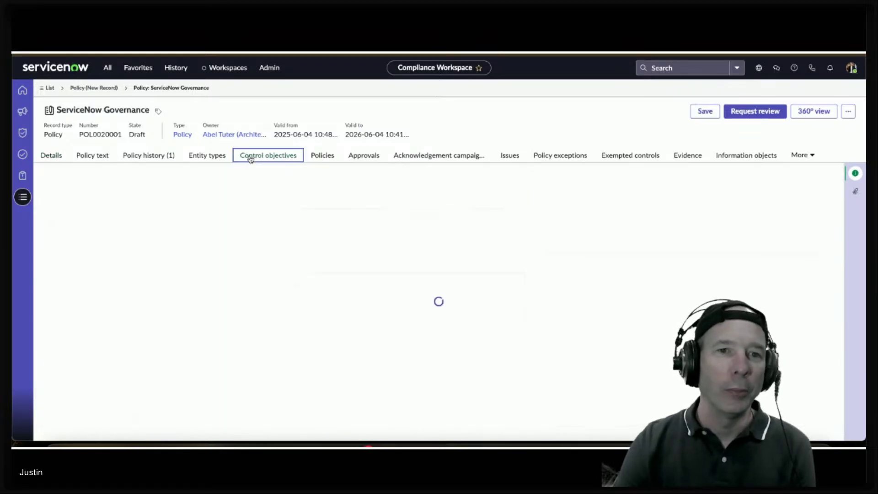
left_click(777, 176)
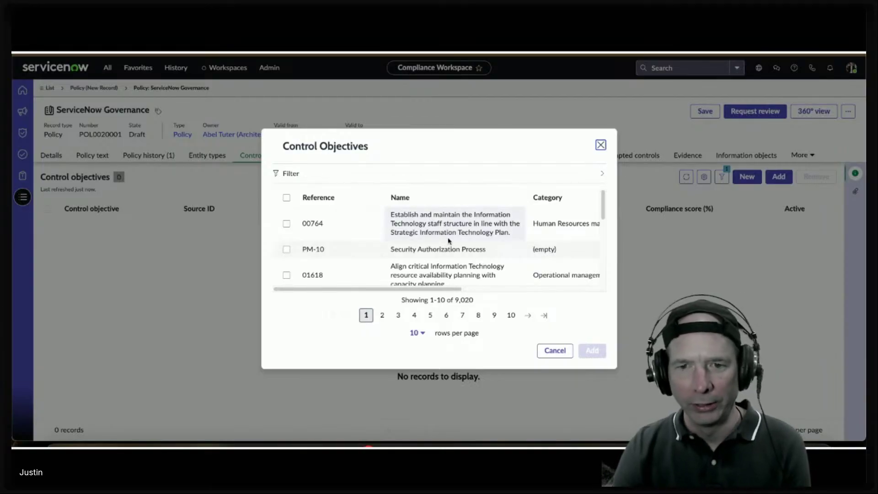
scroll(451, 240, "down", 1)
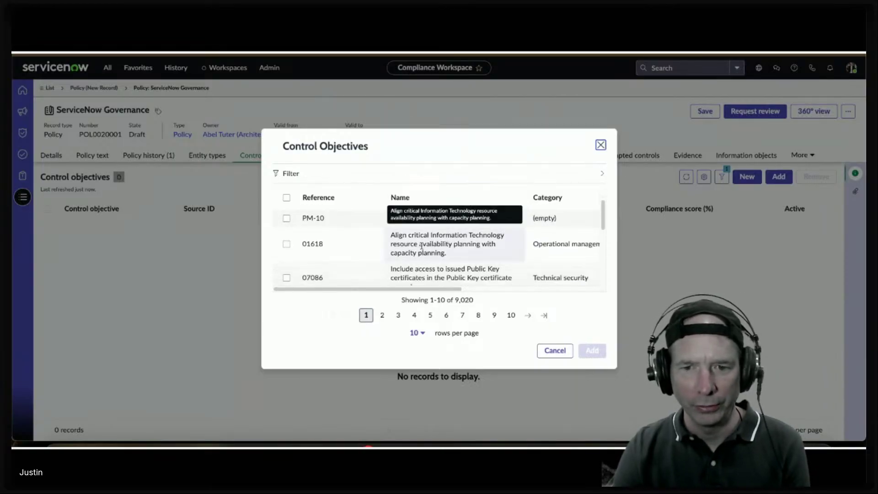
scroll(421, 247, "down", 1)
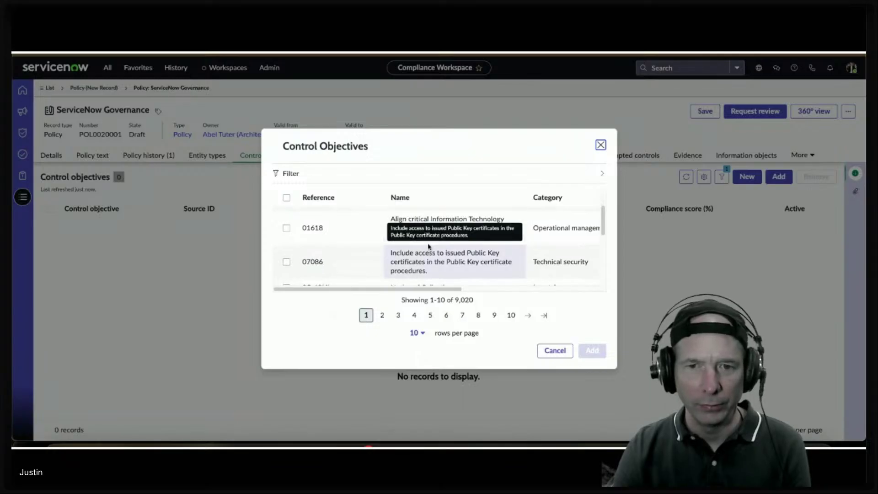
scroll(428, 246, "up", 1)
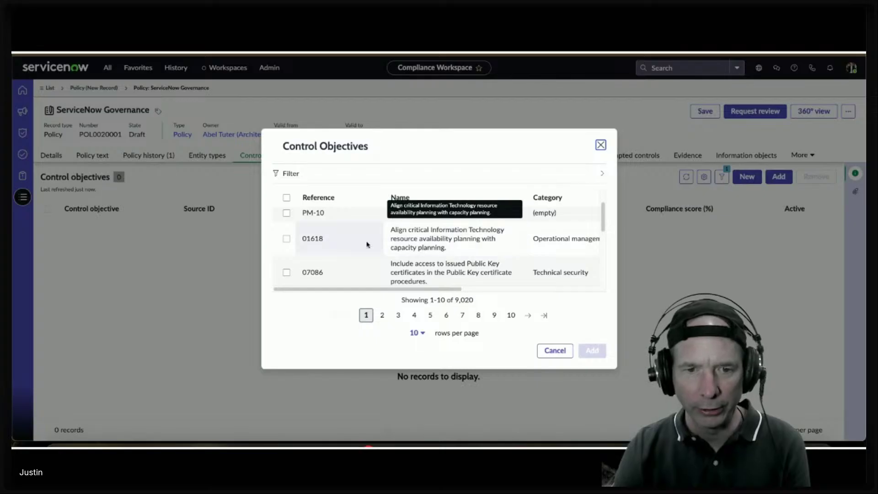
left_click(287, 238)
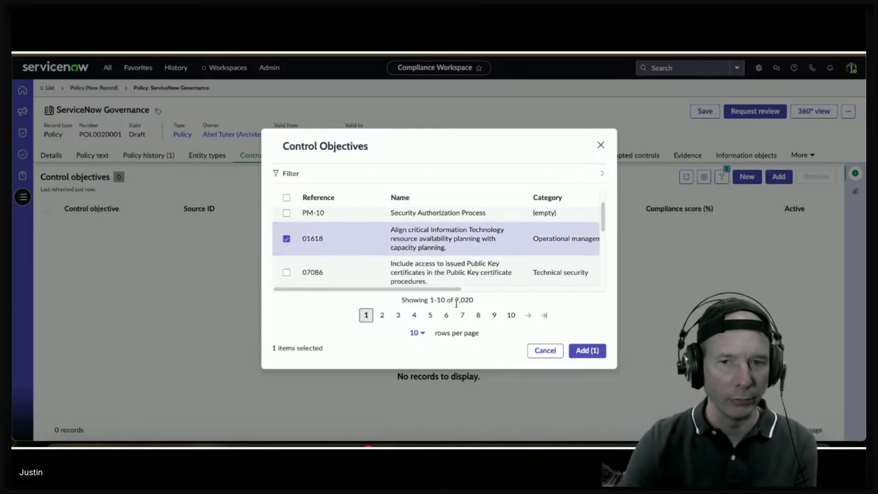
left_click(588, 350)
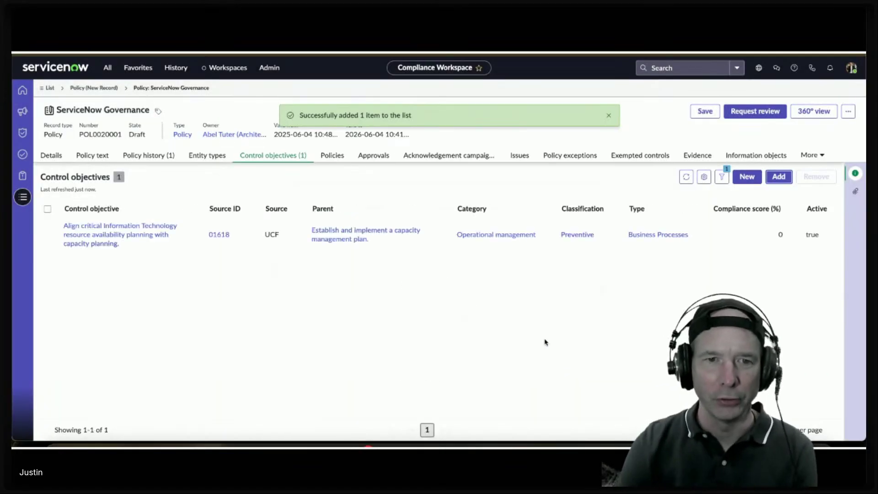
Check the policy's related policies and policy text, return to its details and dismiss the confirmation message
left_click(337, 158)
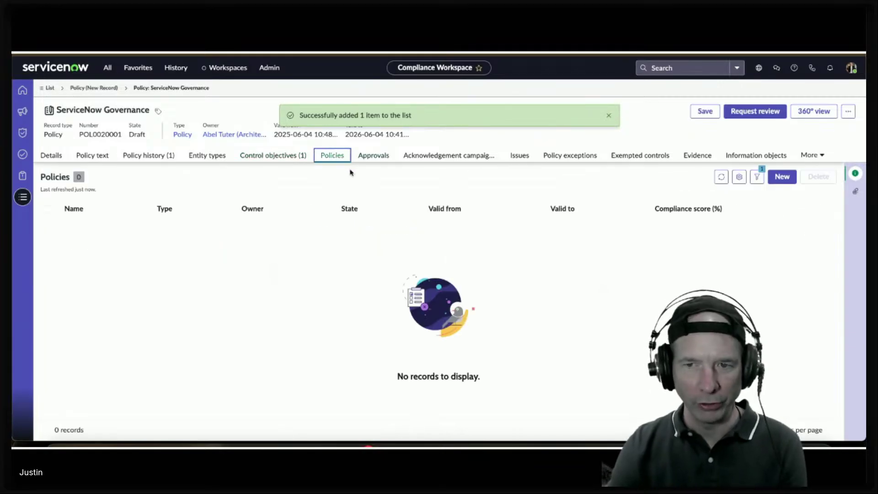
left_click(85, 155)
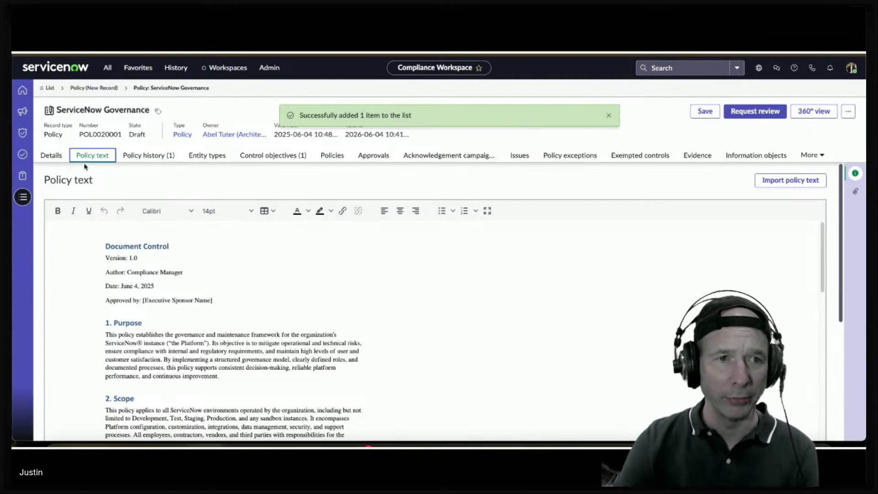
left_click(65, 158)
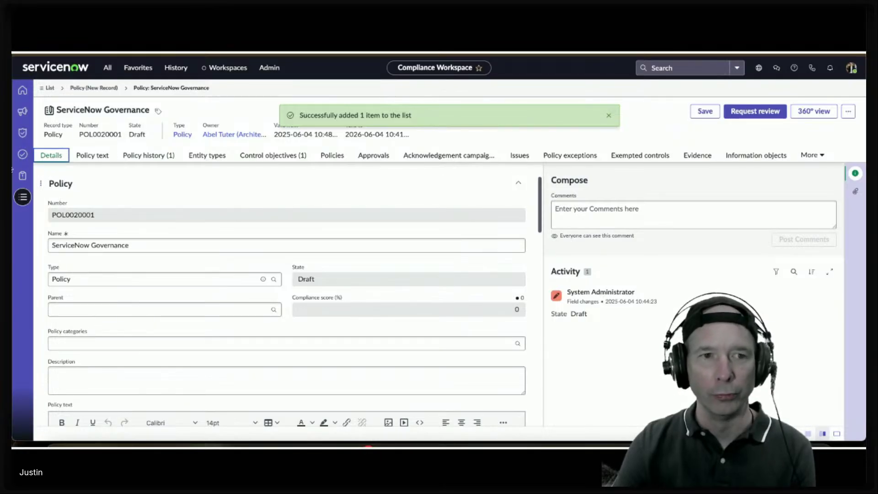
left_click(608, 116)
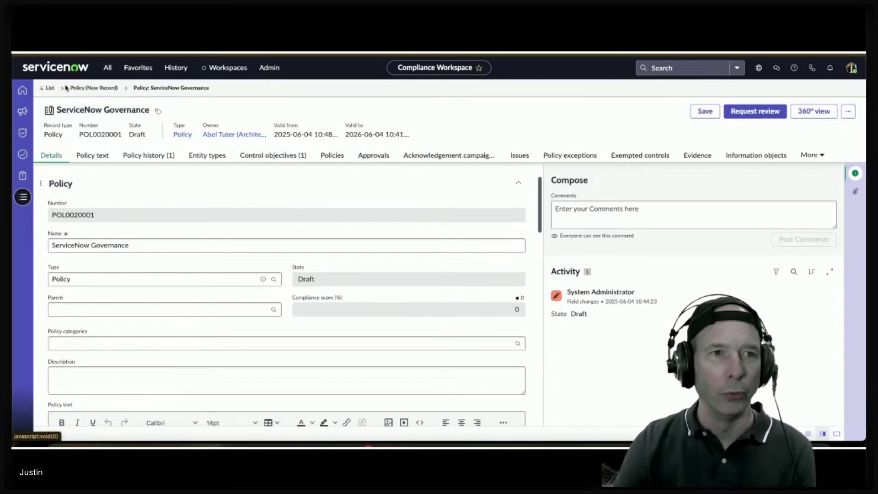
Reopen the ServiceNow Governance policy from the list of all policies and show its details
left_click(50, 87)
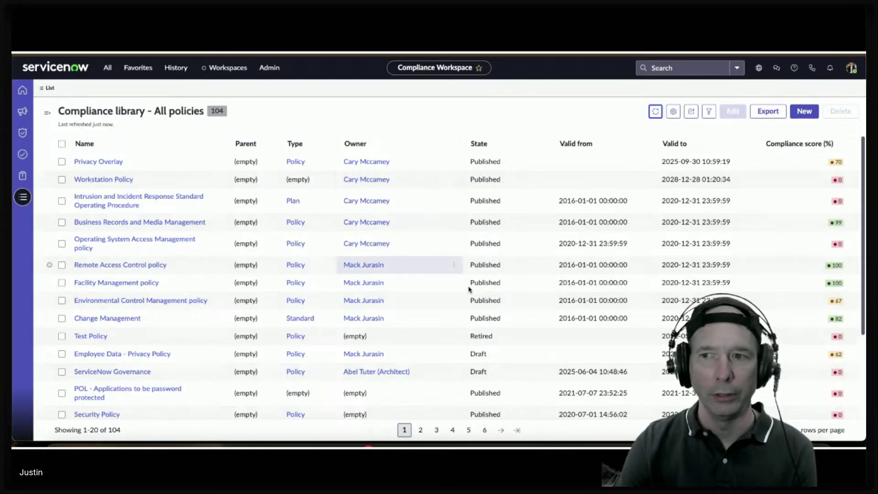
scroll(541, 377, "down", 3)
scroll(474, 407, "up", 3)
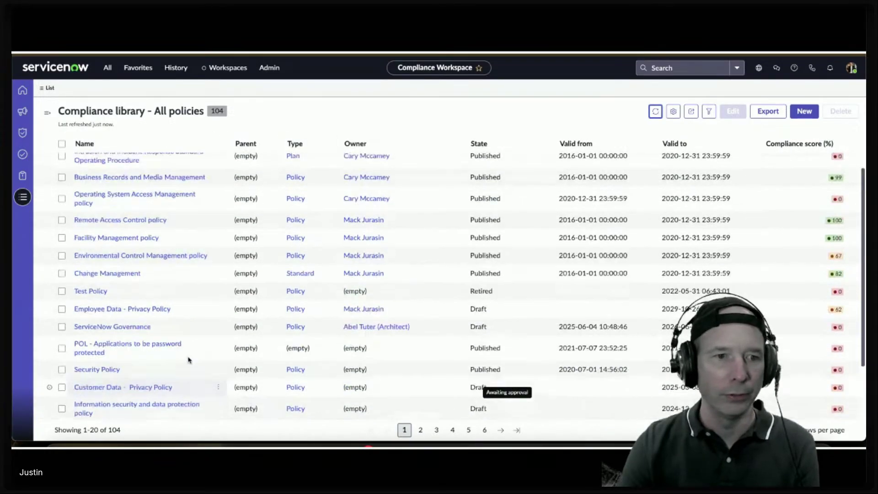
left_click(120, 372)
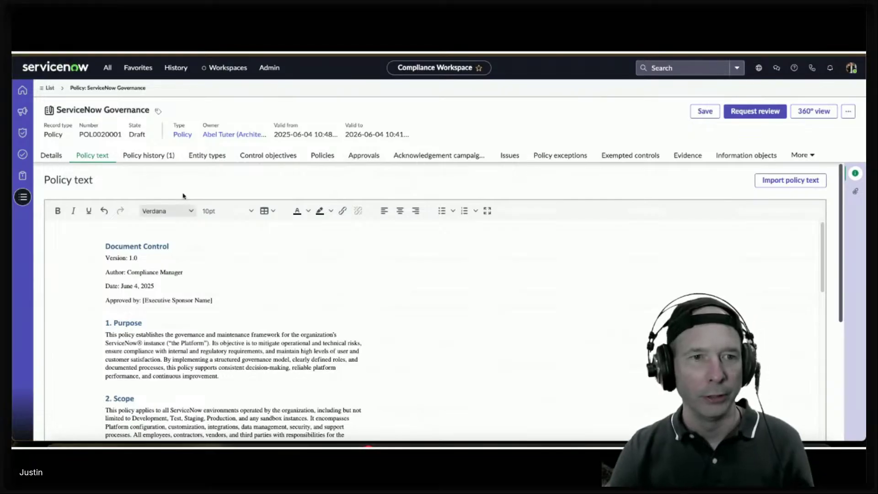
left_click(46, 155)
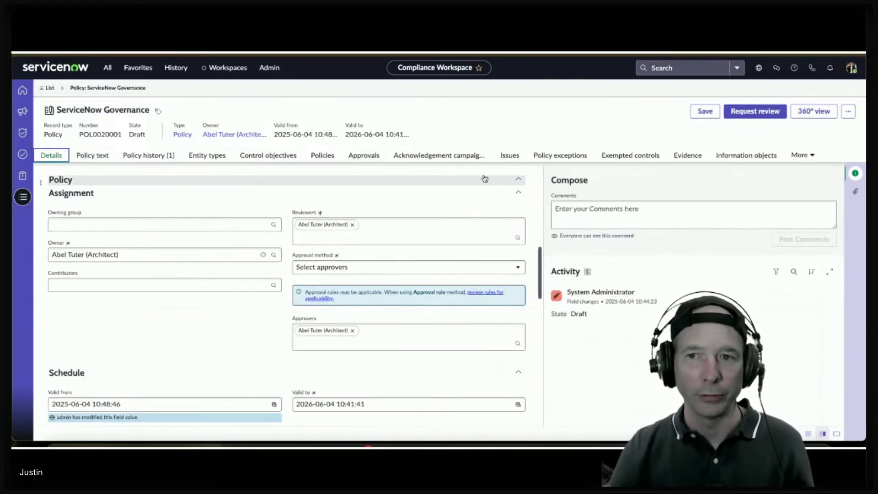
Request a review of the policy from its preset reviewer with the message "Please review my policeeeeeee!"
left_click(749, 116)
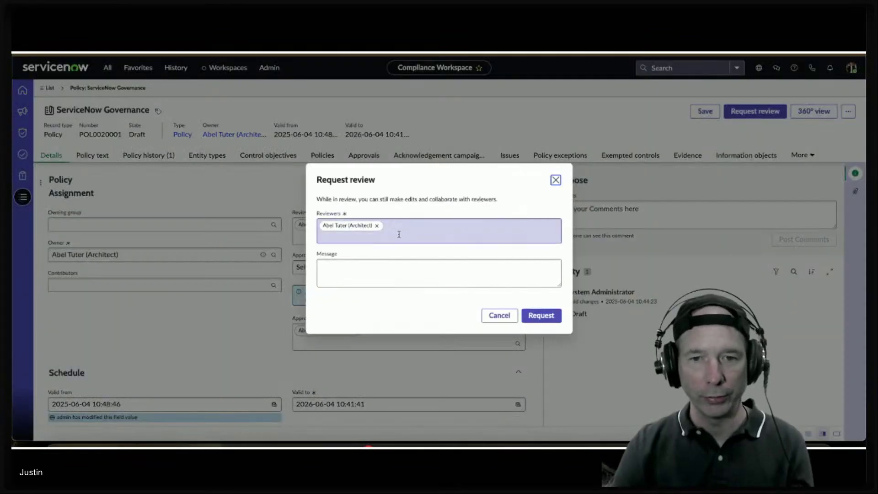
left_click(427, 231)
left_click(485, 197)
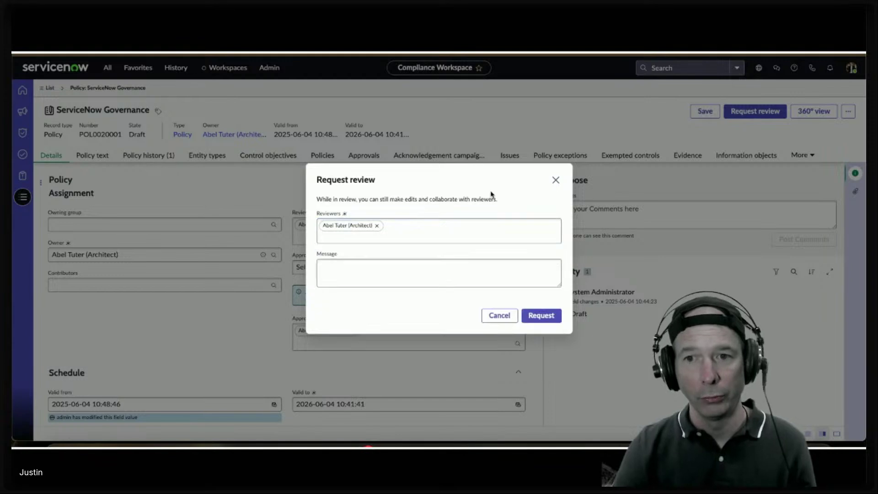
left_click(366, 269)
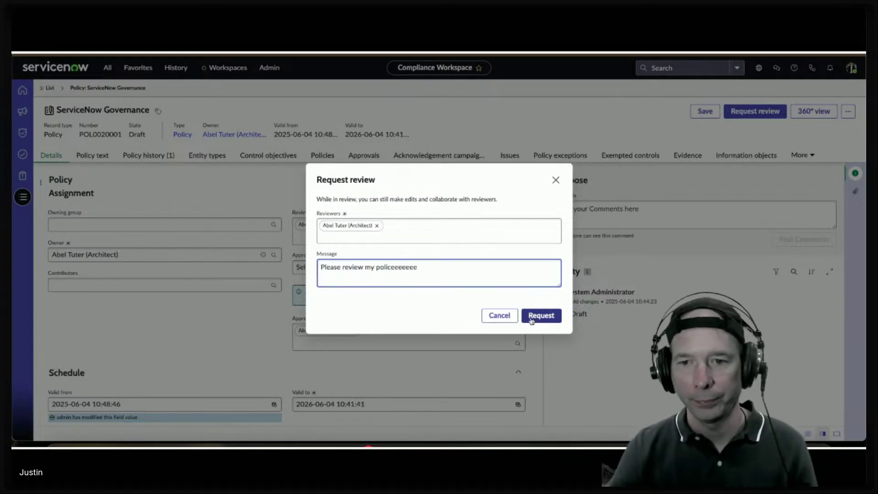
type("!")
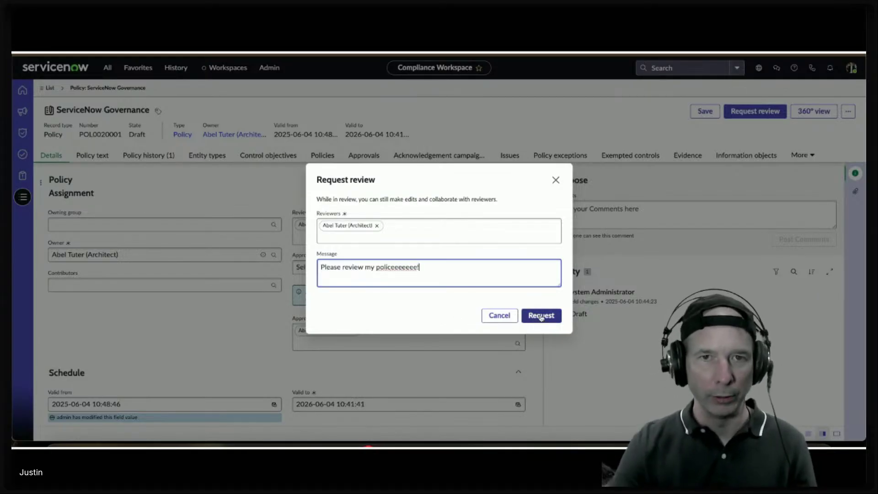
left_click(541, 316)
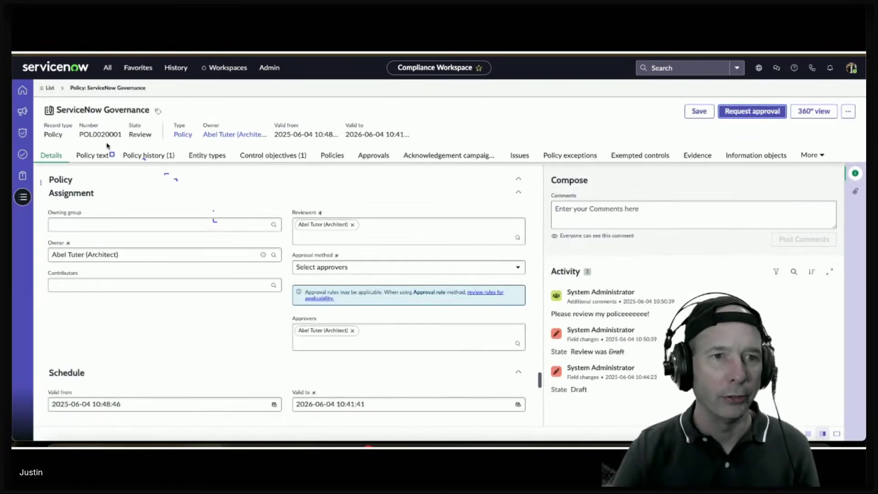
Request approval of the policy from its preset approver with the message "Please approve! 🙏"
left_click_drag(120, 113, 157, 147)
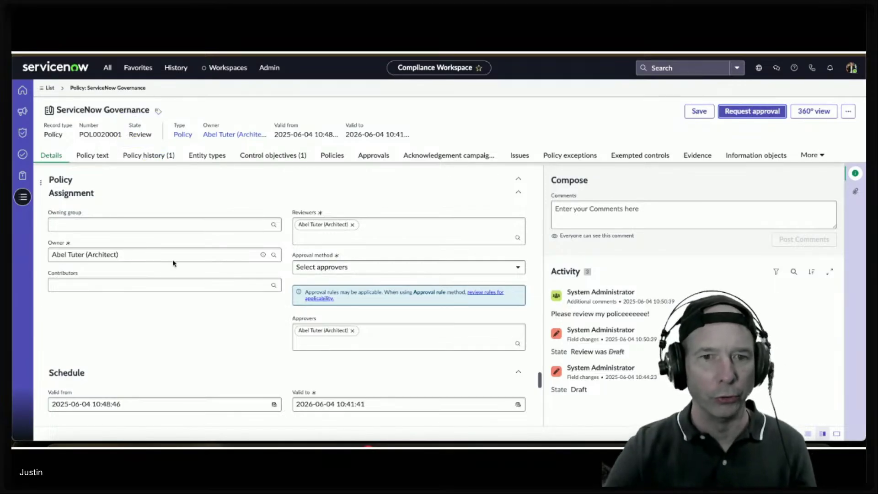
scroll(172, 263, "up", 15)
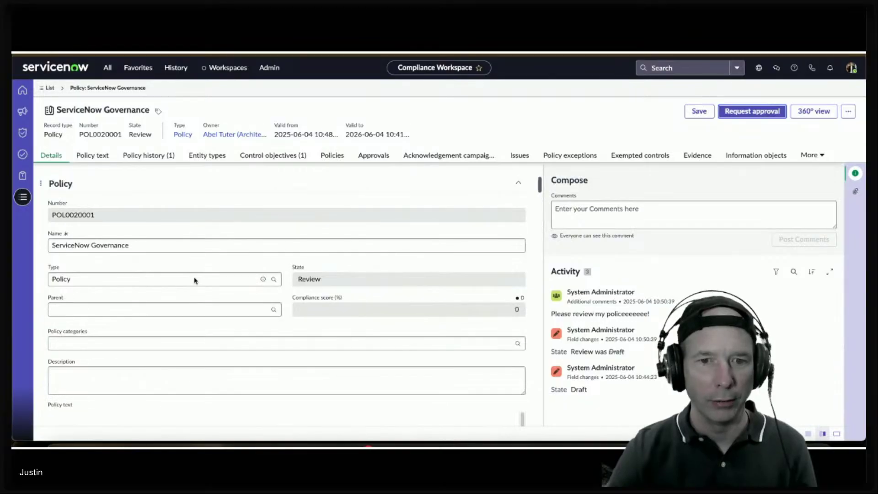
left_click_drag(286, 261, 337, 292)
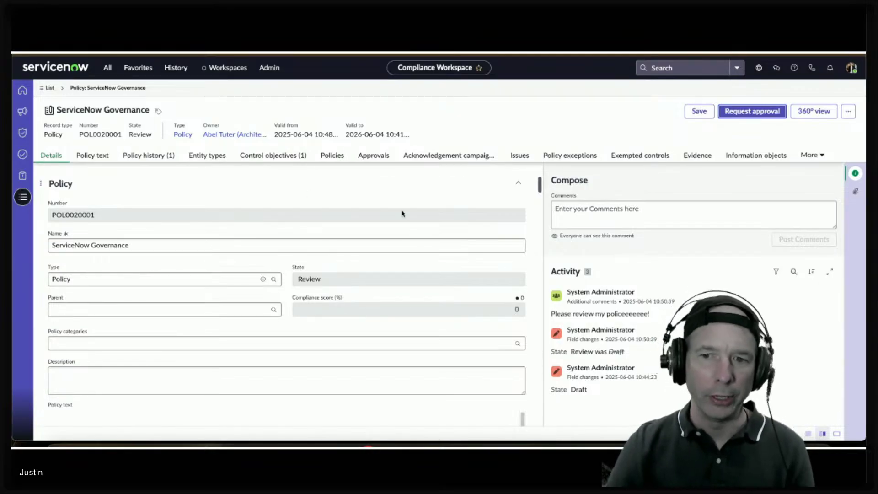
left_click(750, 110)
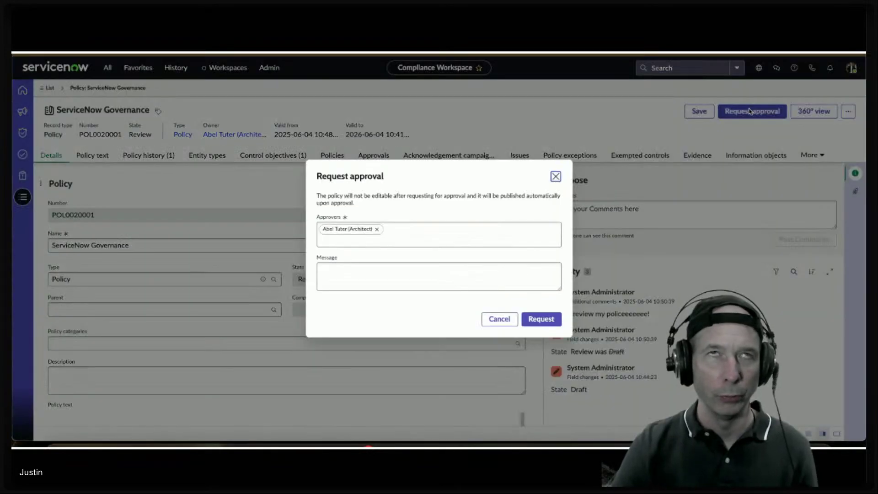
left_click(341, 277)
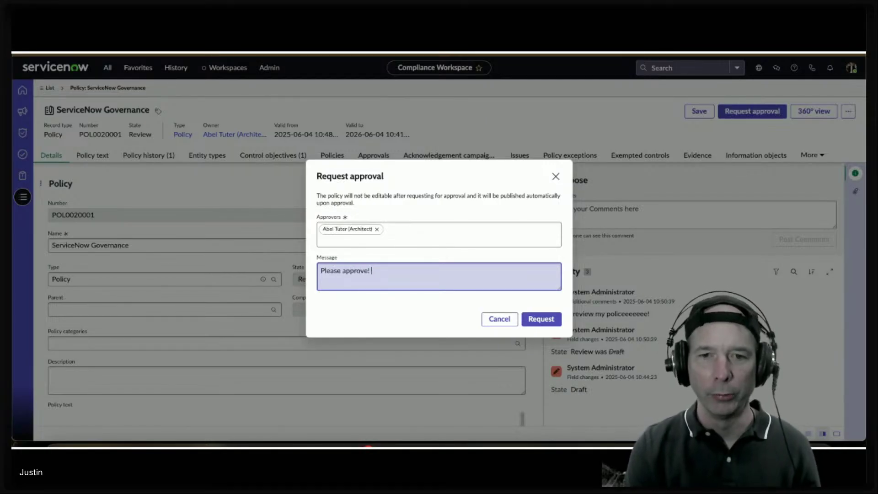
type("Please approve!")
key("ctrl+super+space")
left_click(402, 136)
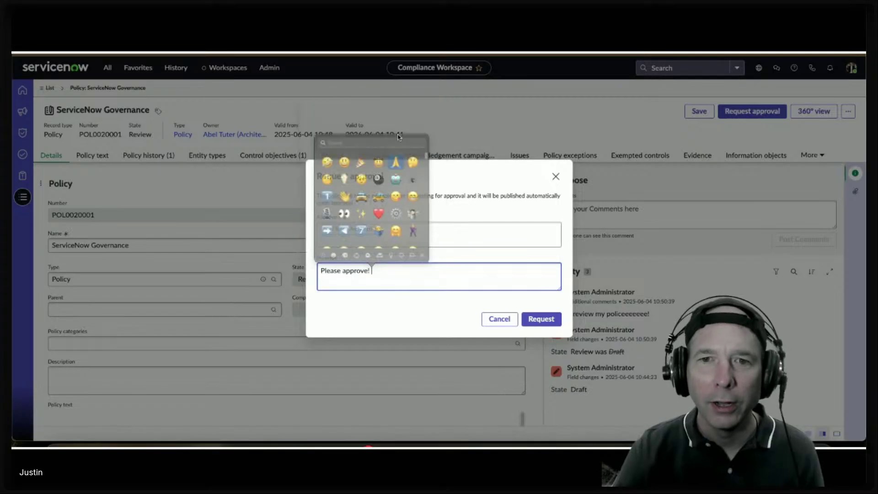
left_click(544, 321)
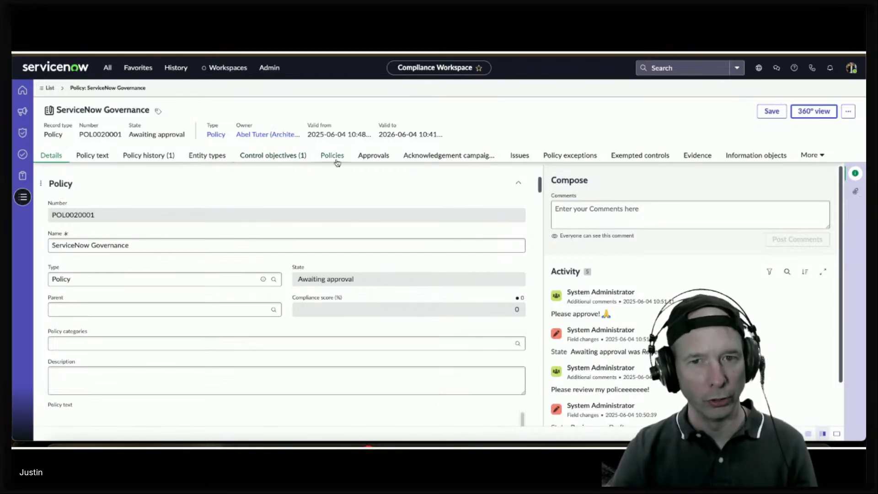
Examine the policy's approval request and the choices available for its state
left_click(366, 158)
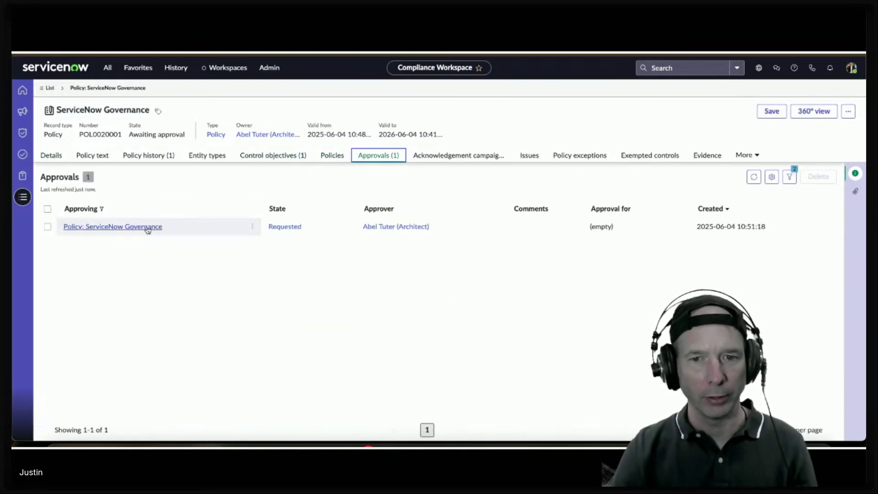
double_click(321, 228)
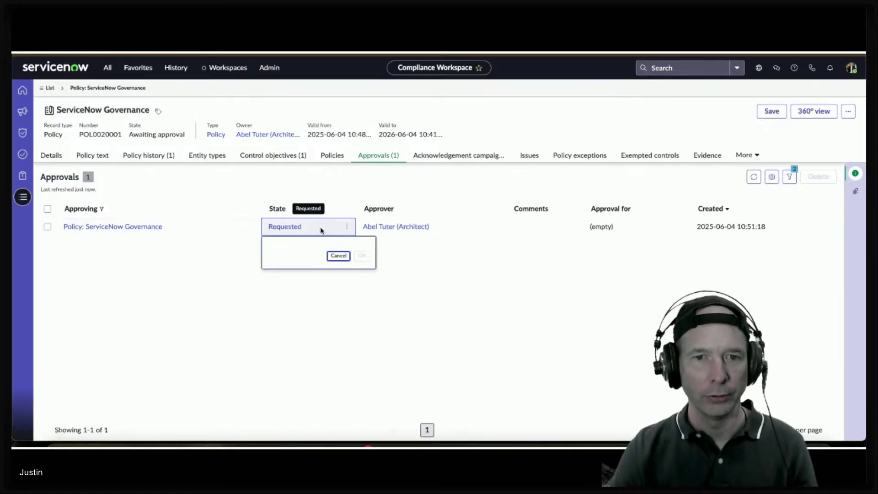
left_click(338, 267)
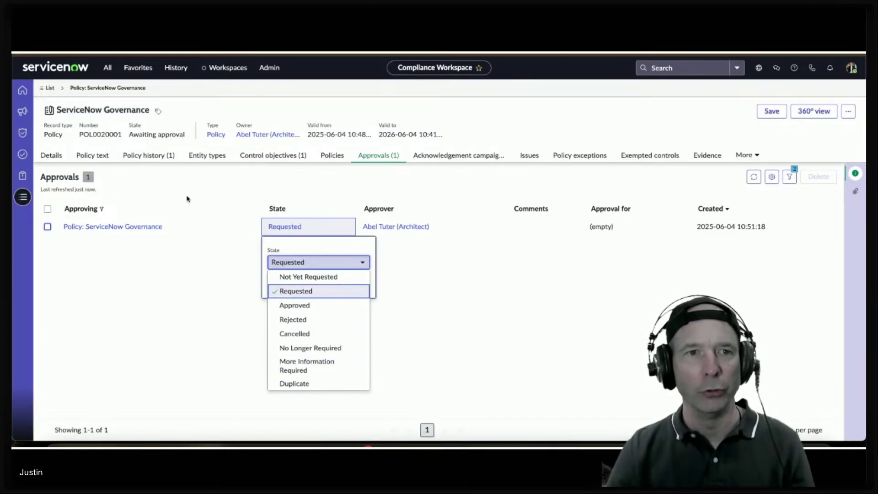
Find the email modules in the application navigator with the filter "email" and open the Emails list
left_click(107, 67)
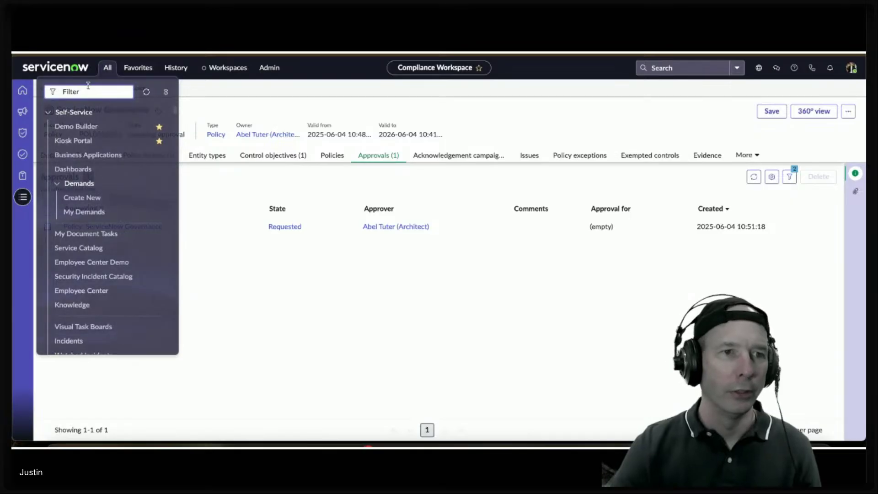
type("email")
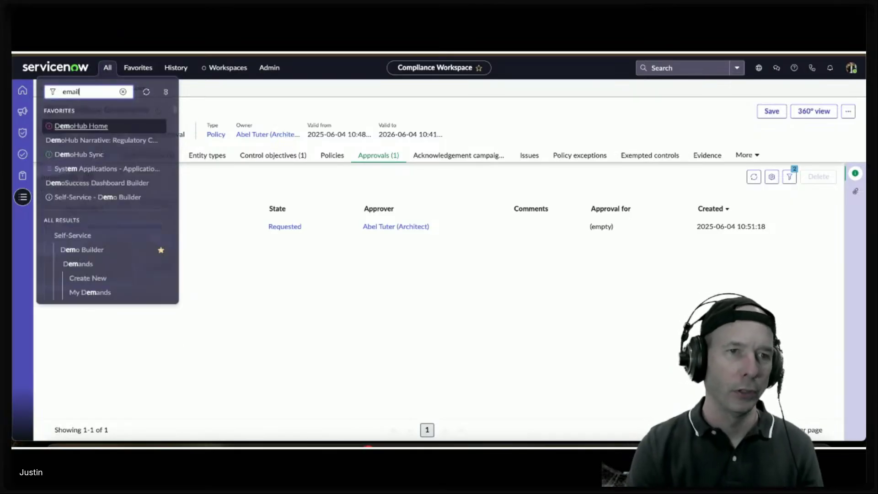
scroll(86, 233, "down", 10)
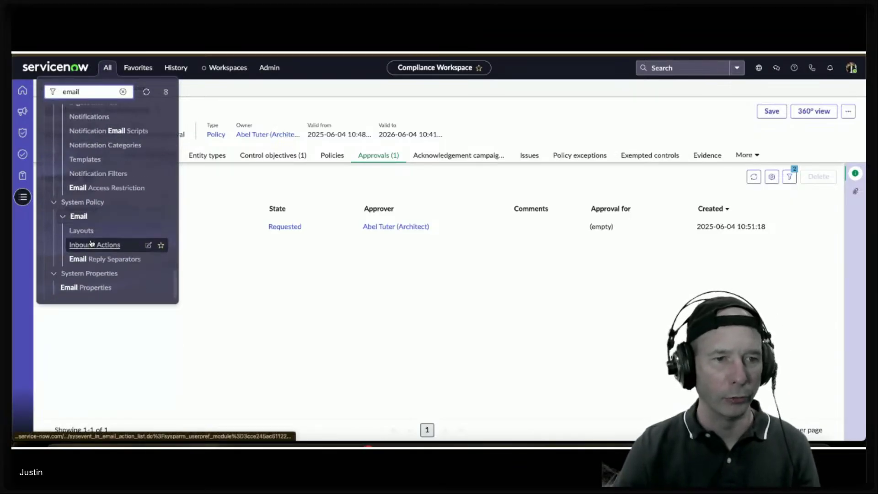
scroll(87, 211, "up", 3)
scroll(84, 213, "up", 5)
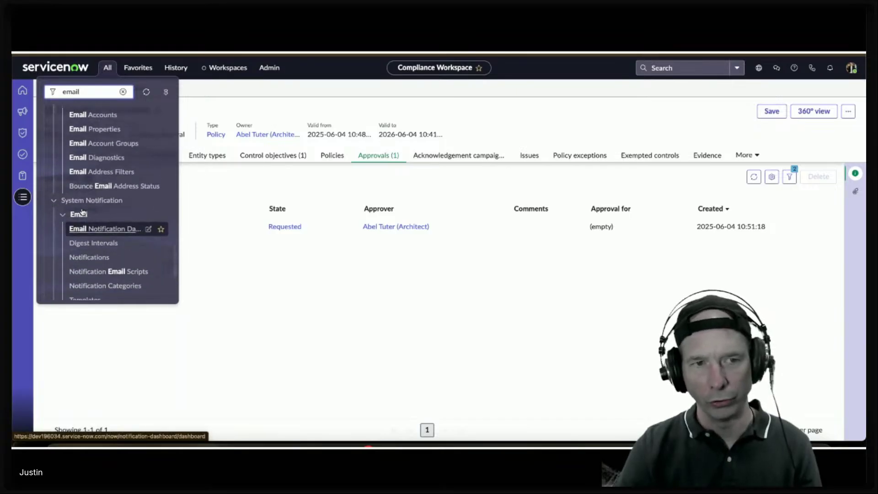
left_click(70, 207)
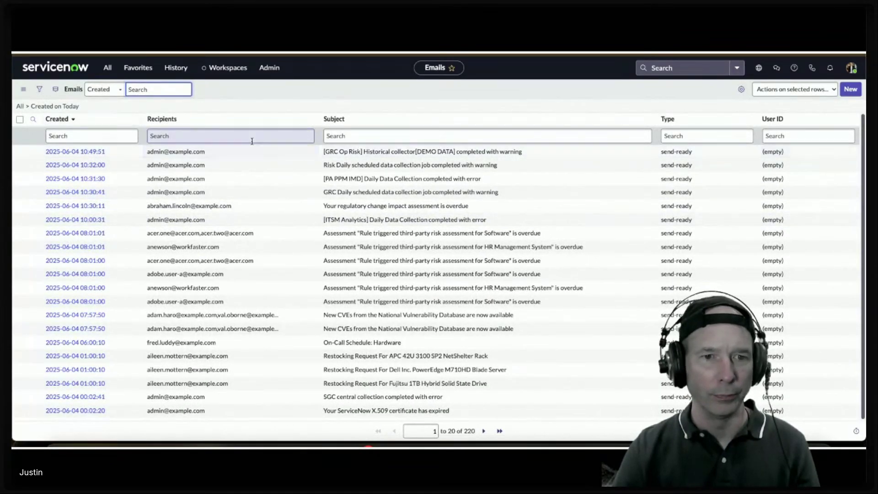
Search the email subjects for "*approv" and remove the Created on Today condition
left_click(384, 138)
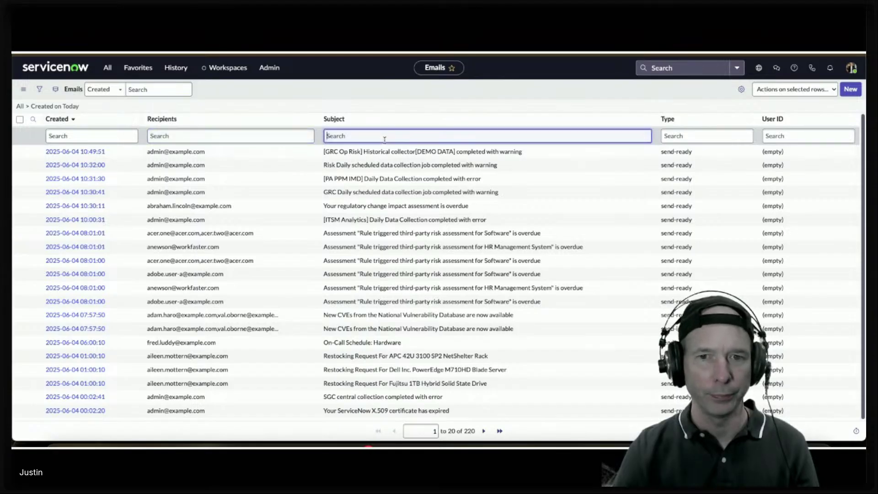
type("*approv")
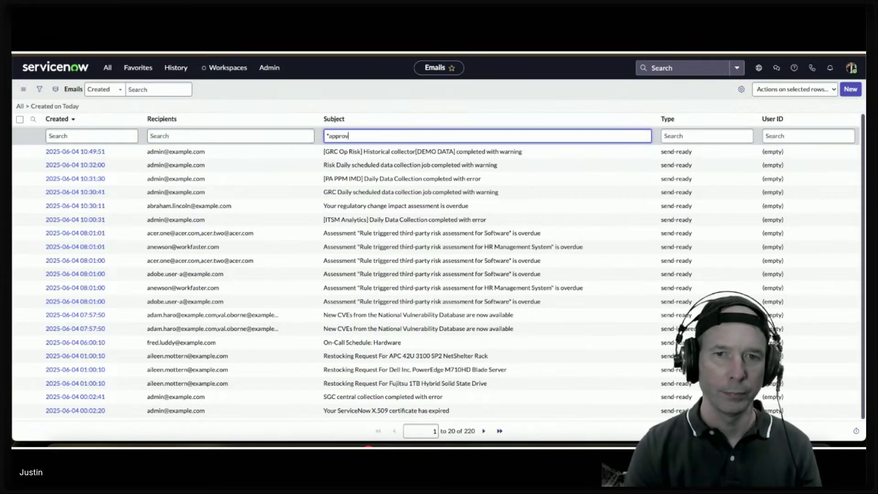
key("Return")
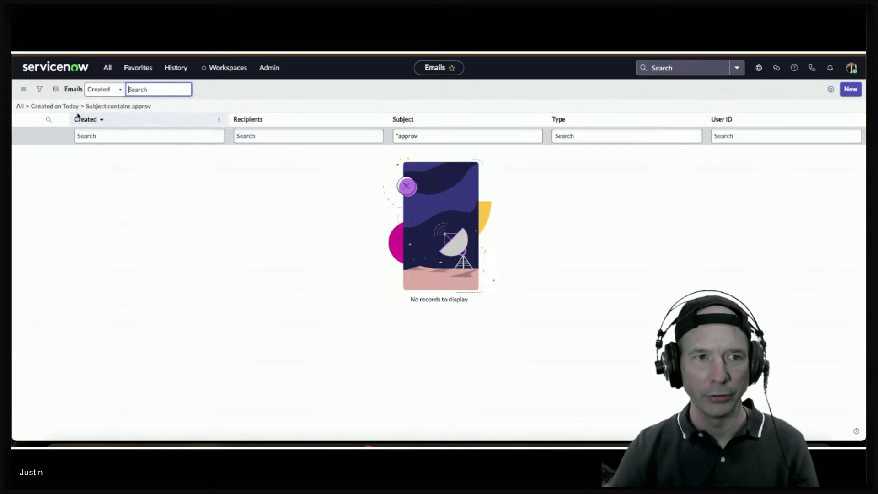
left_click(27, 107)
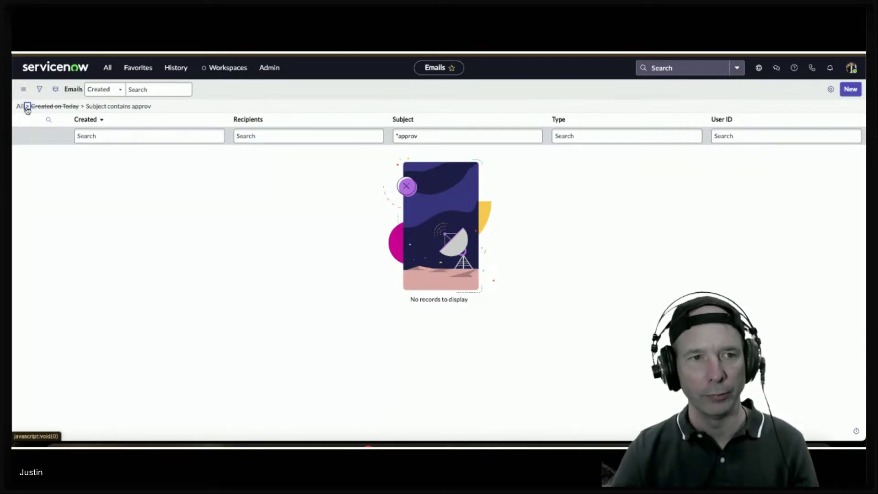
Return to the Compliance Workspace, where the ServiceNow Governance policy's approvals are open
left_click(238, 67)
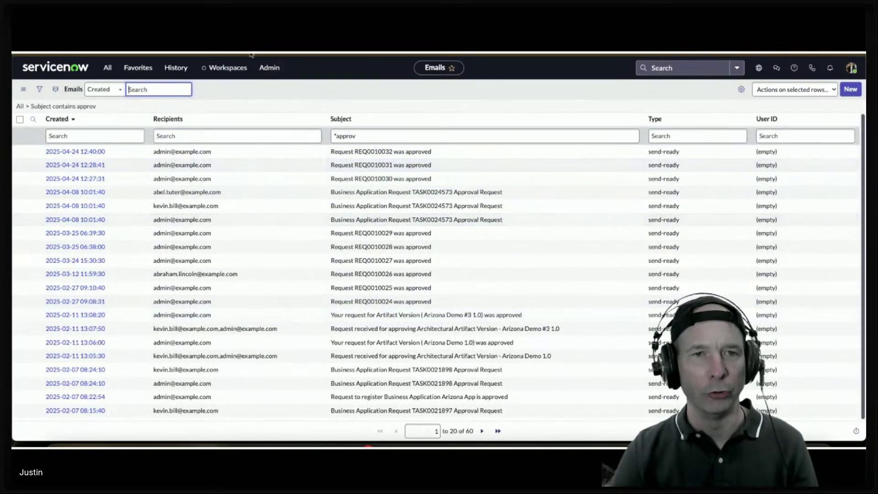
left_click(228, 69)
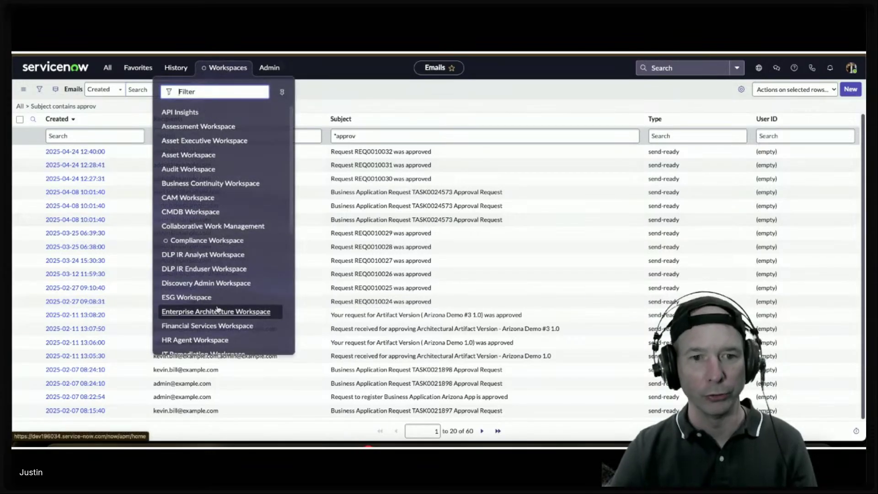
left_click(201, 236)
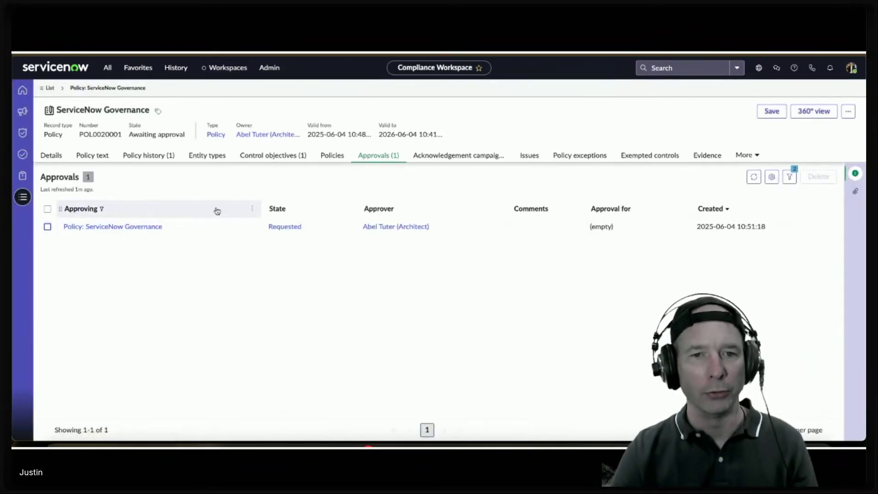
Show the state choices for the policy's approval request and open the policy text
double_click(312, 226)
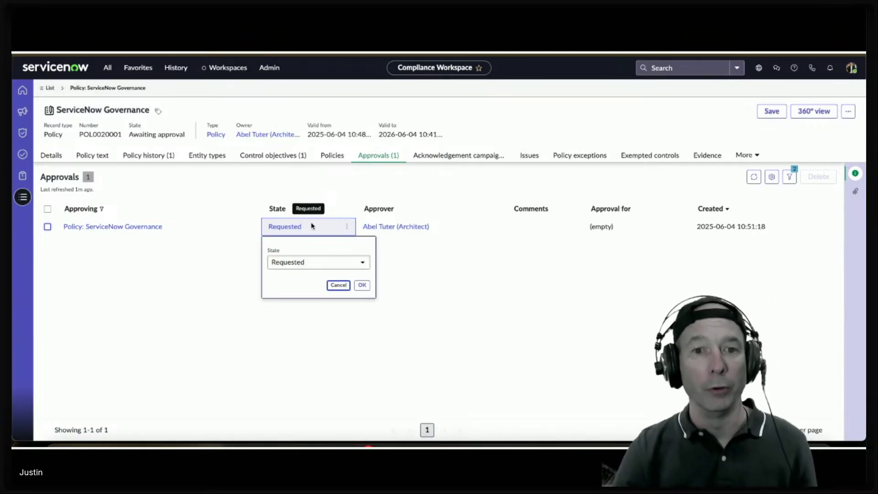
left_click(314, 262)
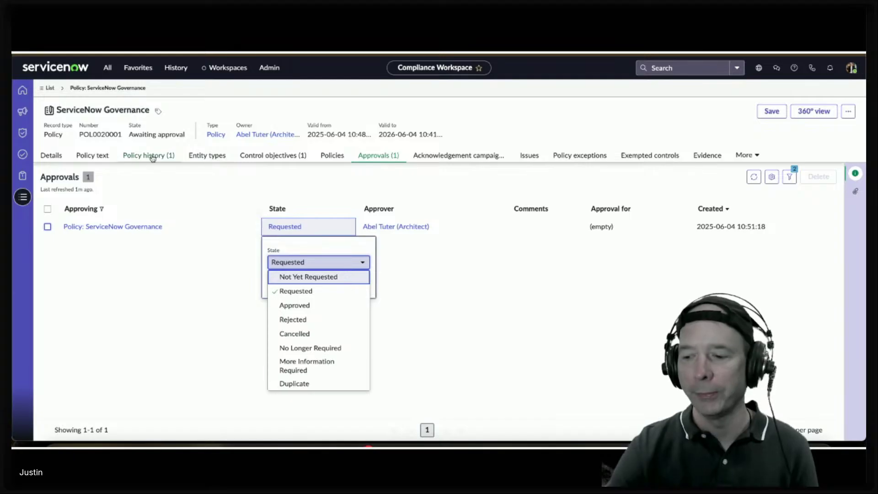
mouse_move(119, 112)
left_mouse_down()
mouse_move(148, 142)
mouse_move(193, 147)
left_mouse_up()
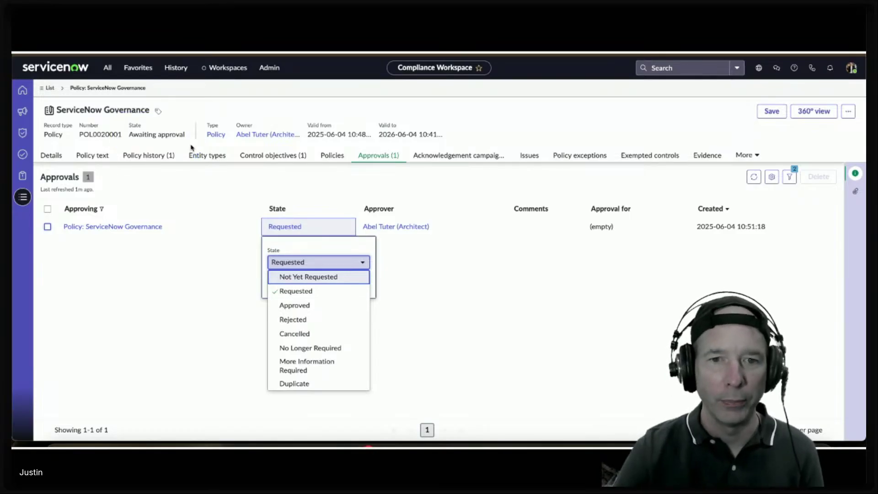
left_click(108, 162)
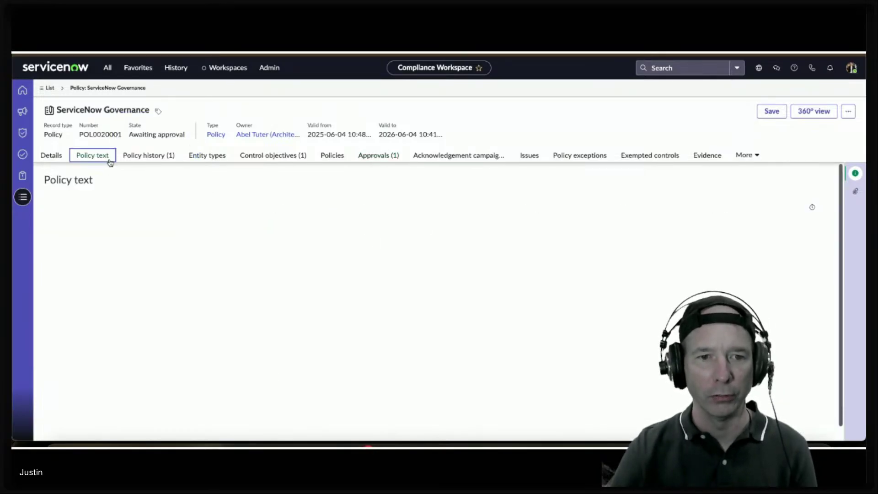
Set the state of the ServiceNow Governance policy's approval request to Approved
left_click(51, 155)
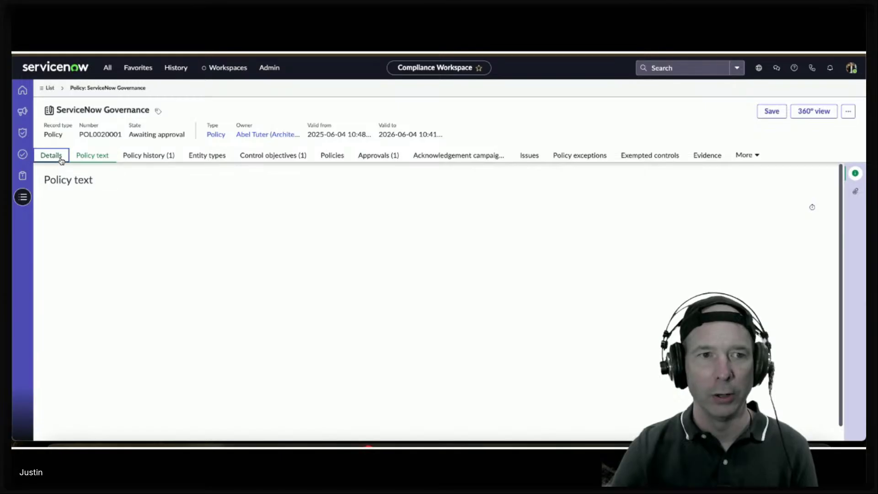
scroll(170, 289, "up", 1)
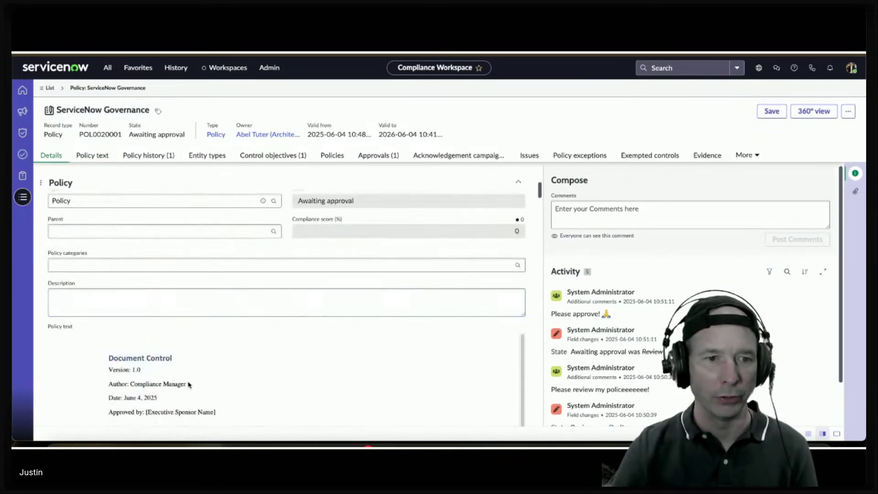
left_click(379, 156)
double_click(322, 226)
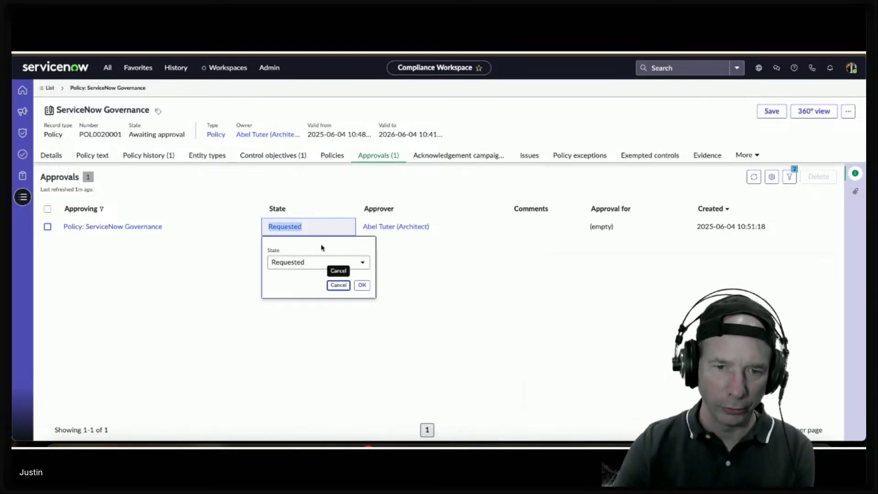
left_click(322, 262)
left_click(320, 306)
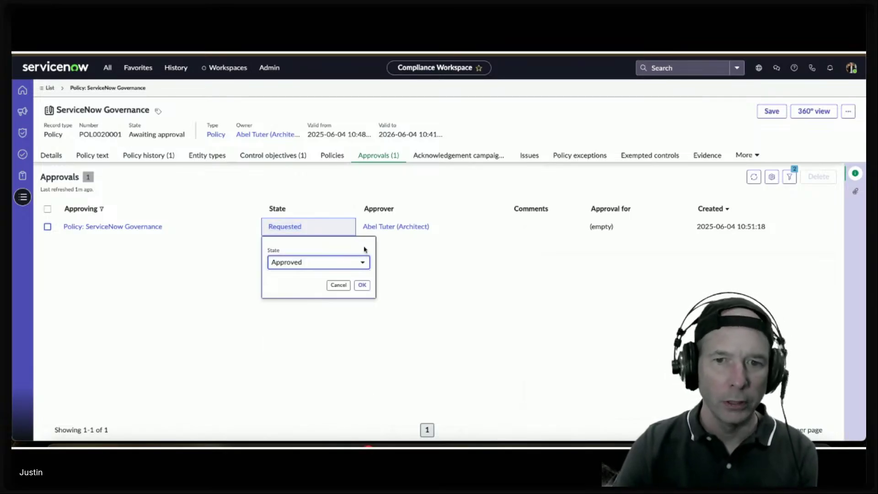
left_click(362, 287)
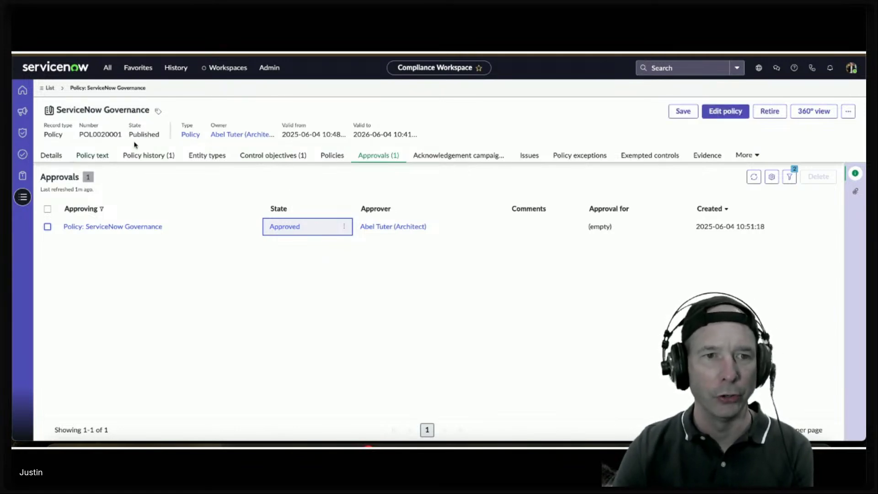
Examine the policy's details, covering its state, policy text, published knowledge article and acknowledgement setup
left_click(51, 155)
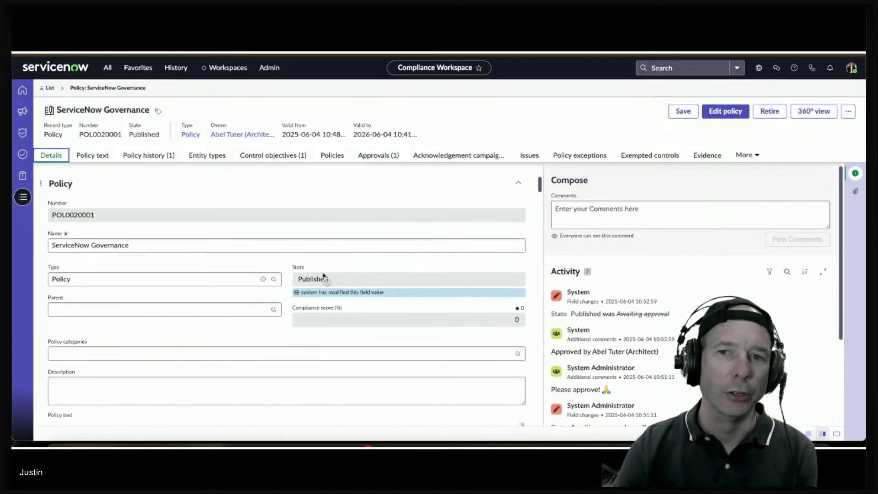
scroll(311, 274, "down", 10)
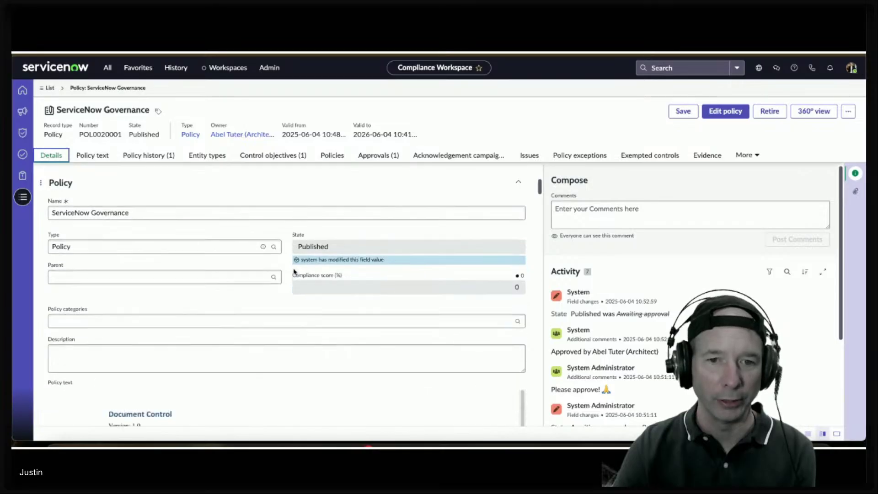
scroll(293, 270, "down", 15)
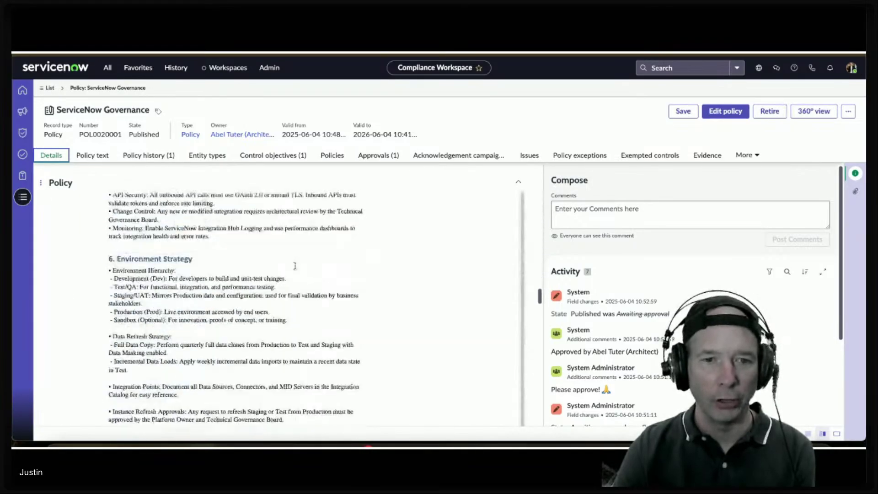
scroll(157, 302, "down", 10)
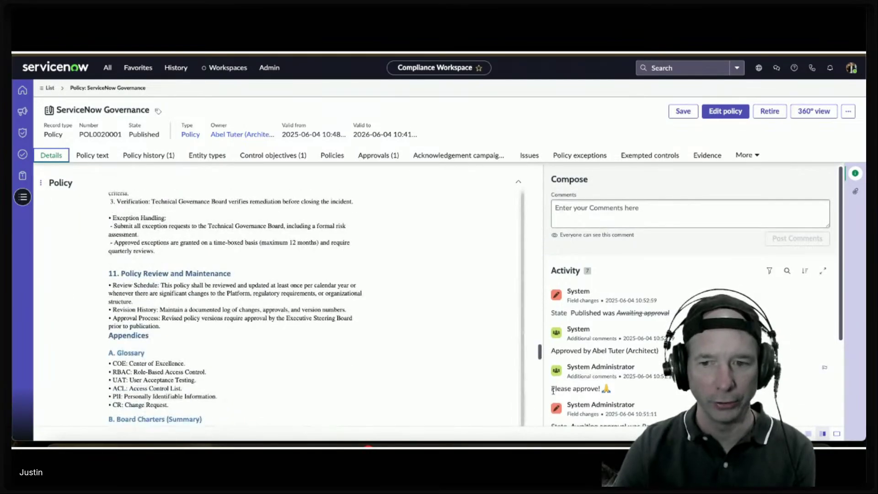
scroll(572, 366, "down", 3)
scroll(514, 360, "down", 10)
scroll(521, 353, "up", 3)
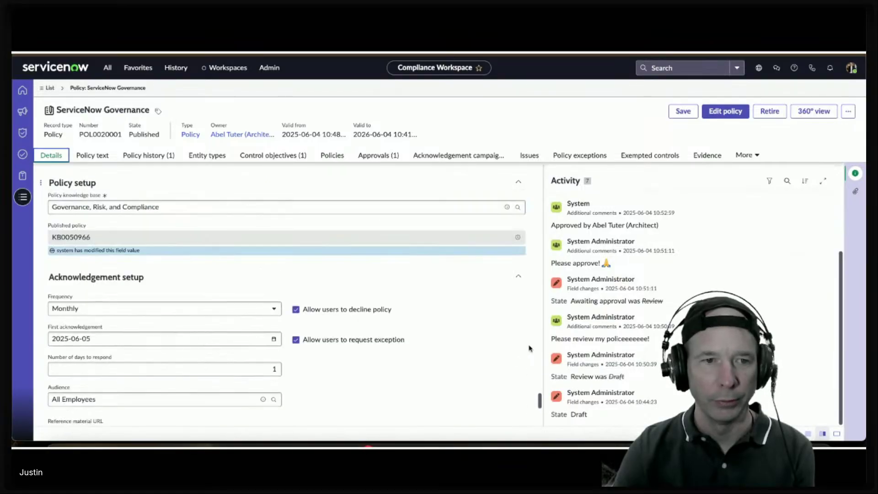
scroll(525, 350, "down", 3)
scroll(526, 349, "up", 3)
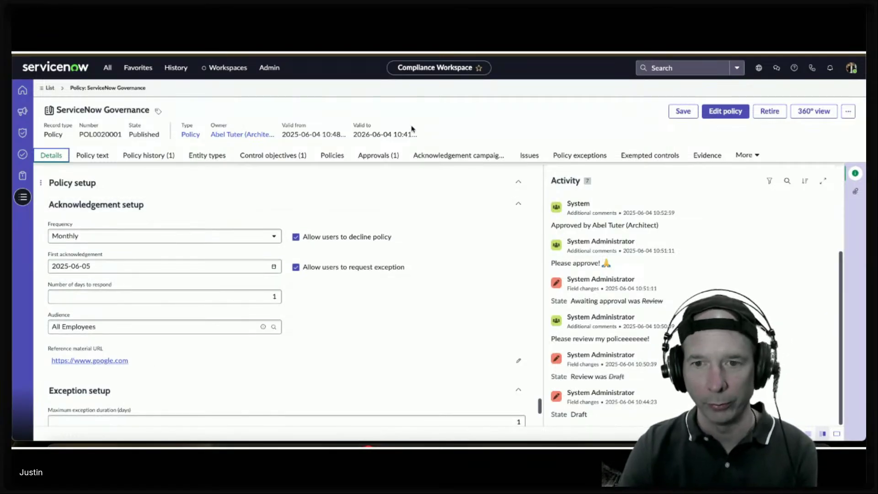
Start a new acknowledgement campaign for the ServiceNow Governance policy
left_click(438, 157)
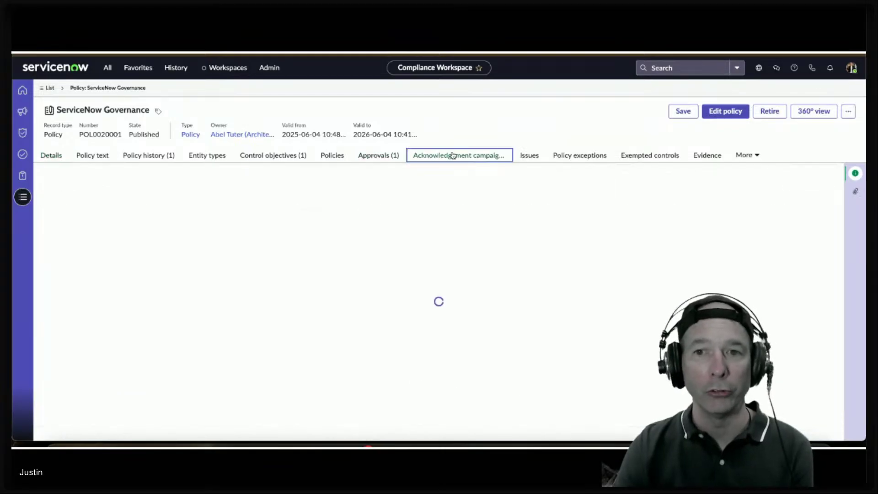
left_click(790, 180)
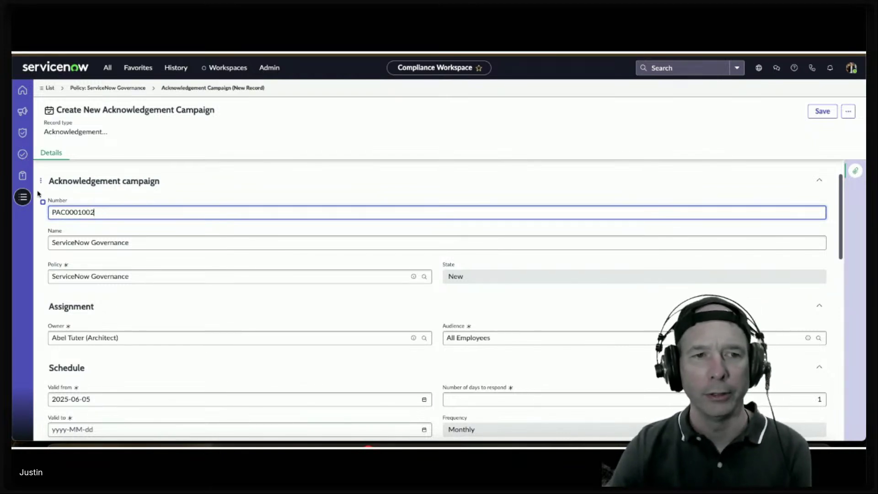
mouse_move(37, 192)
left_mouse_down()
mouse_move(143, 231)
mouse_move(123, 228)
left_mouse_up()
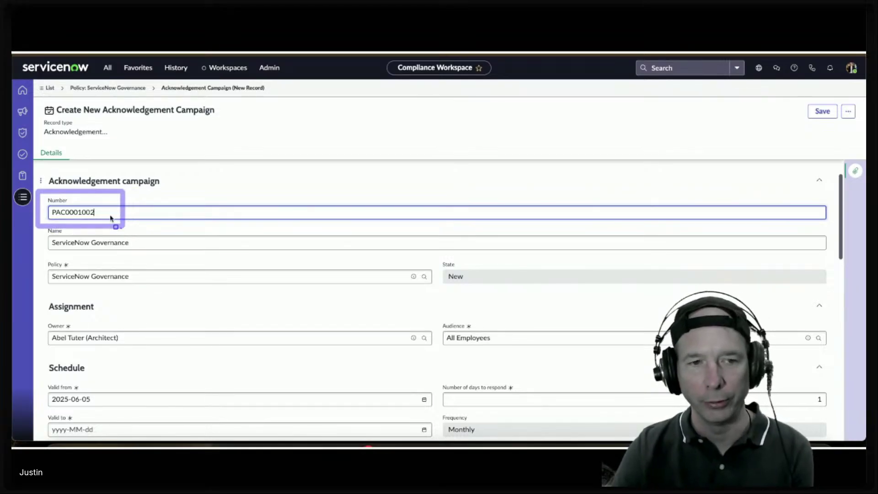
key("Escape")
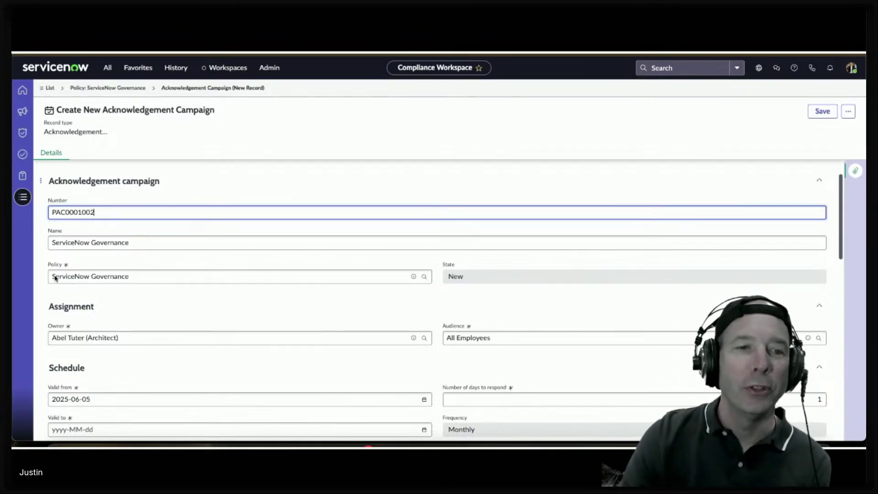
Set the acknowledgement campaign's Valid to date to 2025-06-06
scroll(54, 256, "down", 2)
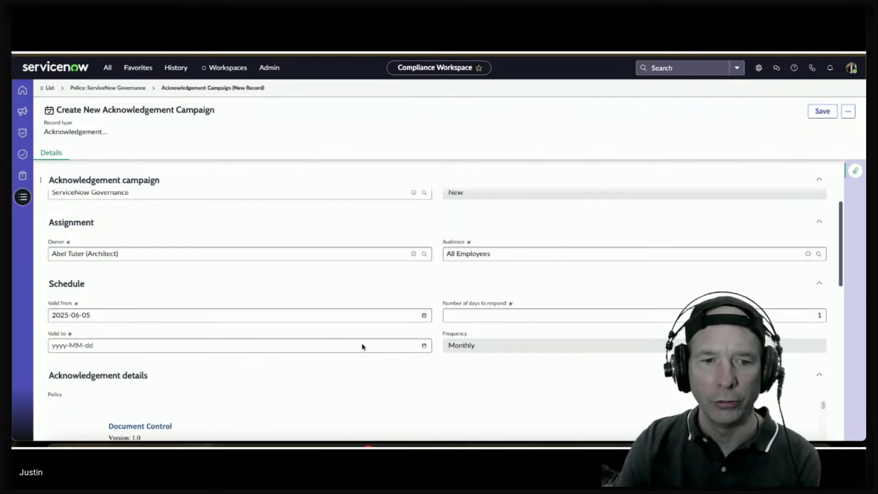
left_click(424, 345)
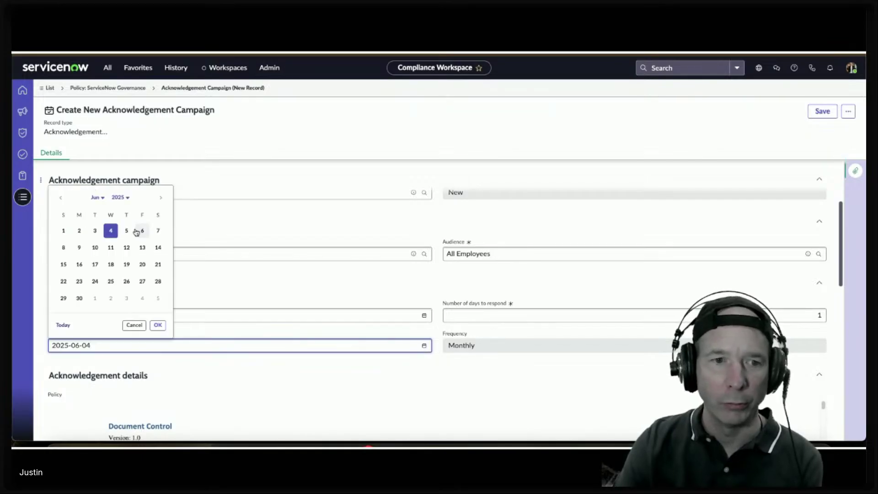
left_click(137, 231)
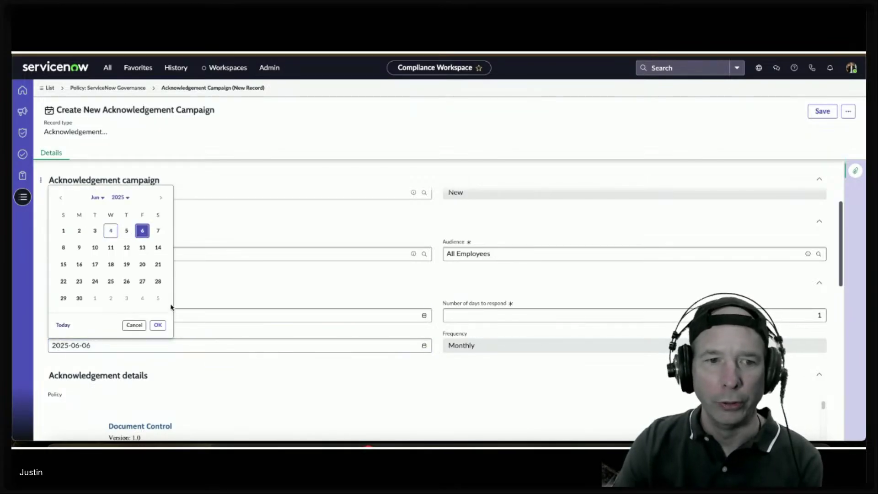
left_click(159, 325)
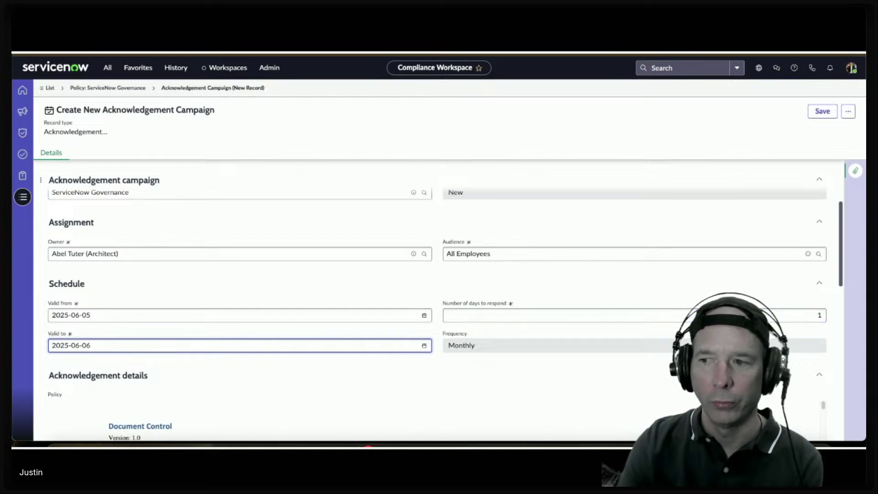
Review the campaign's acknowledgement details and results sections and save the new campaign
scroll(388, 369, "down", 3)
scroll(159, 301, "down", 5)
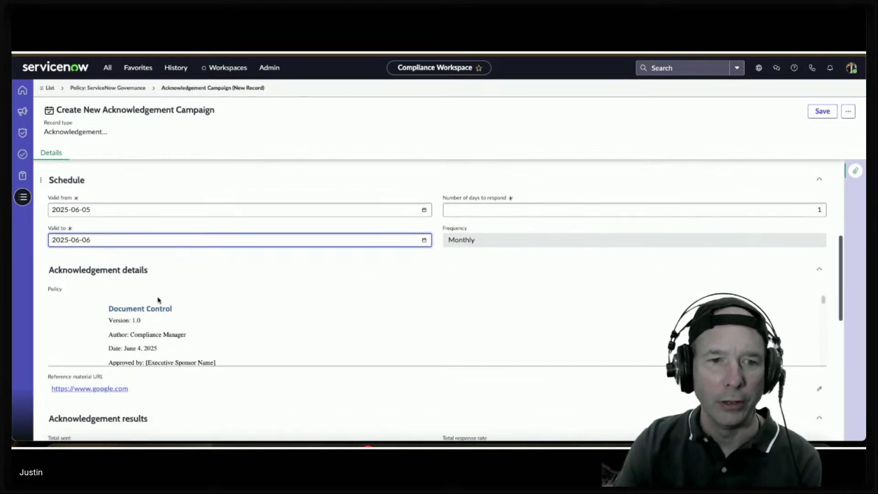
scroll(159, 302, "down", 10)
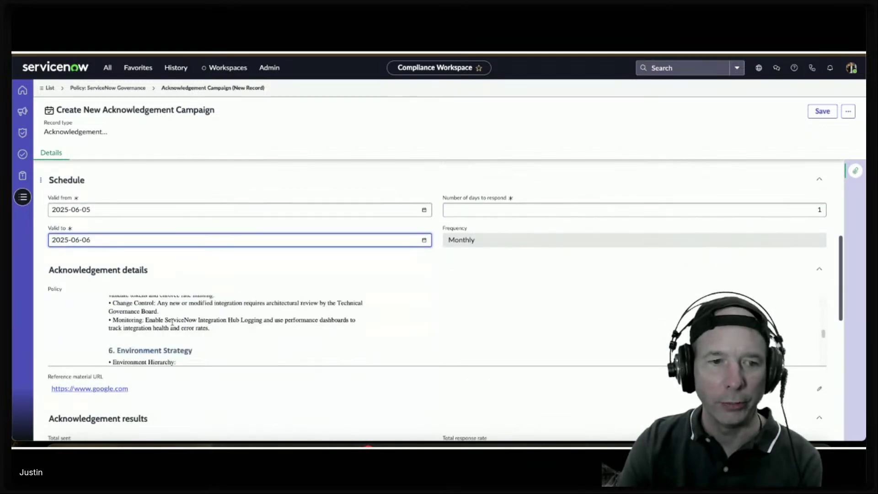
scroll(217, 381, "down", 4)
scroll(217, 381, "down", 2)
scroll(304, 308, "down", 5)
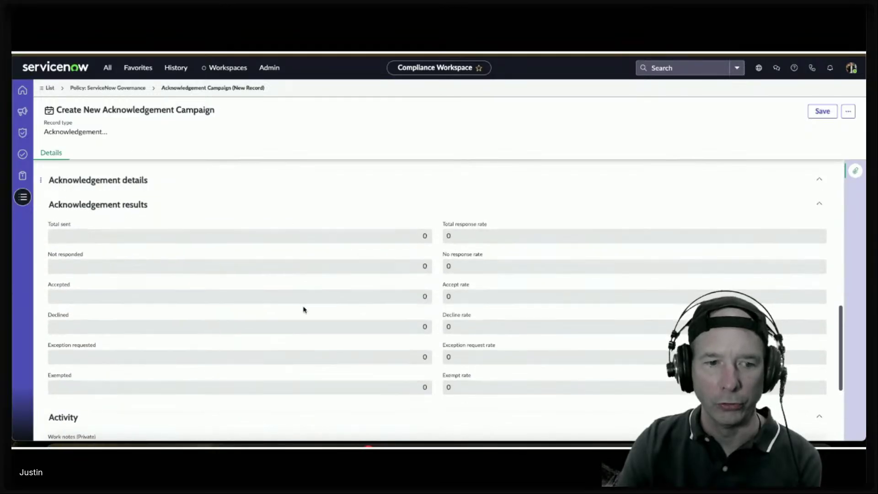
scroll(712, 273, "up", 15)
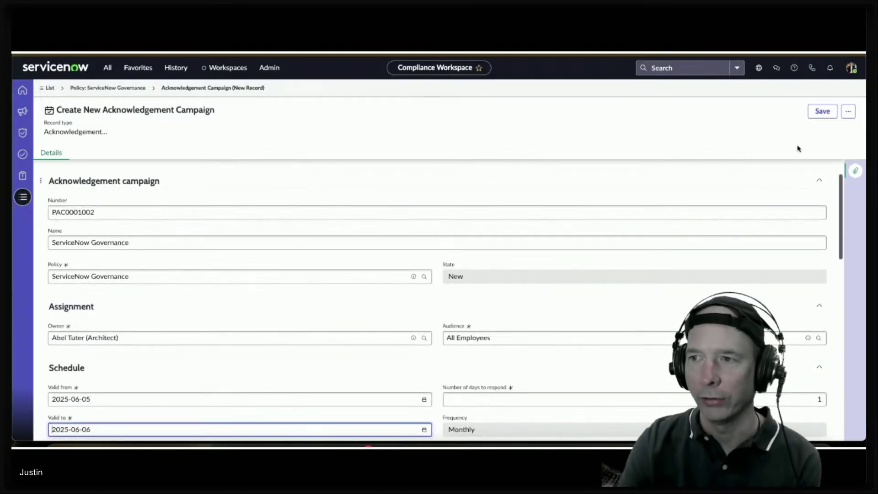
left_click(823, 113)
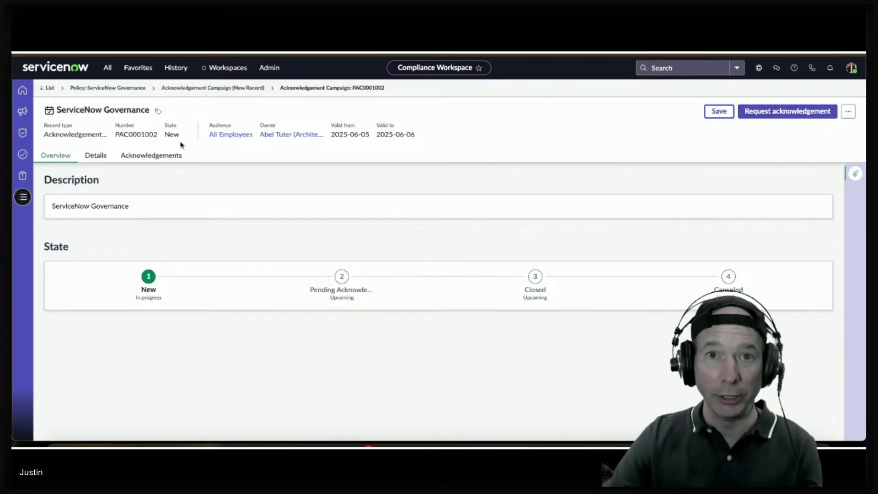
Check the saved campaign's acknowledgements list and its assignment and schedule details
left_click(139, 155)
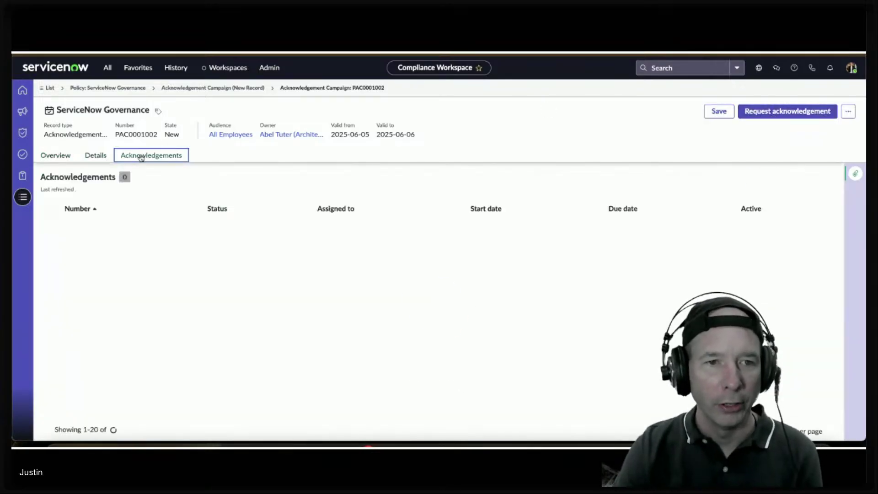
left_click(95, 154)
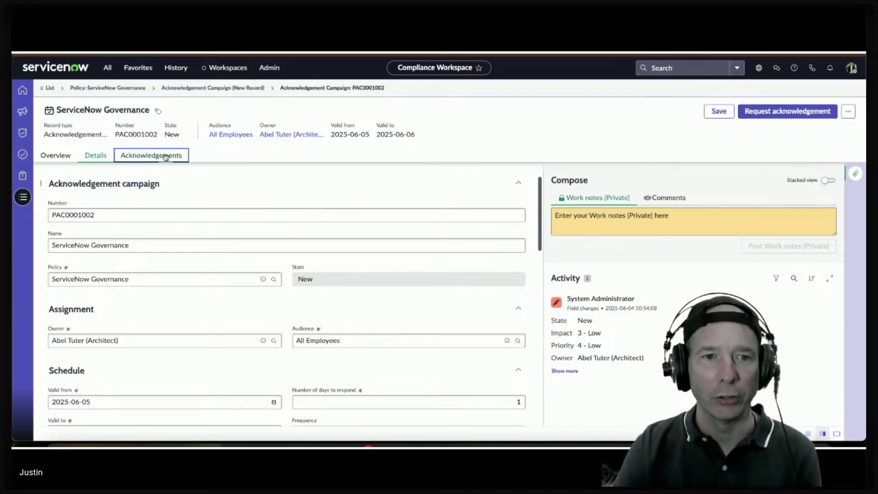
left_click(174, 155)
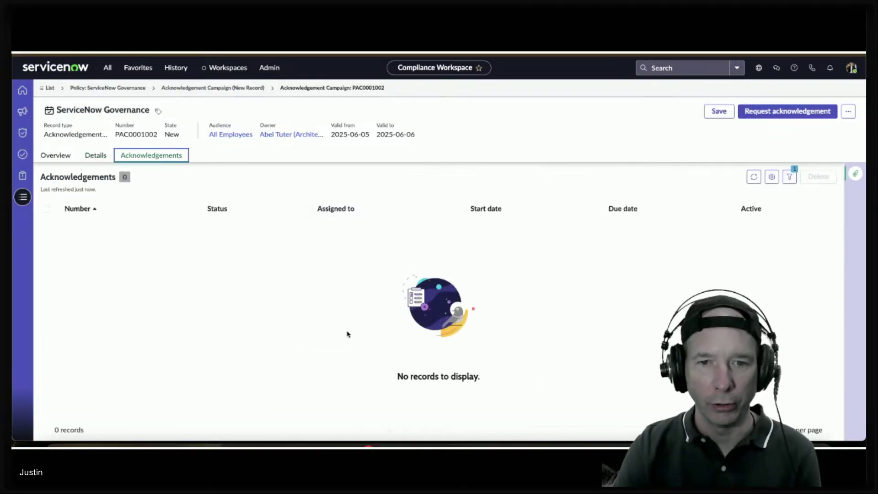
left_click(96, 155)
scroll(208, 288, "down", 2)
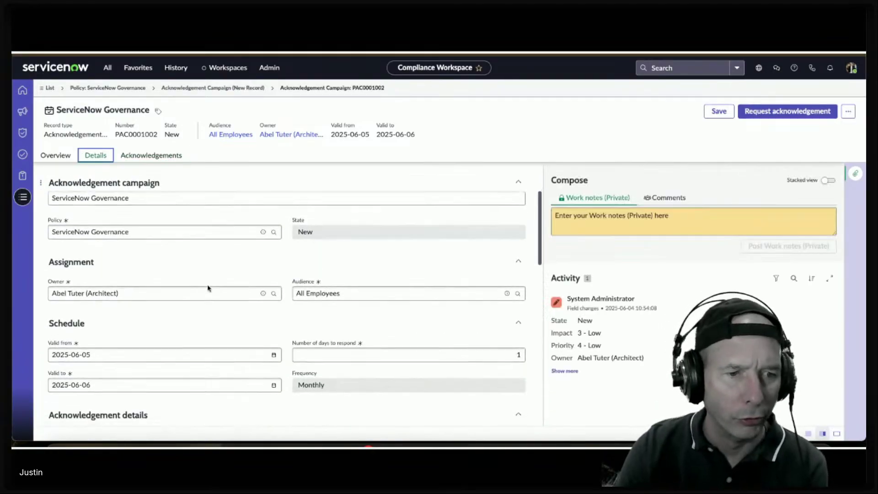
scroll(210, 284, "down", 5)
scroll(144, 337, "up", 6)
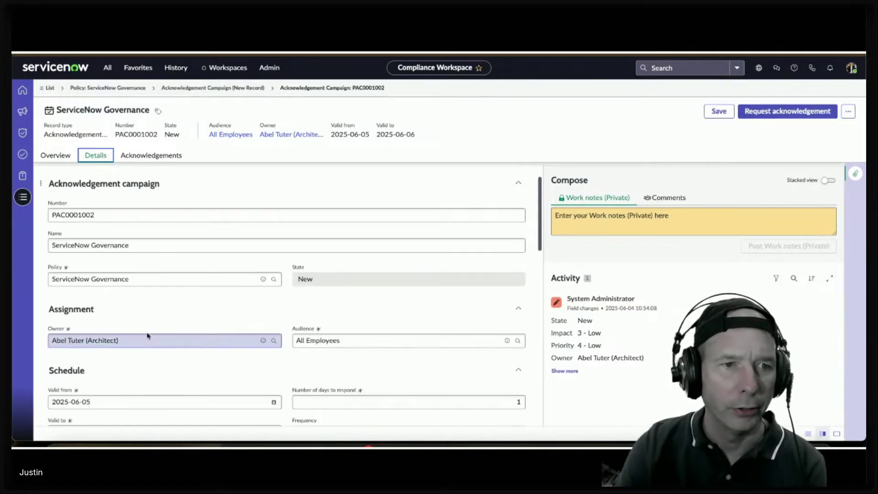
Open the campaign's All Employees audience record and inspect its users and groups
left_click(507, 340)
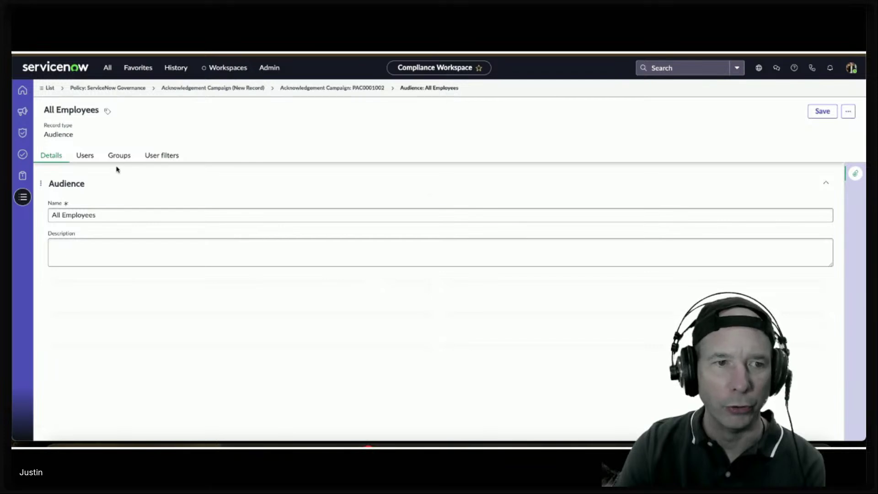
left_click(85, 156)
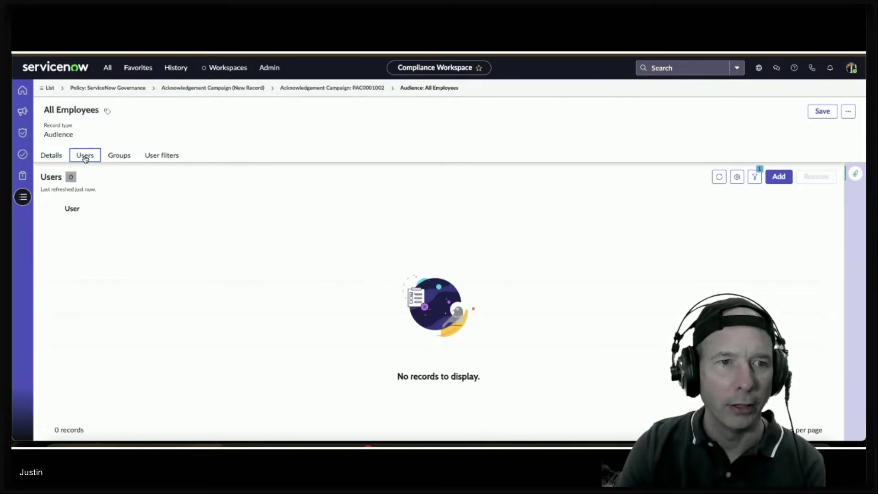
left_click(117, 155)
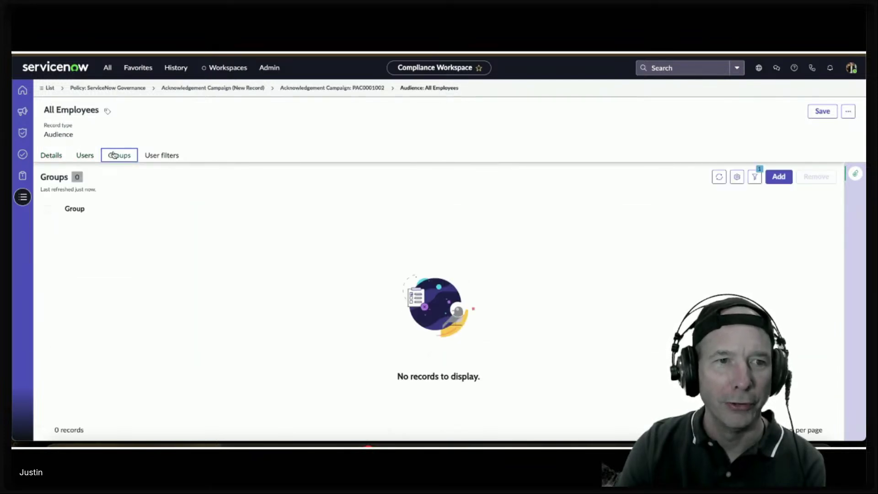
Open the user selection list for adding users to the All Employees audience
left_click(85, 155)
left_click(779, 177)
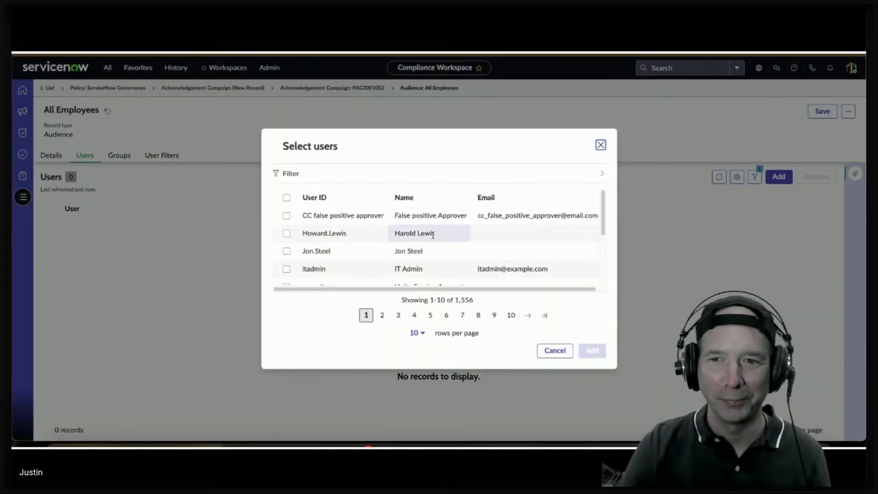
Try to filter the selectable users with the condition Name is "syste"
left_click(293, 174)
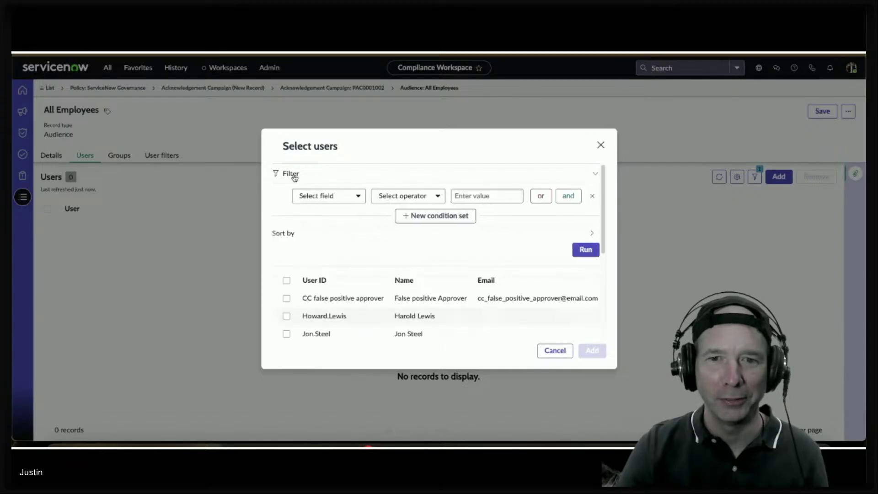
left_click(343, 195)
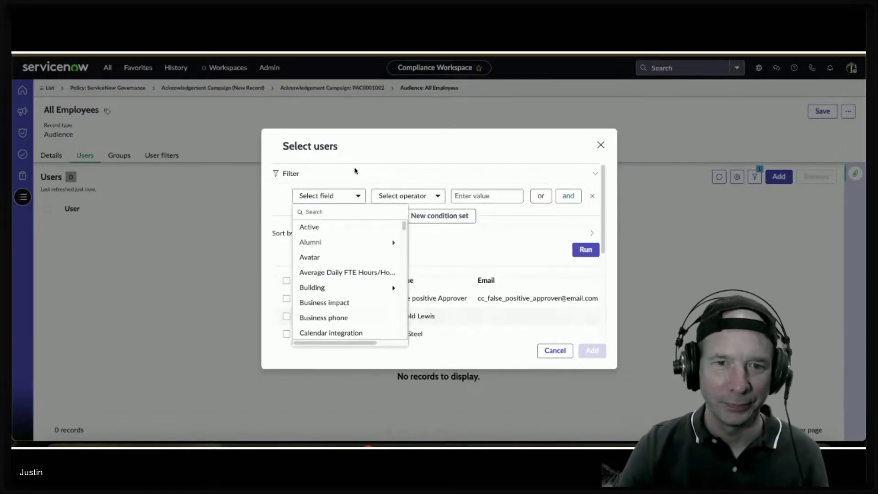
left_click(343, 196)
left_click(339, 199)
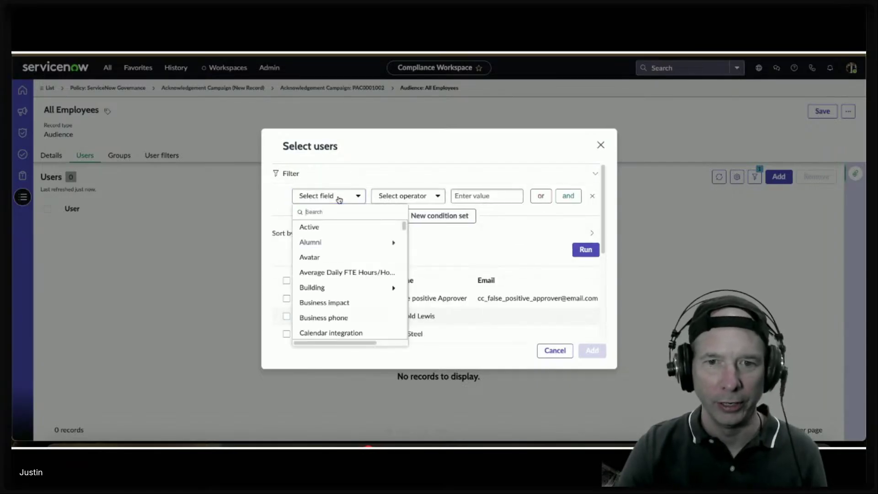
type("name")
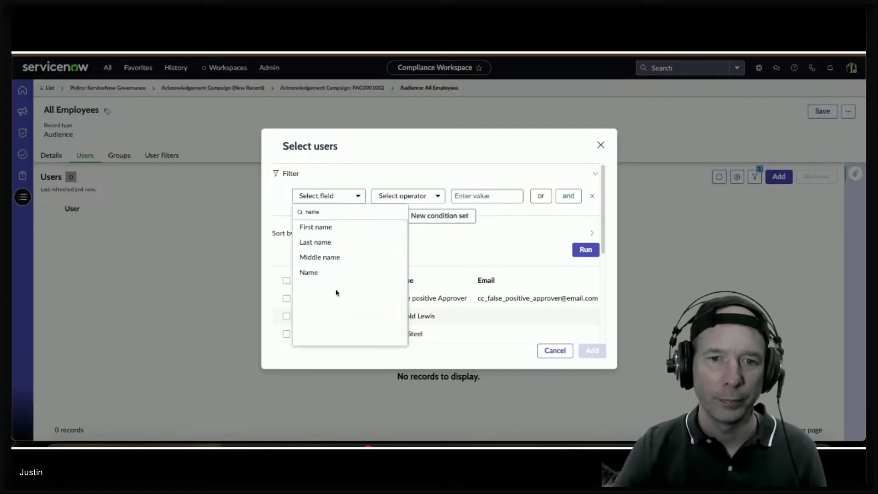
left_click(340, 270)
left_click(471, 198)
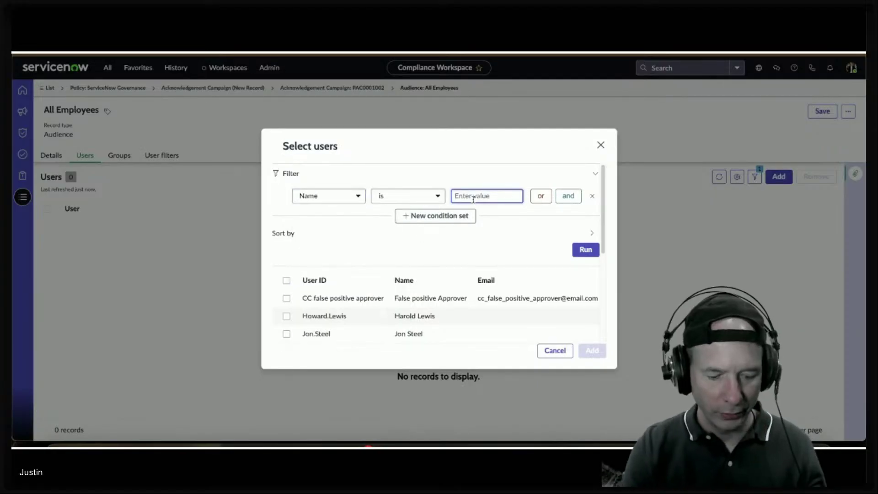
type("system ad")
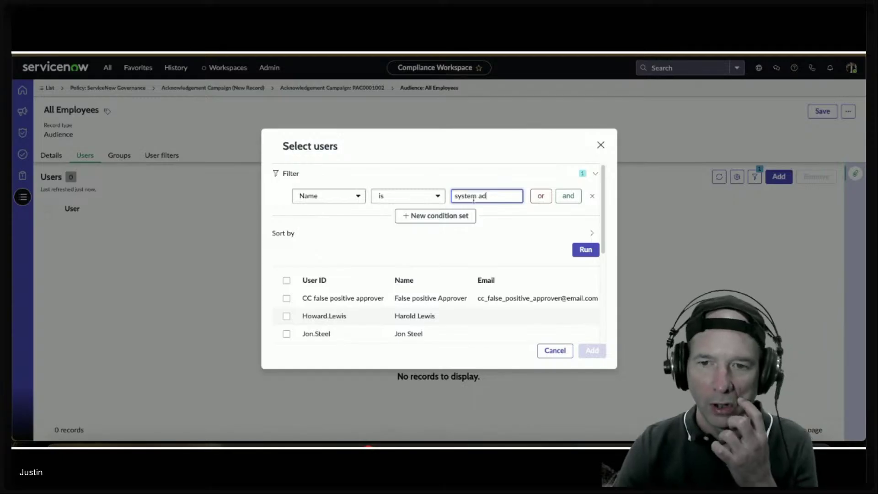
left_click_drag(506, 197, 427, 197)
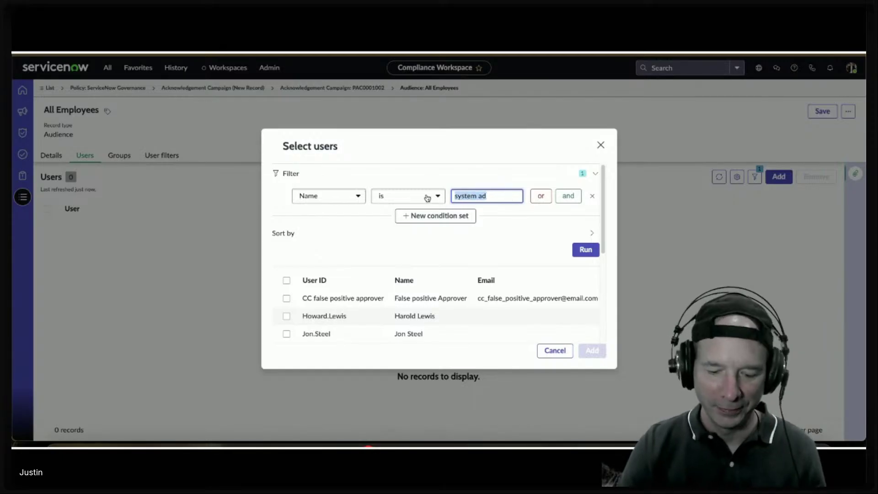
type("adm")
key("BackSpace")
key("BackSpace")
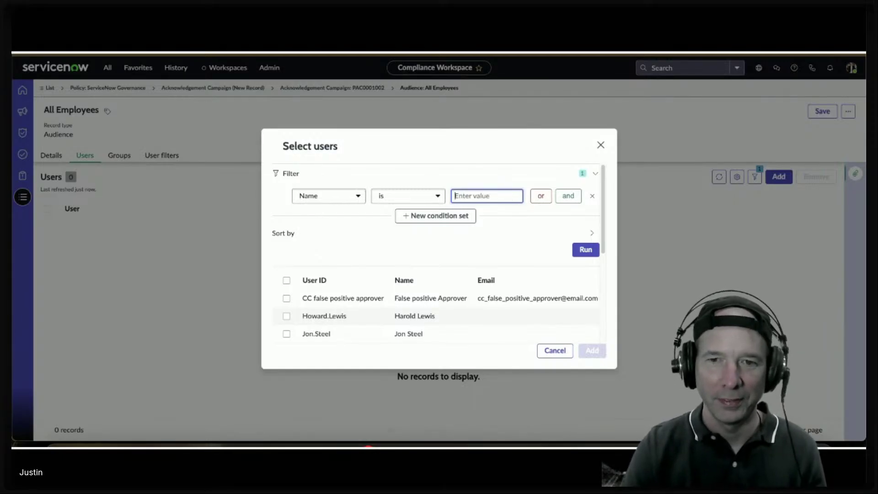
type("abel")
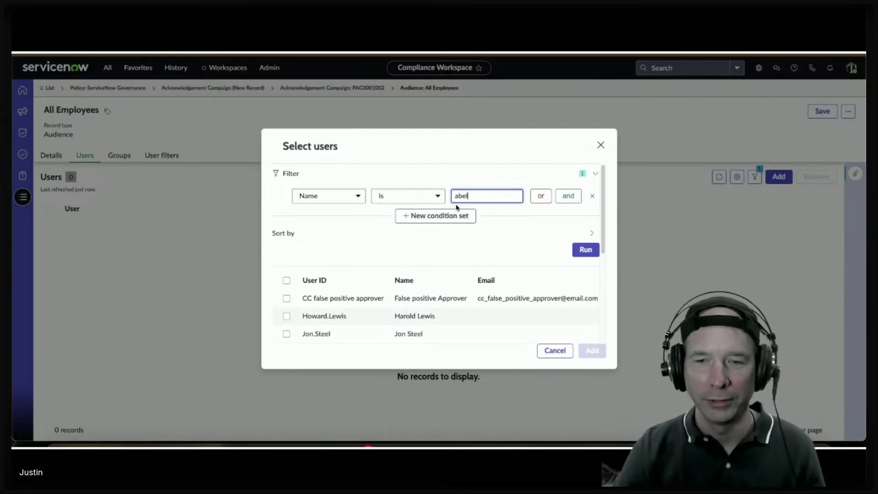
double_click(451, 195)
type("syste")
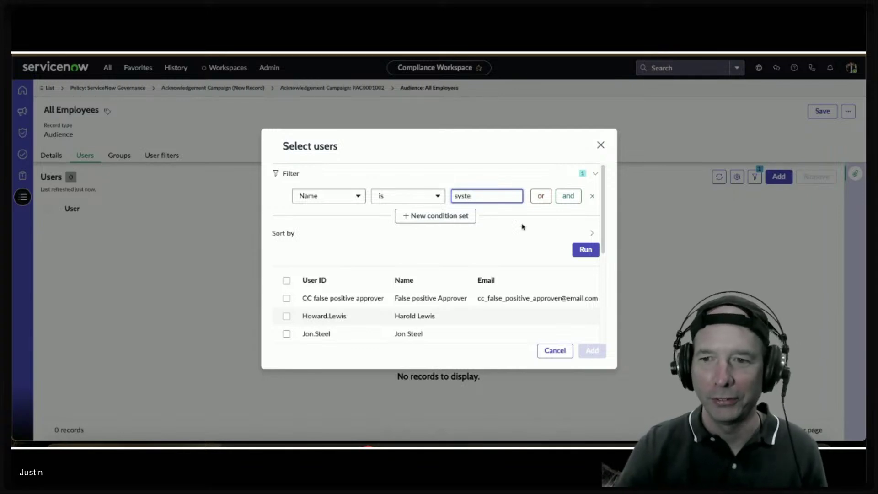
left_click(590, 250)
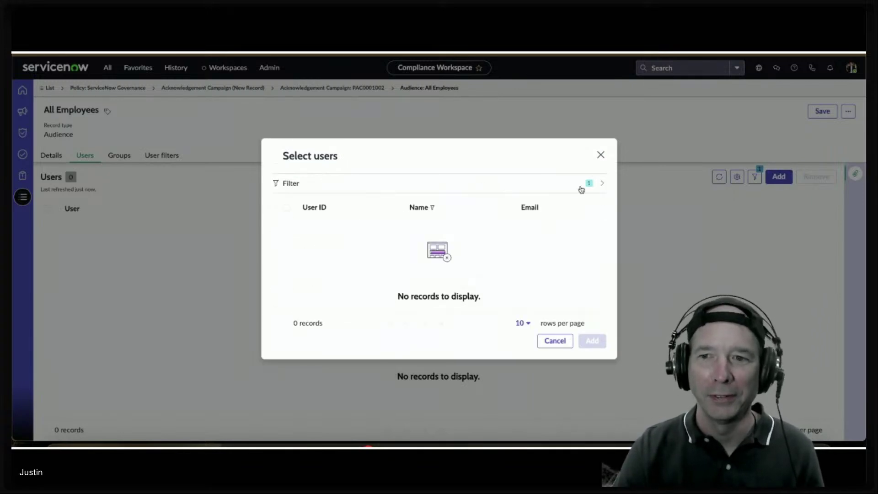
Try to filter the selectable users by a person's first name and clear the filter condition
left_click(596, 183)
left_click(480, 196)
type("ab")
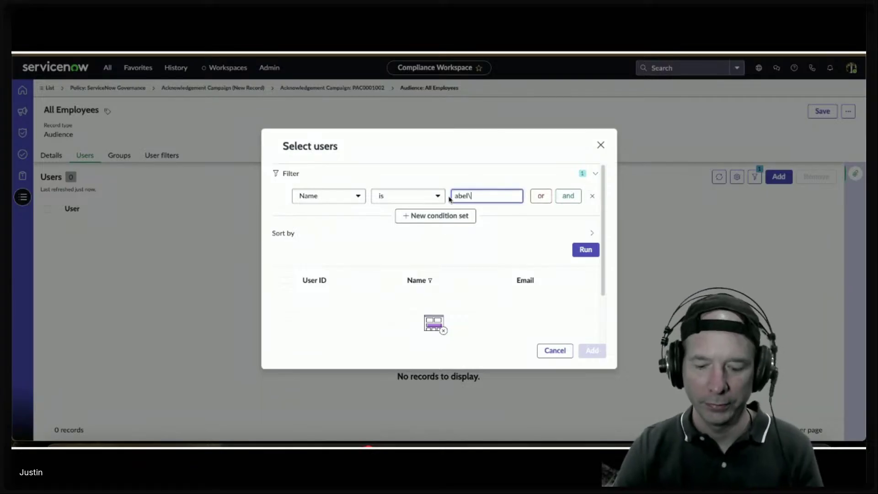
type("el")
left_click(586, 250)
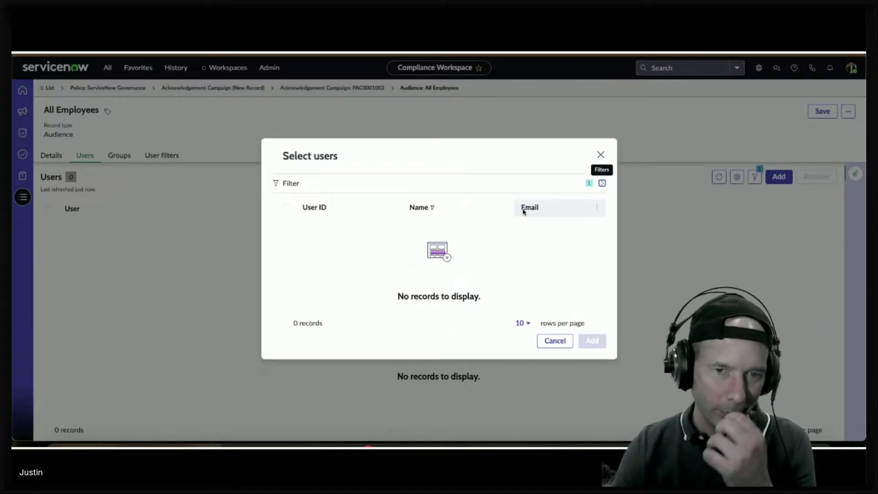
left_click(601, 183)
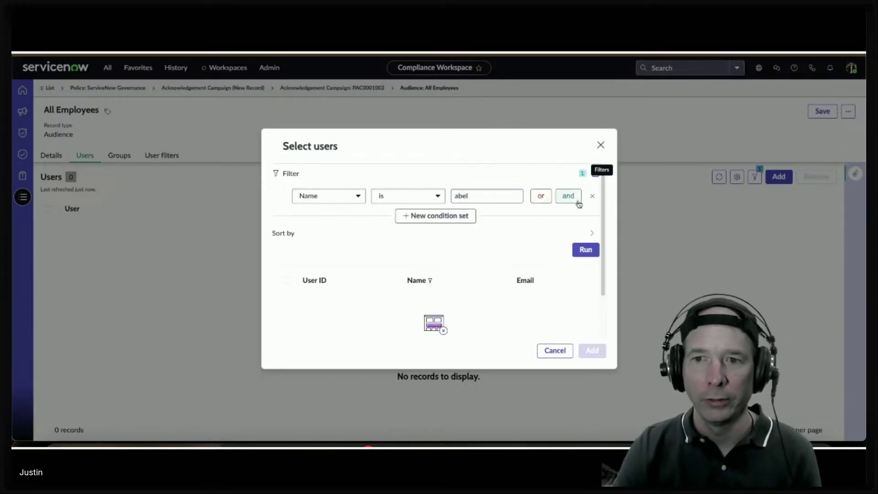
left_click(593, 196)
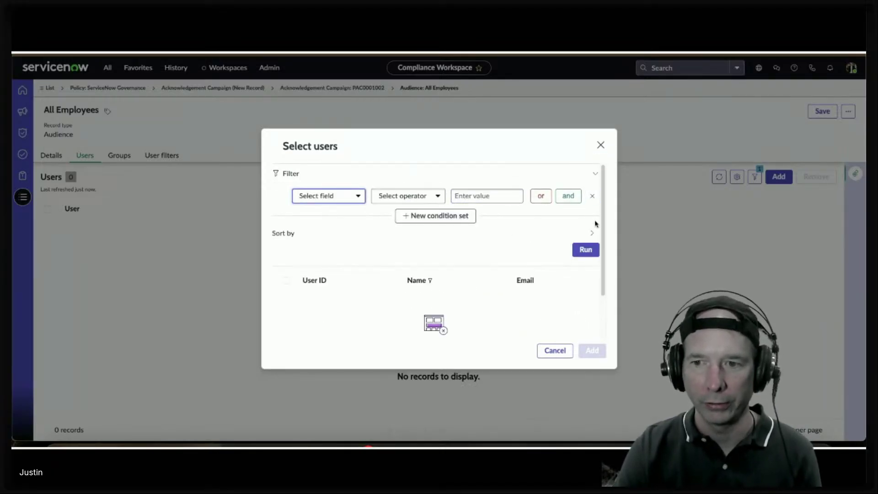
left_click(587, 249)
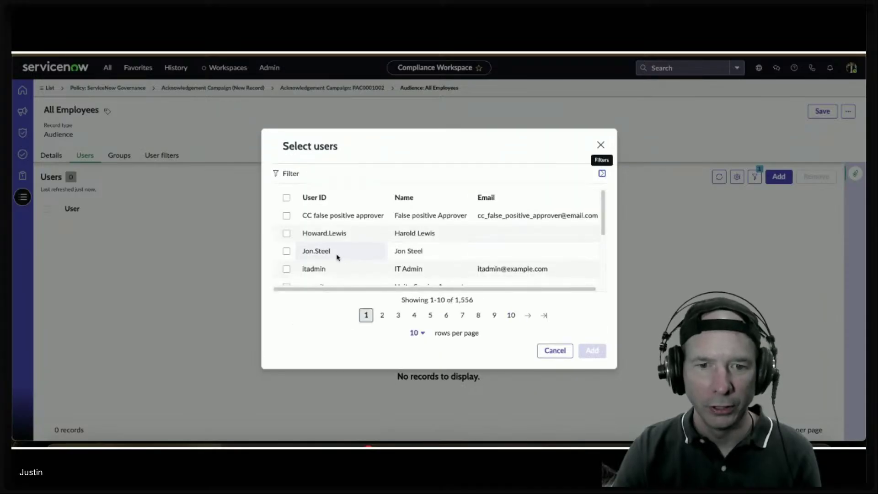
Add the user in the second row of page 1 and the first user on page 6 to the audience, and save the record
left_click(287, 233)
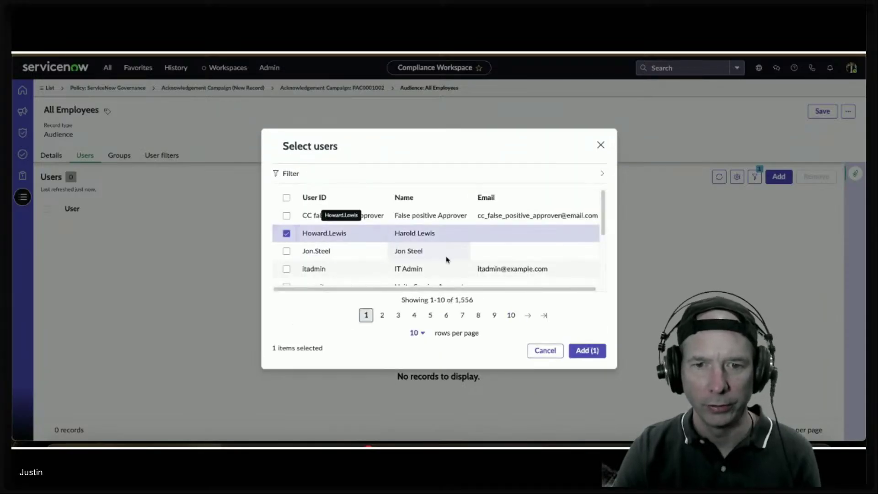
left_click(589, 351)
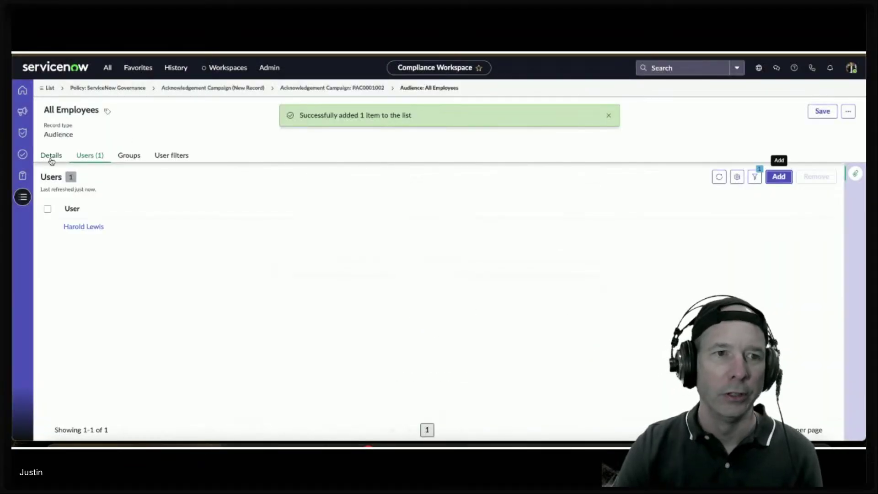
left_click(779, 177)
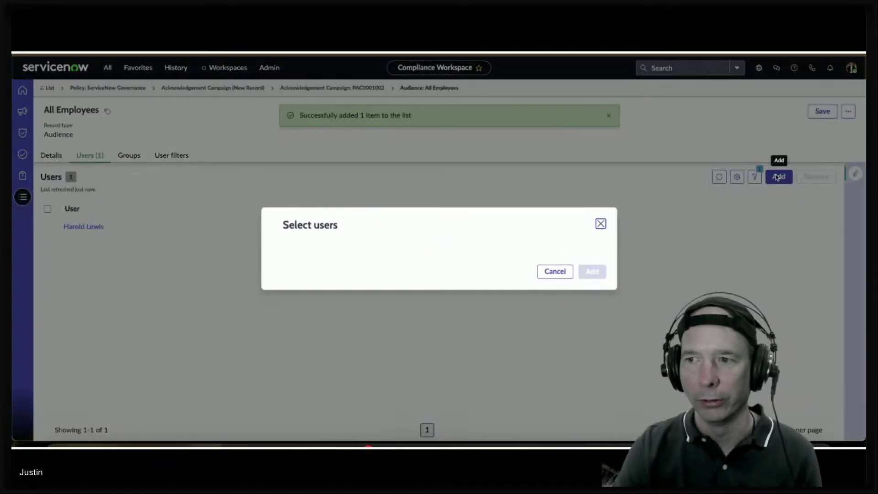
scroll(373, 238, "down", 5)
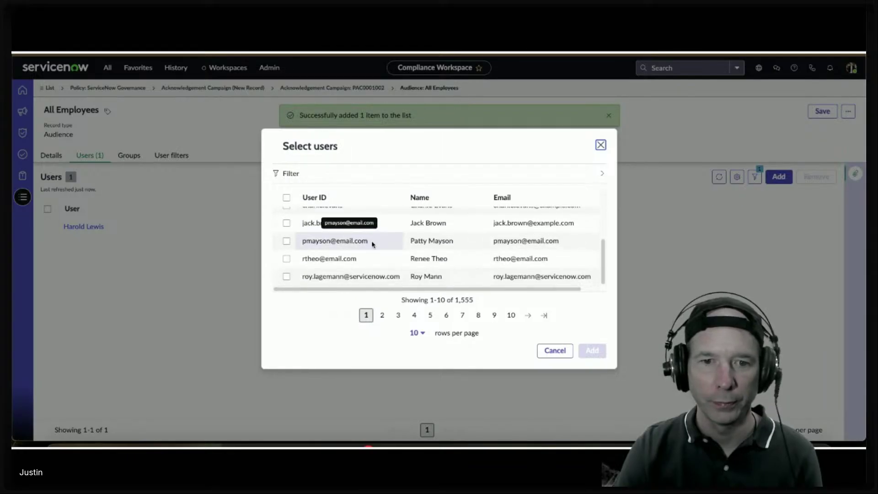
scroll(373, 245, "up", 5)
scroll(375, 247, "down", 5)
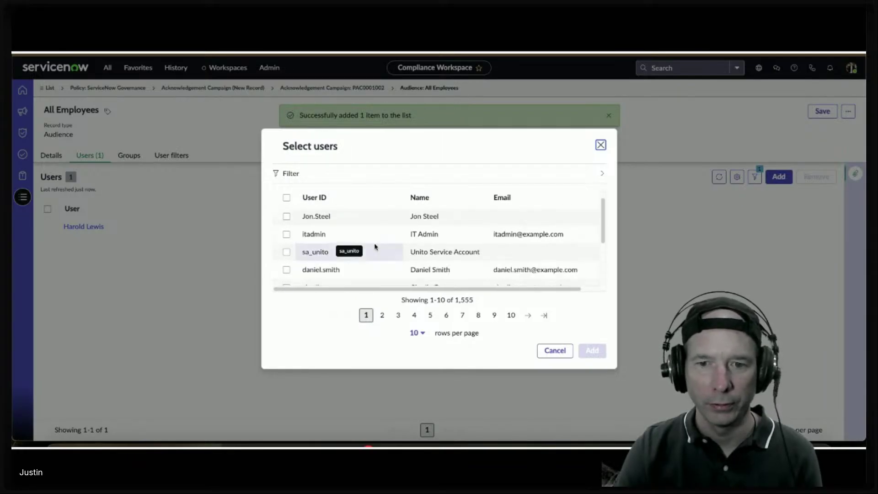
left_click(445, 315)
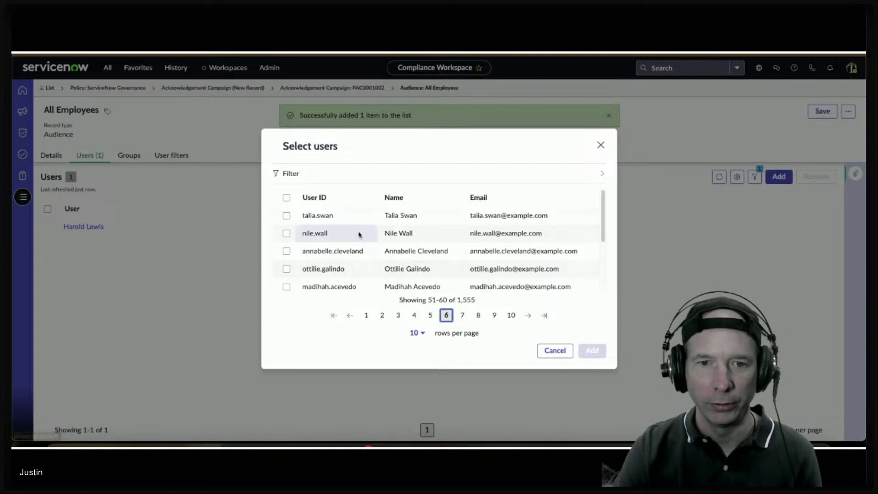
left_click(286, 216)
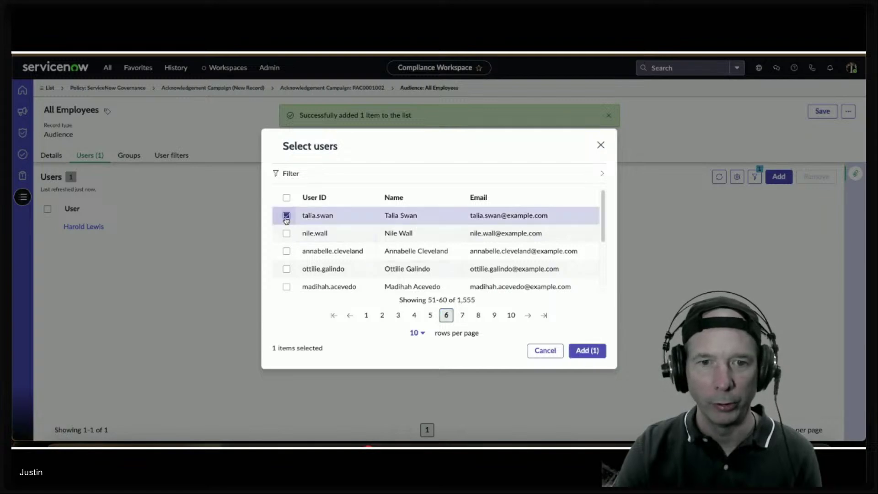
left_click(597, 350)
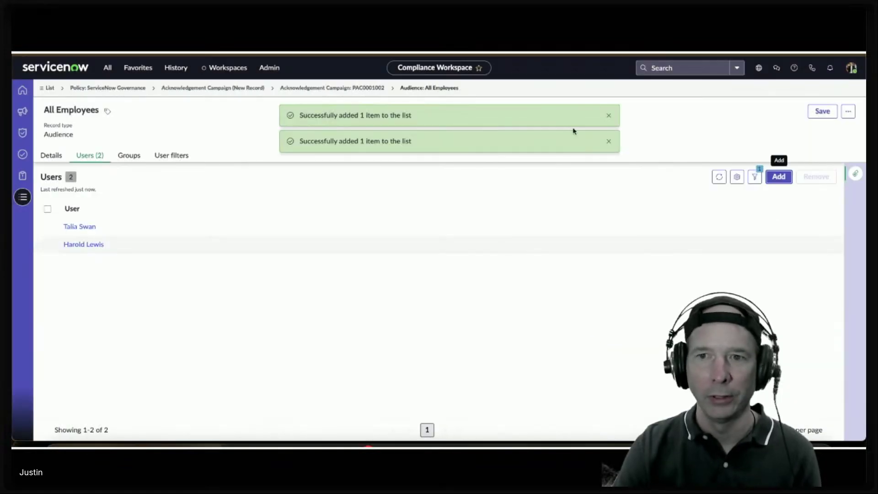
left_click(837, 109)
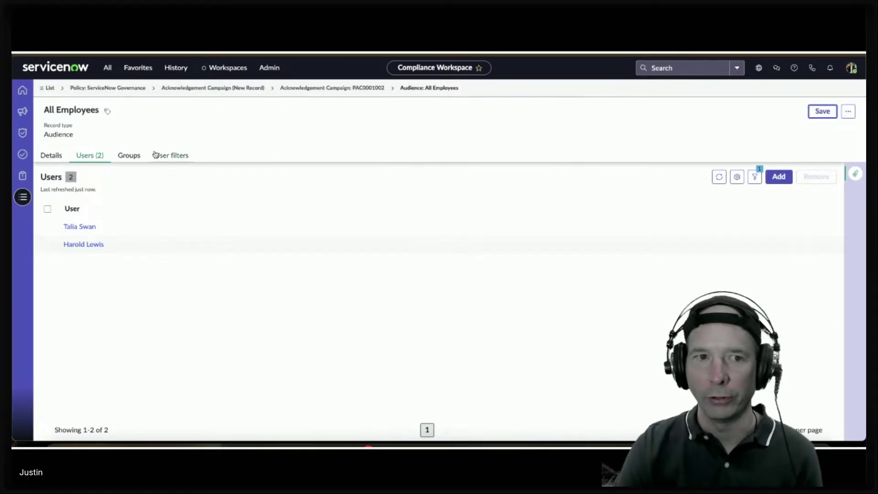
Request acknowledgement from the ServiceNow Governance campaign record and check its list of acknowledgements
left_click(328, 89)
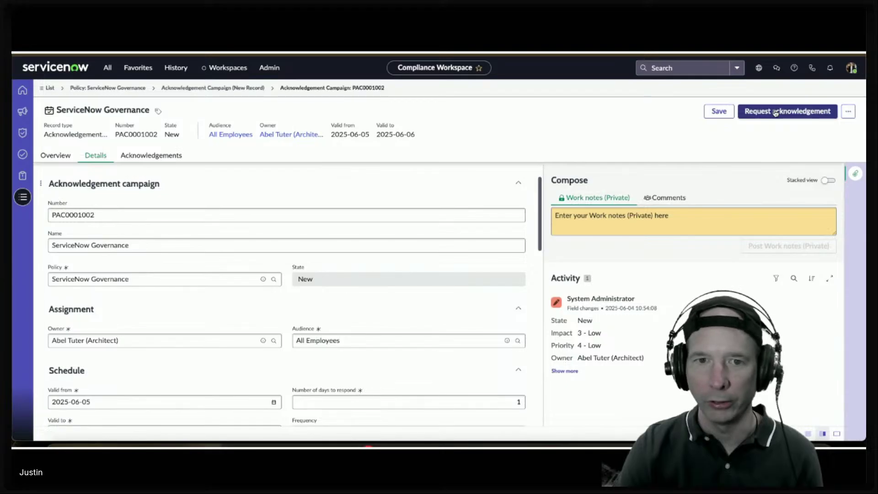
left_click(776, 112)
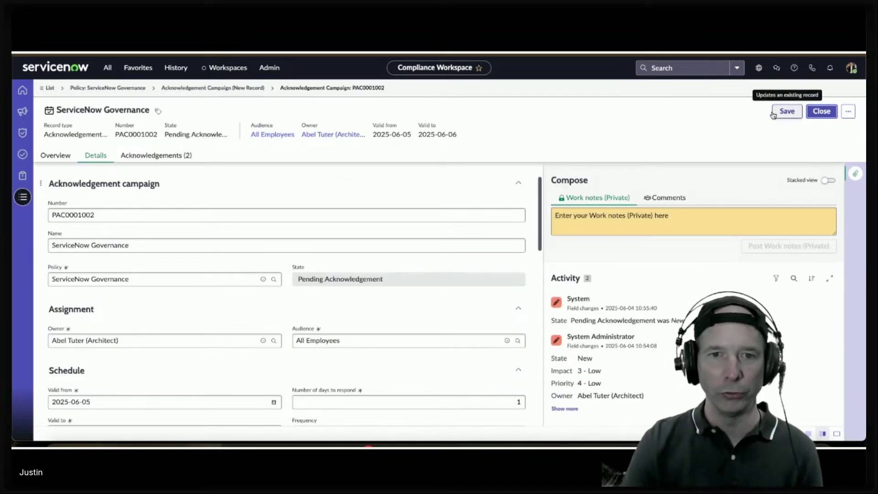
left_click(173, 155)
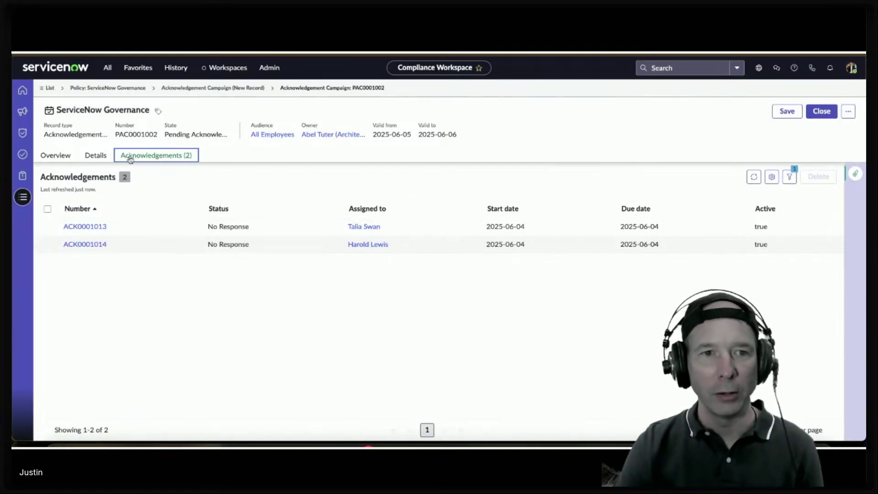
Impersonate the user assigned to the campaign's first acknowledgement, leaving the page without saving changes
left_click(853, 68)
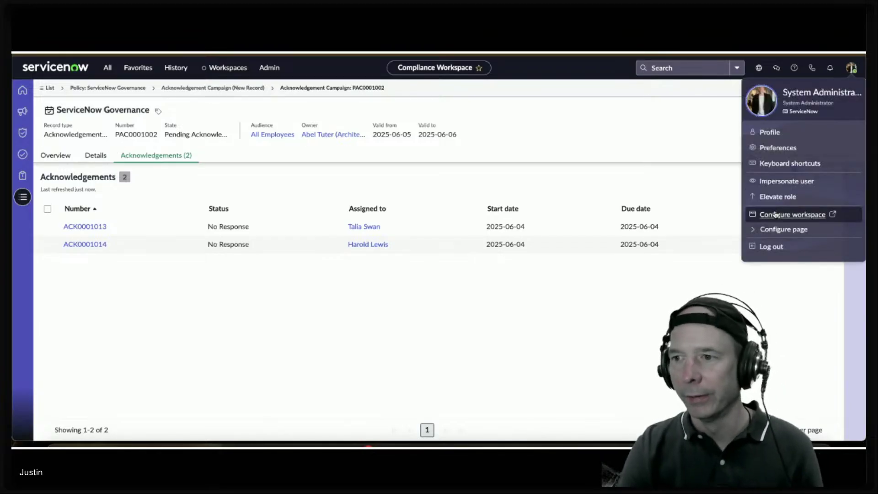
left_click(780, 183)
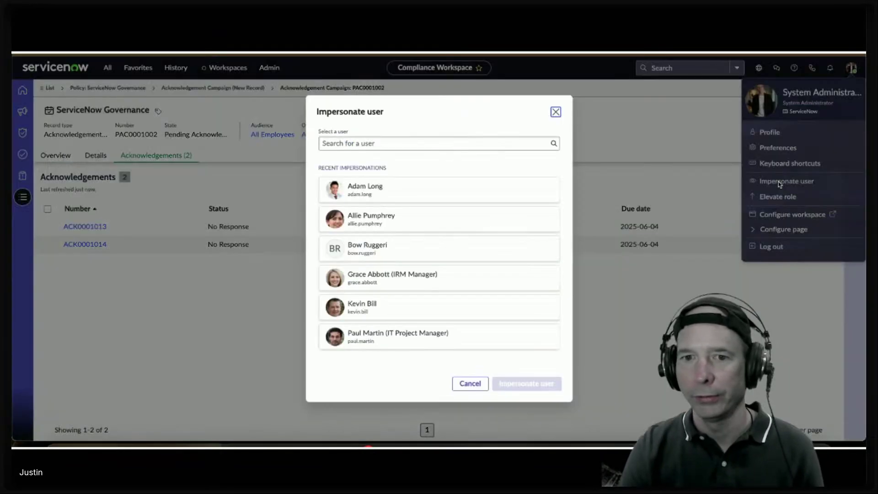
left_click(384, 143)
type("talia s")
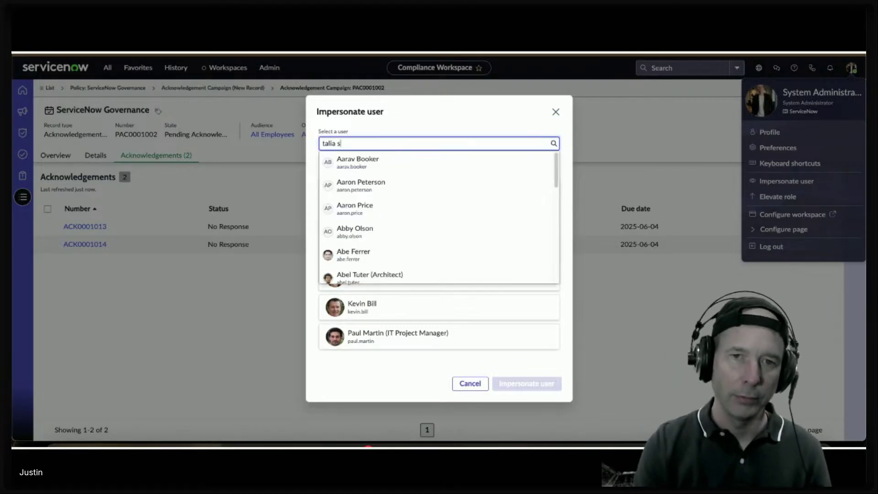
type("wan")
left_click(361, 167)
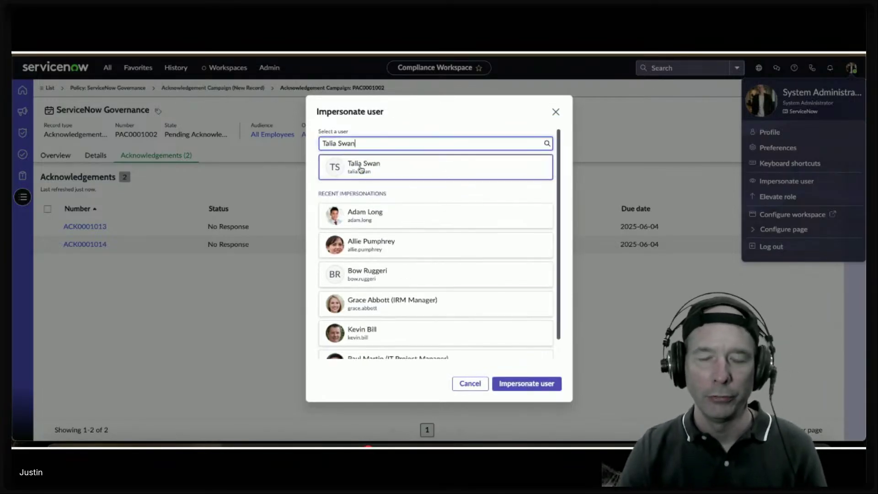
left_click(527, 383)
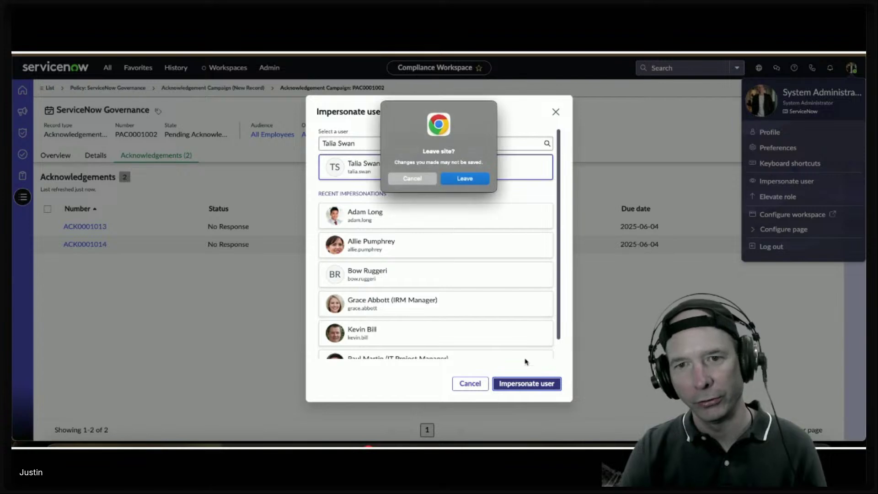
left_click(473, 178)
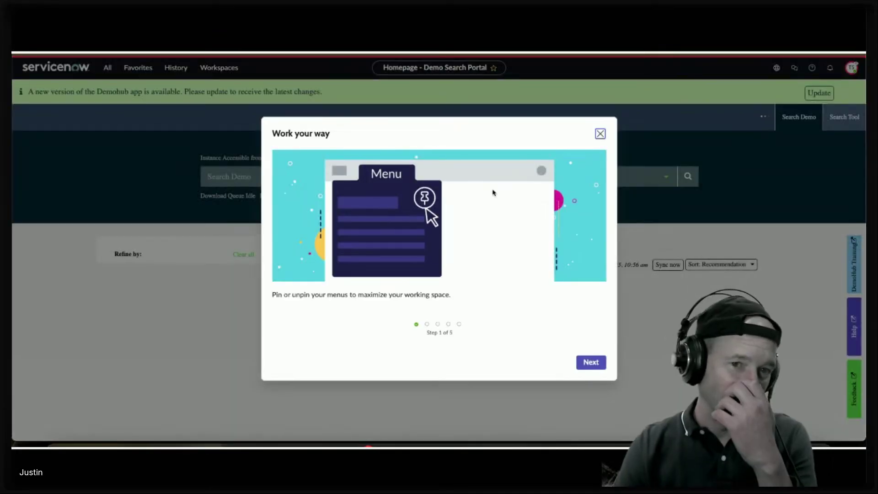
Dismiss the two introduction dialogs and open the Employee Center home page as the impersonated user
left_click(600, 134)
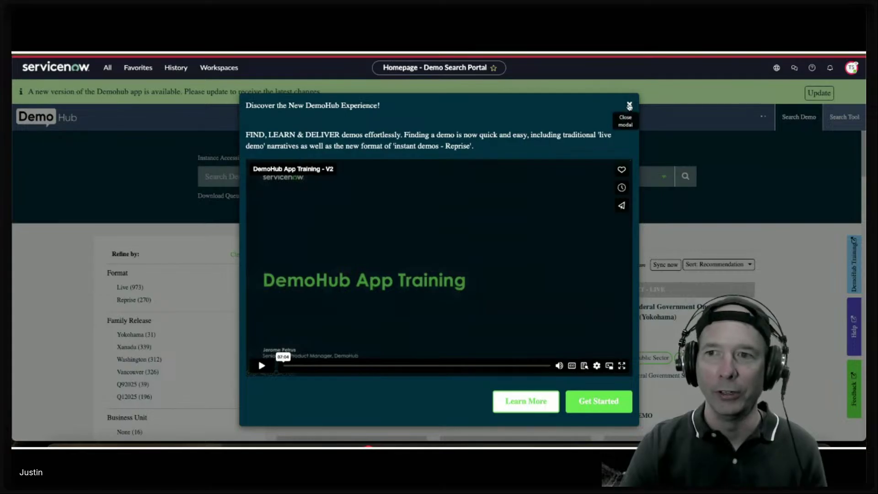
left_click(629, 104)
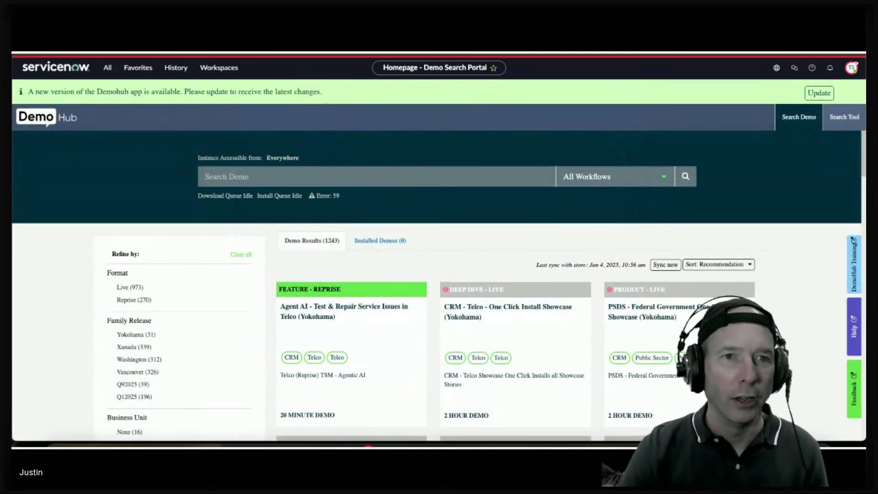
key("ctrl+l")
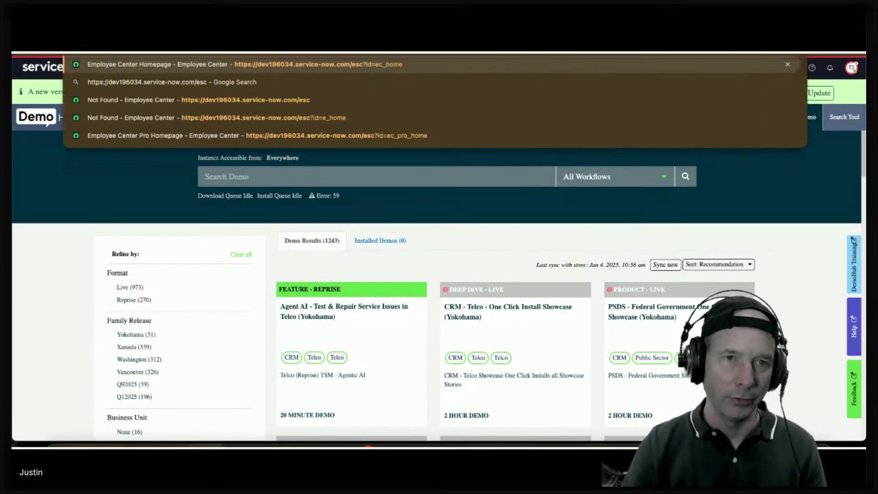
key("Escape")
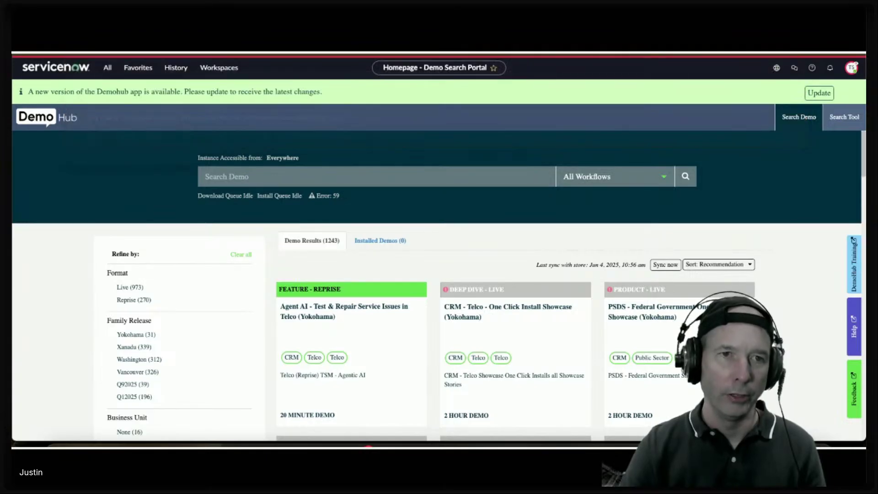
key("F5")
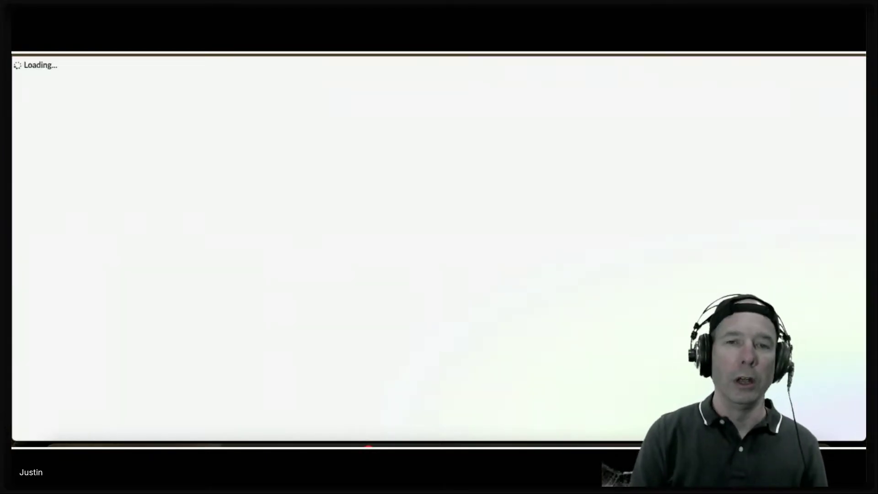
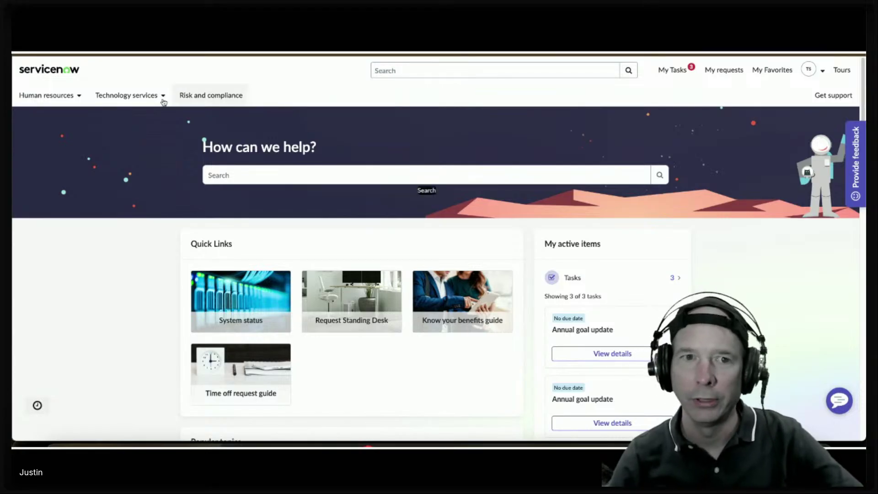
Check the Risk and compliance topic and the My tasks page for the policy acknowledgement, and open the profile menu
left_click(201, 91)
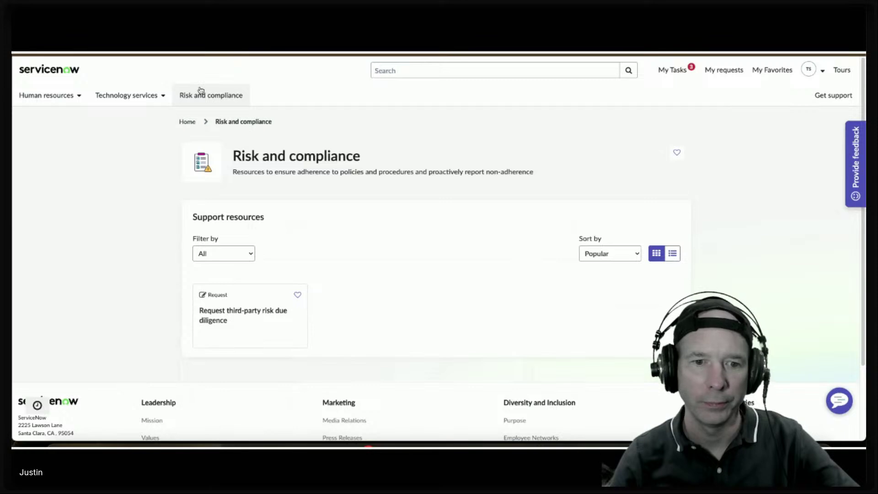
left_click(676, 71)
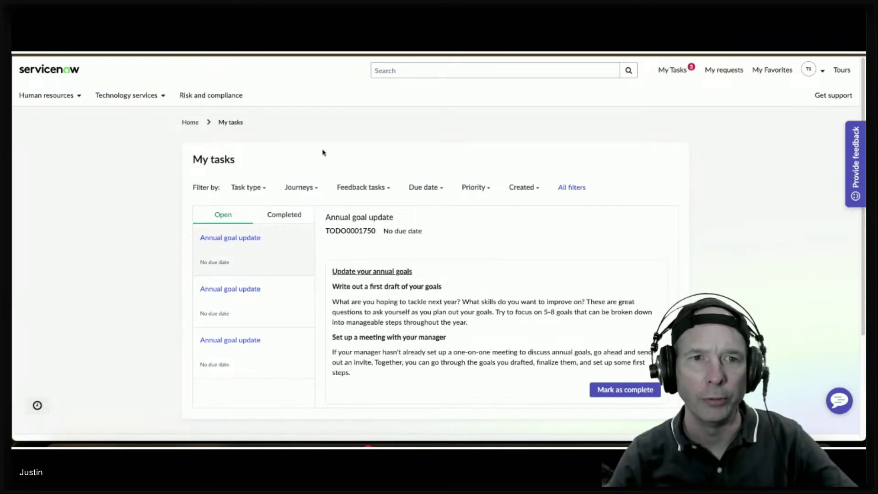
left_click(812, 70)
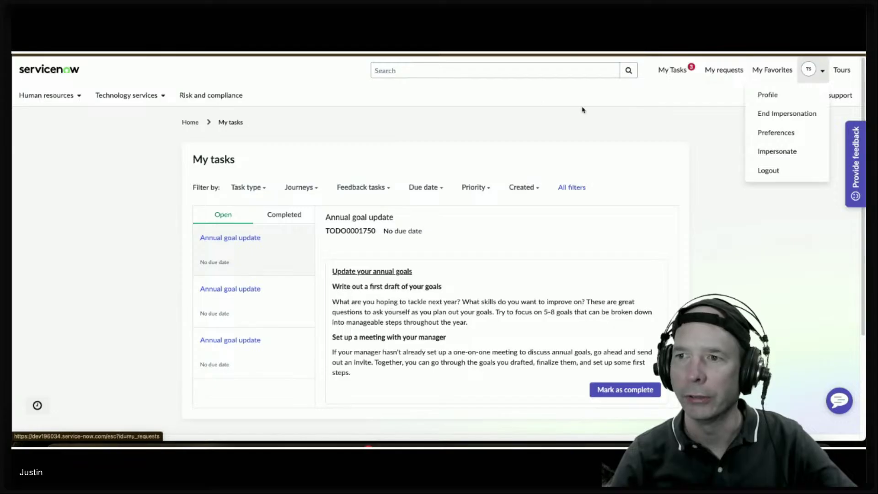
Return to the Employee Center home page and examine its active items and sections for the acknowledgement request
left_click(49, 70)
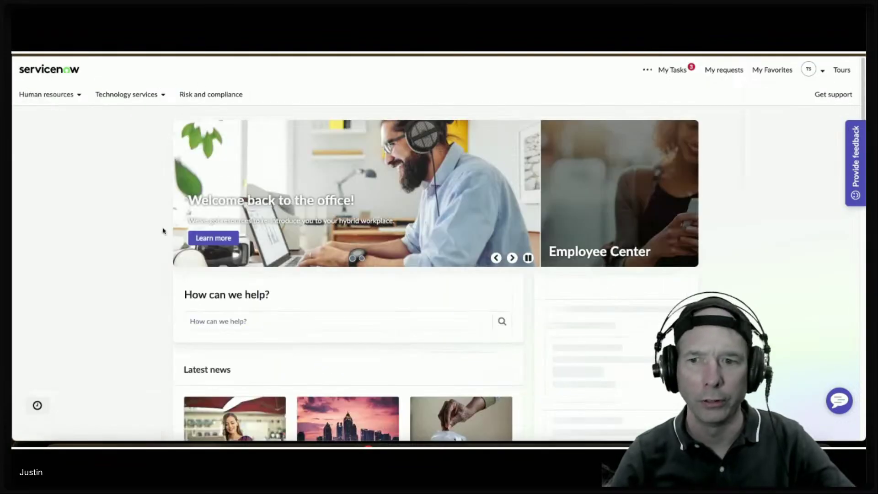
scroll(411, 231, "down", 5)
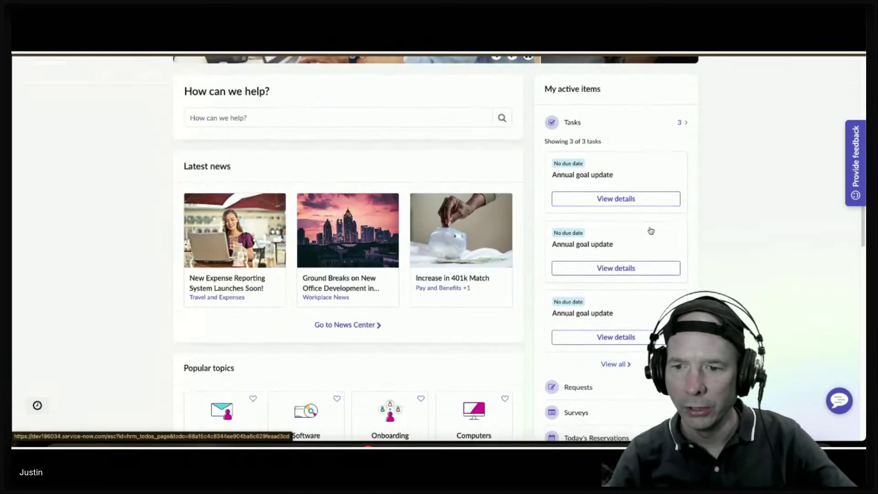
scroll(651, 231, "down", 4)
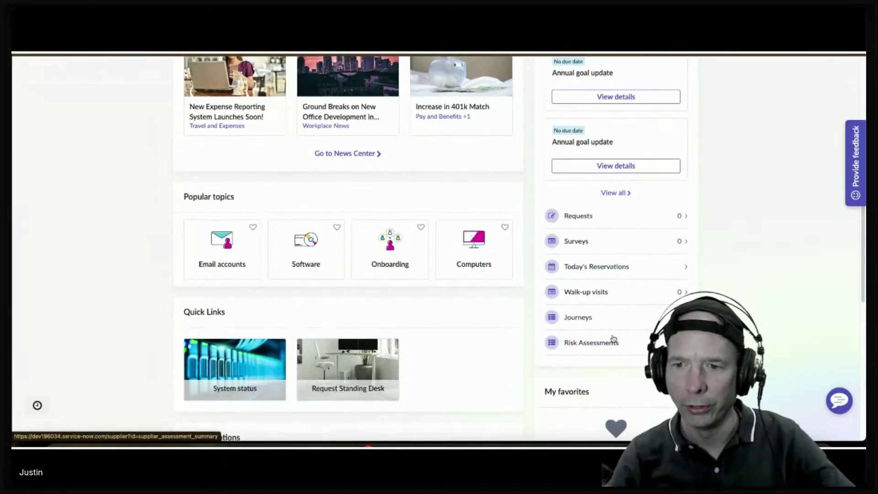
scroll(602, 265, "up", 5)
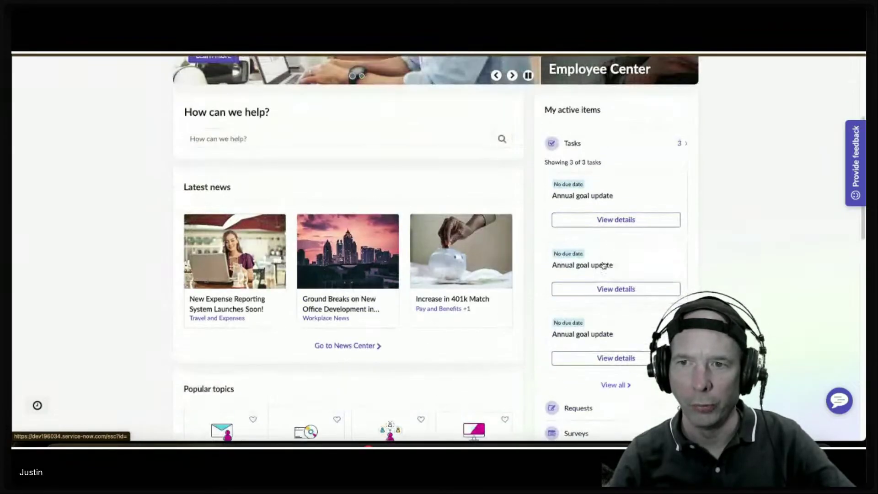
scroll(604, 265, "up", 4)
scroll(603, 266, "down", 16)
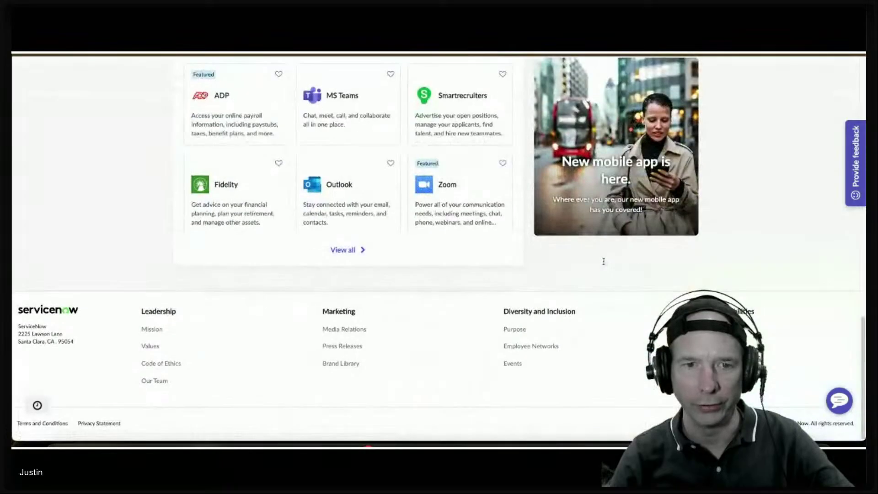
scroll(602, 268, "up", 15)
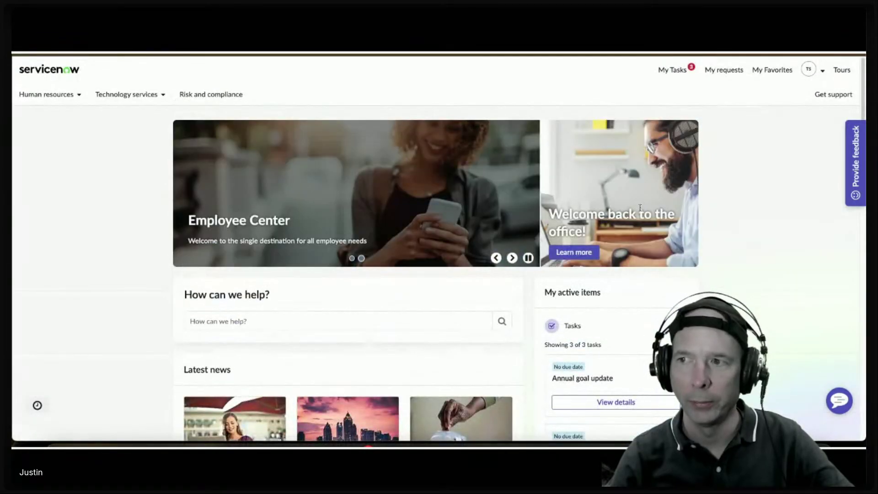
left_click(673, 69)
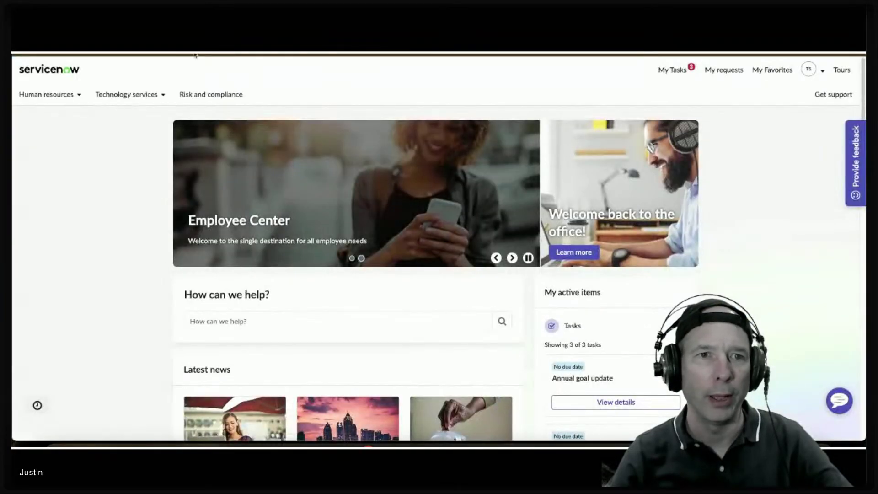
Go back to the Demo Search Portal homepage with the main navigation header and dismiss the DemoHub introduction
left_click(266, 55)
key("Return")
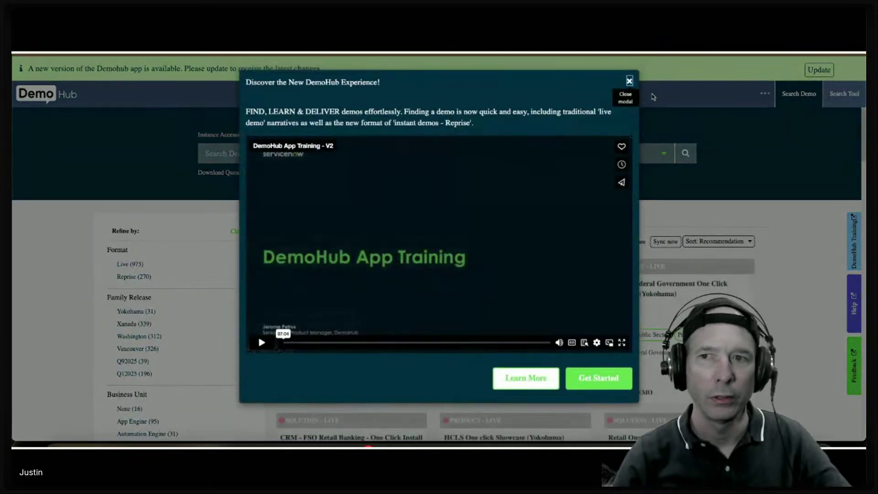
left_click(630, 80)
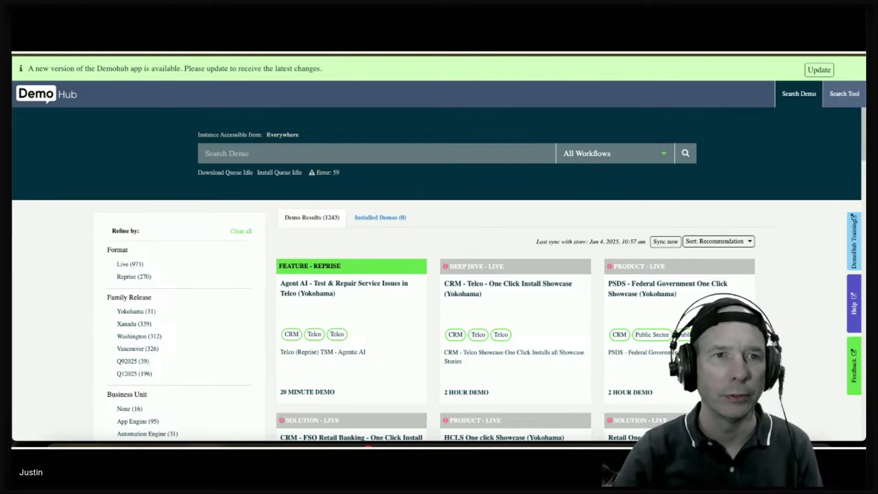
key("F5")
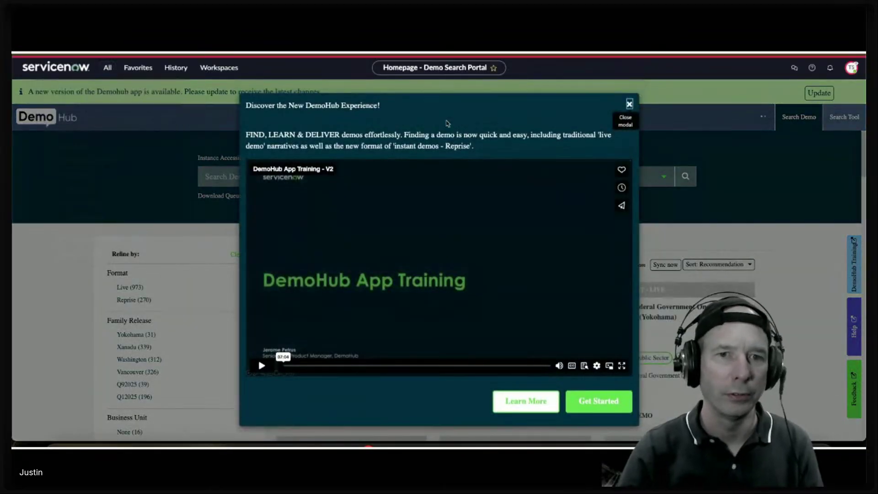
left_click(630, 102)
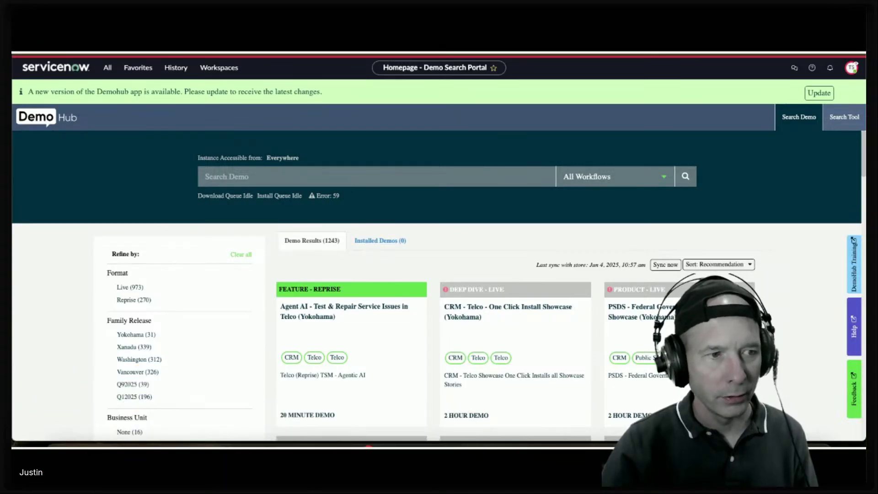
Search the application navigator for "ackno", "gover" and "grc", clearing the filter after each term
left_click(107, 68)
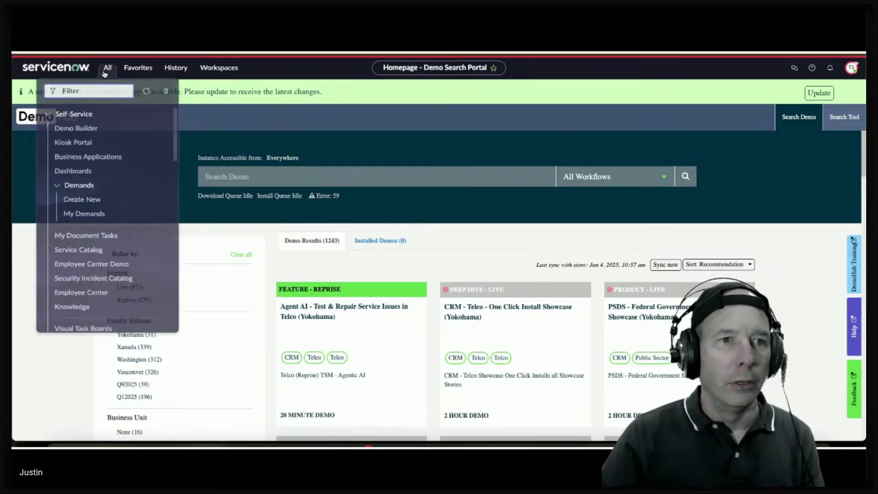
type("ackno")
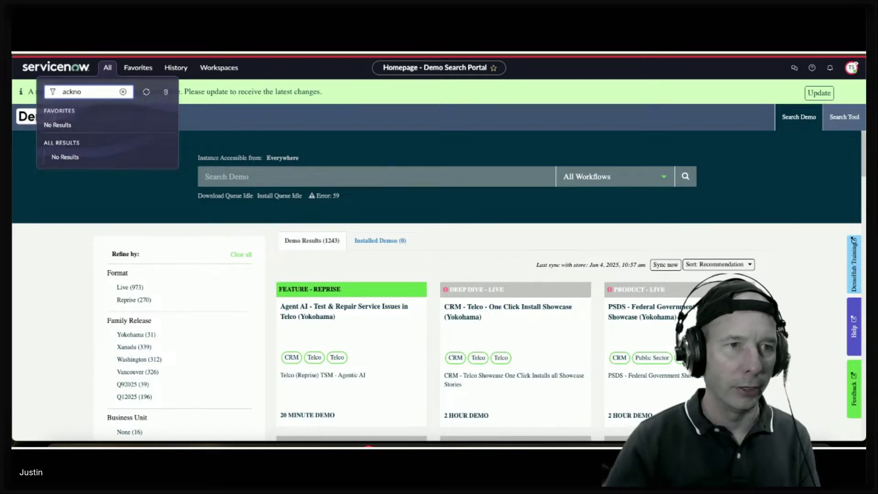
key("BackSpace")
key("BackSpace")
key("BackSpace")
key("BackSpace")
key("BackSpace")
type("gover")
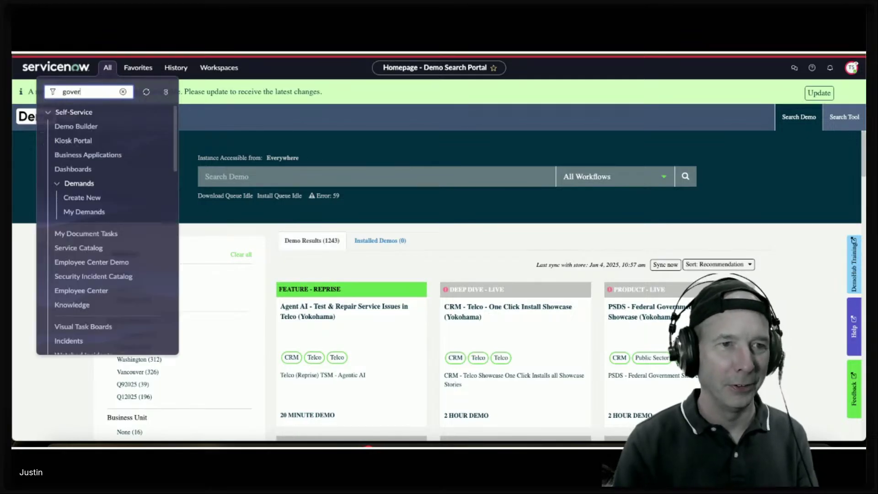
key("BackSpace")
key("BackSpace")
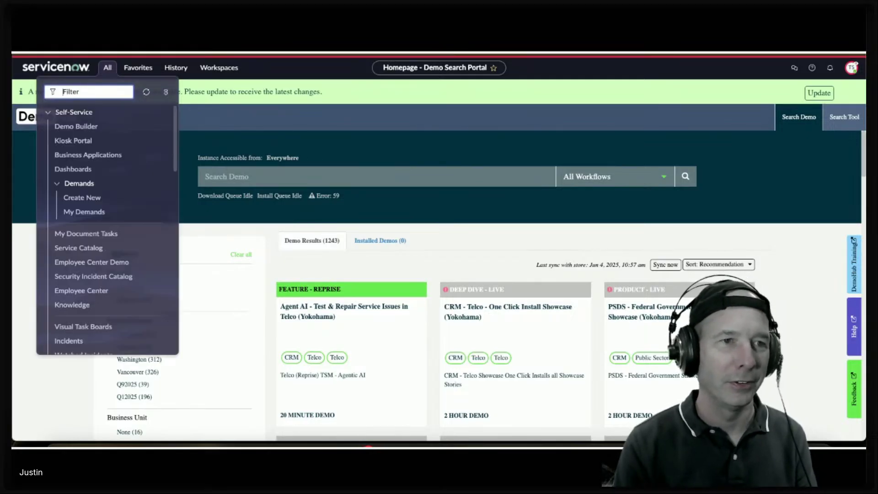
type("gr")
type("d")
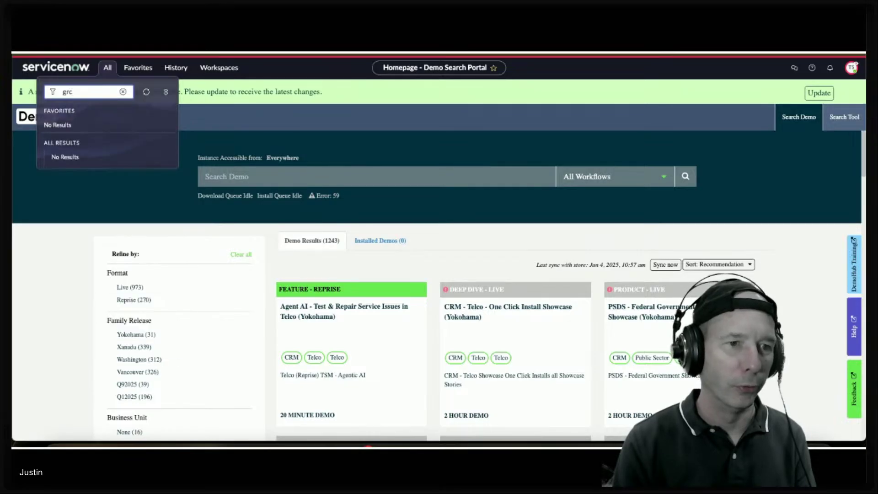
key("BackSpace")
key("BackSpace")
key("BackSpace")
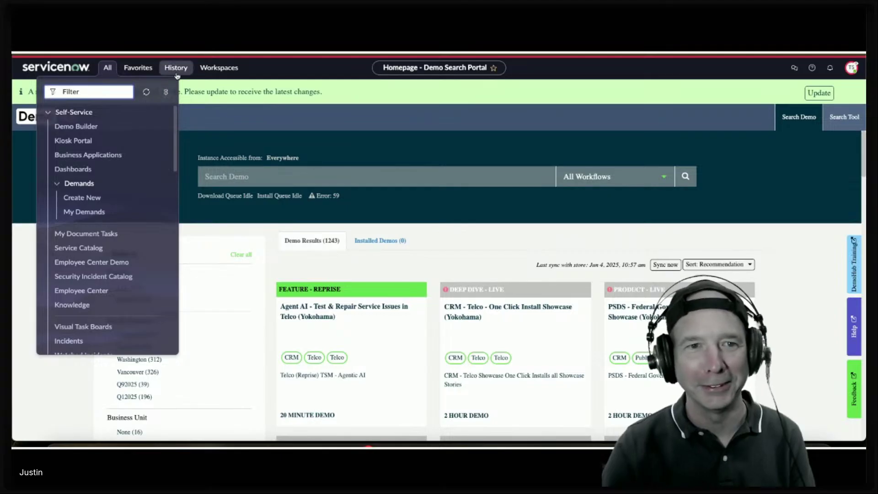
Search the application navigator for the user's own tasks with "my task", and for "ack"
type("my tas")
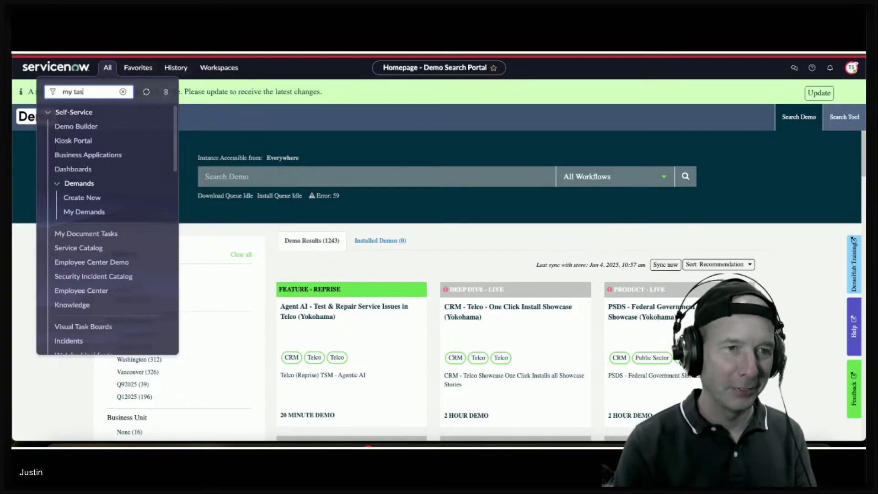
type("k ac")
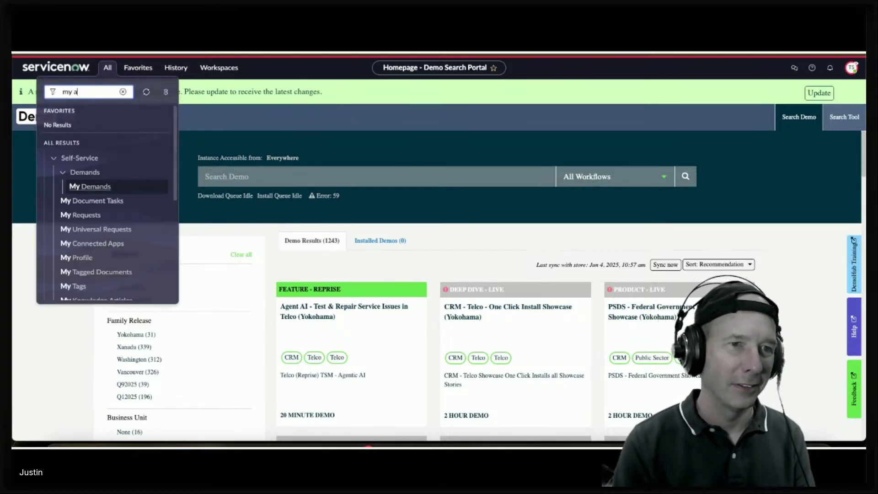
key("BackSpace")
key("BackSpace")
key("BackSpace")
key("BackSpace")
type("ack")
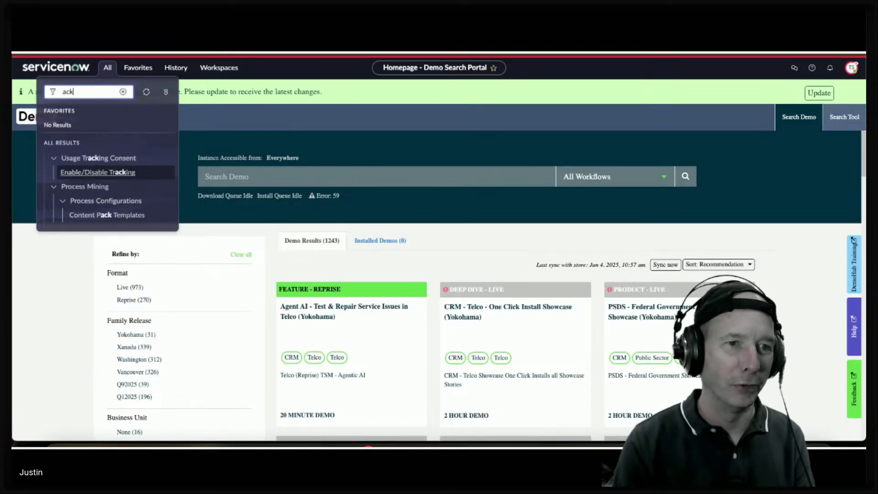
End the impersonation and open the Emails list under System Logs by filtering the navigator for "email"
left_click(851, 67)
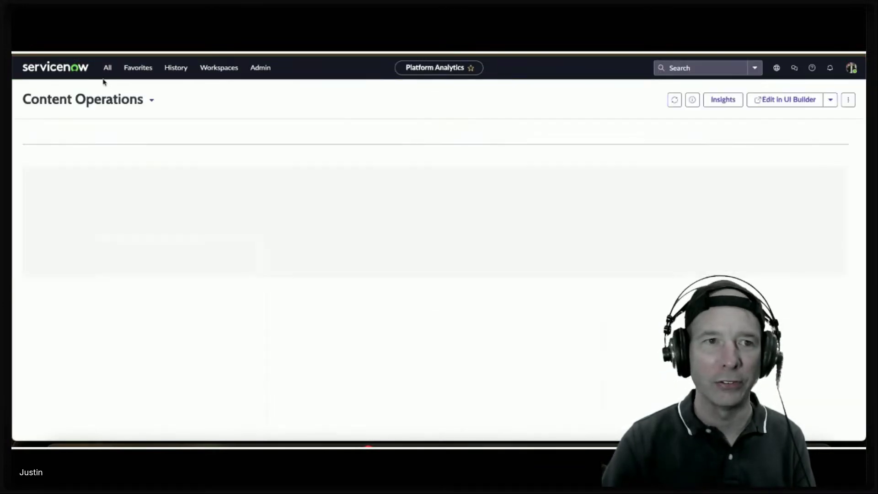
left_click(108, 68)
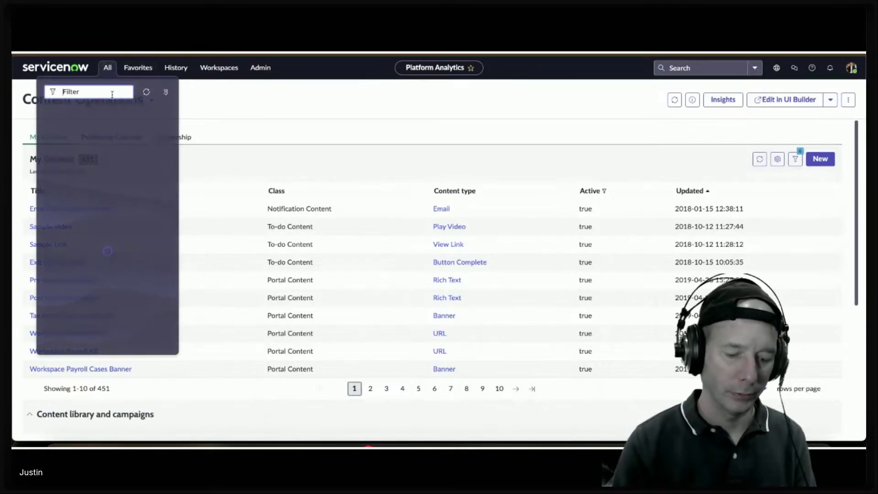
type("logs")
key("ctrl+a")
type("e")
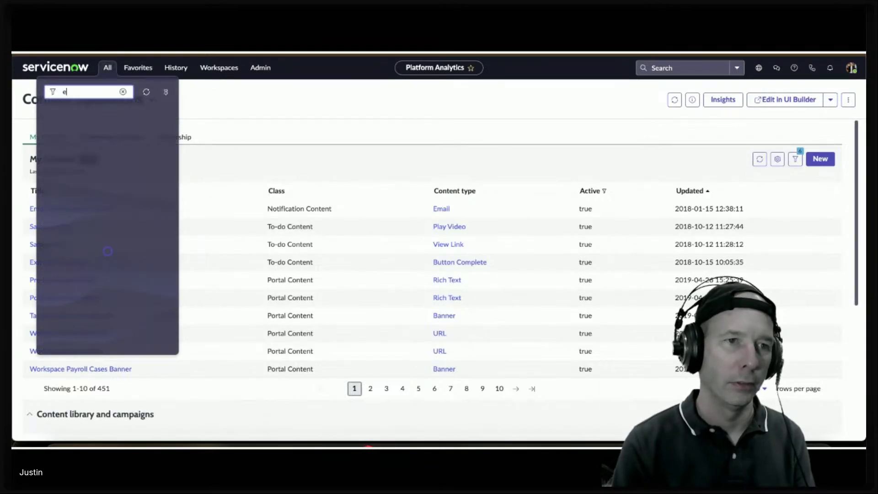
type("mail")
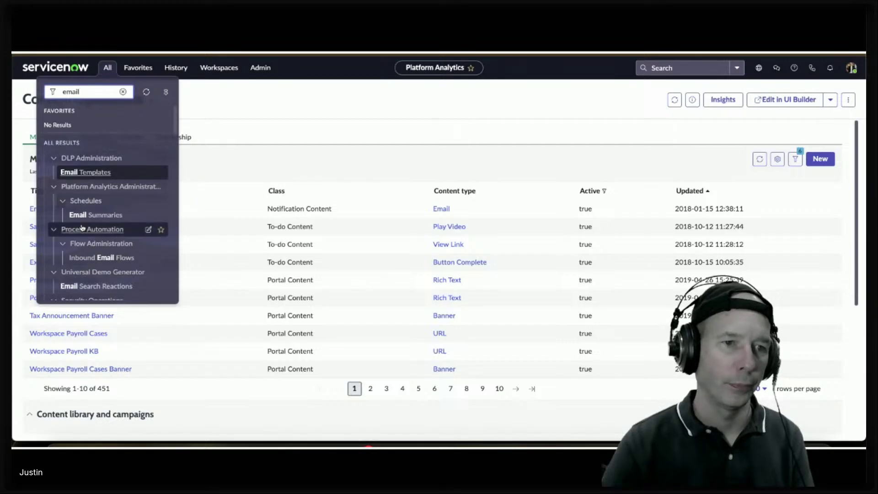
scroll(92, 222, "down", 5)
scroll(93, 222, "up", 8)
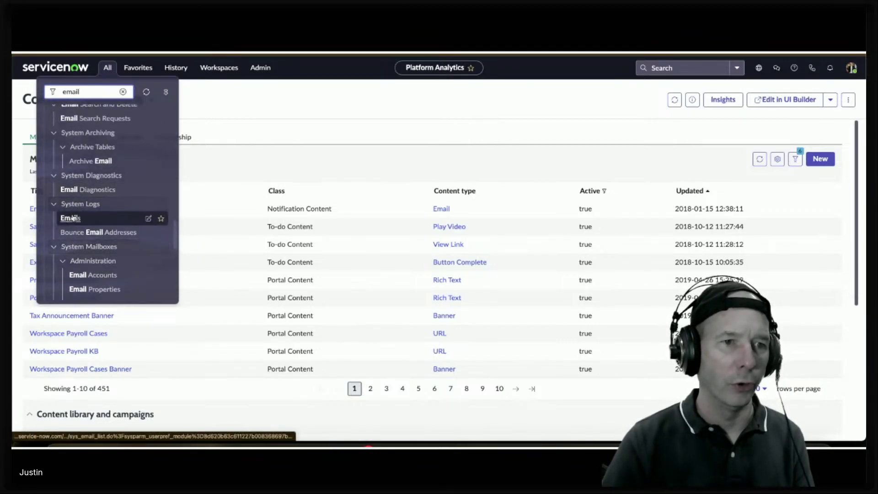
left_click(73, 218)
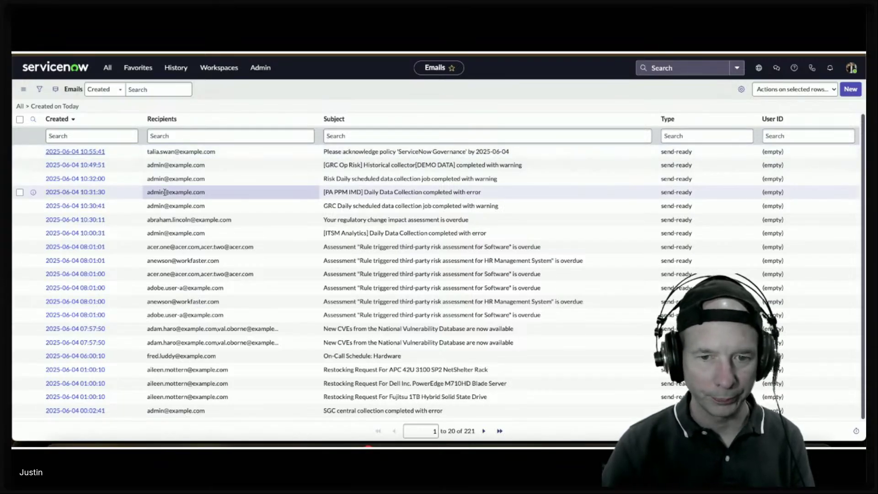
Preview the 'ServiceNow Governance' acknowledgement email from the log and copy the address of its policy link
scroll(119, 299, "down", 4)
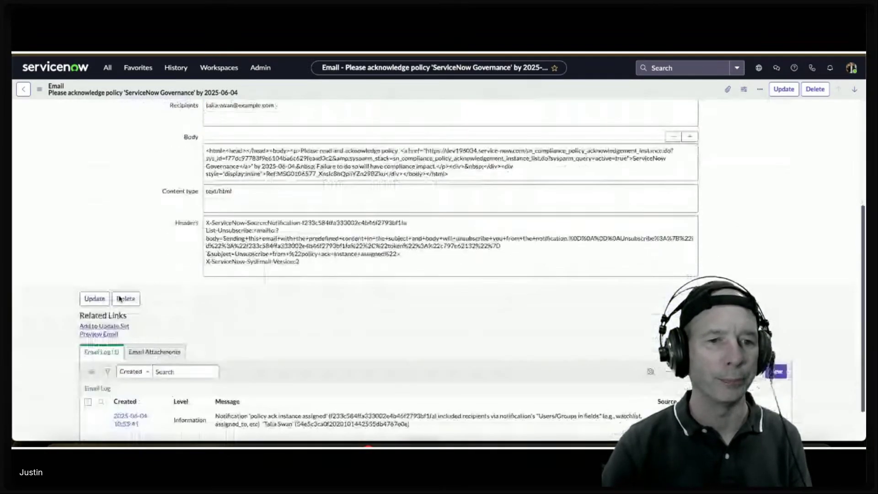
left_click(103, 323)
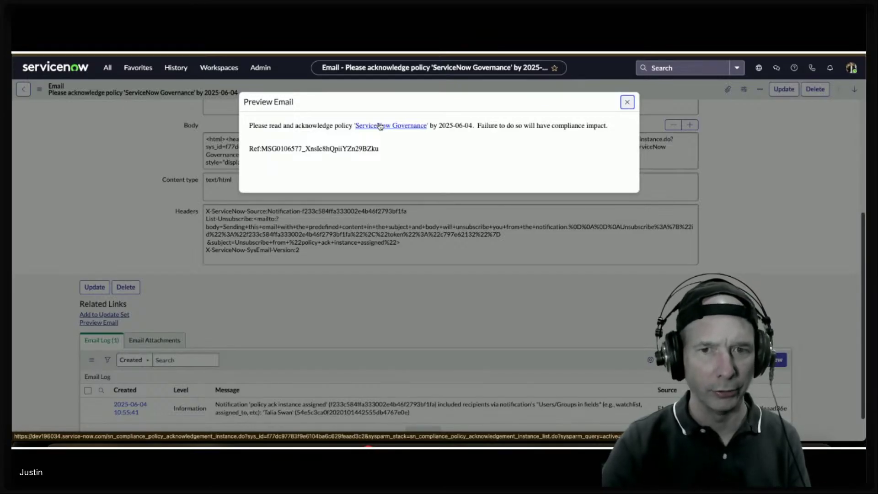
right_click(380, 127)
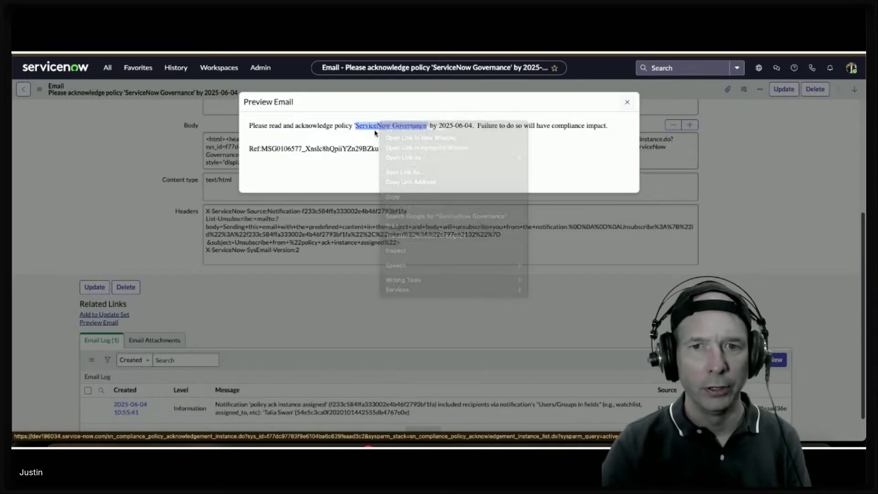
left_click(398, 184)
Impersonate the acknowledgement email's recipient and load the instance homepage with the main navigation header
left_click(852, 68)
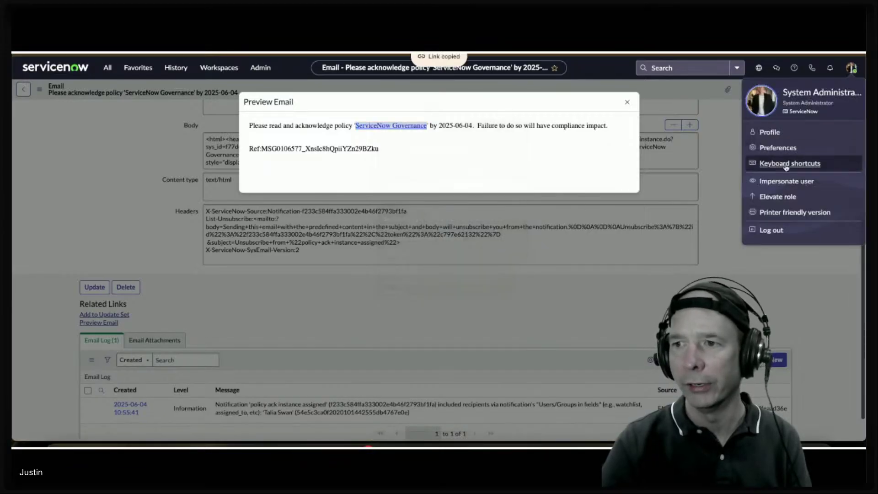
left_click(780, 181)
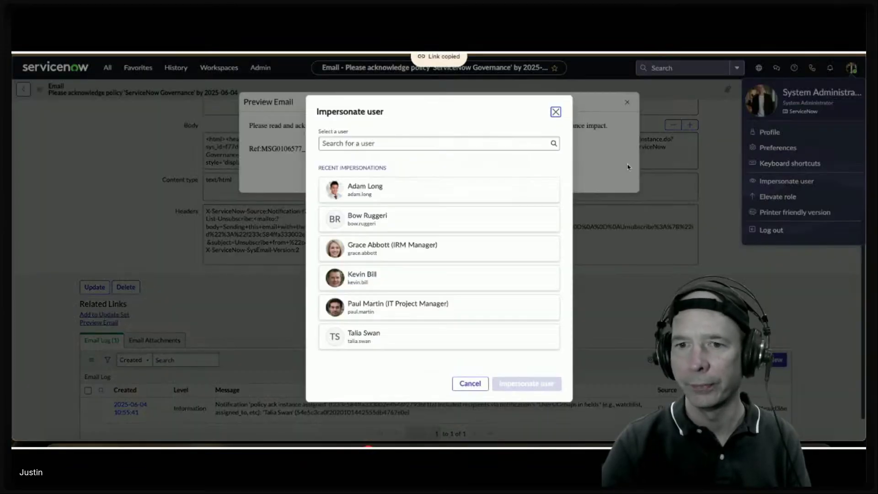
left_click(417, 337)
left_click(533, 384)
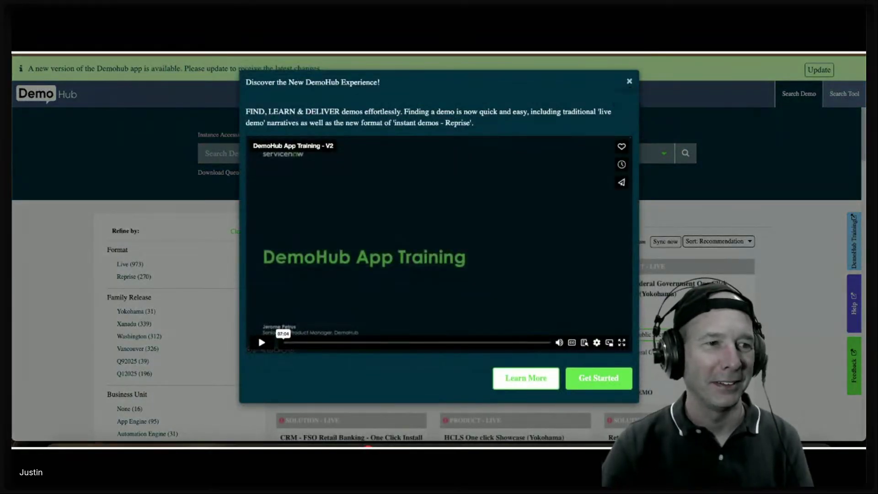
left_click(629, 81)
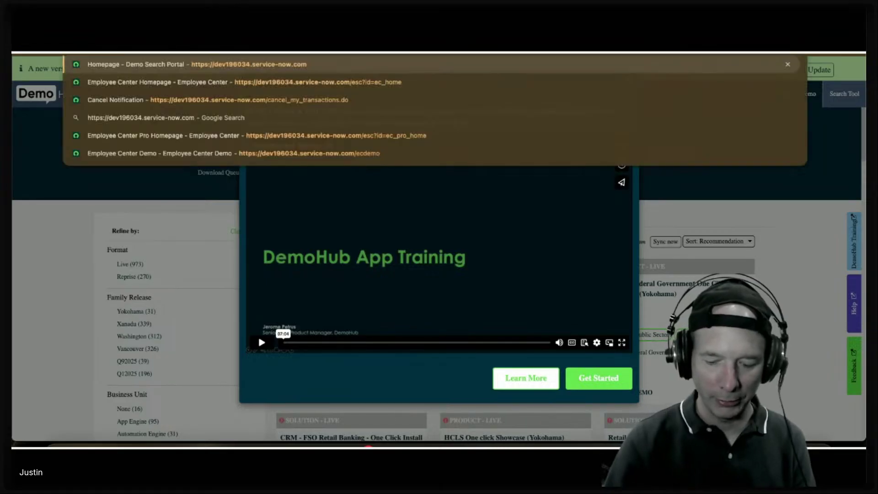
key("Return")
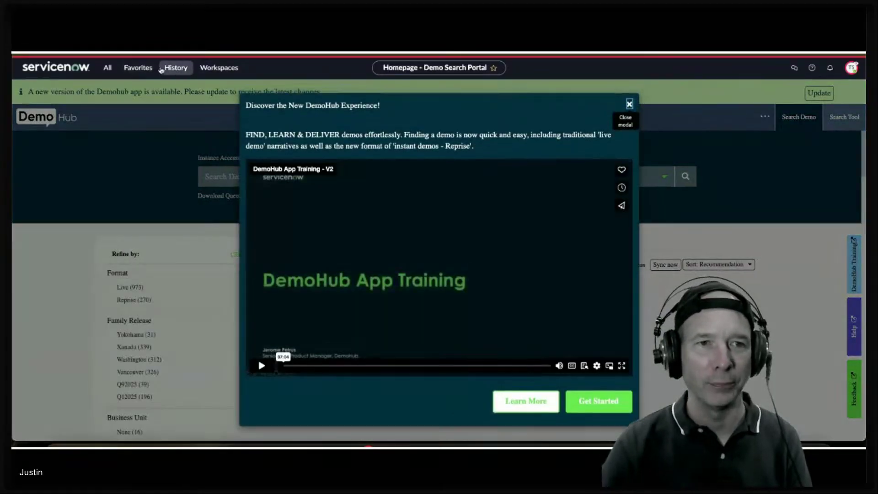
Open the Users list with "sys_user.list" and filter the Name column by the recipient's first name
left_click(107, 67)
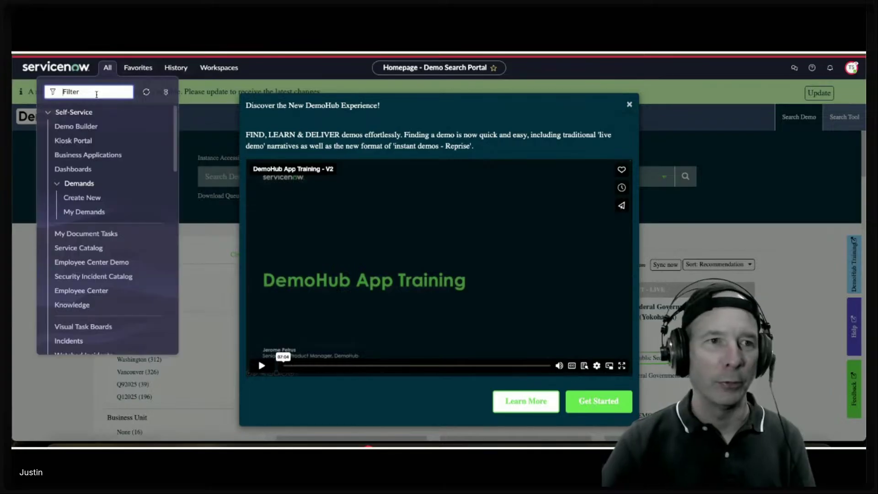
type("sys_user.list")
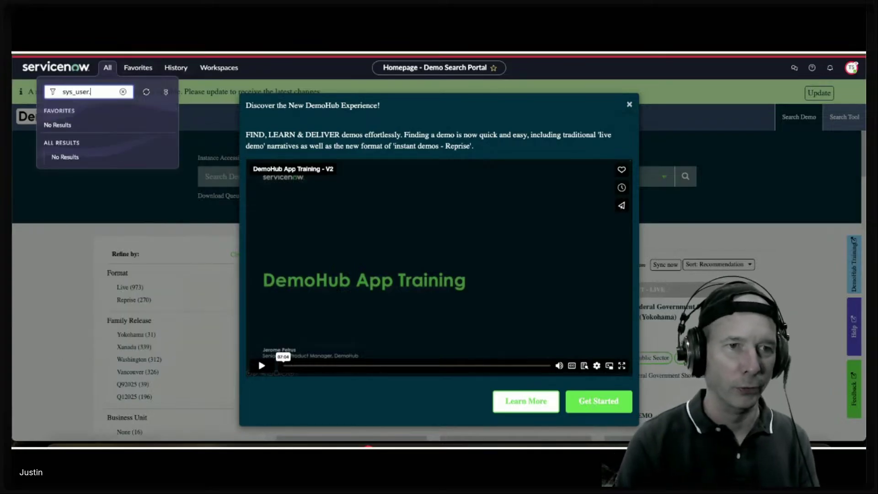
key("Return")
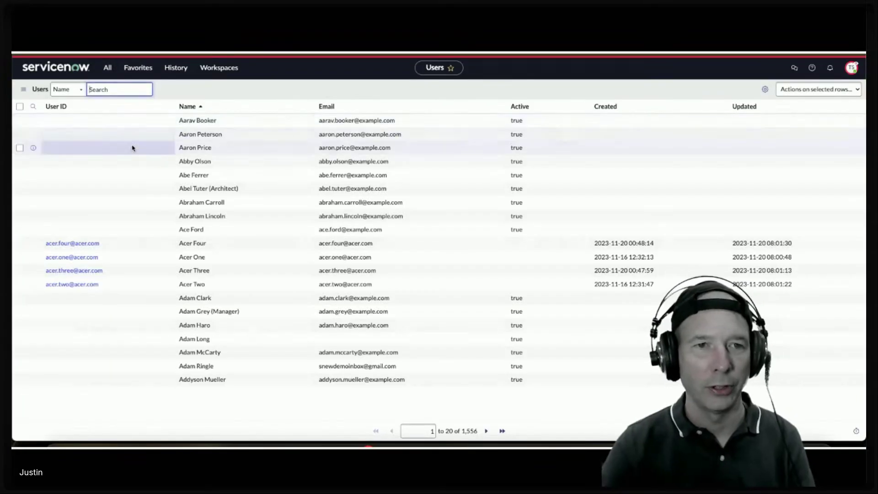
left_click(33, 106)
left_click(206, 123)
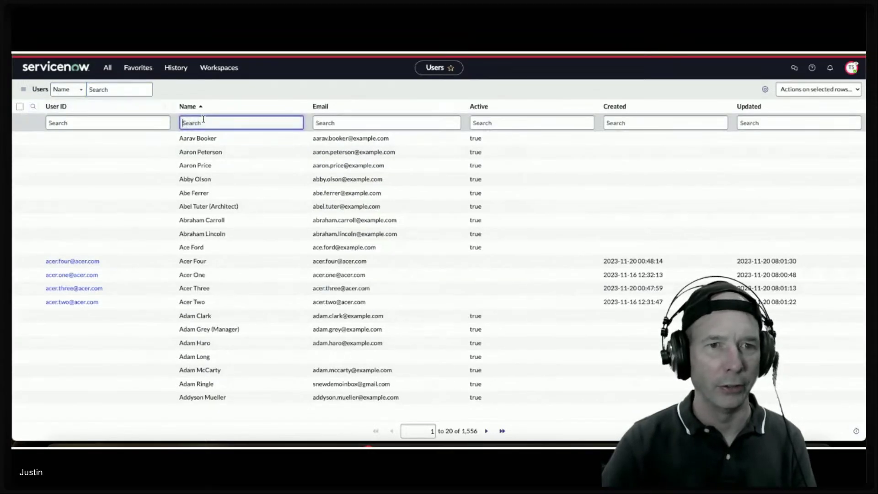
type("talia")
key("Return")
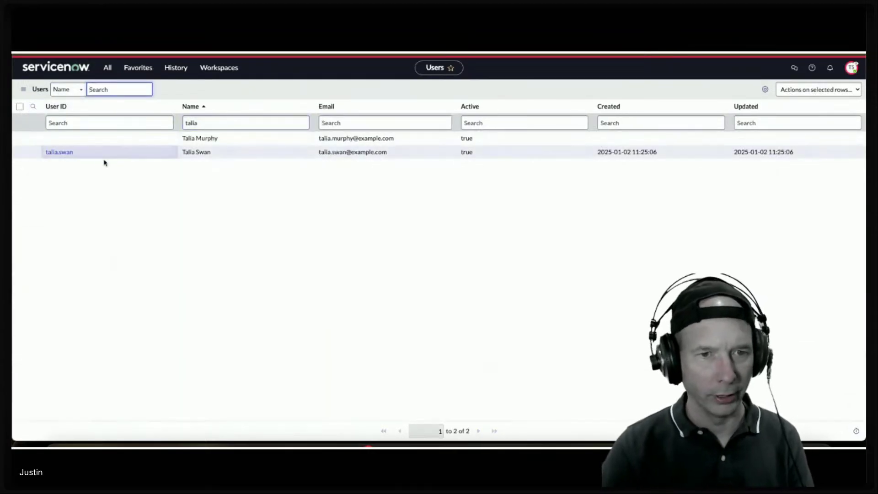
Open the recipient's user record and check the roles assigned to it
left_click(60, 152)
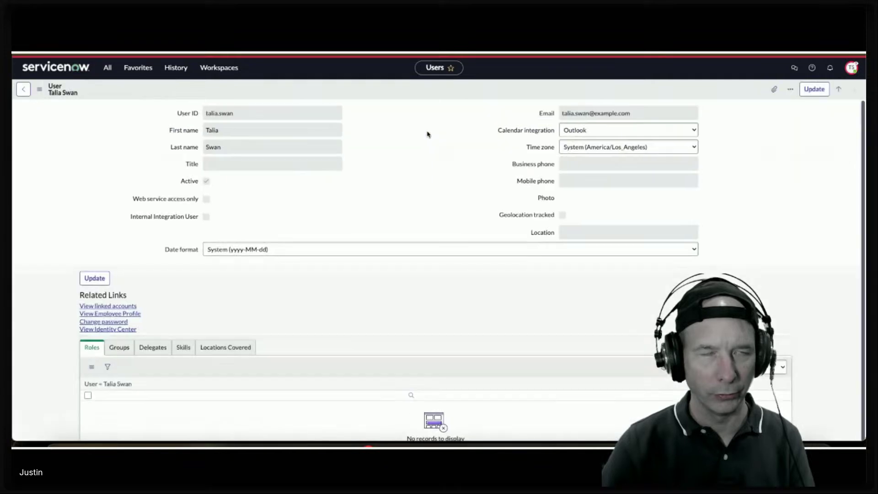
scroll(293, 265, "down", 1)
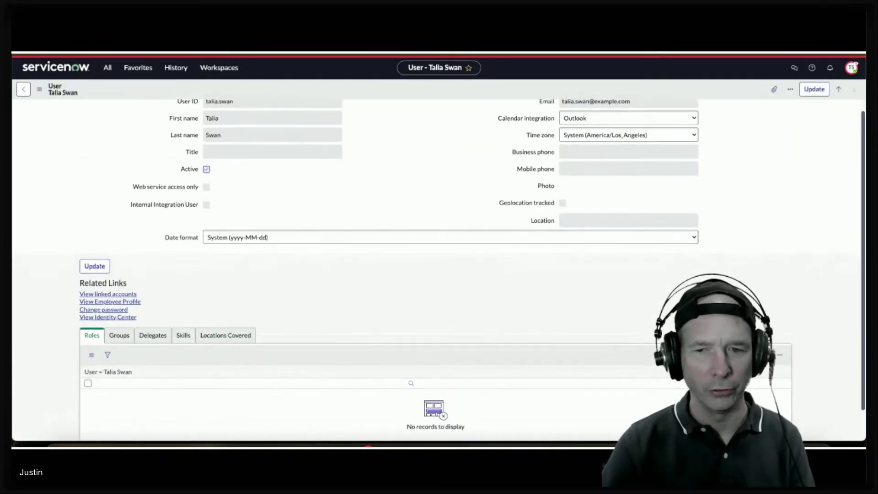
scroll(435, 265, "down", 2)
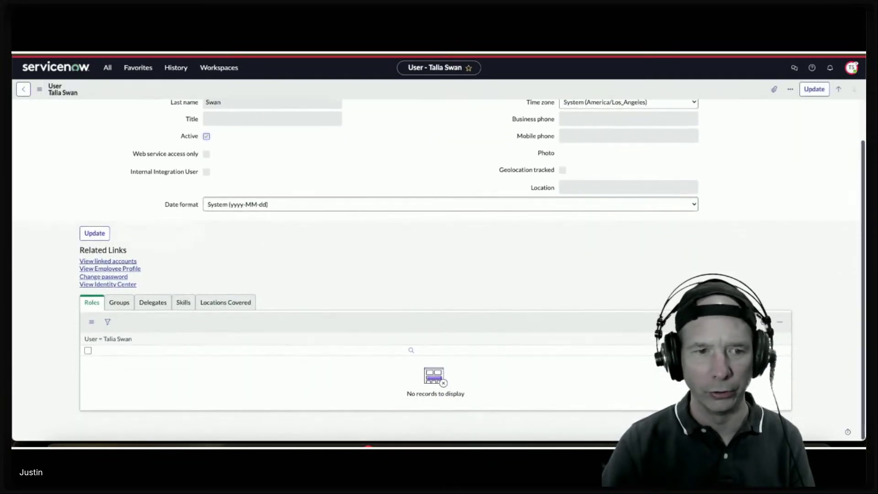
scroll(435, 265, "up", 3)
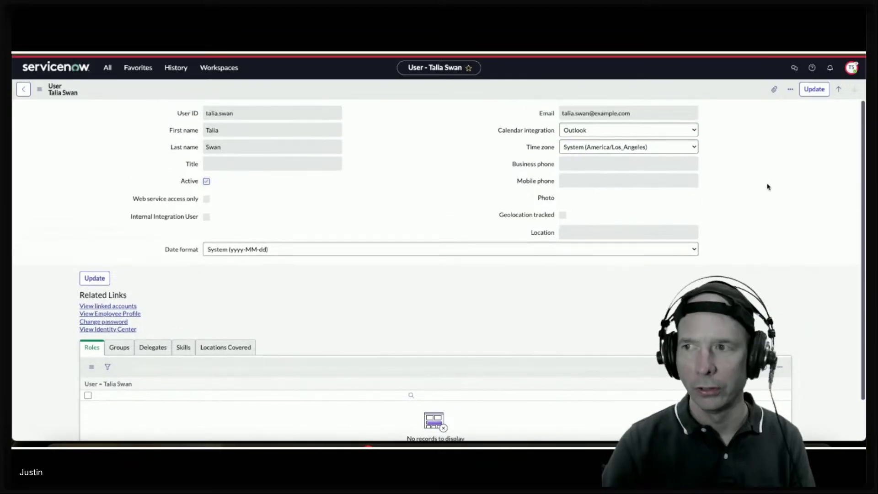
End the impersonation and open the Users list as administrator with "sys_user.list"
left_click(851, 68)
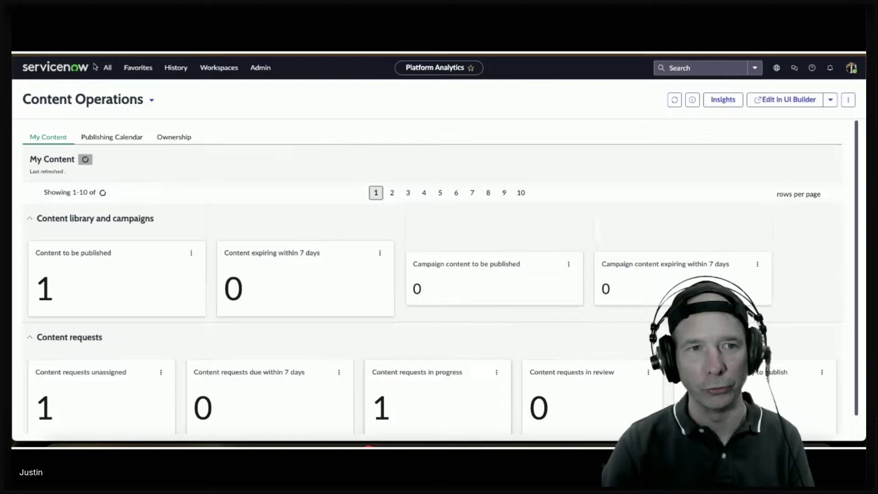
left_click(106, 68)
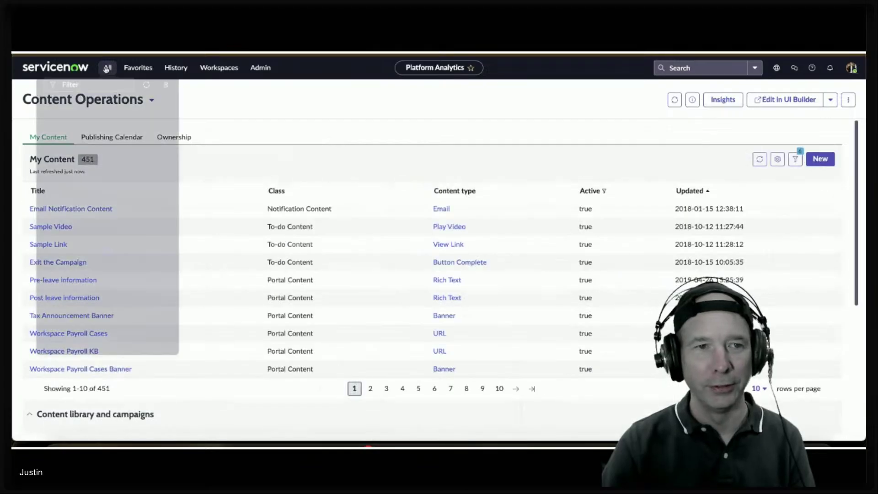
type("sys_us")
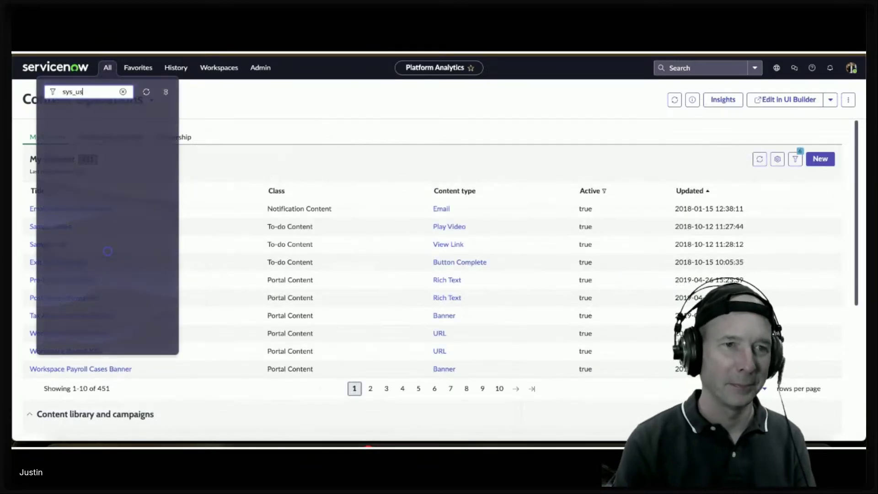
type("er.list")
key("Return")
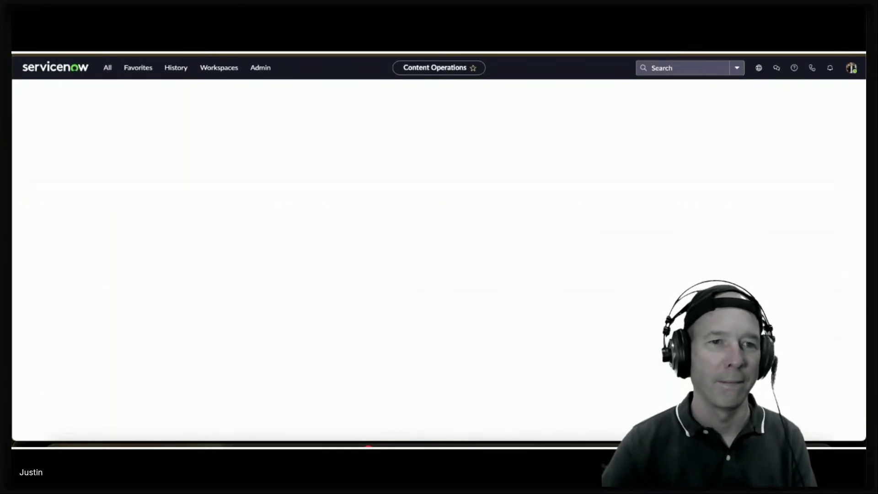
Filter the administrator's Users list by the recipient's first name and open the recipient's user record
left_click(177, 137)
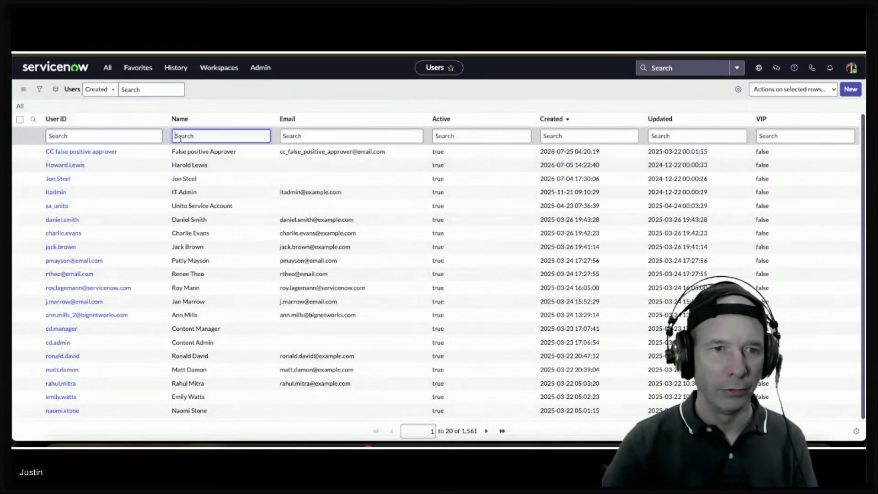
type("talia")
key("Return")
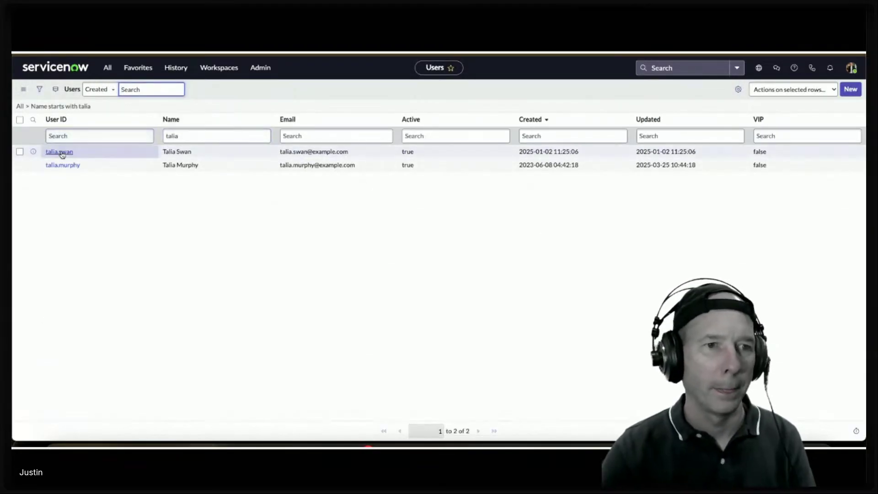
key("Return")
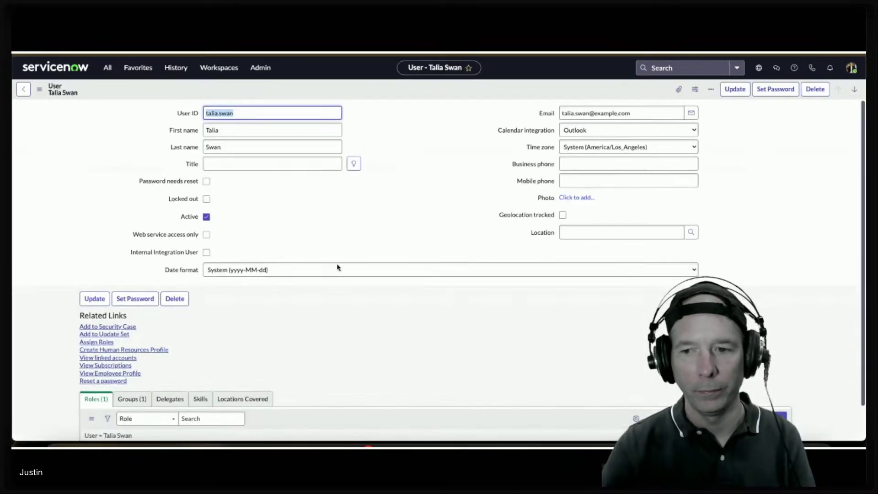
Add the sn_grc.business_user role to the recipient's Roles list and save the change
scroll(348, 275, "down", 2)
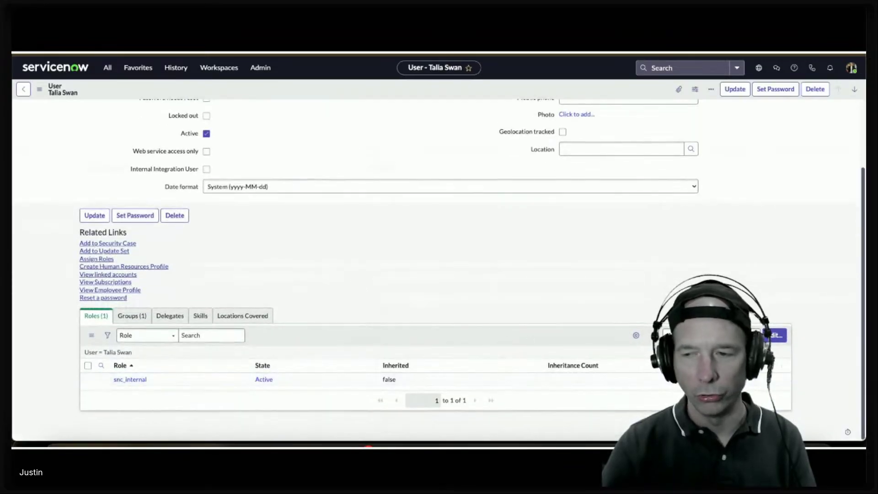
key("Return")
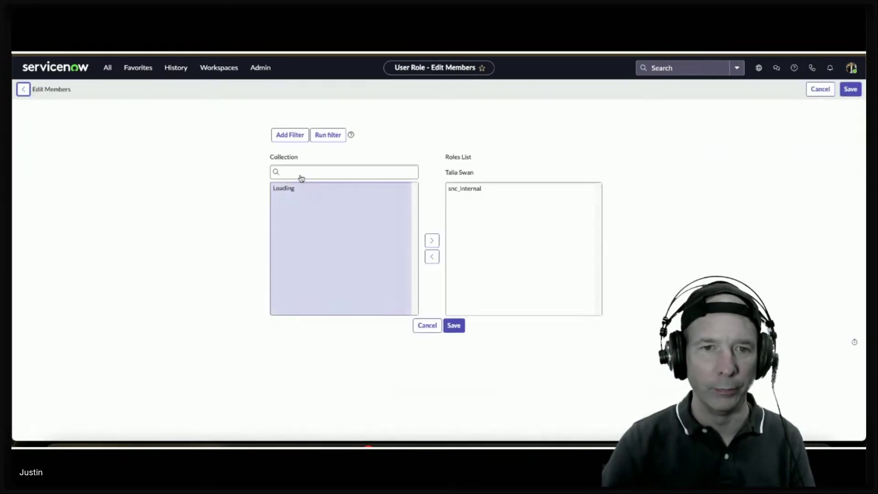
left_click(303, 188)
type("sn_")
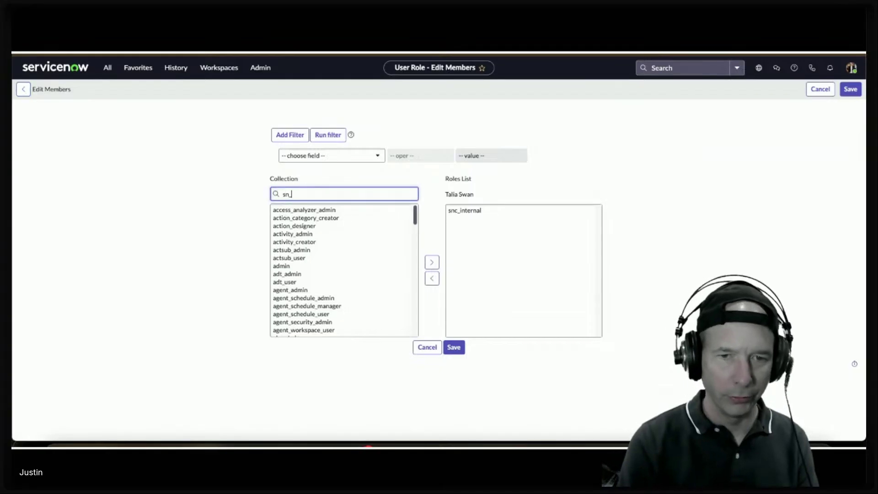
type("grc.")
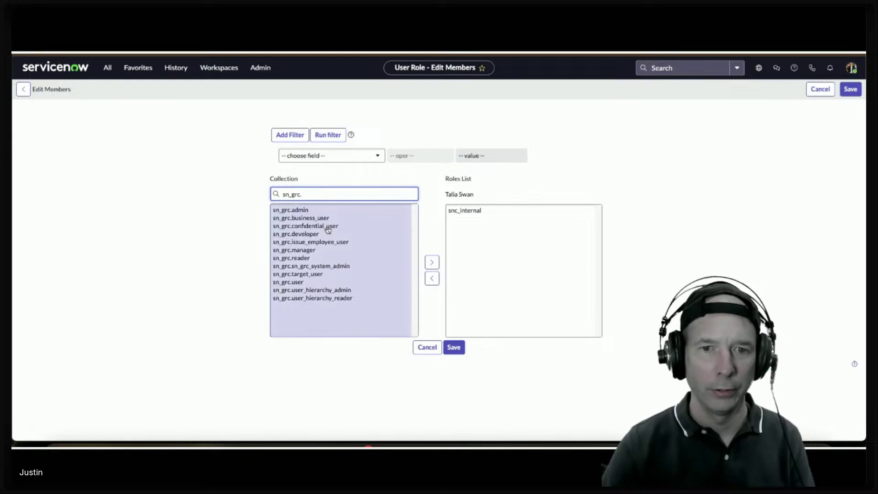
left_click(326, 219)
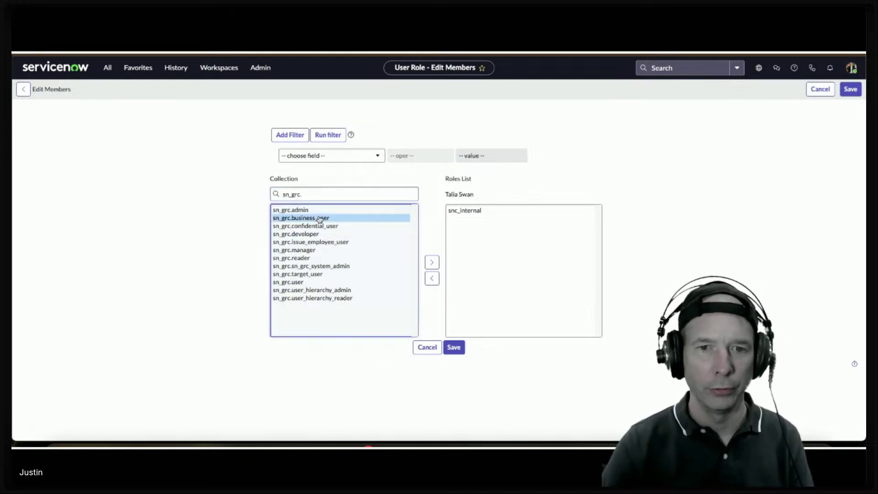
left_click(428, 262)
left_click(451, 349)
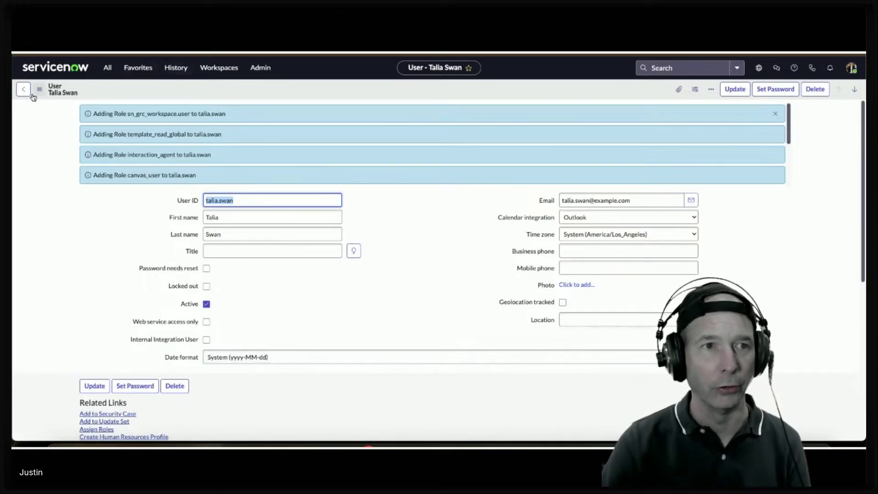
Impersonate the recipient again and open the copied policy acknowledgement link
left_click(851, 68)
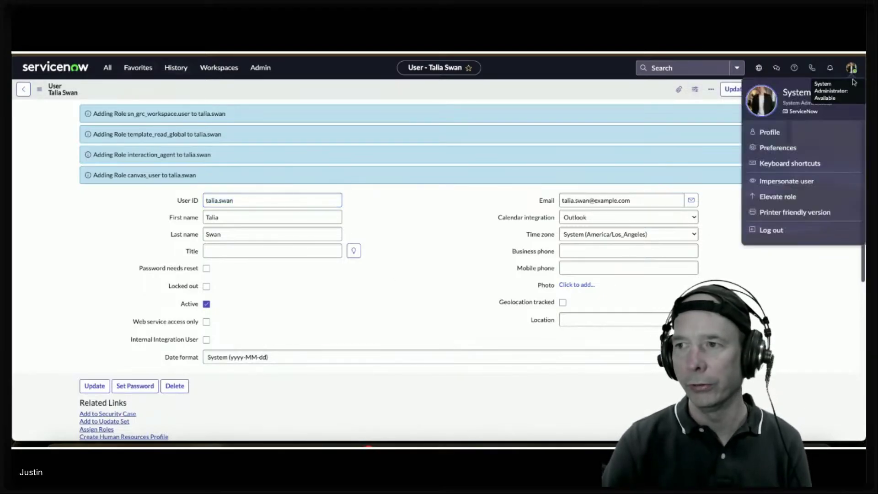
left_click(809, 179)
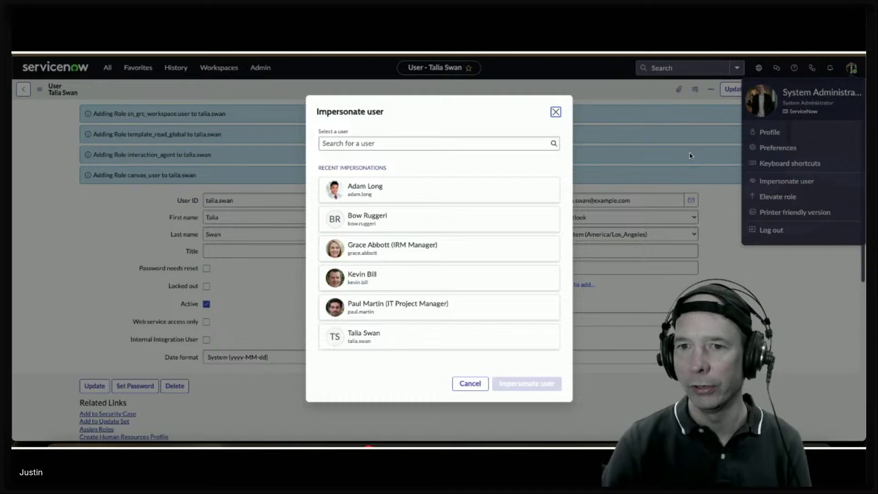
left_click(432, 328)
left_click(527, 385)
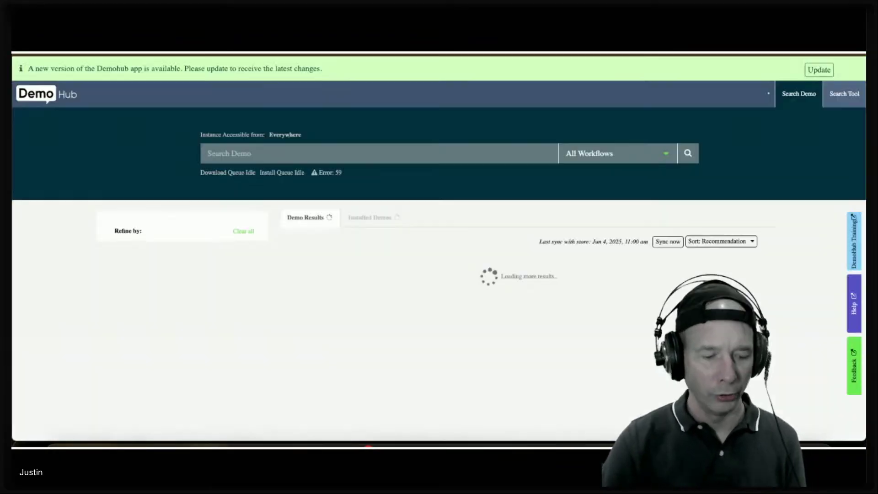
key("Return")
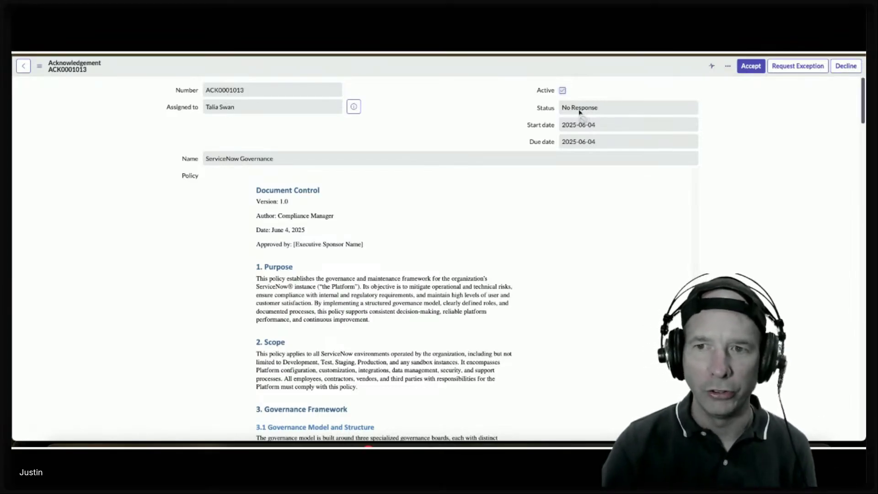
Read the ServiceNow Governance policy through to its end and start an exception request from the acknowledgement
scroll(285, 216, "down", 1)
scroll(285, 216, "down", 20)
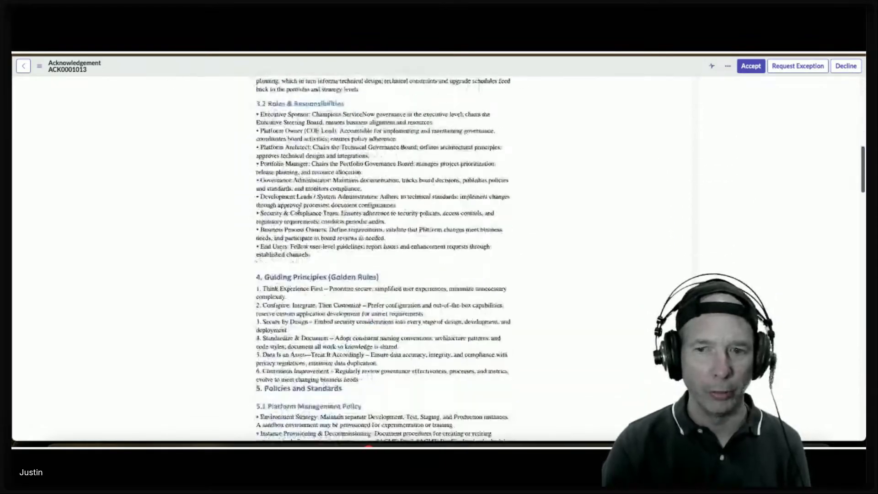
scroll(312, 225, "down", 15)
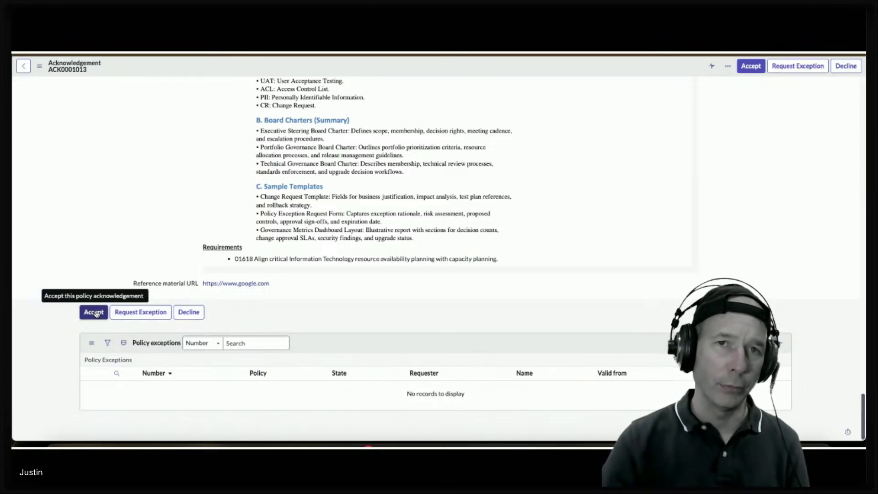
left_click(150, 313)
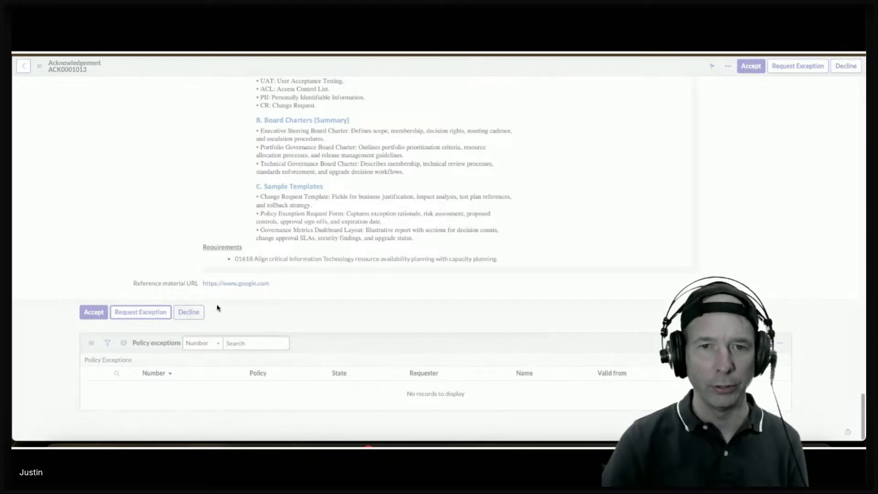